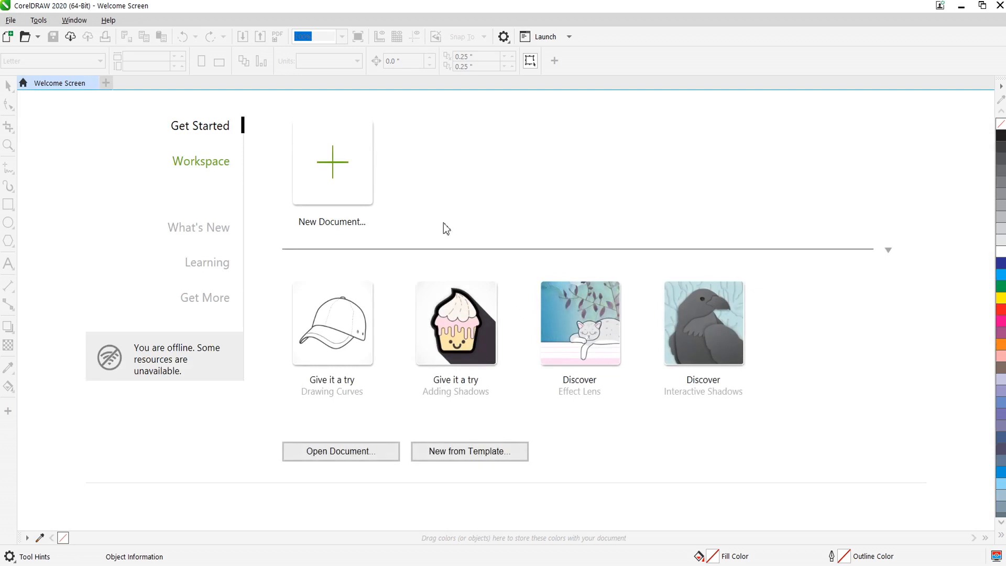
Create a new one-page Letter document in CMYK with the default settings.
{"action": "left_click", "coordinate": [382, 158]}
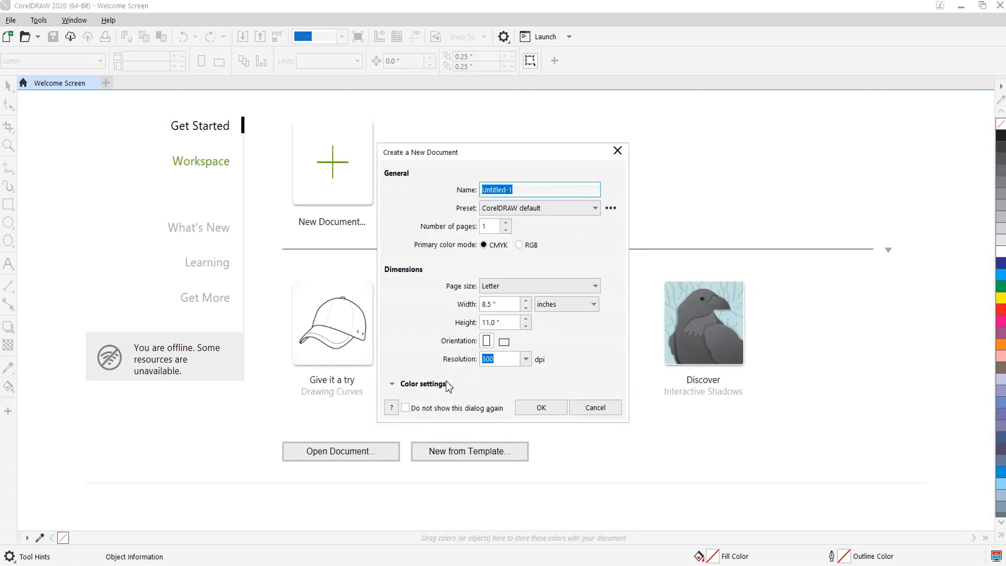
{"action": "left_click", "coordinate": [539, 408]}
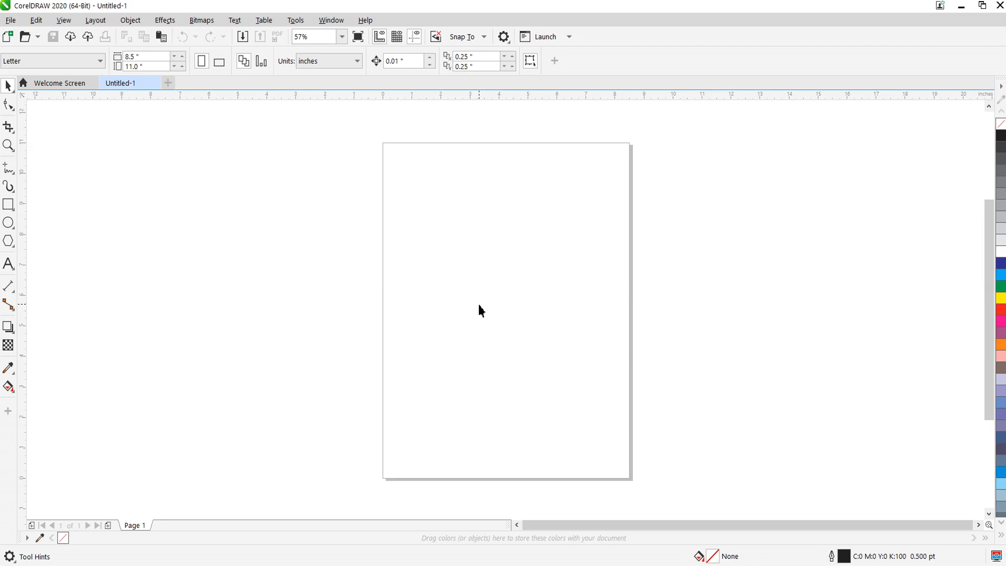
Add the artistic text "designs" toward the left side of the page and set its font to Bahnschrift.
{"action": "key", "text": "F8"}
{"action": "left_click", "coordinate": [420, 277]}
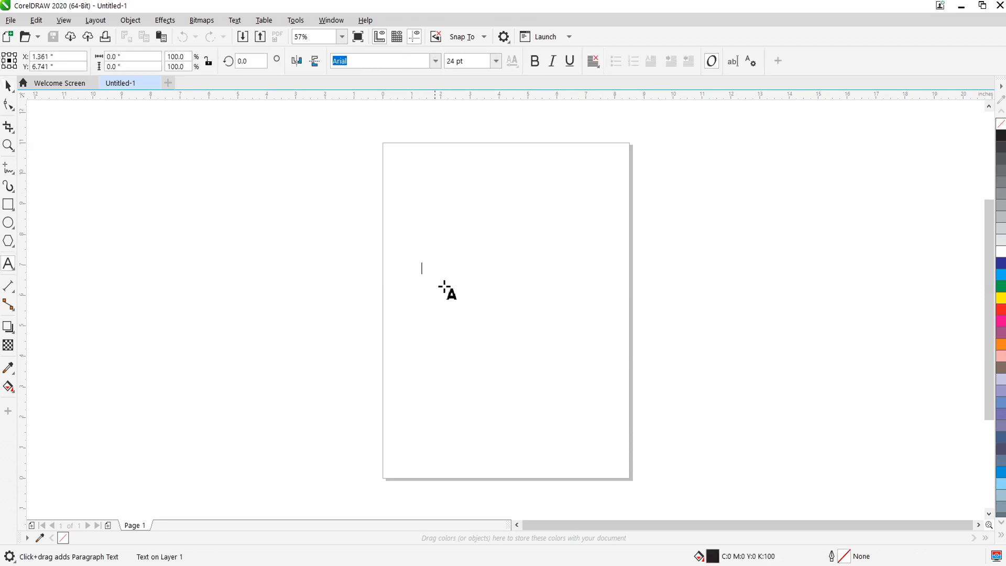
{"action": "scroll", "coordinate": [448, 290], "scroll_direction": "up", "scroll_amount": 2}
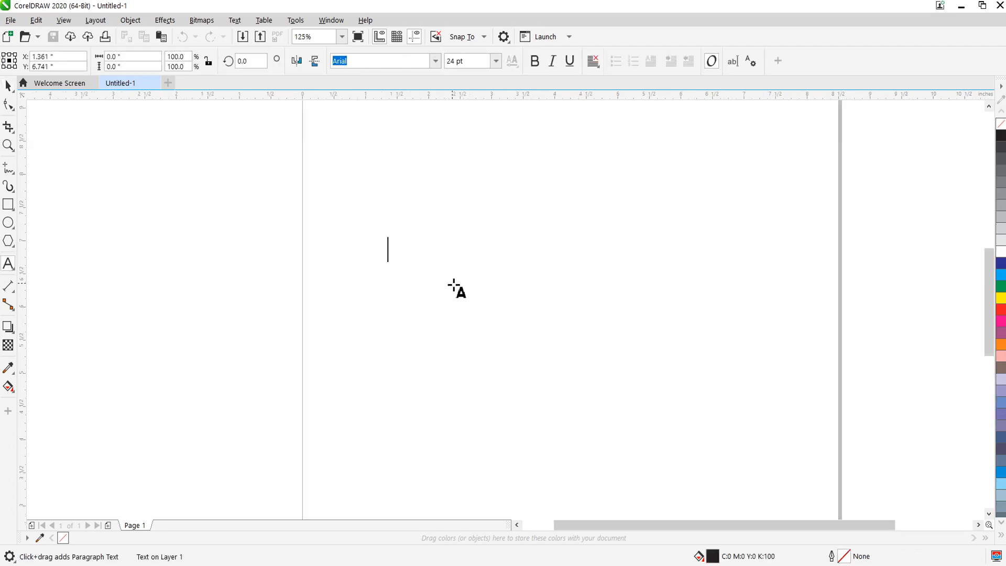
{"action": "type", "text": "designs"}
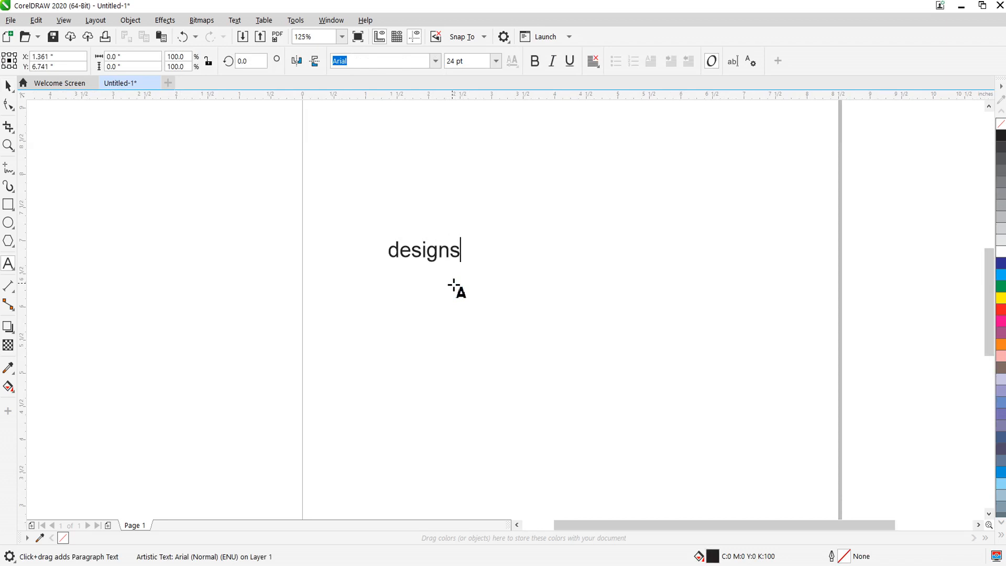
{"action": "key", "text": "ctrl+space"}
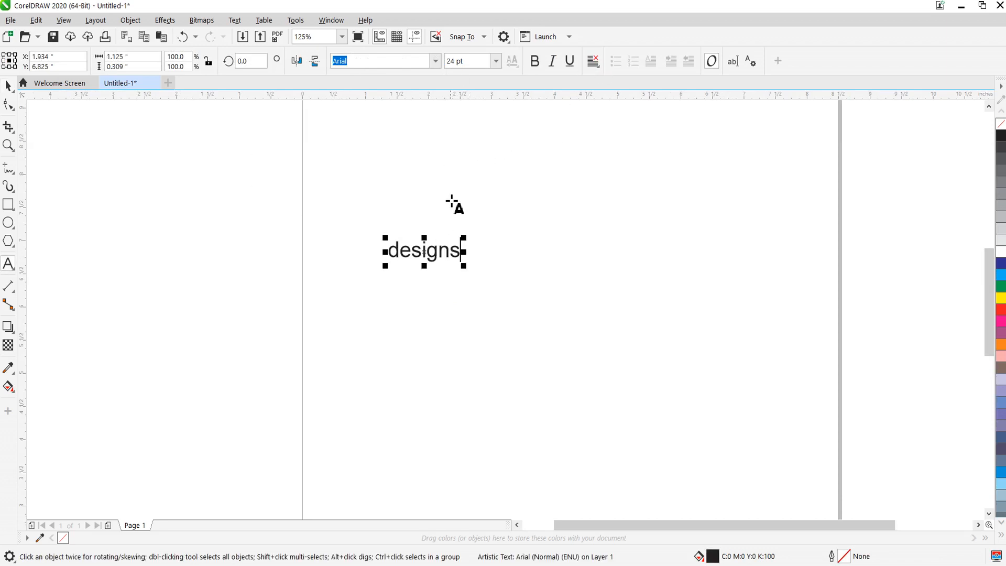
{"action": "left_click", "coordinate": [436, 63]}
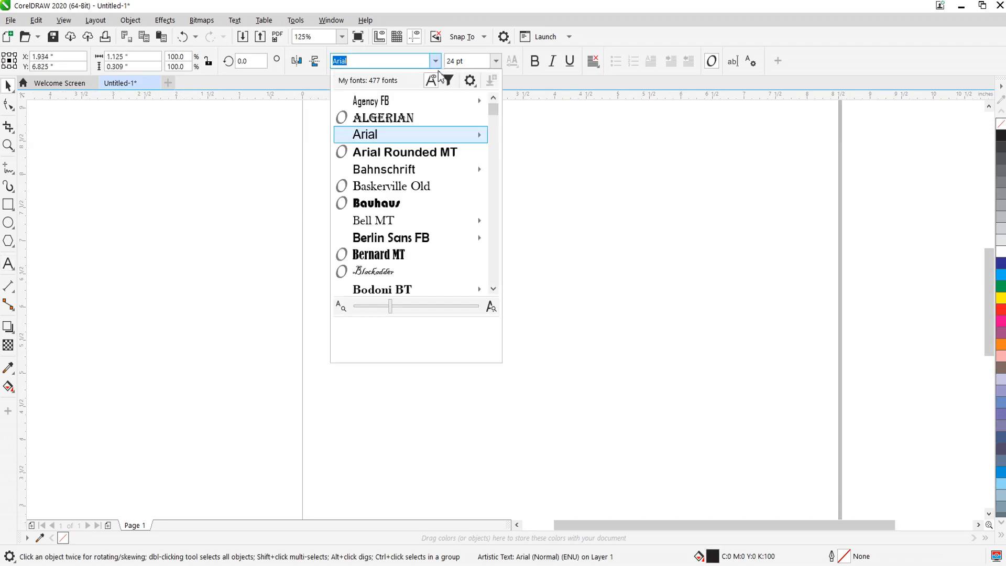
{"action": "left_click", "coordinate": [383, 171]}
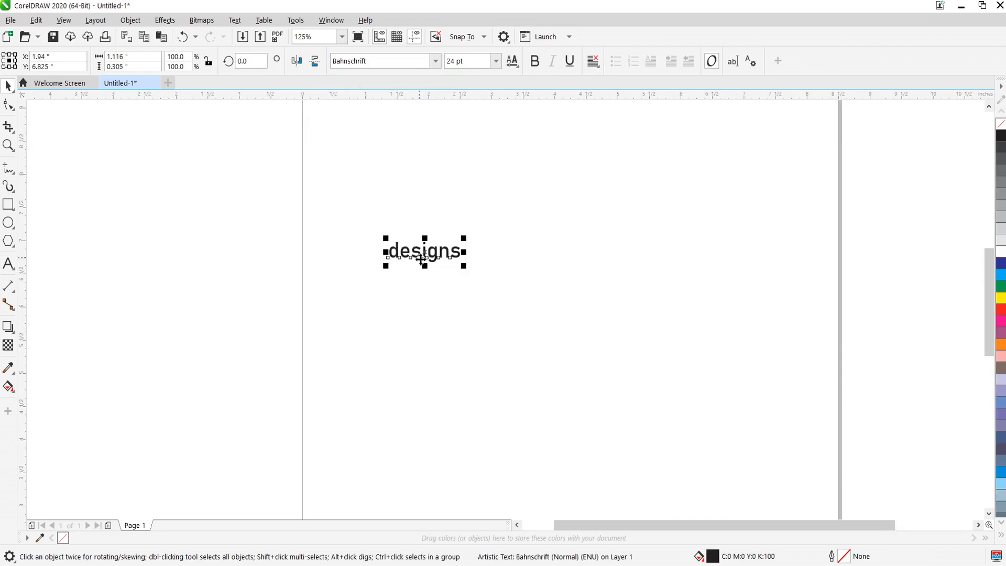
Duplicate the word "designs" below and to its right, and replace the copy's text with "makes".
{"action": "scroll", "coordinate": [480, 290], "scroll_direction": "up", "scroll_amount": 4}
{"action": "scroll", "coordinate": [570, 334], "scroll_direction": "down", "scroll_amount": 3}
{"action": "scroll", "coordinate": [570, 334], "scroll_direction": "up", "scroll_amount": 4}
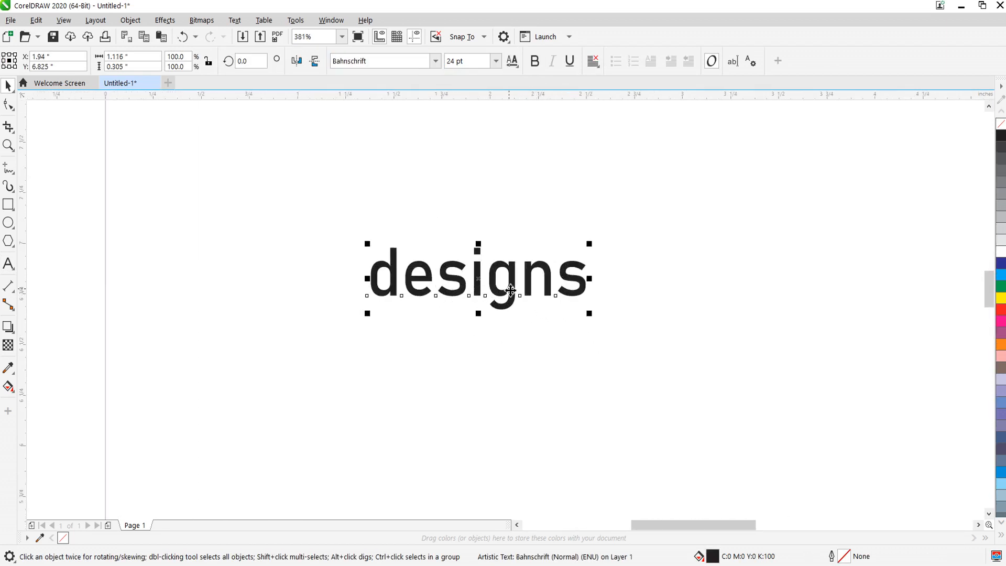
{"action": "scroll", "coordinate": [612, 292], "scroll_direction": "left", "scroll_amount": 2}
{"action": "left_click_drag", "start_coordinate": [597, 290], "coordinate": [617, 329]}
{"action": "left_click", "coordinate": [604, 400]}
{"action": "scroll", "coordinate": [569, 292], "scroll_direction": "down", "scroll_amount": 3}
{"action": "key", "text": "F8"}
{"action": "key", "text": "ctrl+a"}
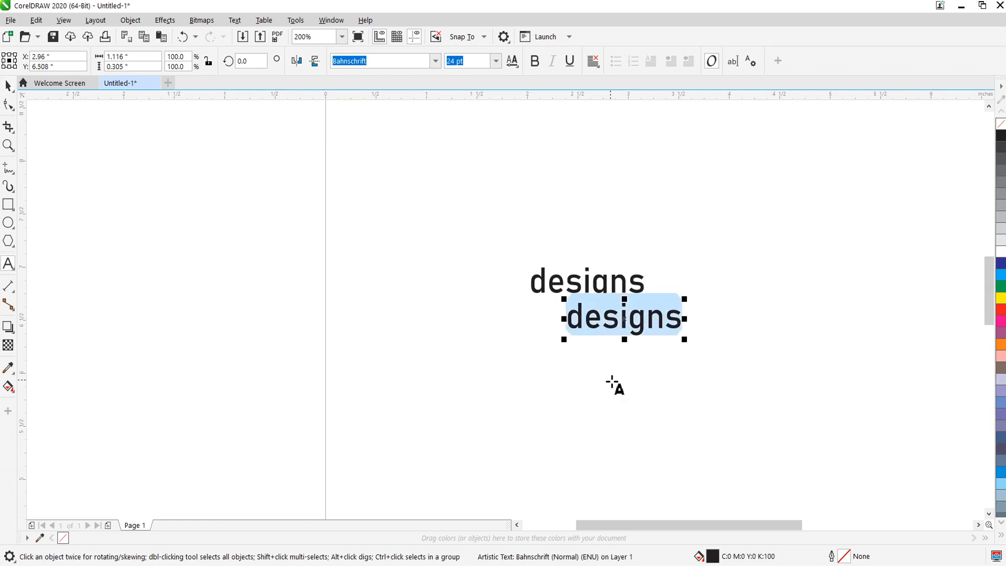
{"action": "type", "text": "makes"}
{"action": "key", "text": "ctrl+space"}
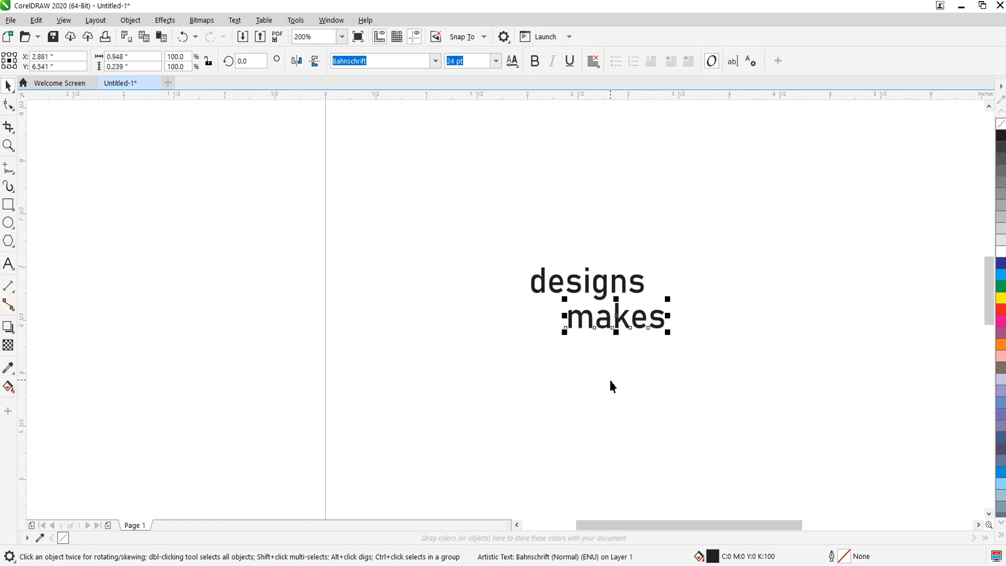
Duplicate the word "makes" below and to its right, and replace the copy's text with "creative".
{"action": "left_click_drag", "start_coordinate": [629, 326], "coordinate": [656, 359]}
{"action": "key", "text": "F8"}
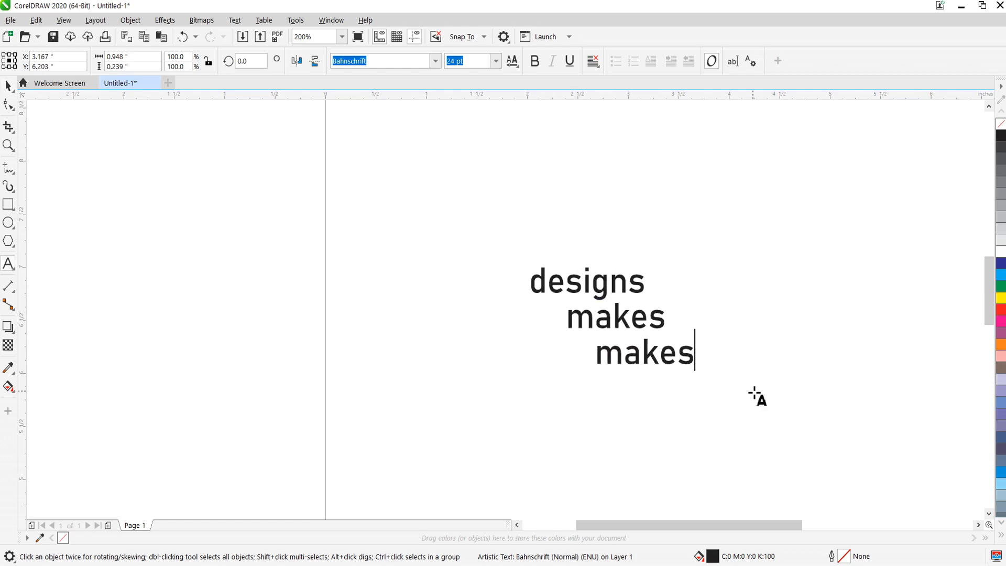
{"action": "key", "text": "ctrl+a"}
{"action": "type", "text": "crae"}
{"action": "key", "text": "BackSpace"}
{"action": "key", "text": "BackSpace"}
{"action": "type", "text": "eative"}
{"action": "key", "text": "ctrl+space"}
Set the font of the word "makes" to Bodoni Bd BT.
{"action": "scroll", "coordinate": [628, 319], "scroll_direction": "up", "scroll_amount": 2}
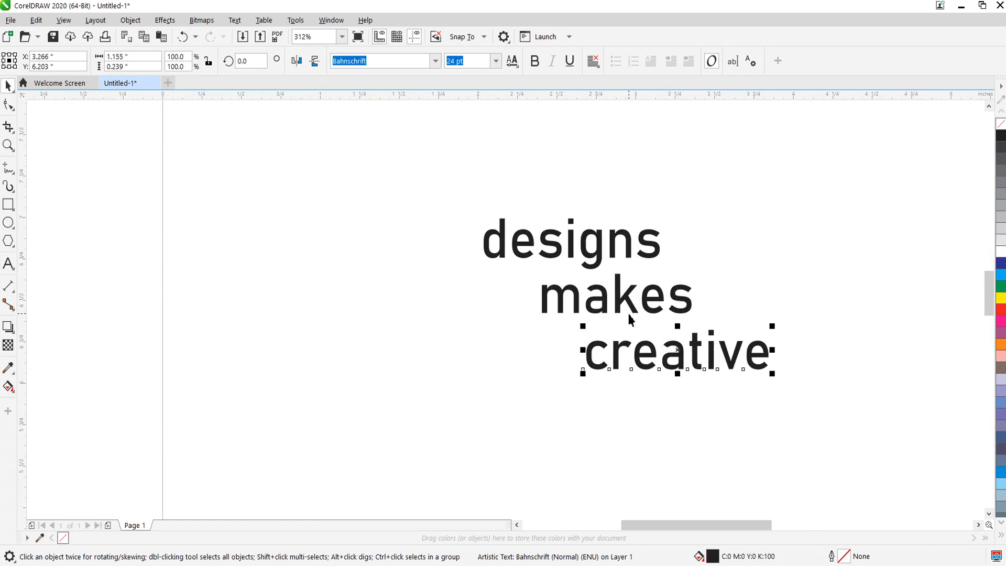
{"action": "scroll", "coordinate": [697, 319], "scroll_direction": "down", "scroll_amount": 2}
{"action": "scroll", "coordinate": [659, 297], "scroll_direction": "up", "scroll_amount": 2}
{"action": "left_click", "coordinate": [658, 299]}
{"action": "left_click", "coordinate": [435, 61]}
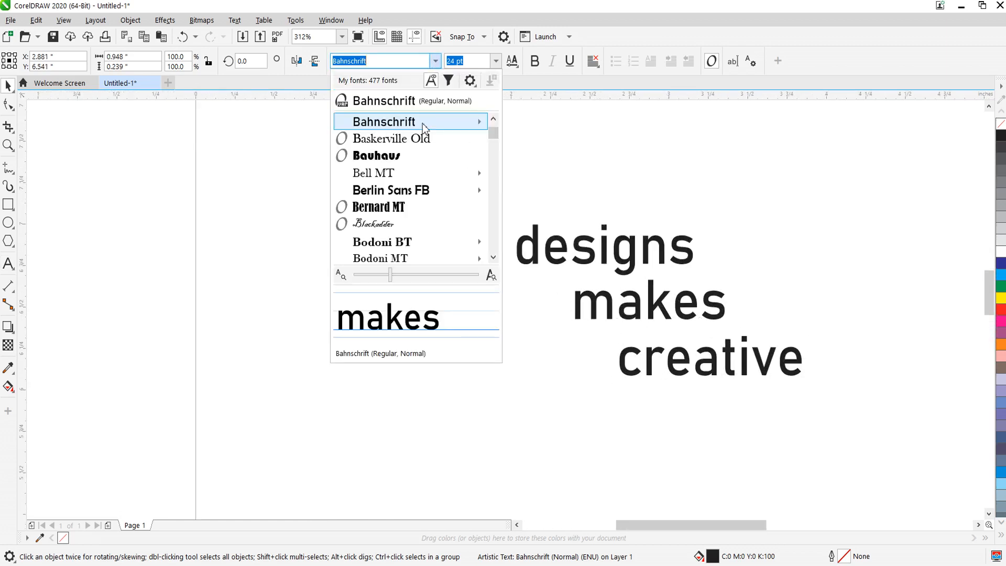
{"action": "left_click", "coordinate": [404, 241]}
Set the font of the word "creative" to Britannic Bold and deselect it.
{"action": "left_click", "coordinate": [673, 366]}
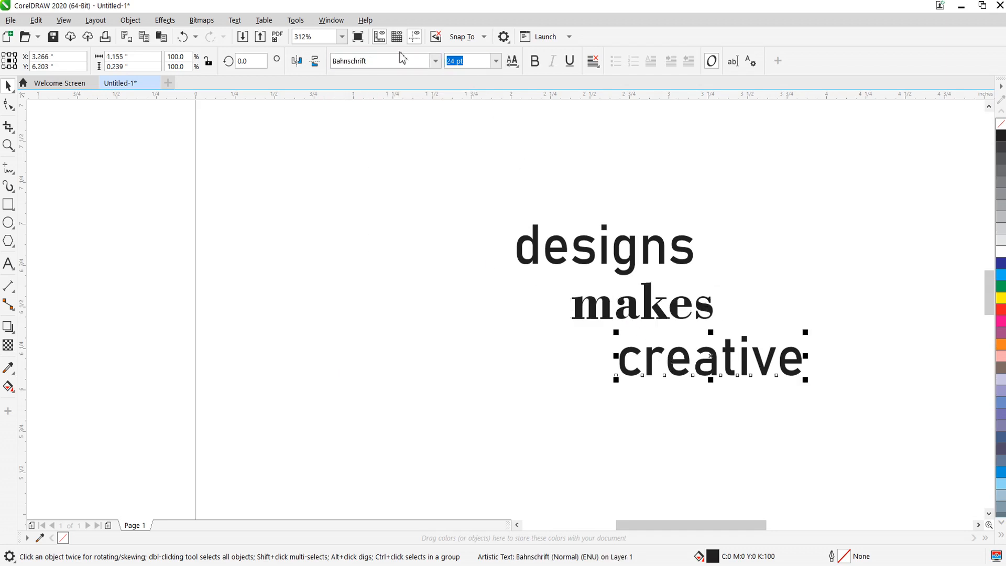
{"action": "left_click", "coordinate": [436, 60]}
{"action": "scroll", "coordinate": [412, 230], "scroll_direction": "down", "scroll_amount": 3}
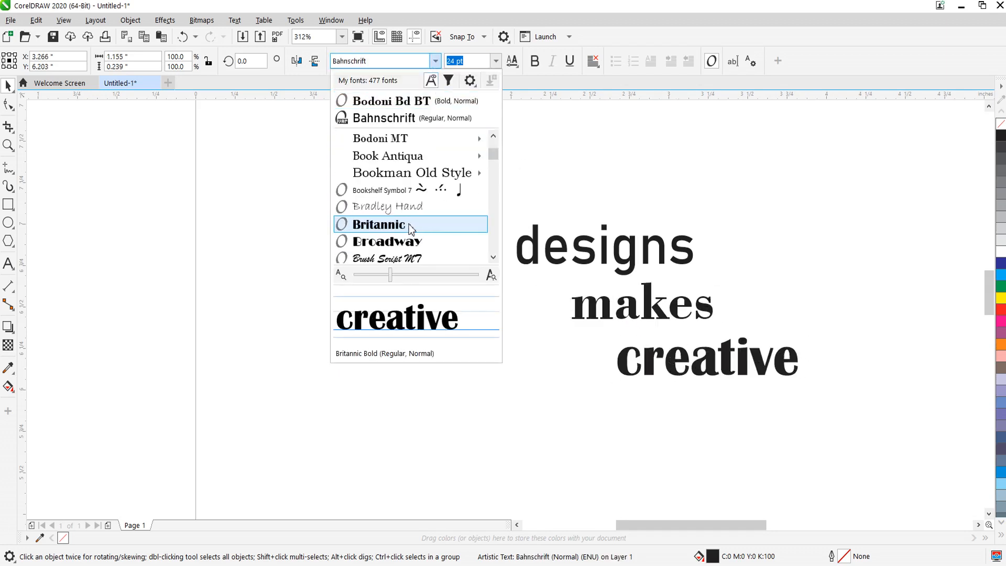
{"action": "left_click", "coordinate": [412, 224]}
{"action": "left_click", "coordinate": [804, 274]}
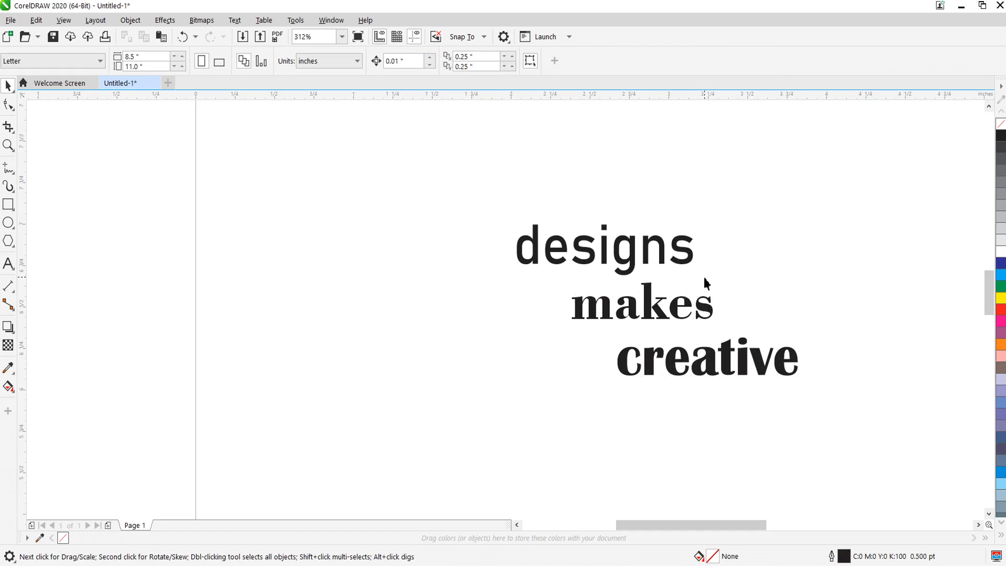
Draw a red-filled rectangle about 3.06 by 2.10 inches around the three words and send it behind the text.
{"action": "scroll", "coordinate": [708, 294], "scroll_direction": "down", "scroll_amount": 2}
{"action": "scroll", "coordinate": [709, 297], "scroll_direction": "up", "scroll_amount": 2}
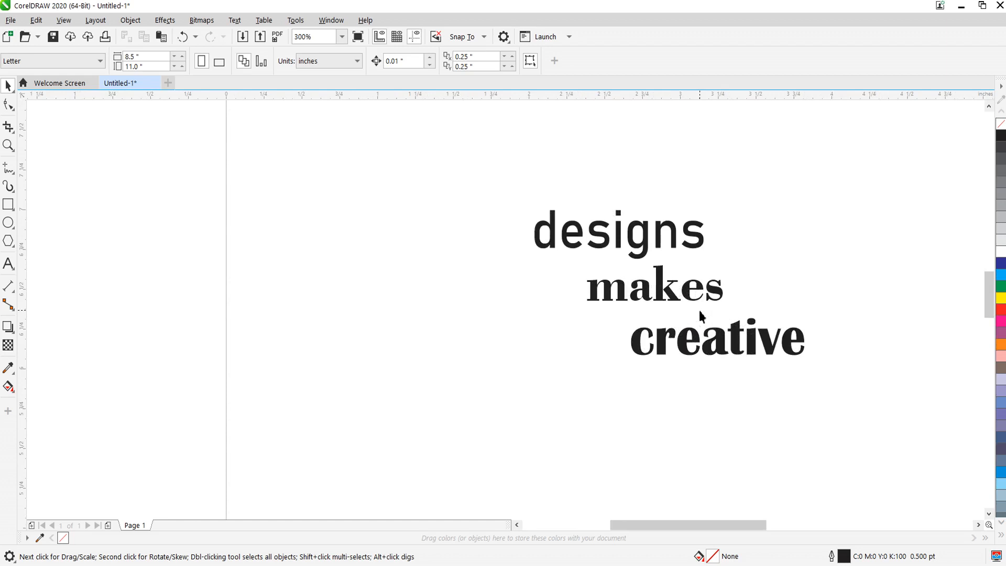
{"action": "scroll", "coordinate": [703, 317], "scroll_direction": "down", "scroll_amount": 3}
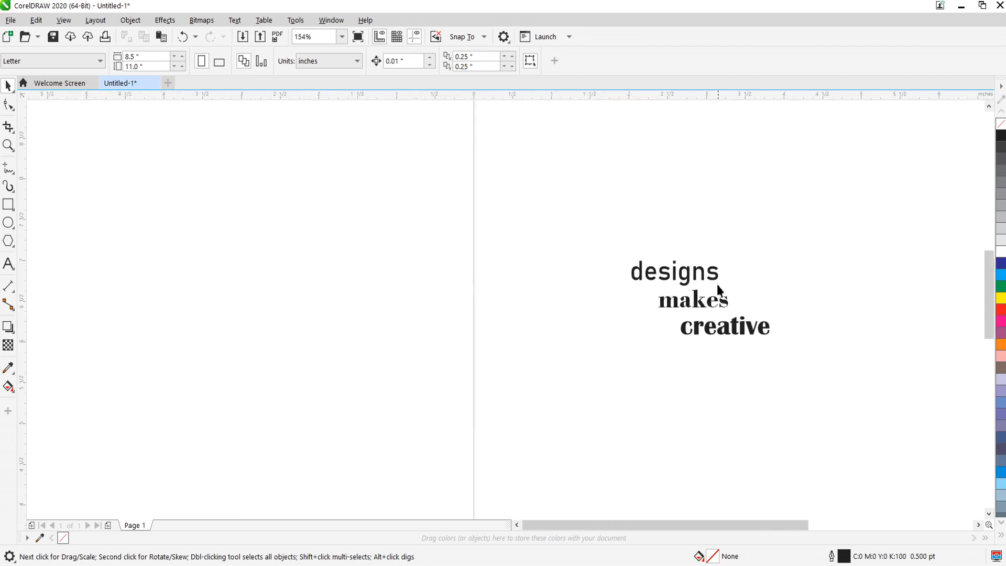
{"action": "scroll", "coordinate": [718, 285], "scroll_direction": "up", "scroll_amount": 2}
{"action": "mouse_move", "coordinate": [514, 183]}
{"action": "left_mouse_down"}
{"action": "mouse_move", "coordinate": [607, 259]}
{"action": "mouse_move", "coordinate": [886, 449]}
{"action": "left_mouse_up"}
{"action": "key", "text": "space"}
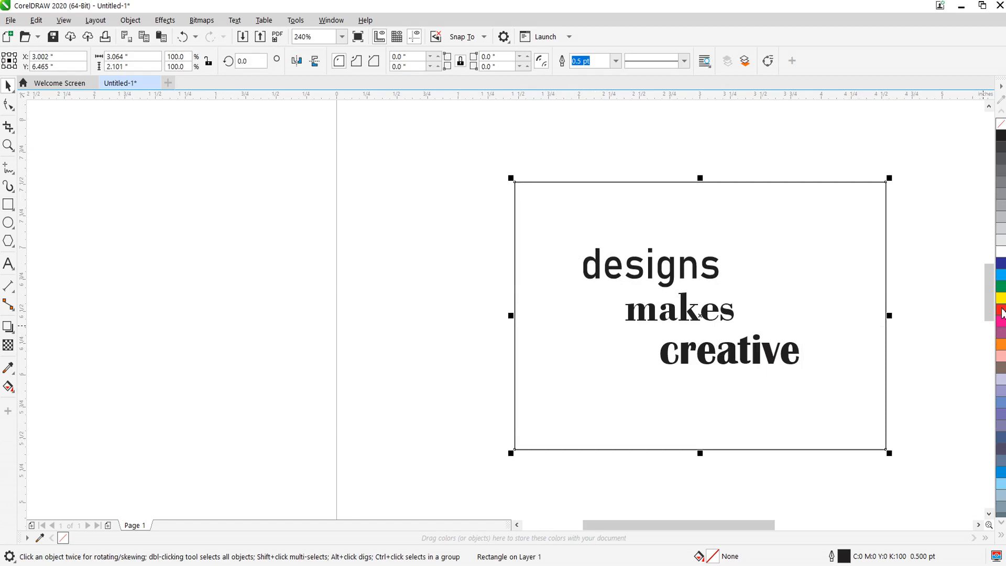
{"action": "left_click", "coordinate": [1002, 312]}
{"action": "key", "text": "shift+Page_Down"}
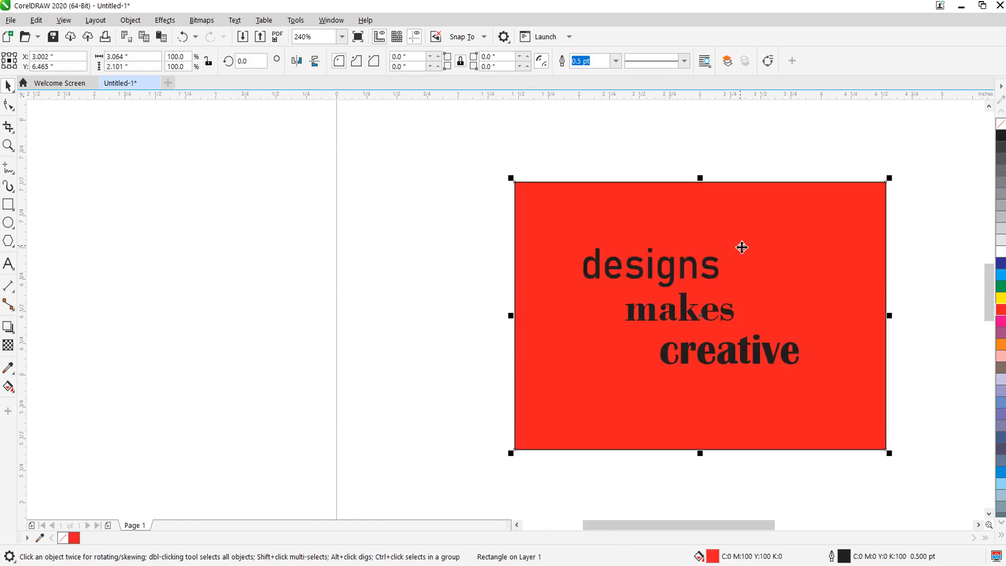
Fill the word "designs" with dark blue, "makes" with yellow and "creative" with white.
{"action": "left_click", "coordinate": [683, 274]}
{"action": "left_click", "coordinate": [1001, 264]}
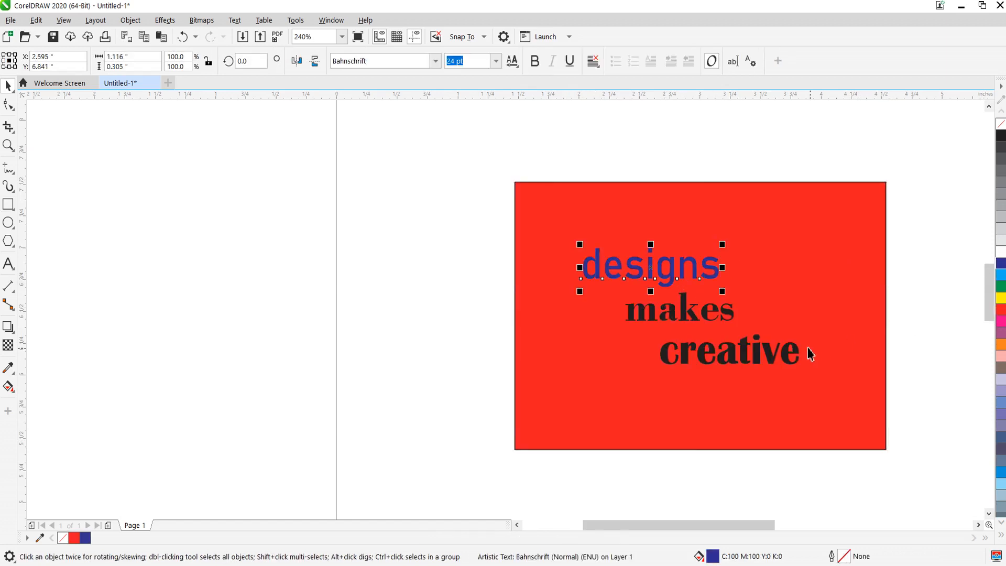
{"action": "left_click", "coordinate": [736, 317]}
{"action": "left_click", "coordinate": [733, 314]}
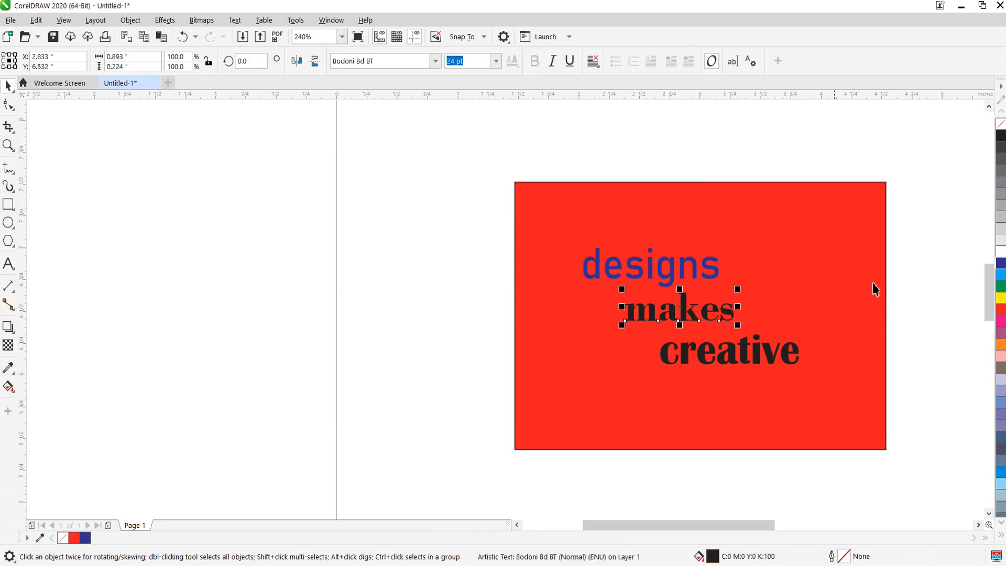
{"action": "left_click", "coordinate": [999, 300]}
{"action": "left_click", "coordinate": [804, 355]}
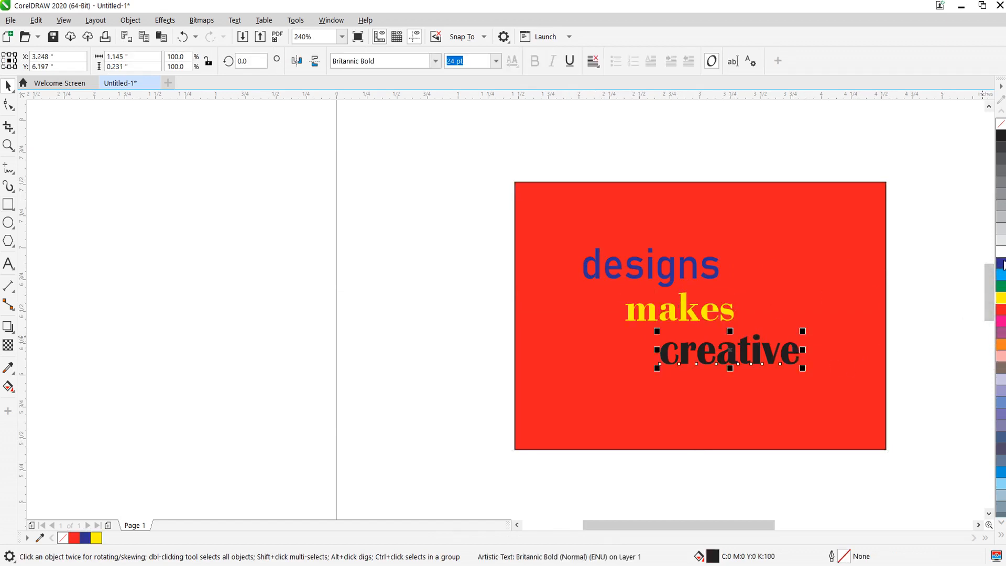
{"action": "left_click", "coordinate": [1001, 251]}
Remove the outline from the red background rectangle.
{"action": "left_click", "coordinate": [704, 315]}
{"action": "right_click", "coordinate": [1001, 126]}
Change the fill of the word "designs" to green and deselect it.
{"action": "left_click", "coordinate": [715, 268]}
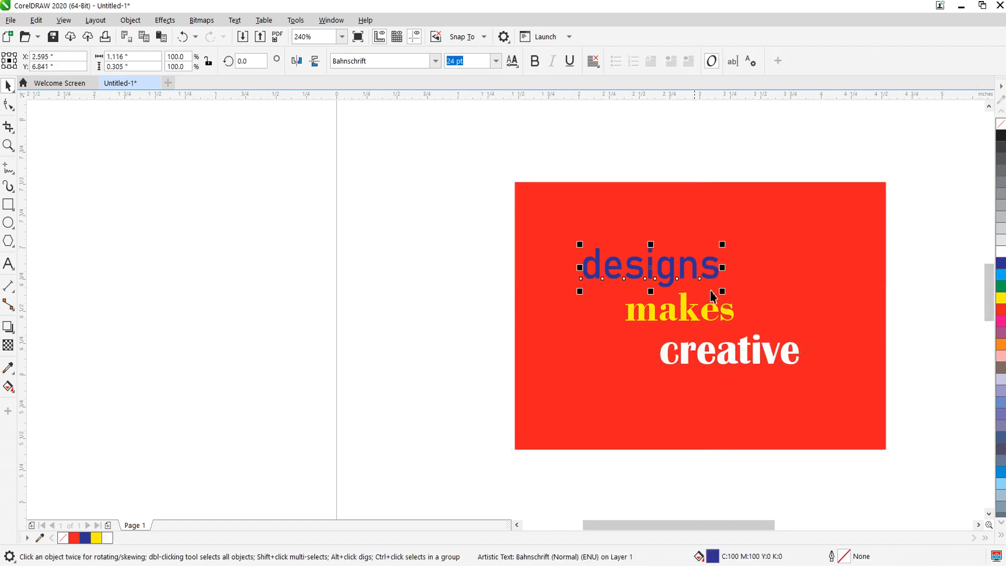
{"action": "scroll", "coordinate": [667, 281], "scroll_direction": "down", "scroll_amount": 1}
{"action": "left_click", "coordinate": [1001, 288]}
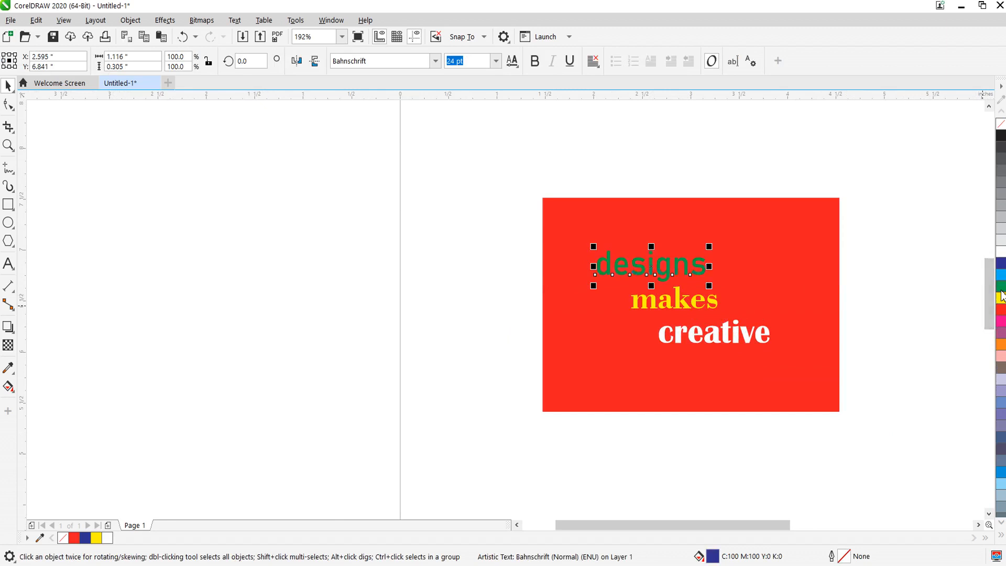
{"action": "left_click", "coordinate": [876, 298]}
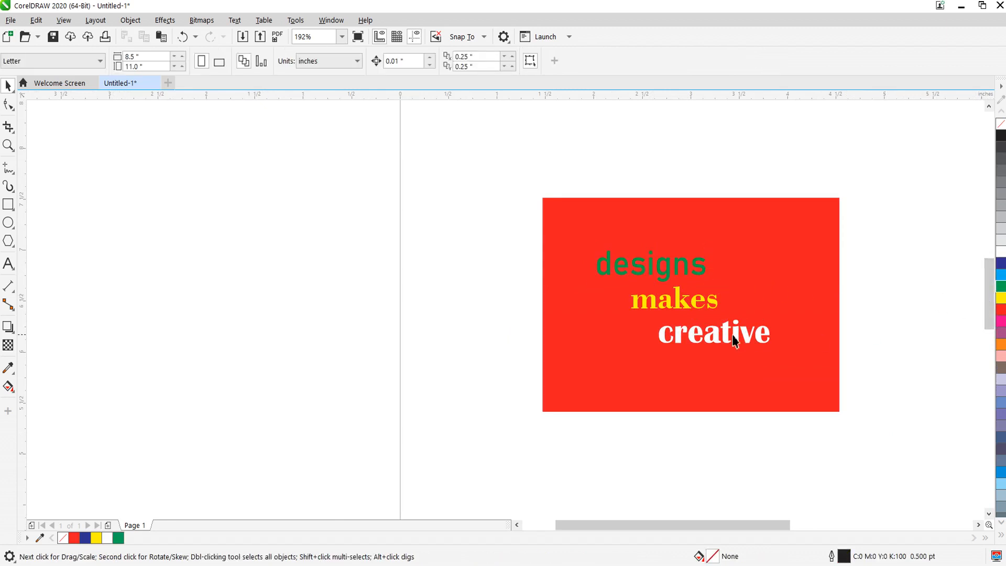
{"action": "left_click", "coordinate": [761, 335]}
{"action": "left_click", "coordinate": [857, 294]}
{"action": "scroll", "coordinate": [858, 295], "scroll_direction": "down", "scroll_amount": 1}
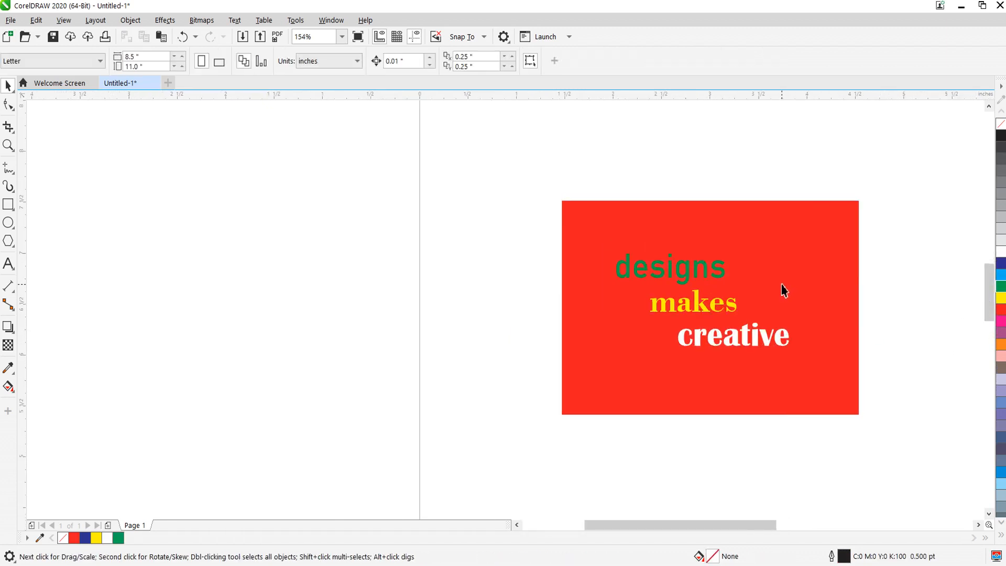
{"action": "scroll", "coordinate": [783, 291], "scroll_direction": "up", "scroll_amount": 2}
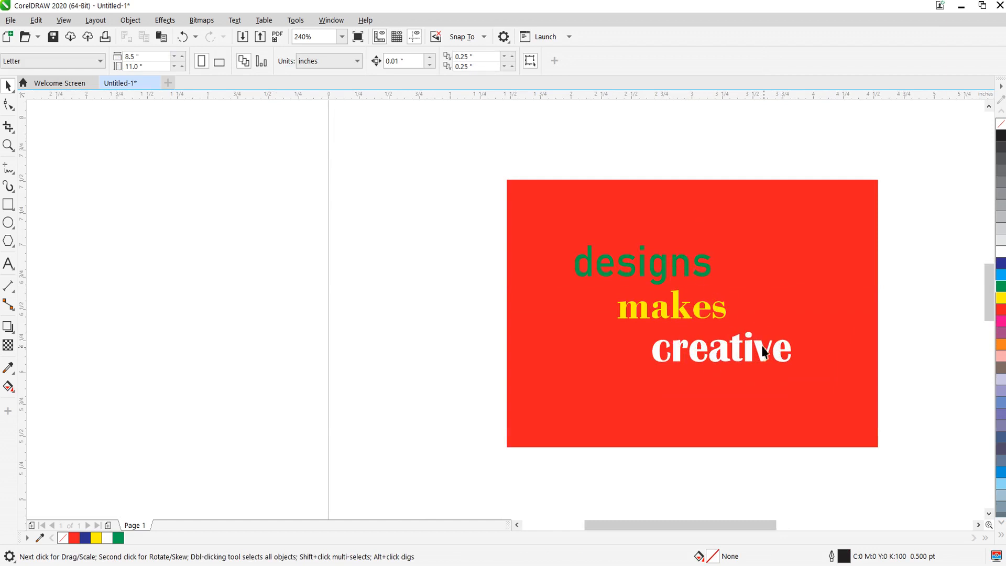
Try red and dark blue fills on the word "designs", settle on yellow and deselect it.
{"action": "scroll", "coordinate": [765, 353], "scroll_direction": "up", "scroll_amount": 3}
{"action": "left_click", "coordinate": [658, 193]}
{"action": "left_click", "coordinate": [656, 190]}
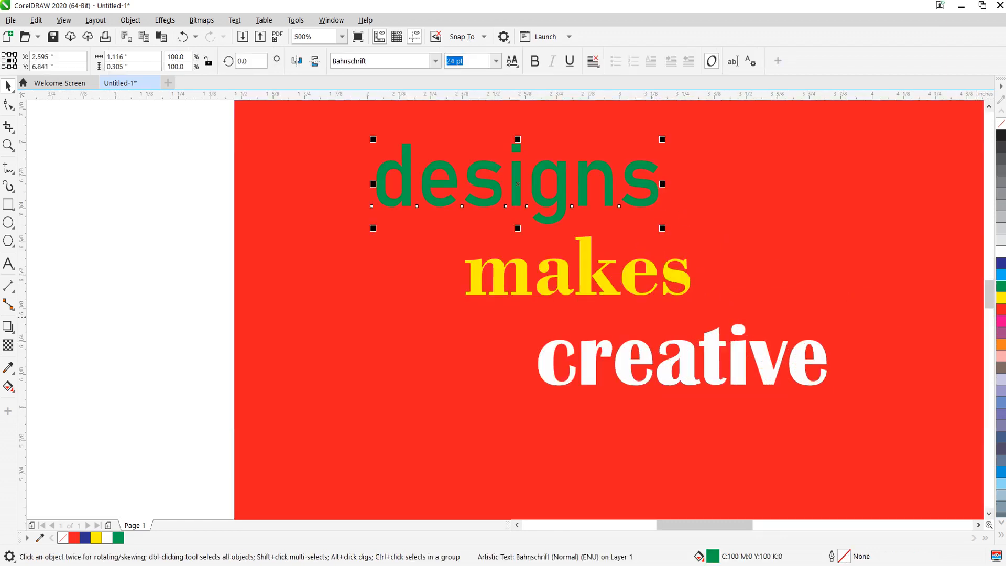
{"action": "left_click", "coordinate": [1001, 309]}
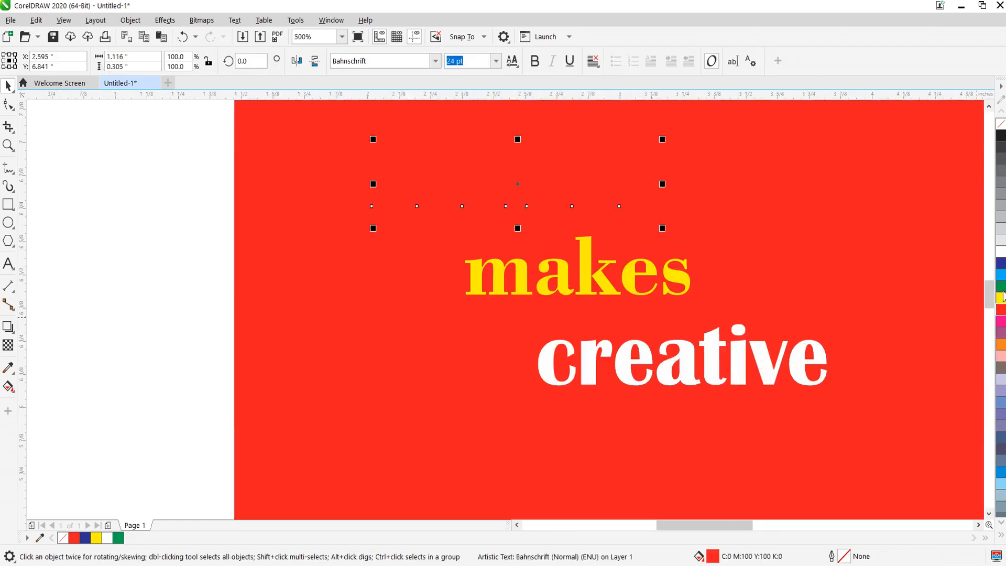
{"action": "left_click", "coordinate": [1001, 264]}
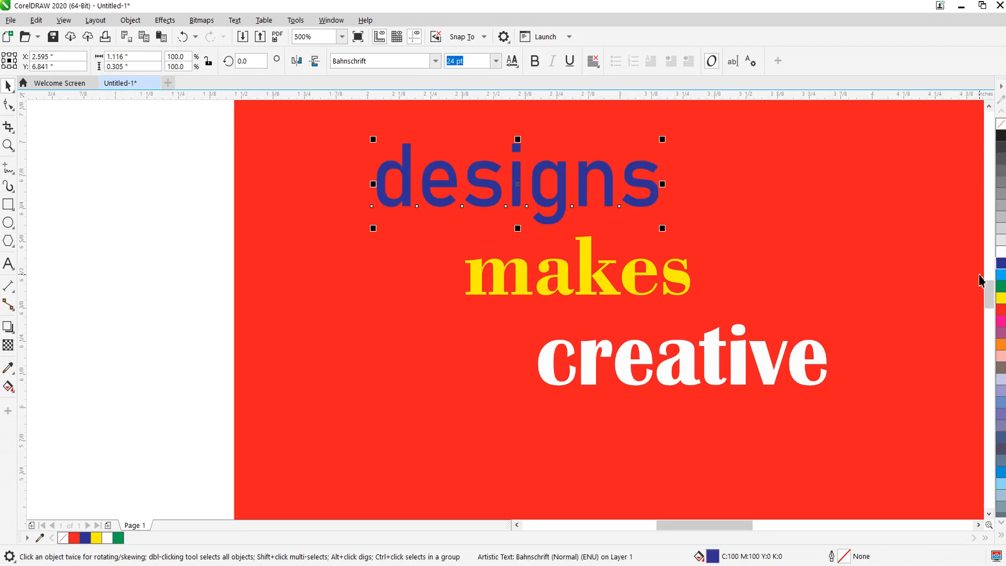
{"action": "left_click", "coordinate": [1002, 299]}
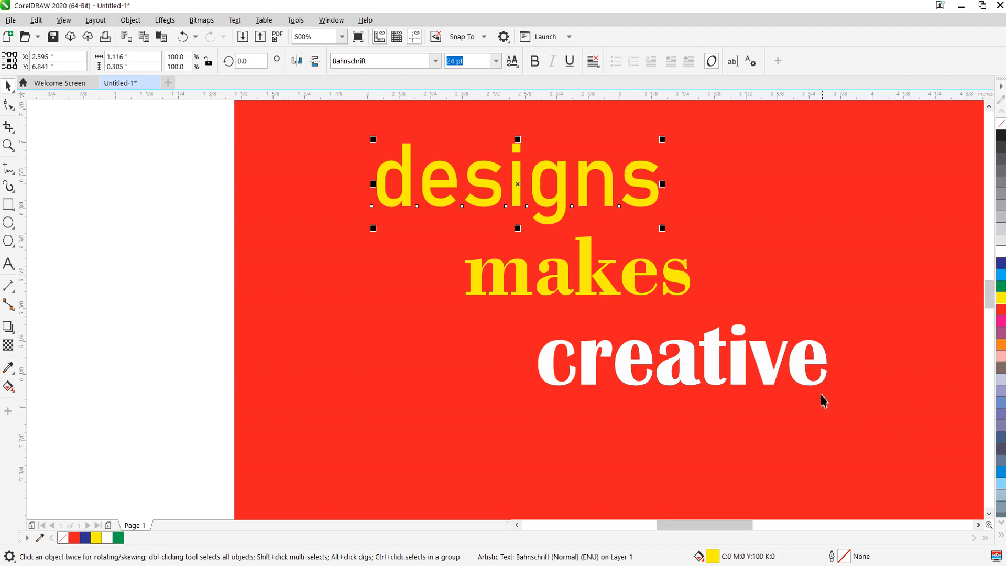
{"action": "scroll", "coordinate": [536, 327], "scroll_direction": "down", "scroll_amount": 3}
{"action": "scroll", "coordinate": [538, 325], "scroll_direction": "up", "scroll_amount": 2}
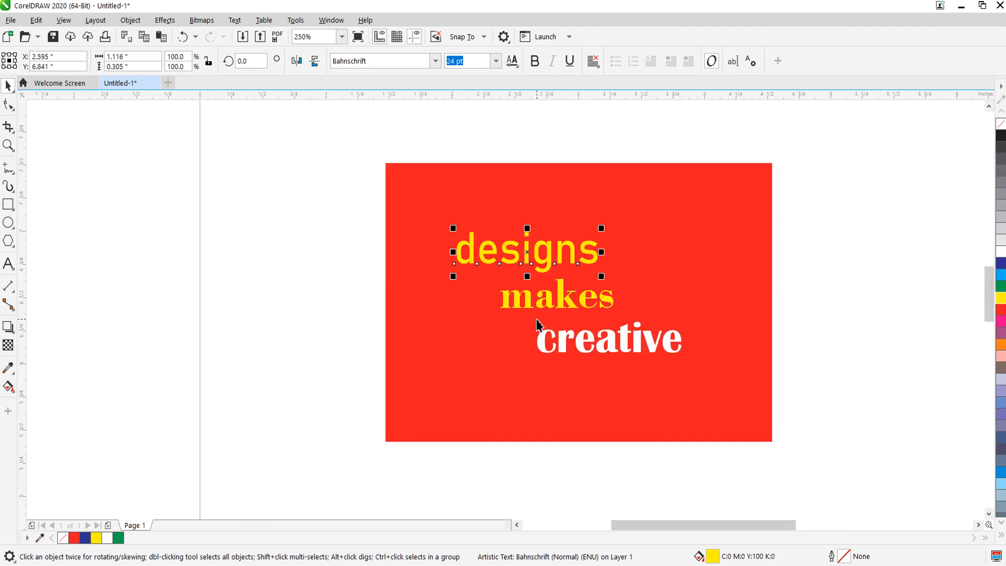
{"action": "scroll", "coordinate": [542, 245], "scroll_direction": "up", "scroll_amount": 1}
{"action": "left_click", "coordinate": [861, 273]}
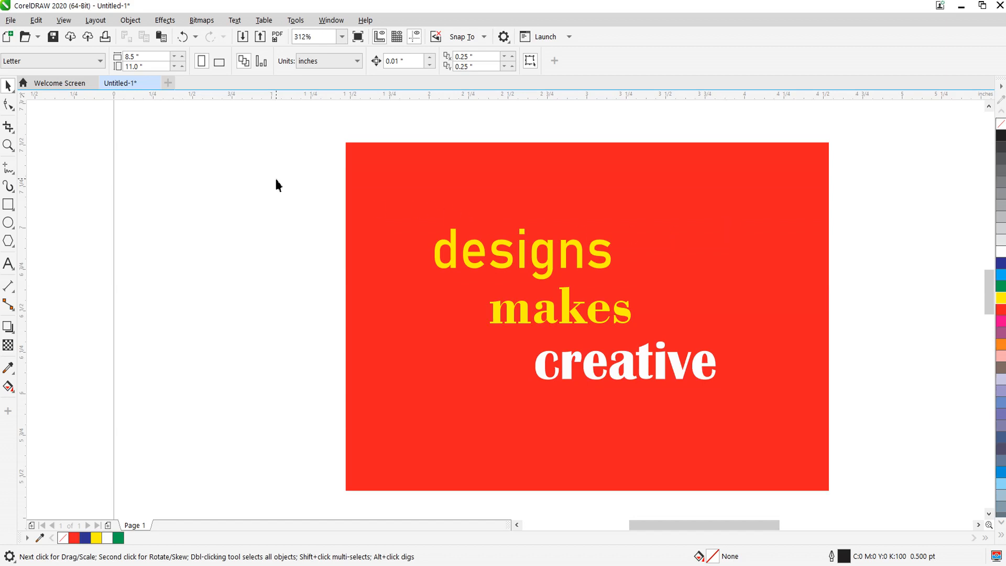
Group the red rectangle with the three words, centre the group on the page and deselect it.
{"action": "scroll", "coordinate": [454, 216], "scroll_direction": "down", "scroll_amount": 2}
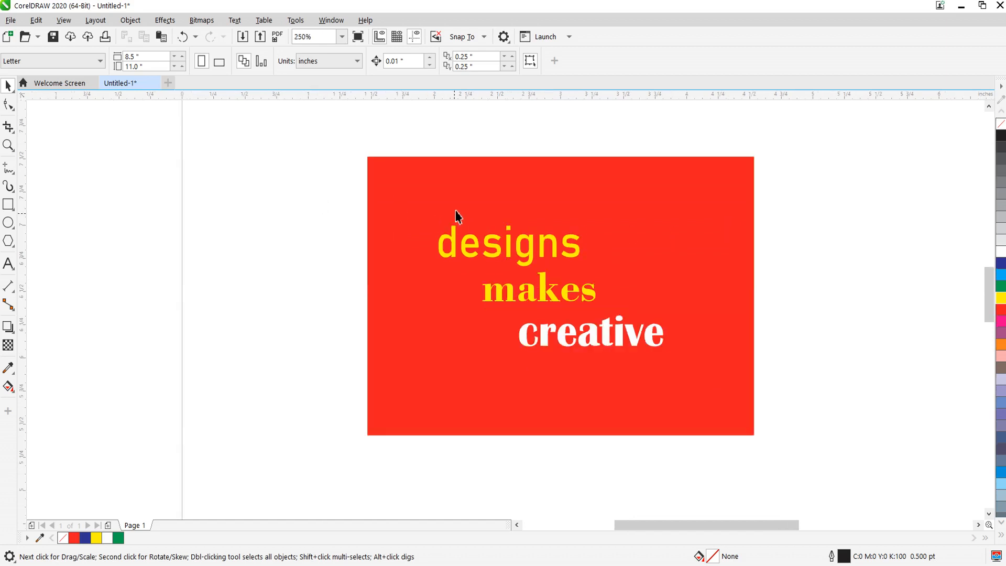
{"action": "left_click_drag", "start_coordinate": [770, 144], "coordinate": [225, 480]}
{"action": "key", "text": "ctrl+g"}
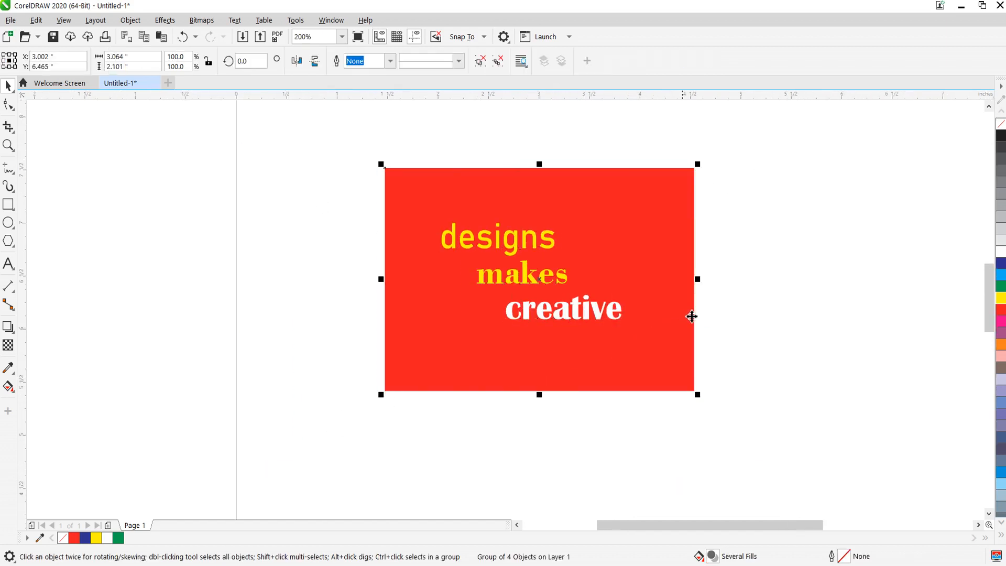
{"action": "key", "text": "Escape"}
{"action": "scroll", "coordinate": [650, 294], "scroll_direction": "down", "scroll_amount": 5}
{"action": "left_click", "coordinate": [647, 280]}
{"action": "key", "text": "p"}
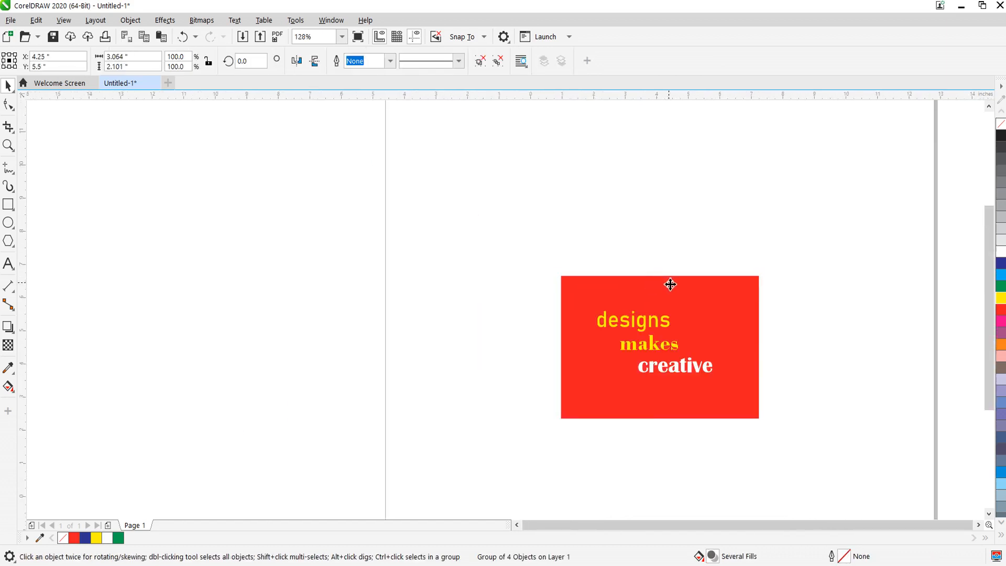
{"action": "scroll", "coordinate": [695, 320], "scroll_direction": "up", "scroll_amount": 1}
{"action": "scroll", "coordinate": [711, 318], "scroll_direction": "down", "scroll_amount": 1}
{"action": "scroll", "coordinate": [625, 307], "scroll_direction": "up", "scroll_amount": 1}
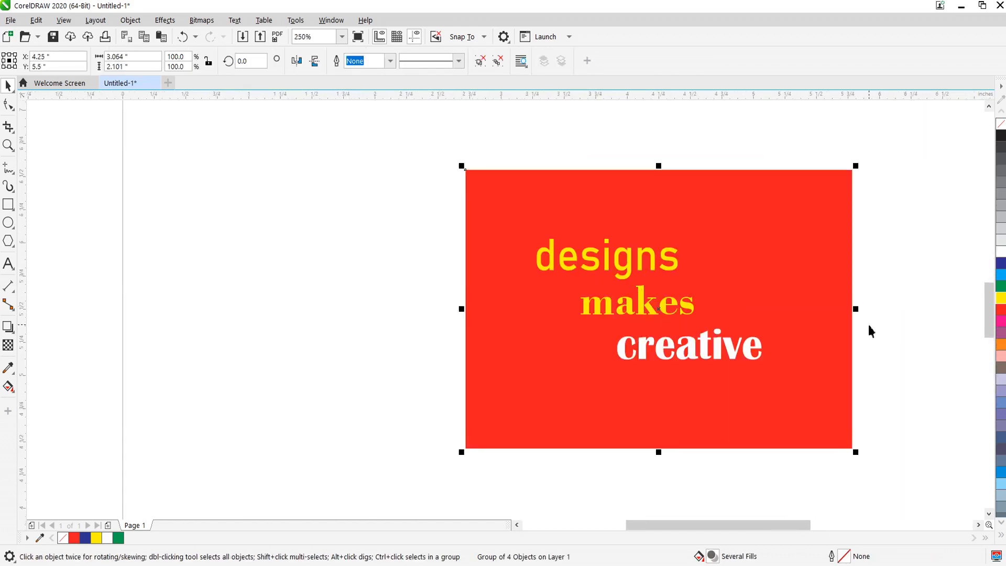
{"action": "left_click", "coordinate": [868, 324]}
{"action": "left_click", "coordinate": [794, 262]}
{"action": "left_click", "coordinate": [878, 294]}
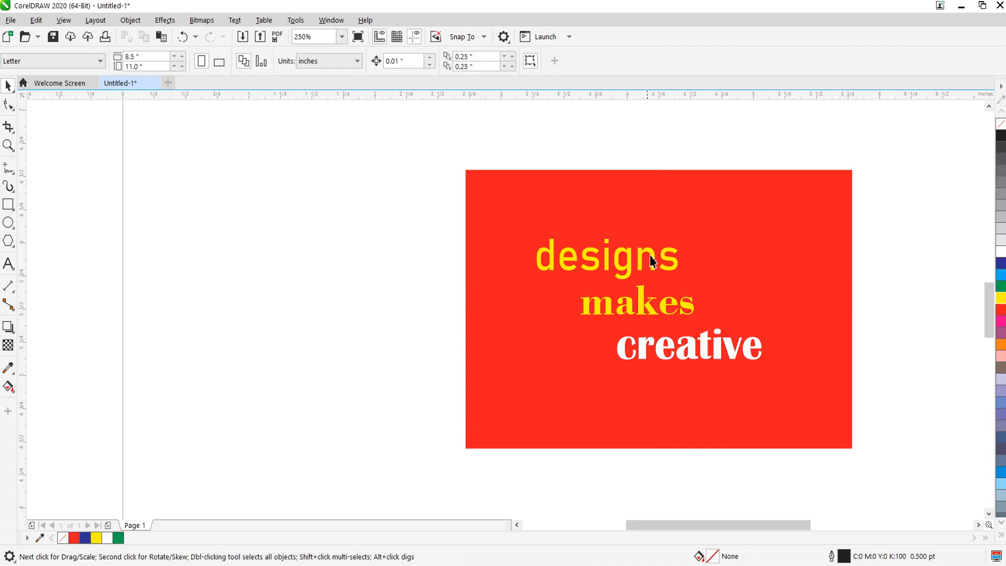
Ungroup the red rectangle and the three words, leaving nothing selected.
{"action": "left_click", "coordinate": [678, 261]}
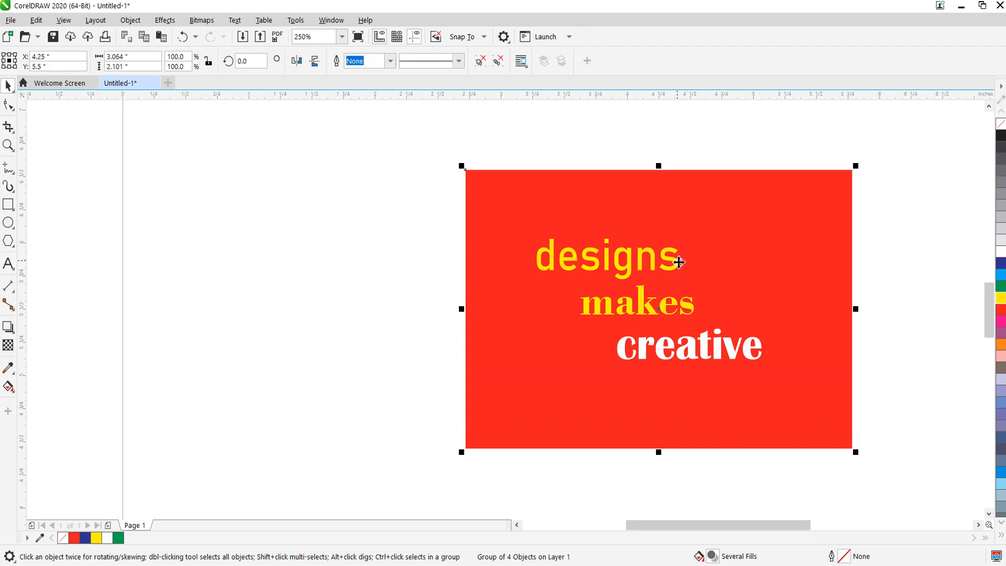
{"action": "key", "text": "Escape"}
{"action": "left_click", "coordinate": [572, 252]}
{"action": "left_click", "coordinate": [572, 253]}
{"action": "left_click", "coordinate": [472, 235]}
{"action": "left_click", "coordinate": [438, 252]}
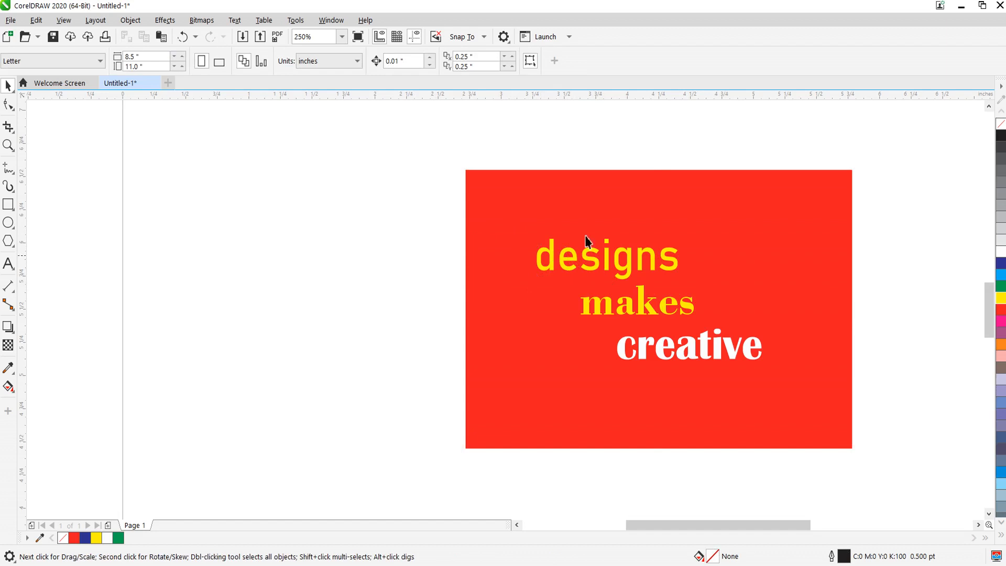
{"action": "left_click", "coordinate": [542, 253]}
{"action": "left_click", "coordinate": [573, 266], "text": "ctrl"}
{"action": "left_click", "coordinate": [899, 311]}
Copy the word "designs" onto the blank page beside the red rectangle, fill it black and duplicate it straight below.
{"action": "left_click_drag", "start_coordinate": [650, 258], "coordinate": [317, 238]}
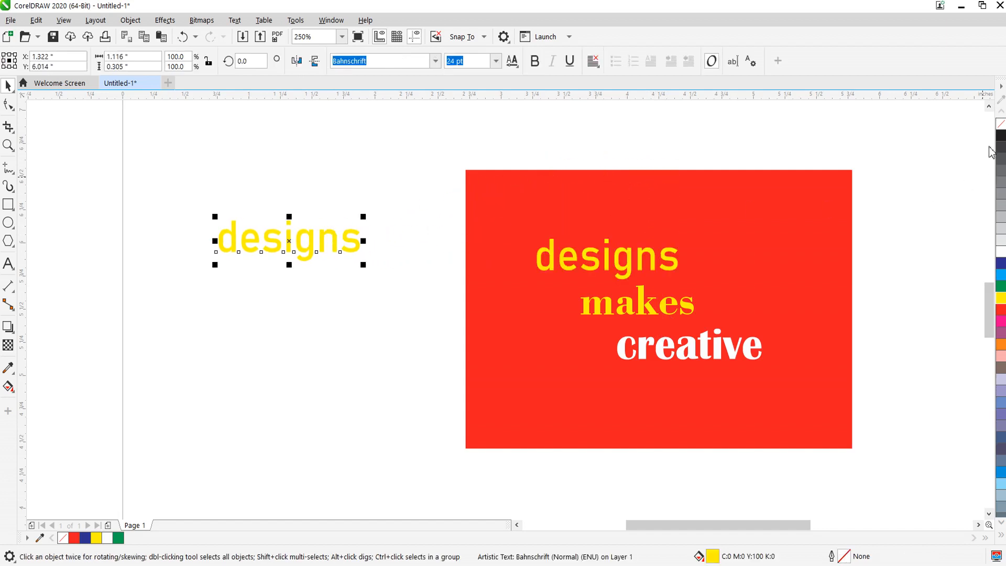
{"action": "left_click", "coordinate": [1001, 135]}
{"action": "left_click_drag", "start_coordinate": [336, 244], "coordinate": [336, 344]}
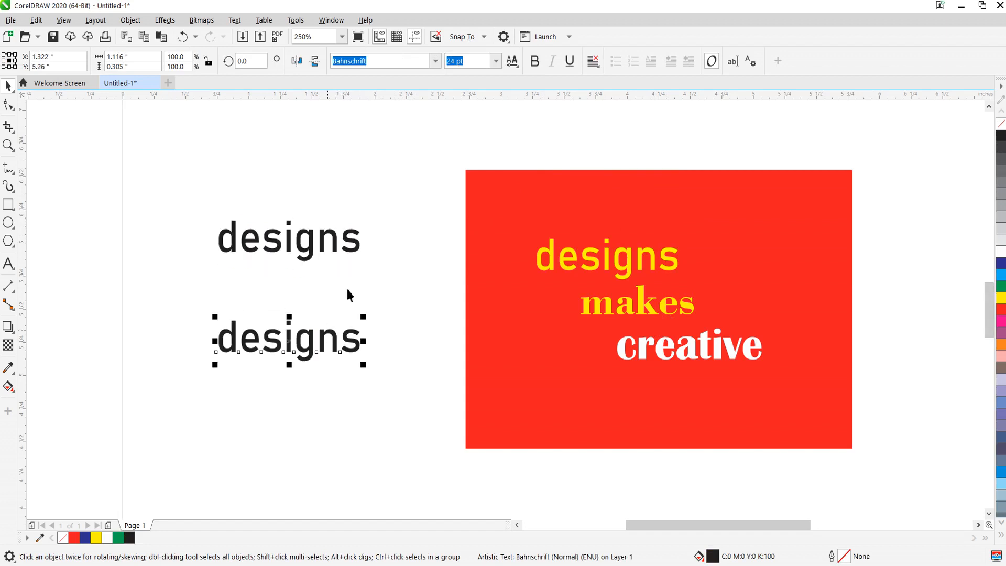
Set the font of the upper black "designs" to Arial.
{"action": "left_click", "coordinate": [435, 61]}
{"action": "scroll", "coordinate": [424, 158], "scroll_direction": "up", "scroll_amount": 2}
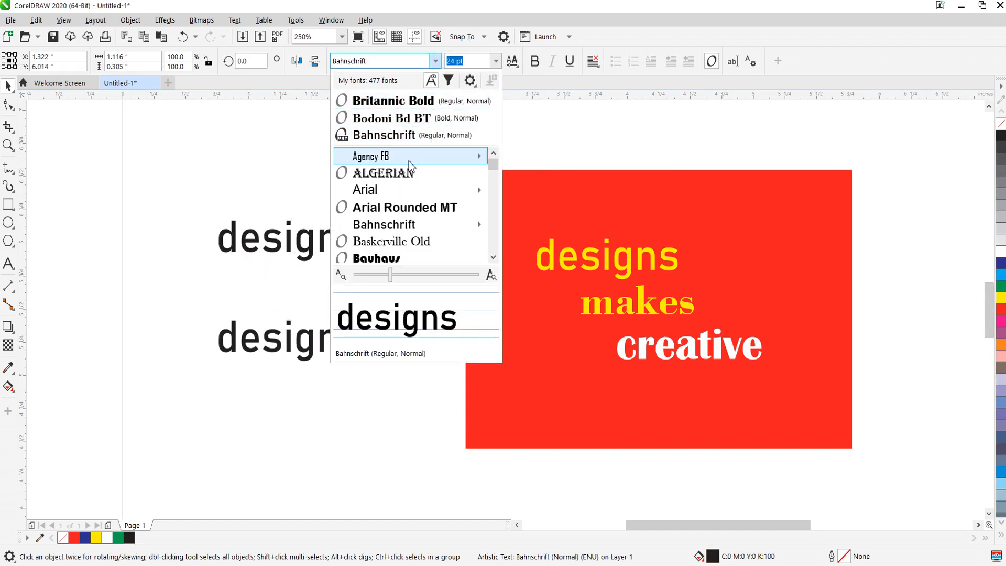
{"action": "left_click", "coordinate": [399, 189]}
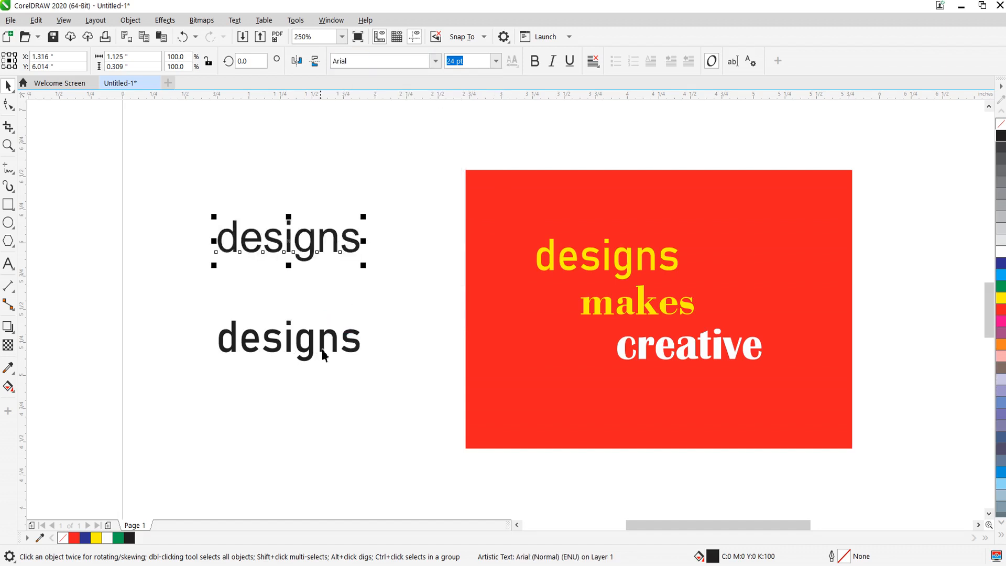
Set the font of the lower black "designs" to regular Calibri and deselect it.
{"action": "left_click", "coordinate": [316, 341]}
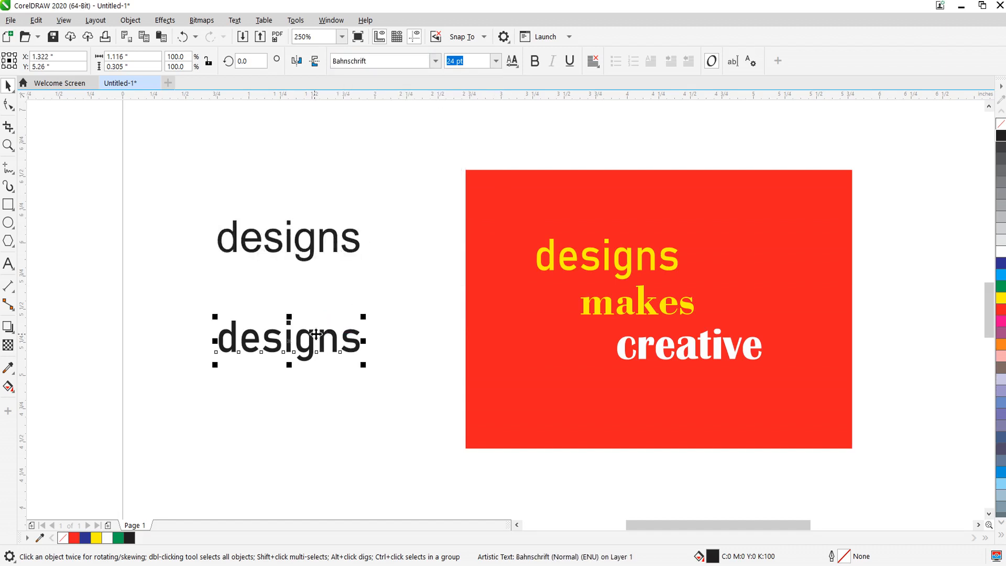
{"action": "left_click", "coordinate": [435, 62]}
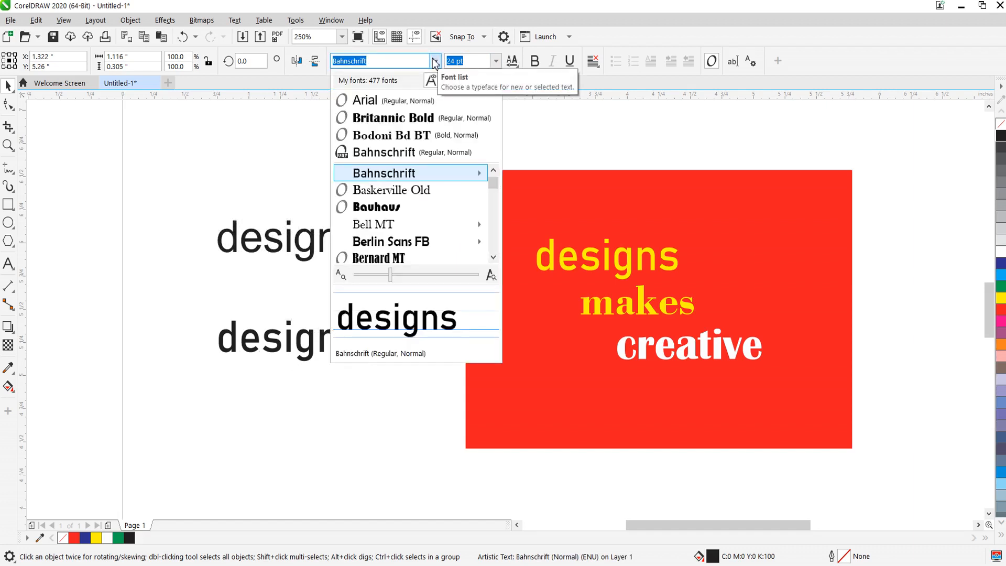
{"action": "type", "text": "ca"}
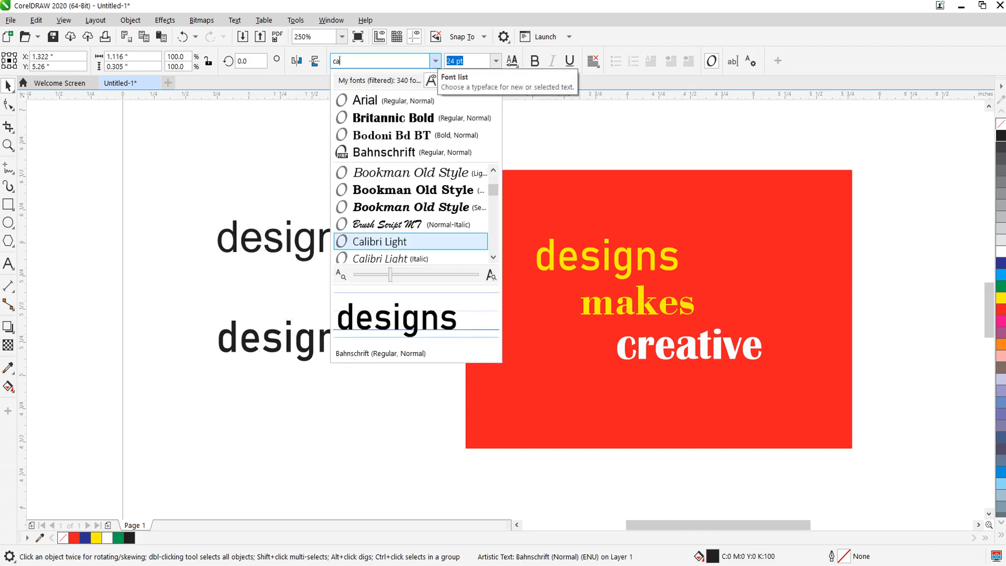
{"action": "type", "text": "libr"}
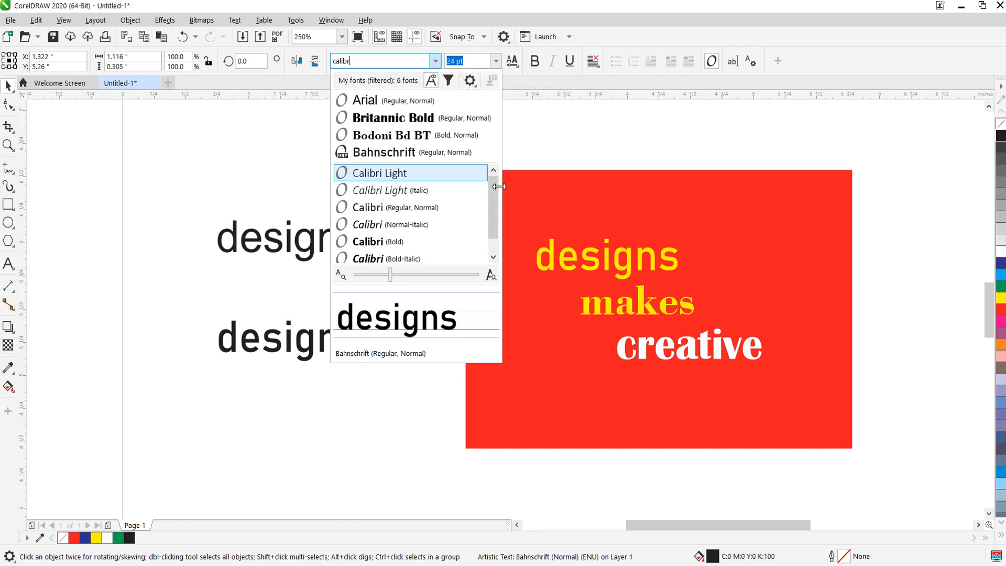
{"action": "left_click", "coordinate": [396, 209]}
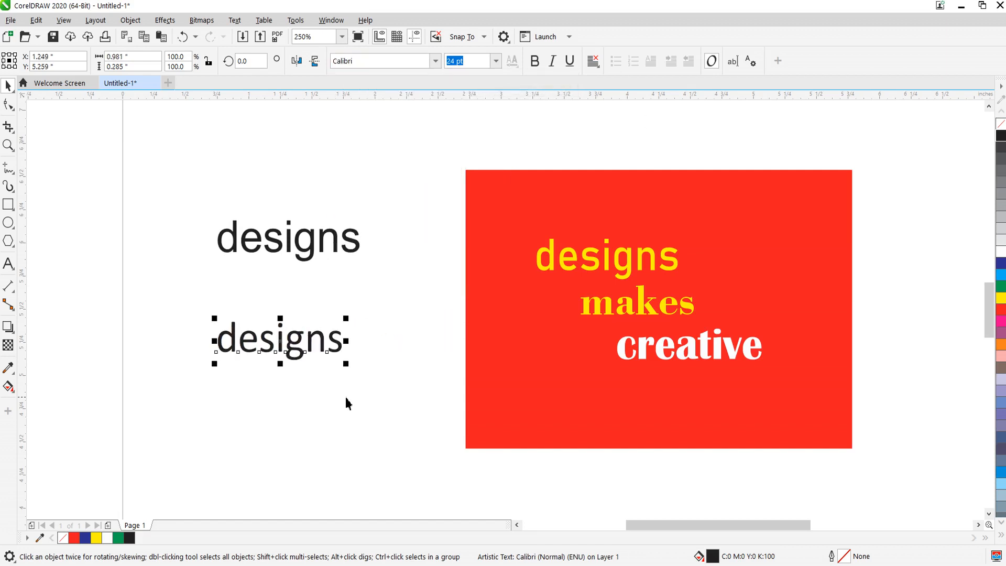
{"action": "left_click", "coordinate": [357, 402]}
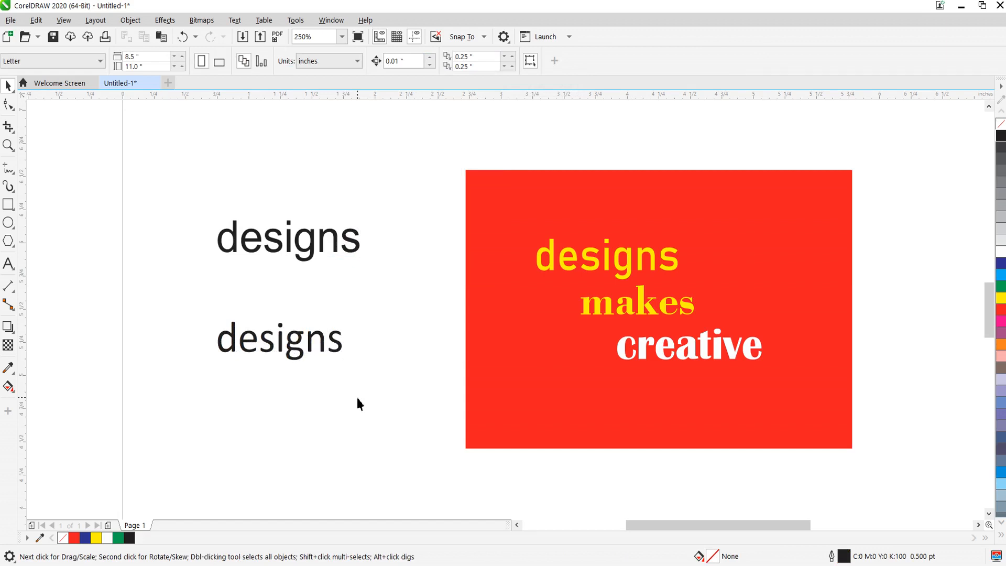
Check the font of each word on the red background and examine their lettering up close.
{"action": "left_click", "coordinate": [341, 349]}
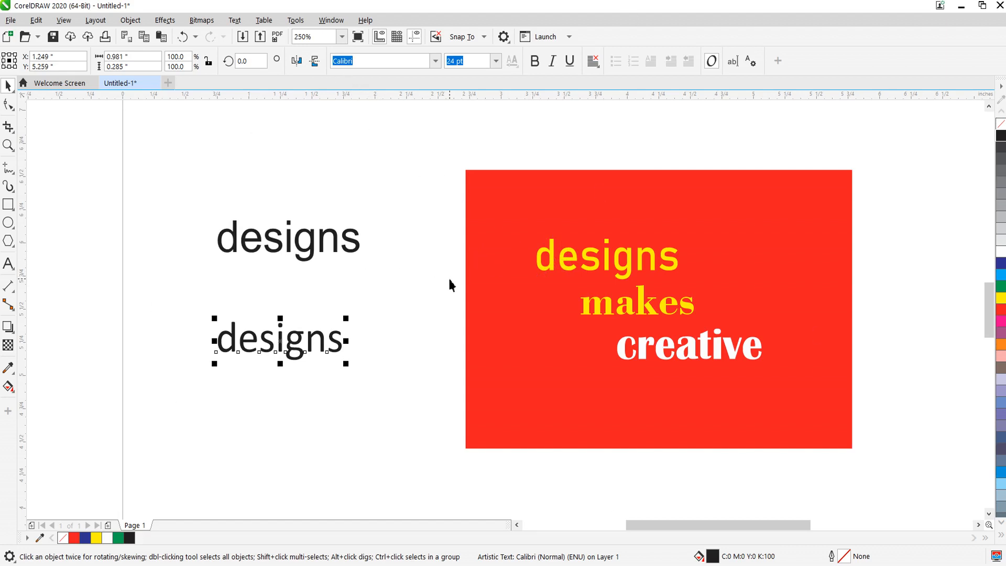
{"action": "left_click", "coordinate": [395, 301]}
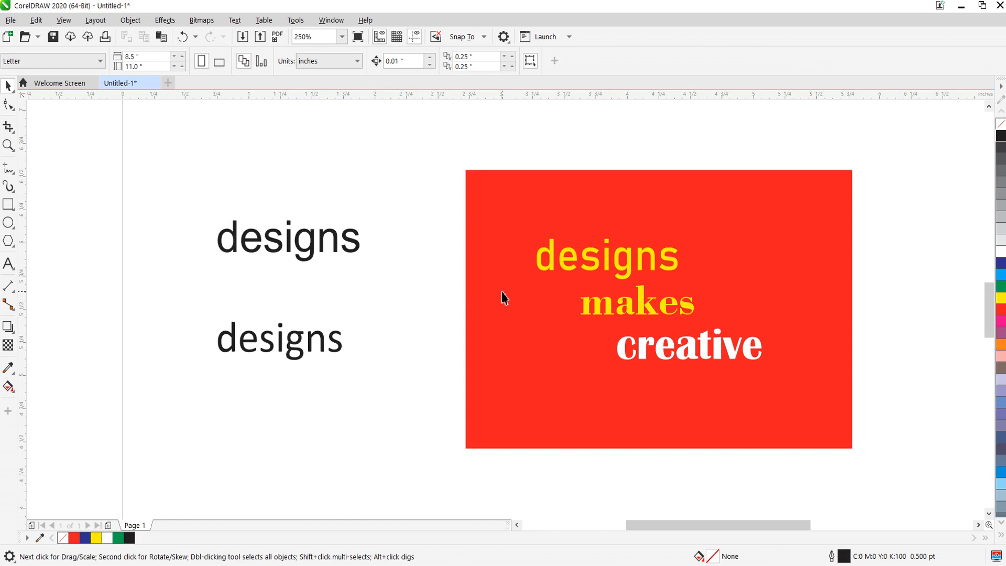
{"action": "left_click", "coordinate": [546, 271]}
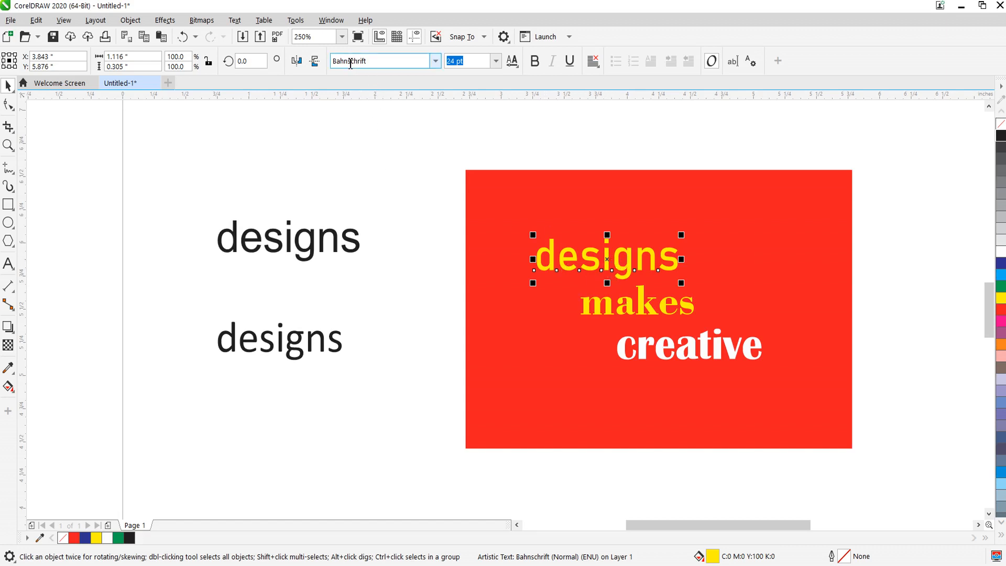
{"action": "left_click", "coordinate": [651, 315]}
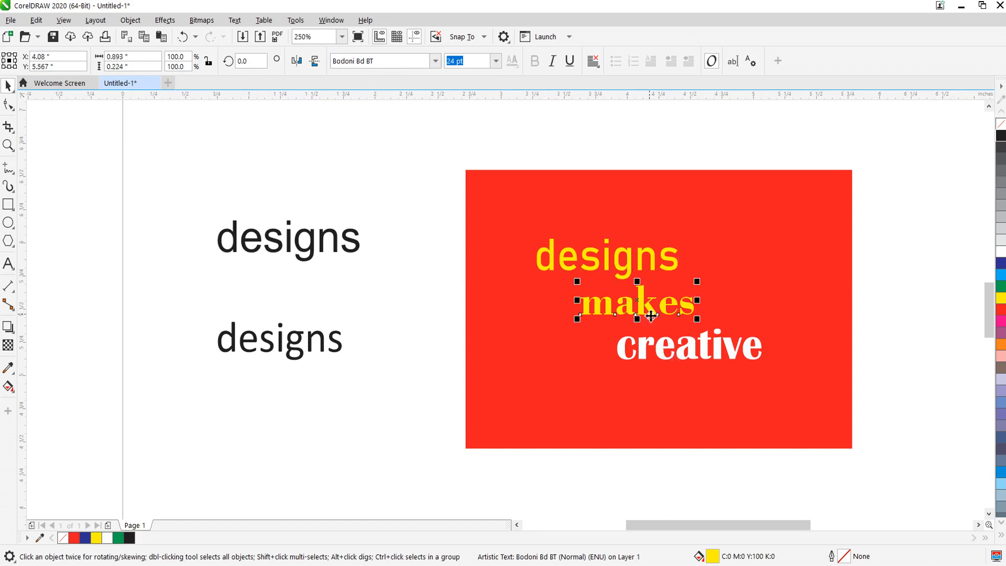
{"action": "left_click", "coordinate": [672, 354]}
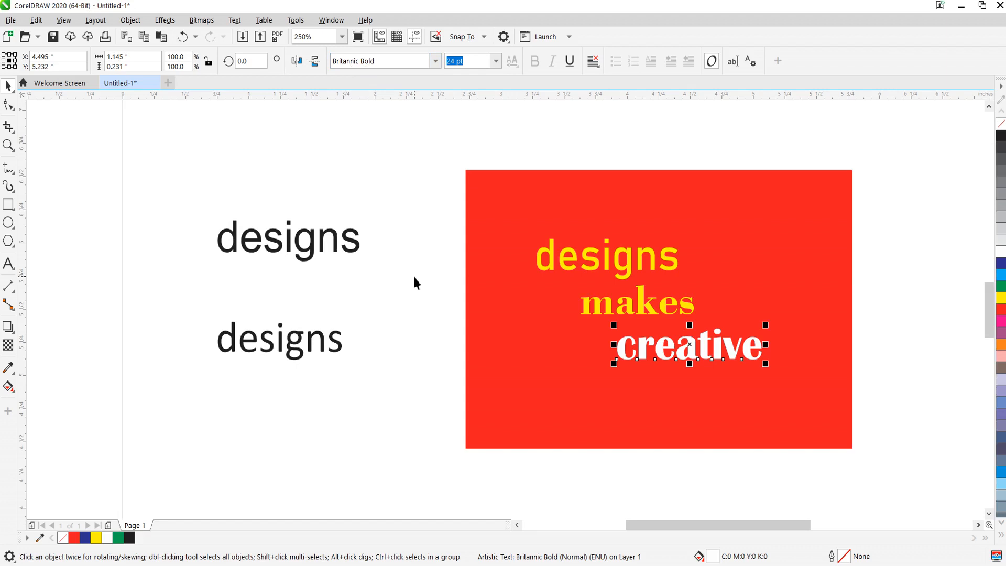
{"action": "left_click", "coordinate": [859, 369]}
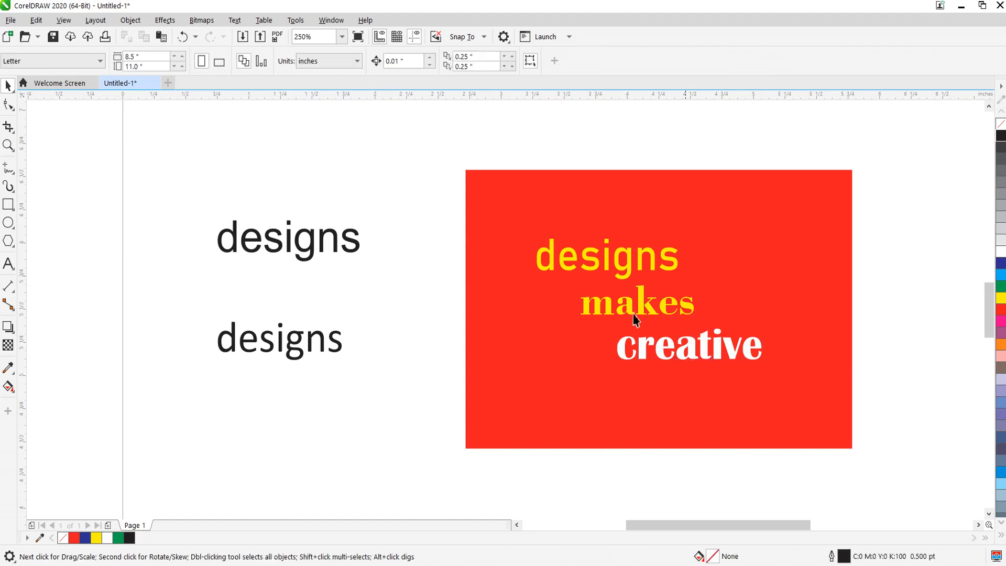
{"action": "scroll", "coordinate": [616, 301], "scroll_direction": "down", "scroll_amount": 1}
{"action": "scroll", "coordinate": [696, 317], "scroll_direction": "up", "scroll_amount": 1}
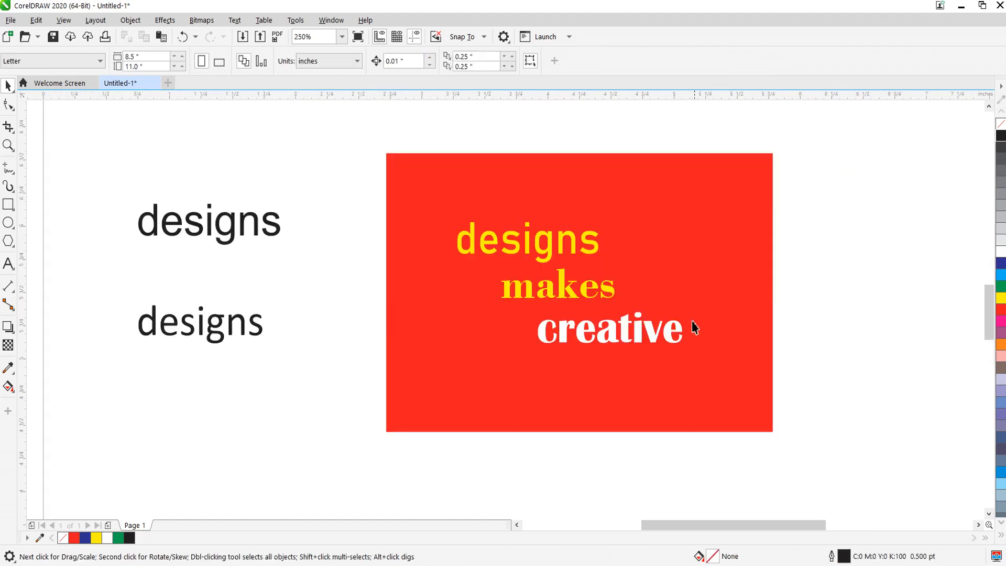
{"action": "scroll", "coordinate": [709, 310], "scroll_direction": "down", "scroll_amount": 1}
{"action": "scroll", "coordinate": [674, 289], "scroll_direction": "up", "scroll_amount": 1}
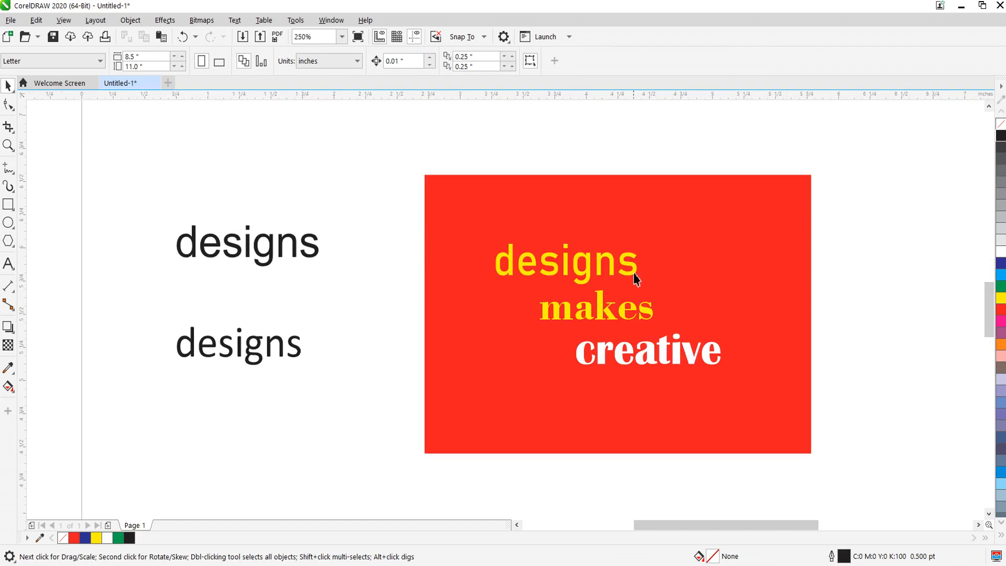
{"action": "scroll", "coordinate": [628, 295], "scroll_direction": "up", "scroll_amount": 1}
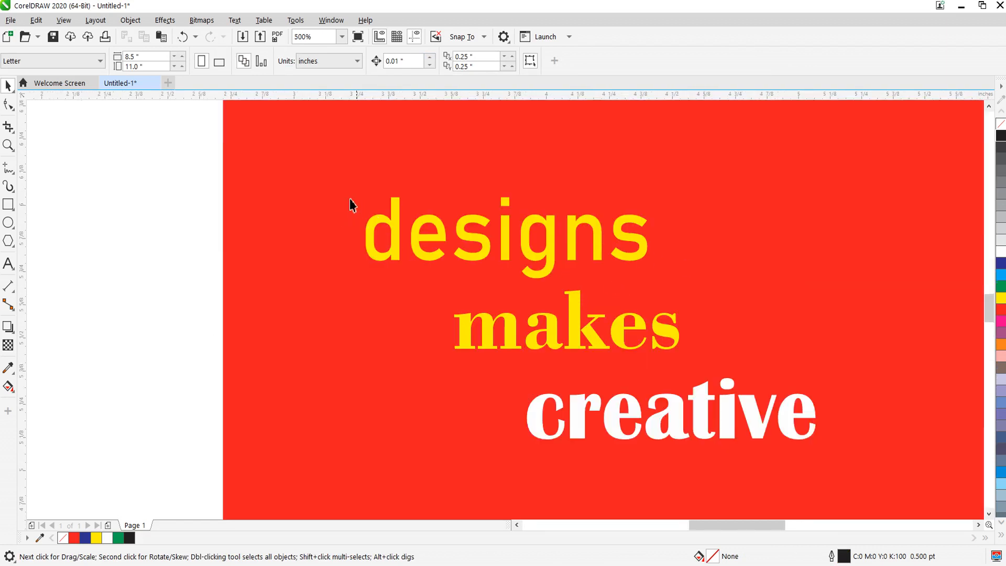
{"action": "left_click", "coordinate": [643, 250]}
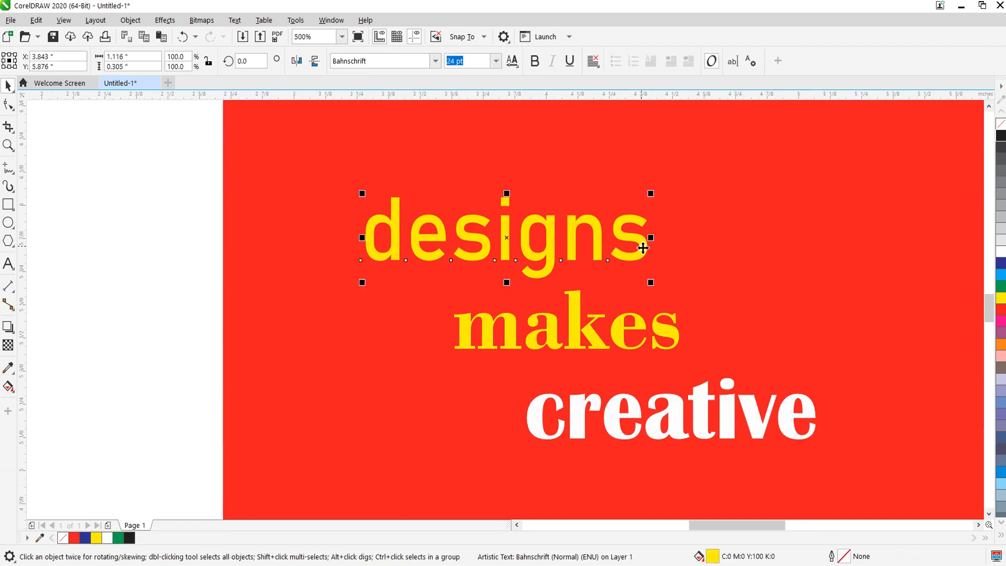
{"action": "key", "text": "Escape"}
Place a copy of the red rectangle and its three words below the original on the page.
{"action": "scroll", "coordinate": [646, 239], "scroll_direction": "down", "scroll_amount": 2}
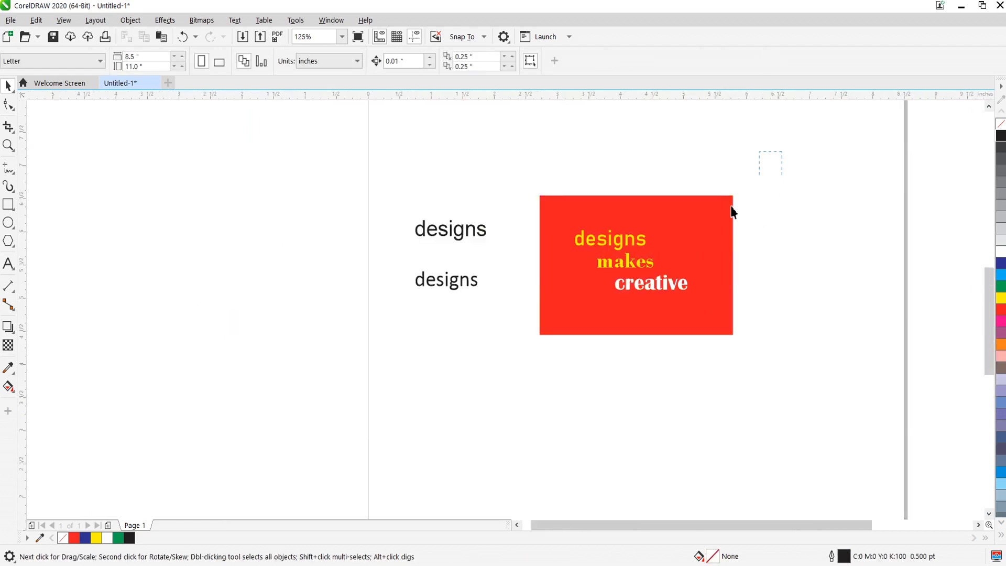
{"action": "left_click_drag", "start_coordinate": [502, 371], "coordinate": [503, 369]}
{"action": "scroll", "coordinate": [635, 246], "scroll_direction": "down", "scroll_amount": 1}
{"action": "left_click_drag", "start_coordinate": [636, 247], "coordinate": [573, 371]}
Convert the lower copy of the layout to a bitmap in RGB Color (24-bit) mode and deselect it.
{"action": "left_click", "coordinate": [201, 20]}
{"action": "left_click", "coordinate": [209, 38]}
{"action": "left_click", "coordinate": [519, 253]}
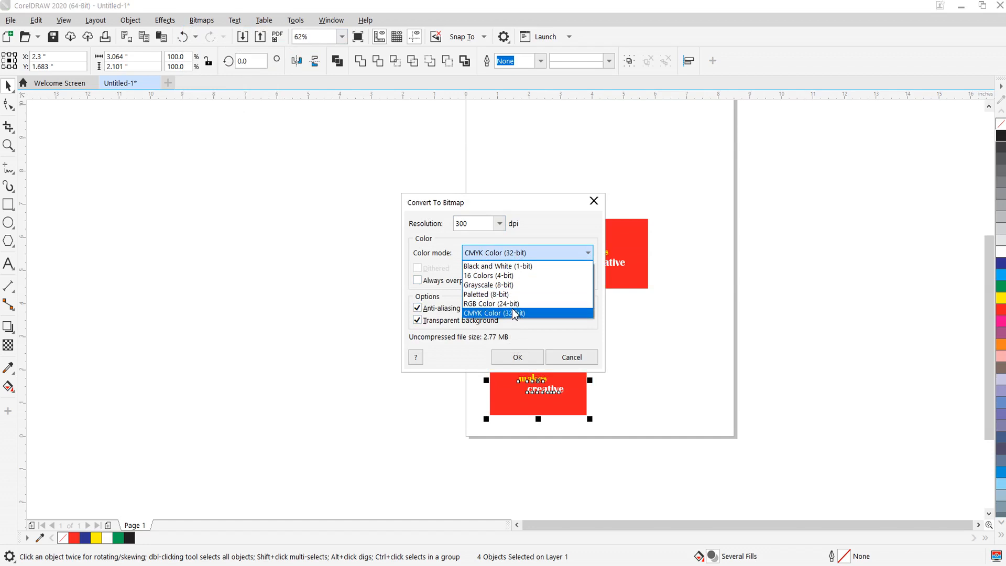
{"action": "left_click", "coordinate": [503, 303]}
{"action": "left_click", "coordinate": [516, 357]}
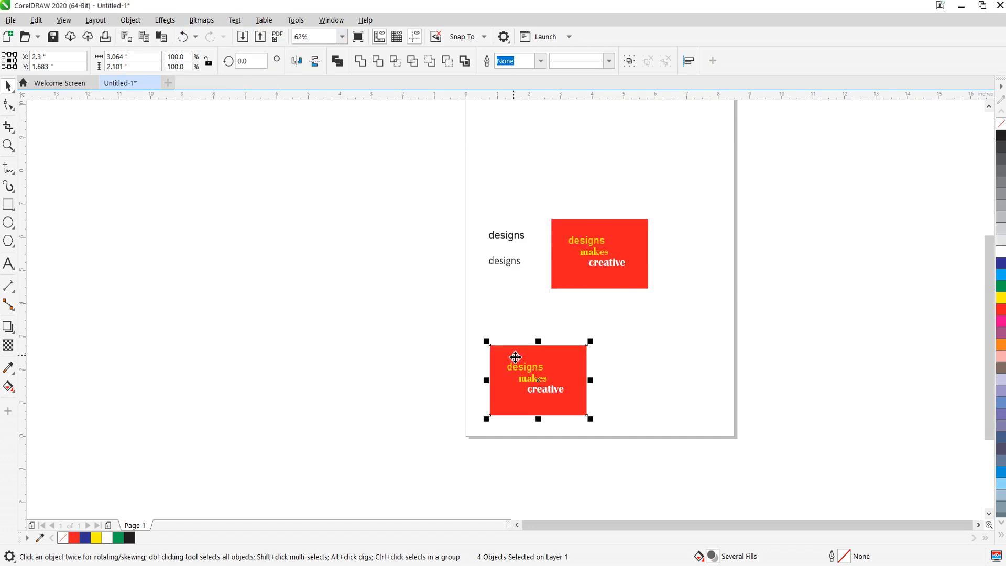
{"action": "scroll", "coordinate": [590, 392], "scroll_direction": "up", "scroll_amount": 5}
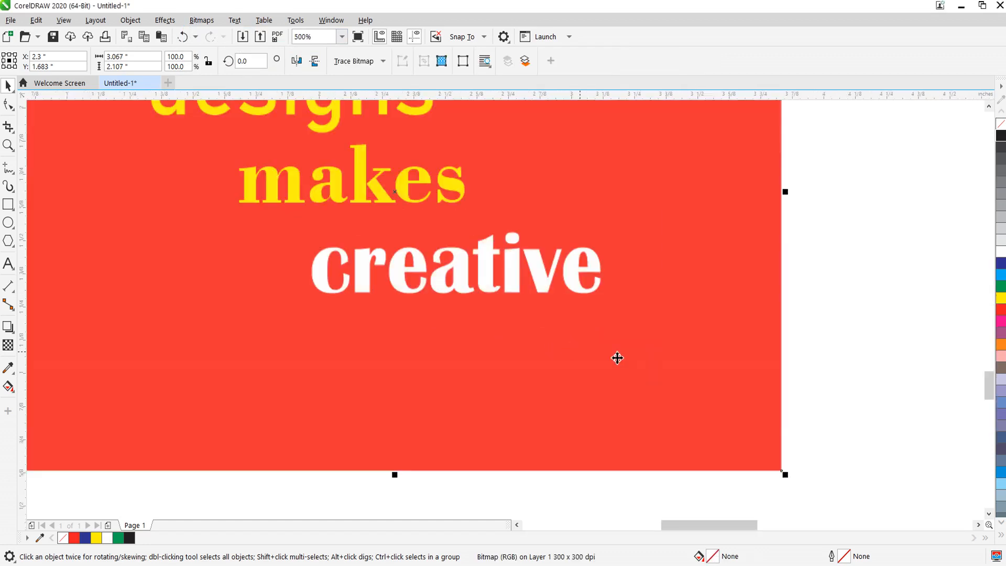
{"action": "left_click", "coordinate": [816, 341]}
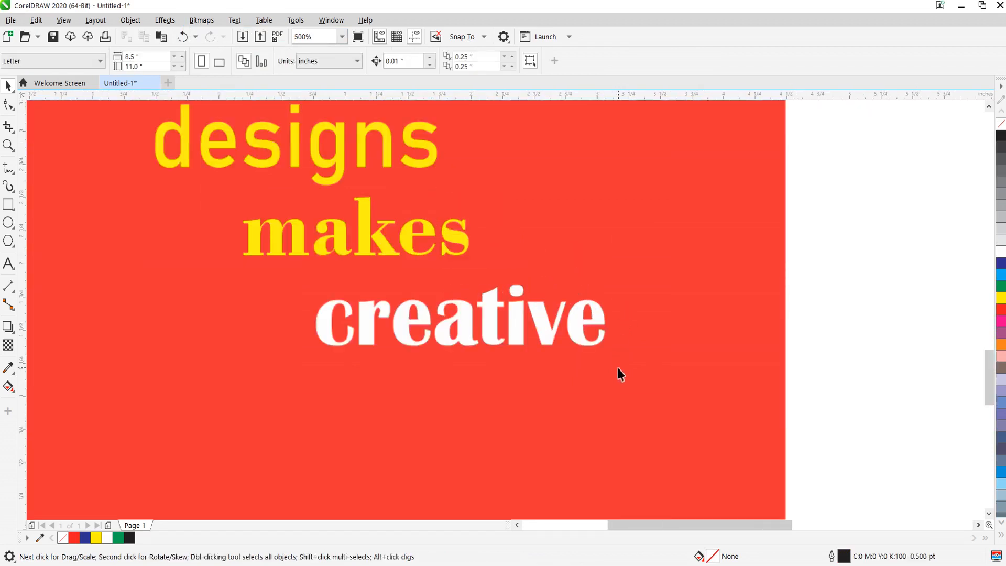
Try moving the bitmap copy by its lettering and undo each move.
{"action": "scroll", "coordinate": [620, 374], "scroll_direction": "down", "scroll_amount": 1}
{"action": "left_click_drag", "start_coordinate": [439, 236], "coordinate": [569, 320]}
{"action": "key", "text": "ctrl+z"}
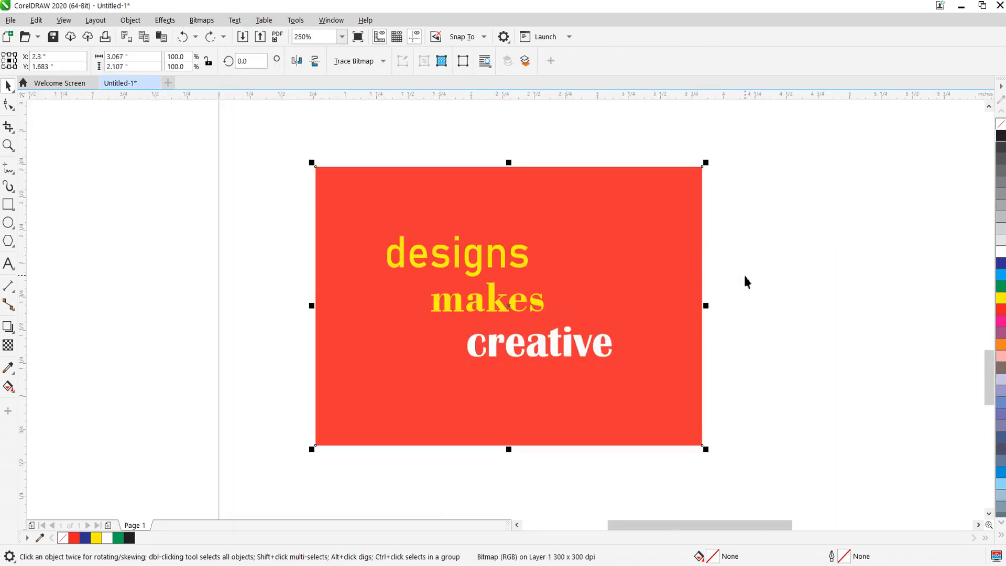
{"action": "left_click", "coordinate": [744, 276]}
{"action": "scroll", "coordinate": [458, 276], "scroll_direction": "up", "scroll_amount": 2}
{"action": "left_click_drag", "start_coordinate": [458, 248], "coordinate": [537, 322]}
{"action": "key", "text": "ctrl+z"}
{"action": "scroll", "coordinate": [427, 262], "scroll_direction": "down", "scroll_amount": 4}
{"action": "key", "text": "ctrl+z"}
{"action": "scroll", "coordinate": [464, 246], "scroll_direction": "up", "scroll_amount": 1}
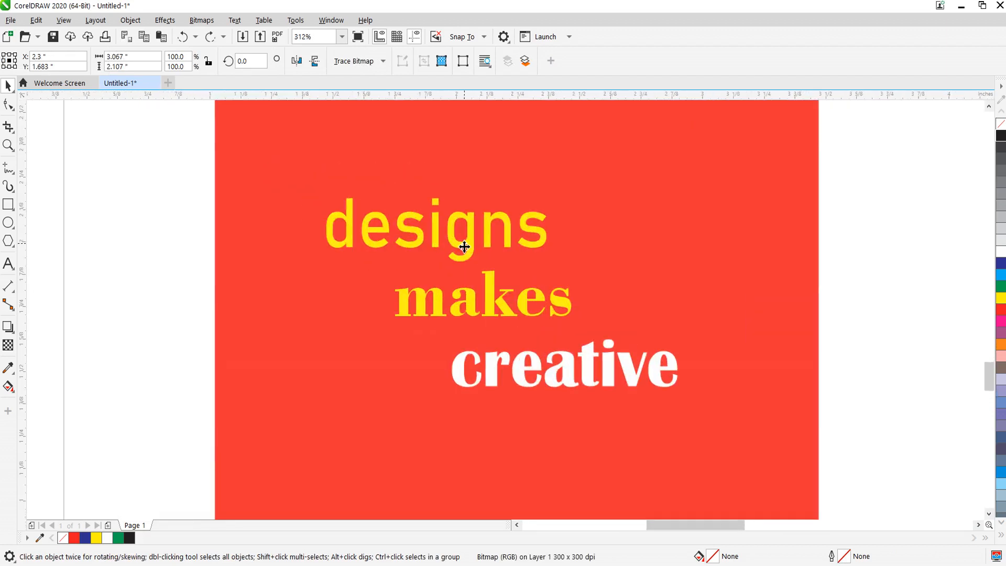
{"action": "scroll", "coordinate": [465, 246], "scroll_direction": "up", "scroll_amount": 1}
{"action": "scroll", "coordinate": [458, 279], "scroll_direction": "down", "scroll_amount": 2}
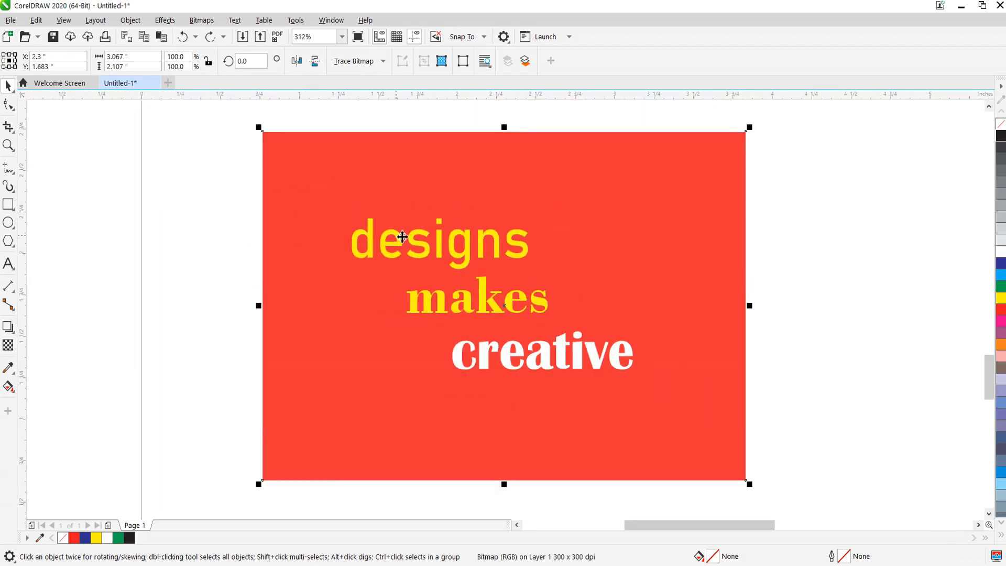
Draw a rectangle about 1.2 by 0.43 inches around the word "designs" on the bitmap.
{"action": "scroll", "coordinate": [449, 269], "scroll_direction": "up", "scroll_amount": 2}
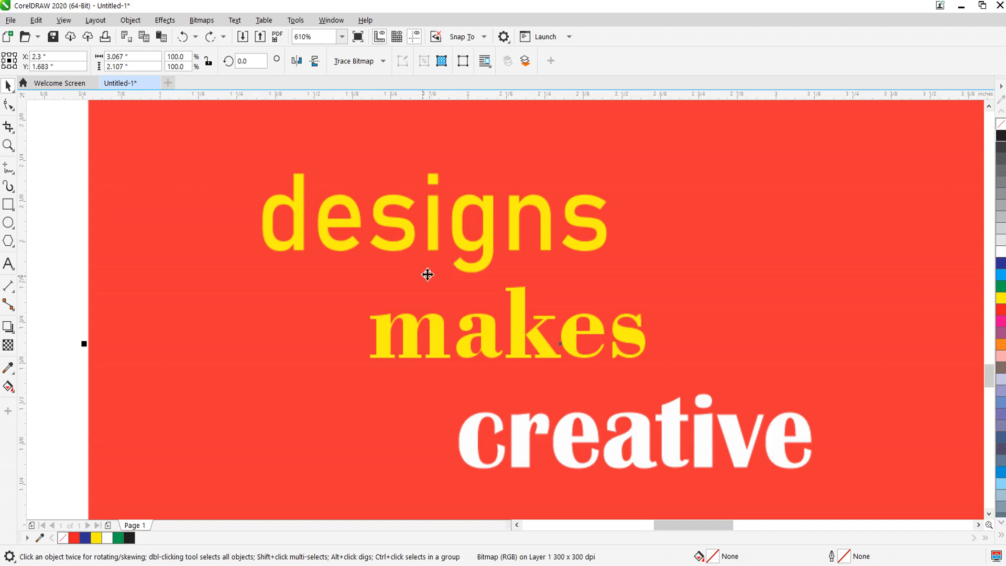
{"action": "scroll", "coordinate": [519, 267], "scroll_direction": "down", "scroll_amount": 2}
{"action": "scroll", "coordinate": [519, 266], "scroll_direction": "up", "scroll_amount": 1}
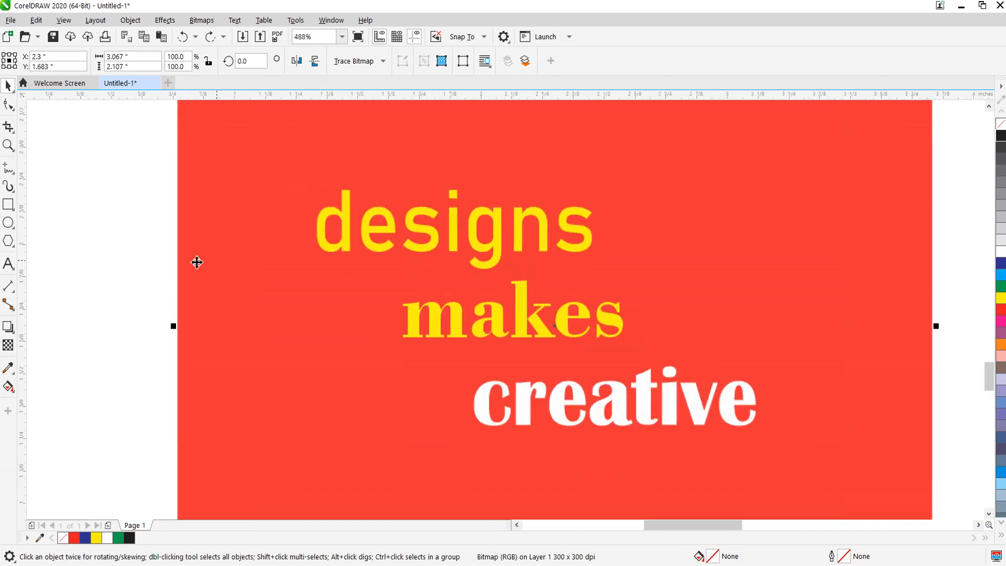
{"action": "left_click", "coordinate": [145, 256]}
{"action": "key", "text": "F6"}
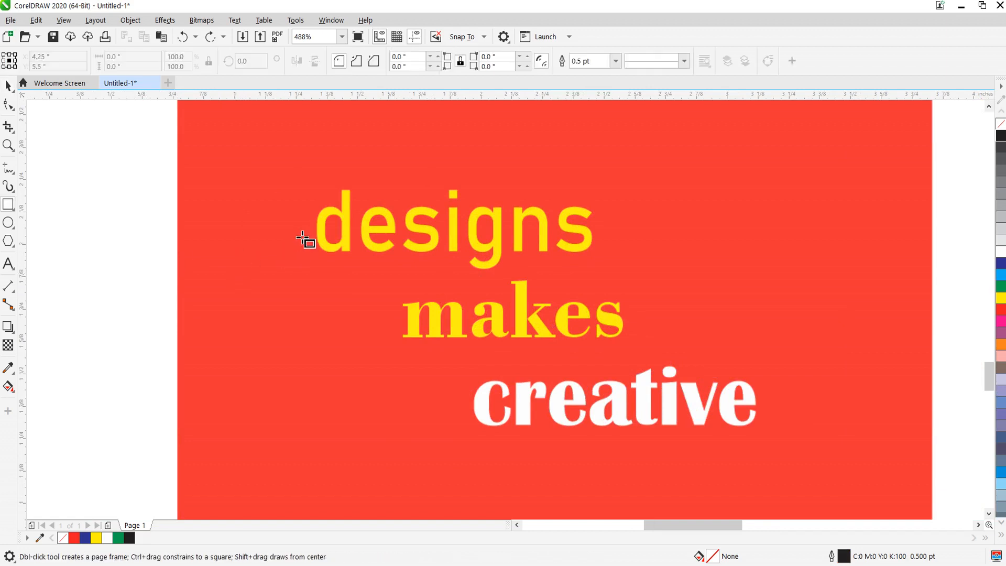
{"action": "left_click_drag", "start_coordinate": [302, 164], "coordinate": [600, 274]}
{"action": "key", "text": "space"}
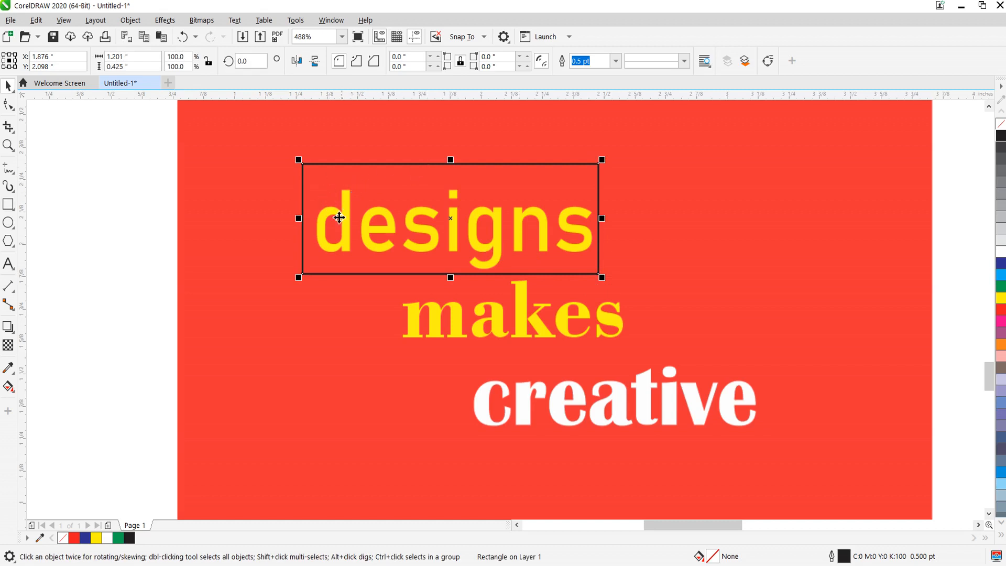
Place a duplicate of the red bitmap layout beside the original on its right.
{"action": "scroll", "coordinate": [333, 223], "scroll_direction": "down", "scroll_amount": 2}
{"action": "left_click_drag", "start_coordinate": [257, 218], "coordinate": [766, 272]}
{"action": "right_click", "coordinate": [766, 272]}
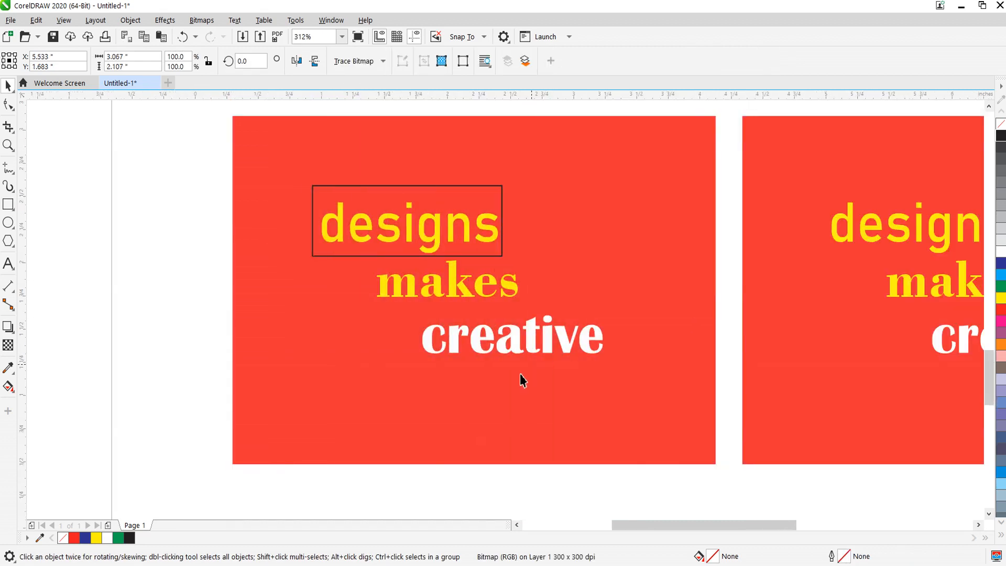
{"action": "scroll", "coordinate": [521, 378], "scroll_direction": "down", "scroll_amount": 3}
{"action": "scroll", "coordinate": [781, 282], "scroll_direction": "up", "scroll_amount": 3}
Move the outlined rectangle from the original bitmap onto the word "designs" in the duplicate and deselect it.
{"action": "left_click", "coordinate": [247, 286]}
{"action": "left_click_drag", "start_coordinate": [248, 287], "coordinate": [748, 301]}
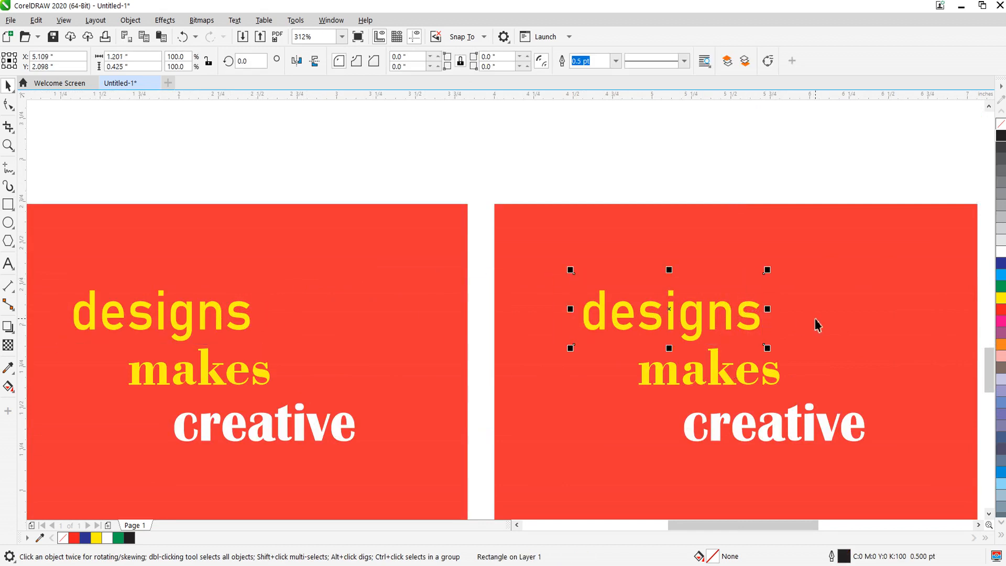
{"action": "left_click", "coordinate": [820, 310]}
{"action": "left_click", "coordinate": [557, 324]}
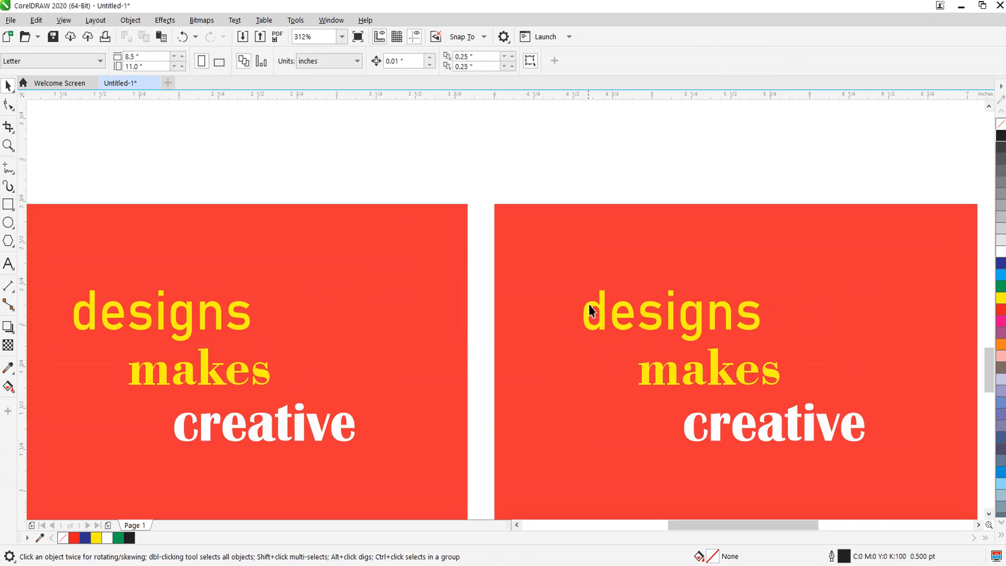
Crop the duplicate bitmap by pulling its right and left edges inward to the lettering with the Shape tool.
{"action": "left_click", "coordinate": [583, 286]}
{"action": "scroll", "coordinate": [415, 205], "scroll_direction": "down", "scroll_amount": 2}
{"action": "scroll", "coordinate": [579, 261], "scroll_direction": "up", "scroll_amount": 1}
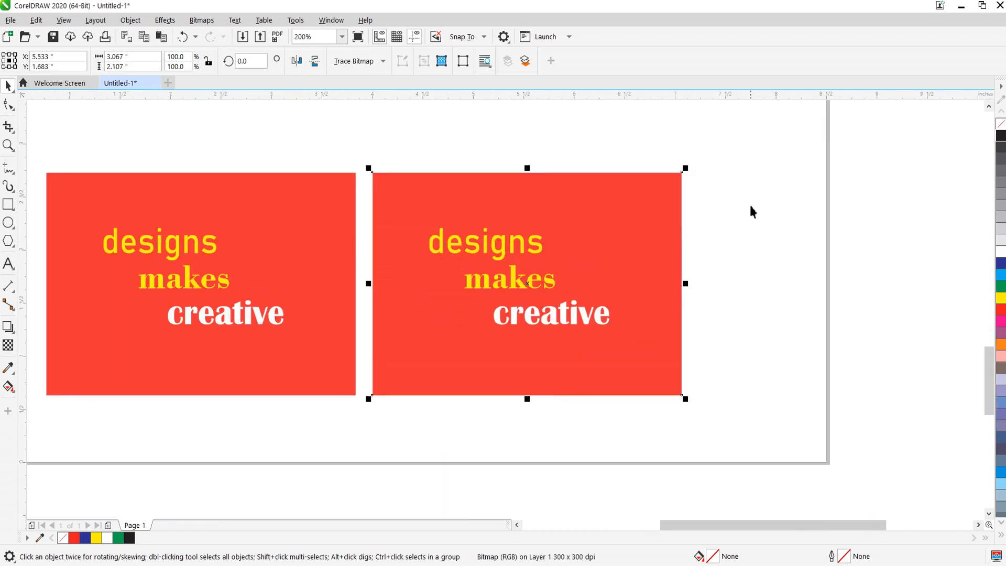
{"action": "left_click_drag", "start_coordinate": [674, 250], "coordinate": [700, 277]}
{"action": "key", "text": "ctrl+z"}
{"action": "left_click", "coordinate": [8, 104]}
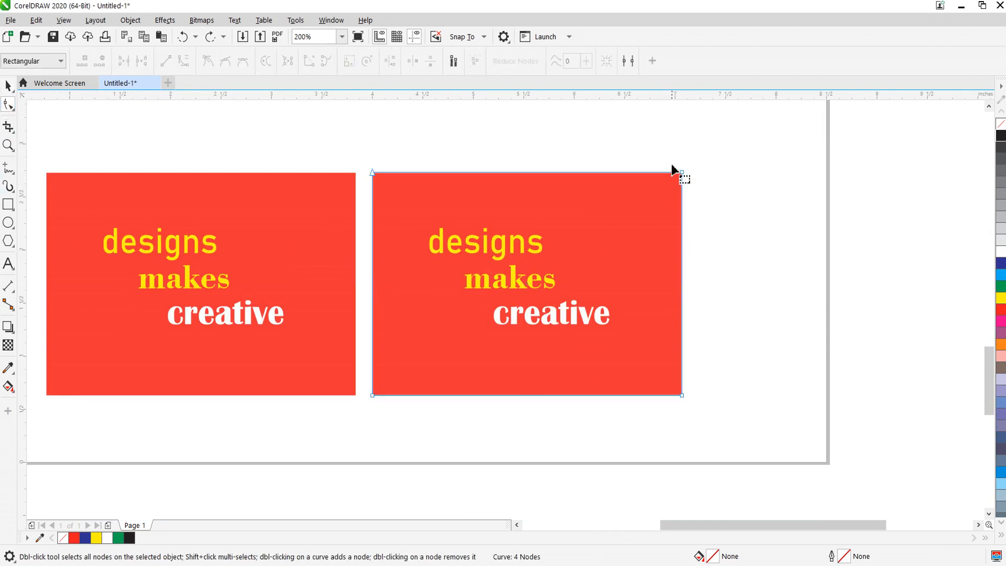
{"action": "left_click_drag", "start_coordinate": [722, 420], "coordinate": [617, 395]}
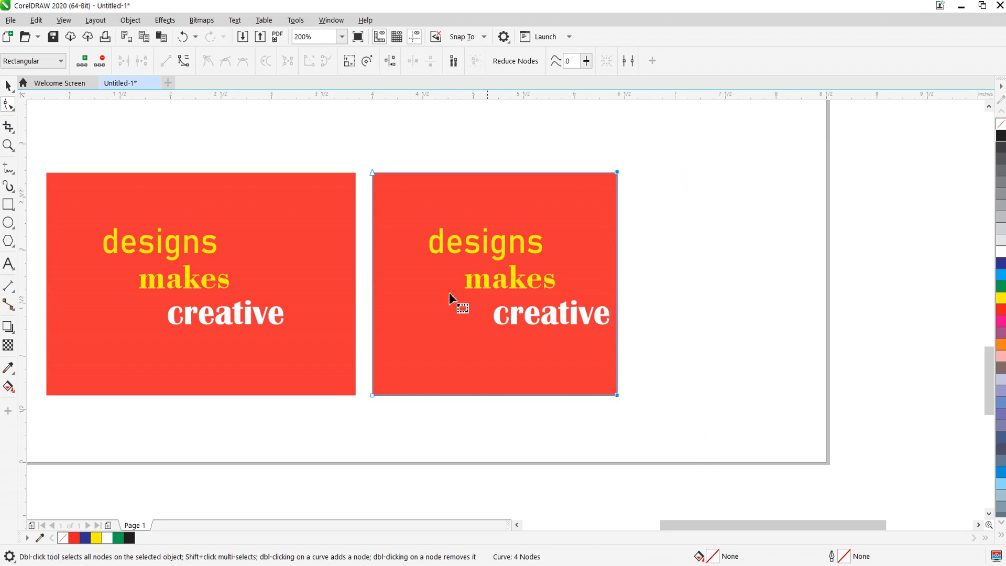
{"action": "left_click_drag", "start_coordinate": [398, 441], "coordinate": [399, 441]}
{"action": "left_click_drag", "start_coordinate": [372, 396], "coordinate": [624, 434]}
{"action": "key", "text": "space"}
{"action": "key", "text": "space"}
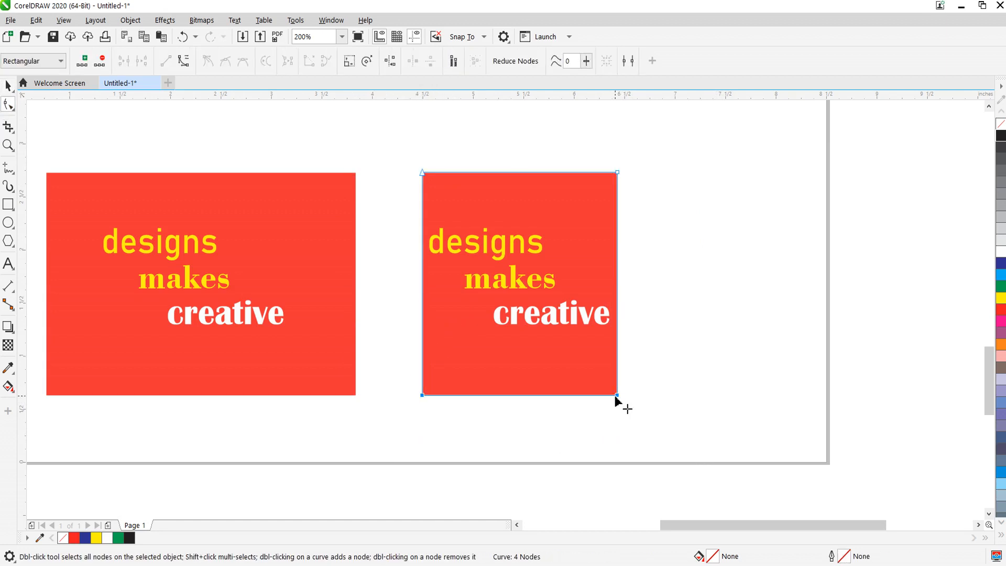
Pull the duplicate's bottom and top edges in to crop it to a "designs" strip about 1.93 by 0.40 inches.
{"action": "left_click_drag", "start_coordinate": [617, 394], "coordinate": [617, 265]}
{"action": "left_click_drag", "start_coordinate": [365, 136], "coordinate": [612, 212]}
{"action": "left_click_drag", "start_coordinate": [618, 172], "coordinate": [617, 220]}
{"action": "key", "text": "space"}
{"action": "scroll", "coordinate": [490, 262], "scroll_direction": "up", "scroll_amount": 2}
{"action": "scroll", "coordinate": [543, 307], "scroll_direction": "down", "scroll_amount": 2}
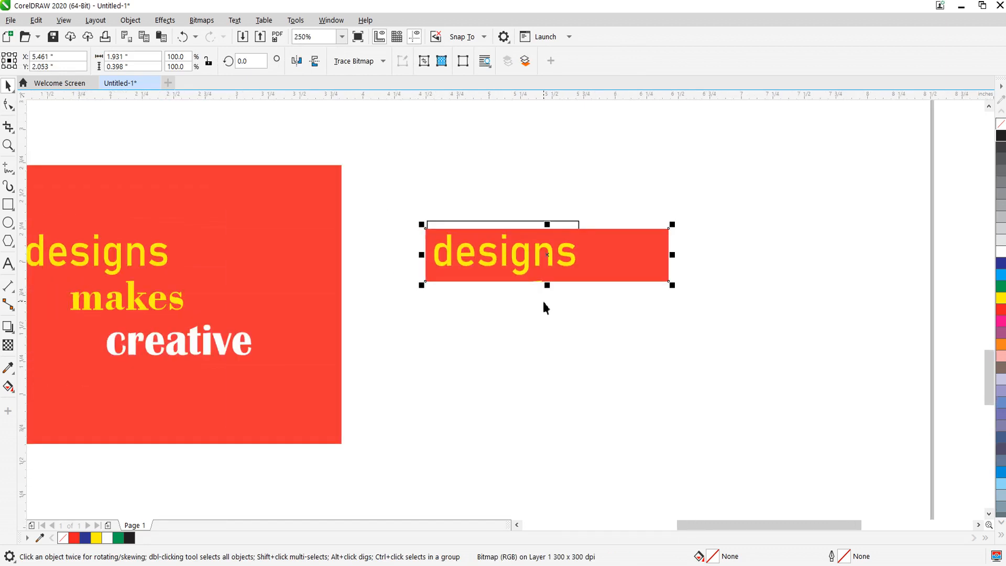
{"action": "scroll", "coordinate": [495, 256], "scroll_direction": "up", "scroll_amount": 4}
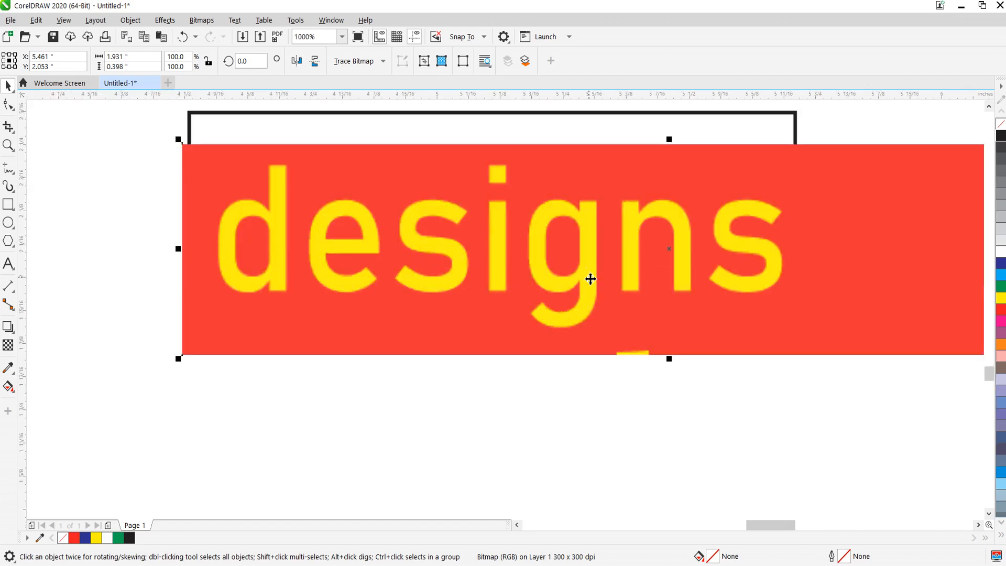
{"action": "scroll", "coordinate": [591, 279], "scroll_direction": "down", "scroll_amount": 3}
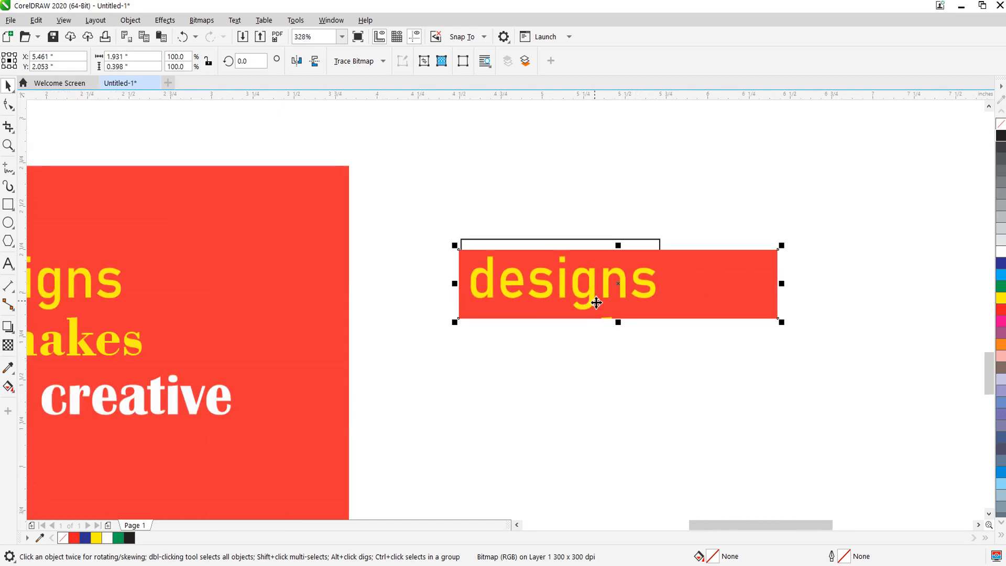
{"action": "scroll", "coordinate": [609, 355], "scroll_direction": "down", "scroll_amount": 2}
{"action": "scroll", "coordinate": [596, 310], "scroll_direction": "up", "scroll_amount": 2}
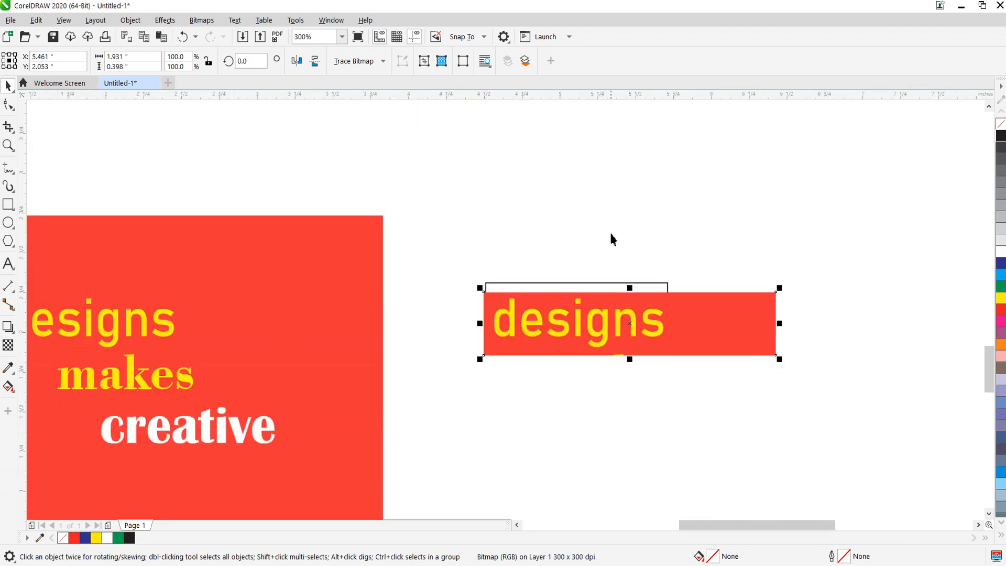
{"action": "key", "text": "Delete"}
{"action": "left_click", "coordinate": [596, 303]}
{"action": "key", "text": "Delete"}
{"action": "key", "text": "ctrl+z"}
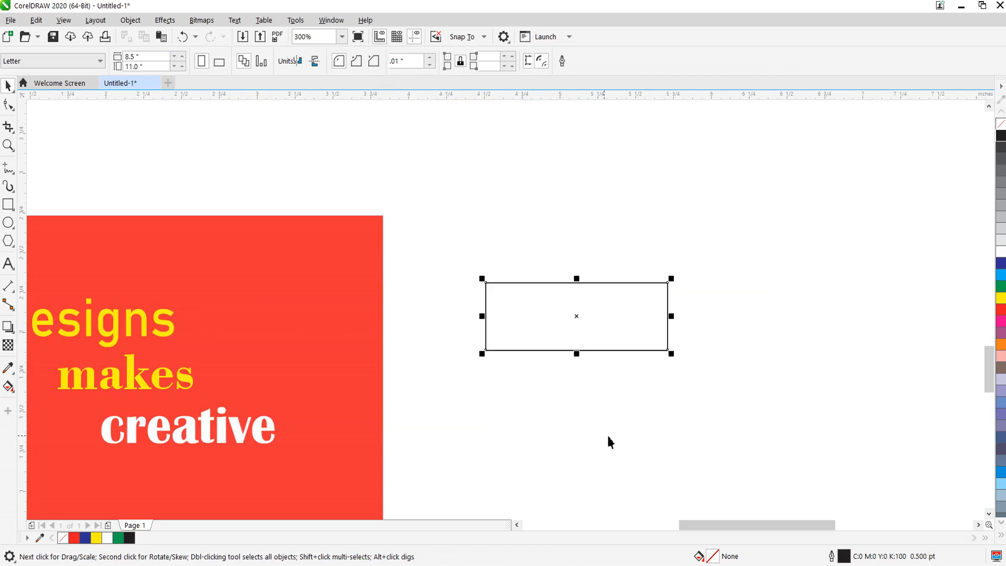
{"action": "key", "text": "ctrl+z"}
Delete the outlined rectangle behind the cropped "designs" bitmap.
{"action": "scroll", "coordinate": [591, 313], "scroll_direction": "up", "scroll_amount": 2}
{"action": "left_click", "coordinate": [591, 283]}
{"action": "key", "text": "Delete"}
Crop the strip's right edge close to the end of "designs" with the Shape tool, making it about 1.21 inches wide.
{"action": "left_click", "coordinate": [644, 309]}
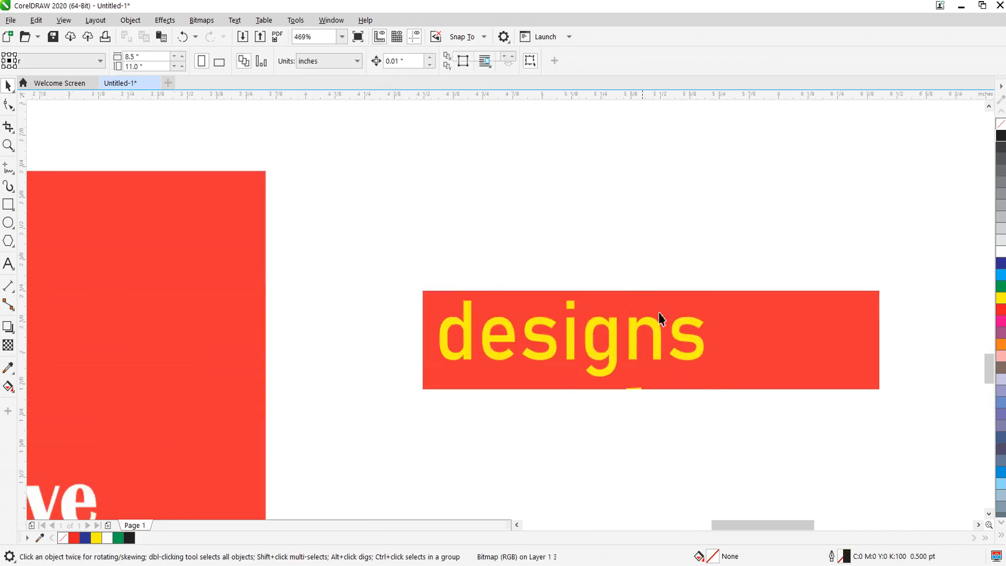
{"action": "key", "text": "F10"}
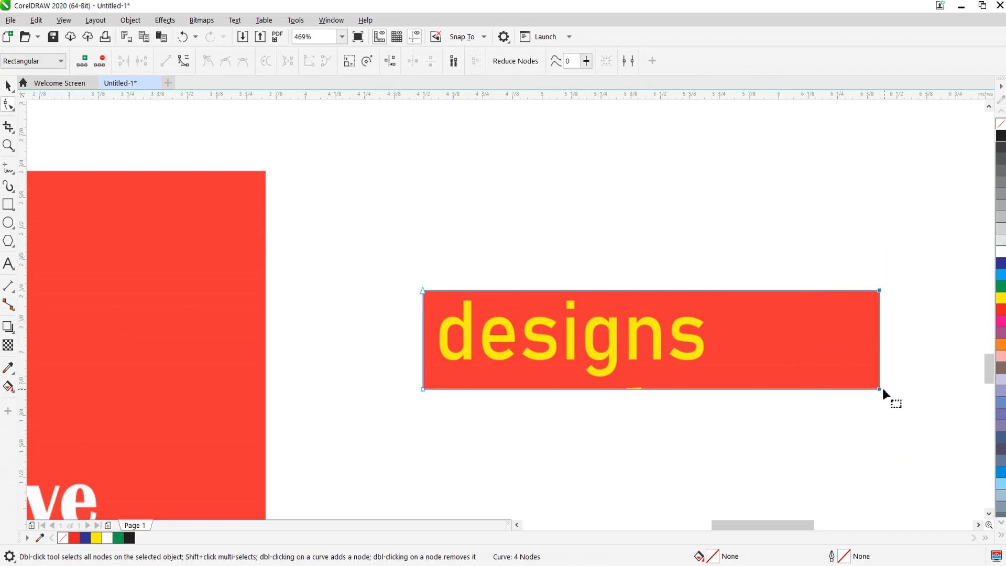
{"action": "left_click_drag", "start_coordinate": [880, 388], "coordinate": [710, 390]}
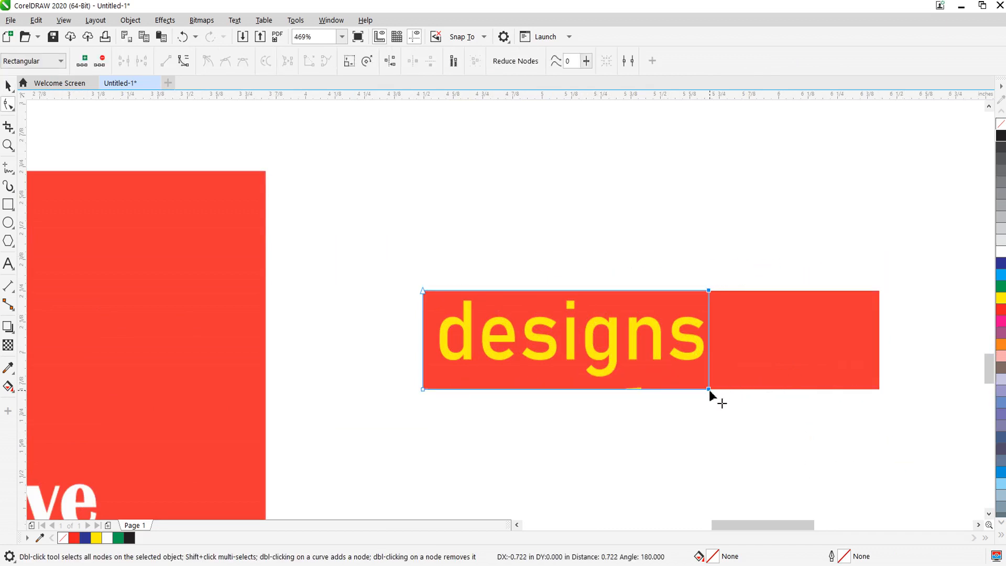
{"action": "key", "text": "space"}
{"action": "scroll", "coordinate": [627, 326], "scroll_direction": "up", "scroll_amount": 2}
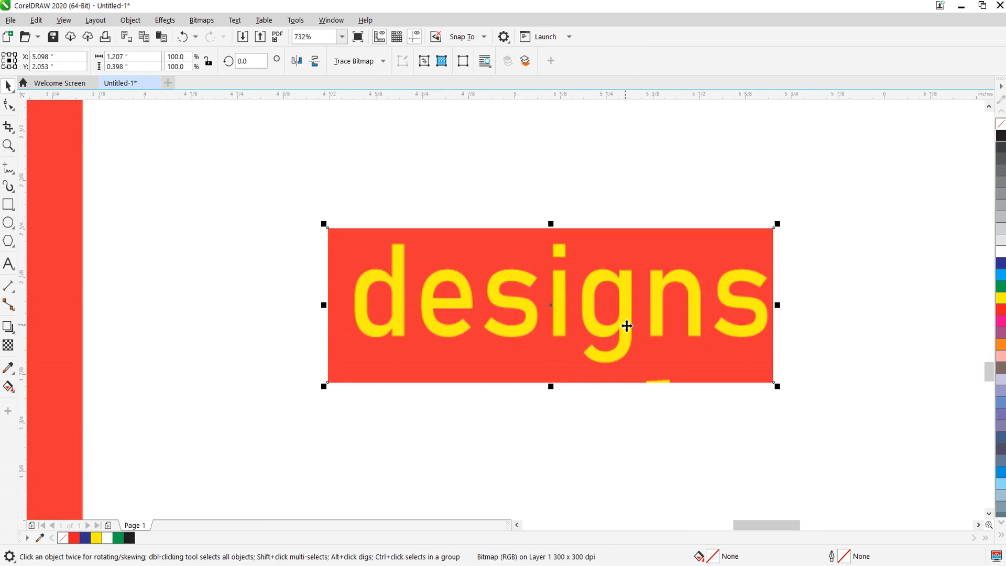
Deselect the cropped bitmap and examine the edges of its "designs" lettering up close.
{"action": "left_click", "coordinate": [527, 190]}
{"action": "scroll", "coordinate": [548, 331], "scroll_direction": "down", "scroll_amount": 3}
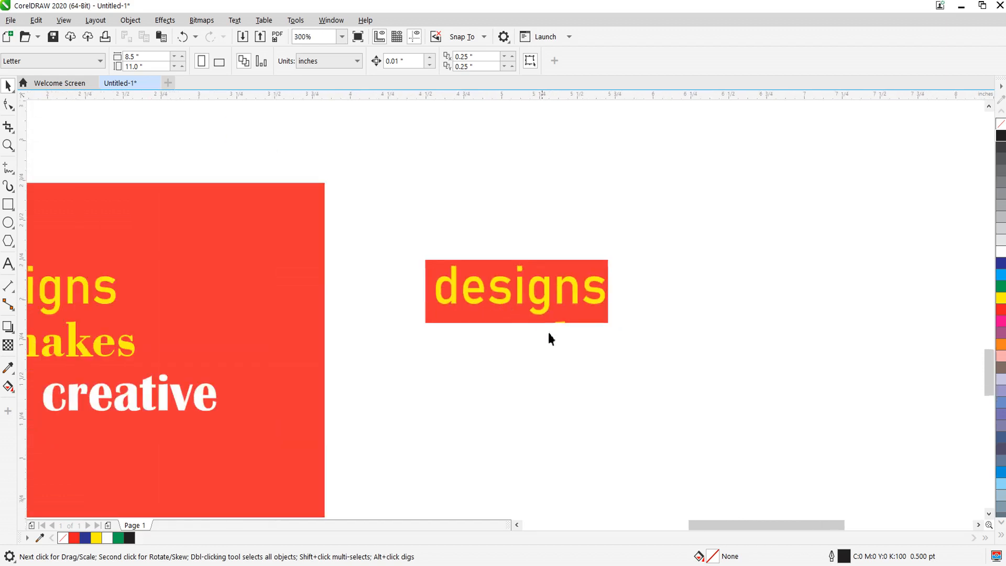
{"action": "scroll", "coordinate": [529, 325], "scroll_direction": "up", "scroll_amount": 3}
{"action": "scroll", "coordinate": [546, 390], "scroll_direction": "down", "scroll_amount": 1}
{"action": "scroll", "coordinate": [547, 389], "scroll_direction": "down", "scroll_amount": 2}
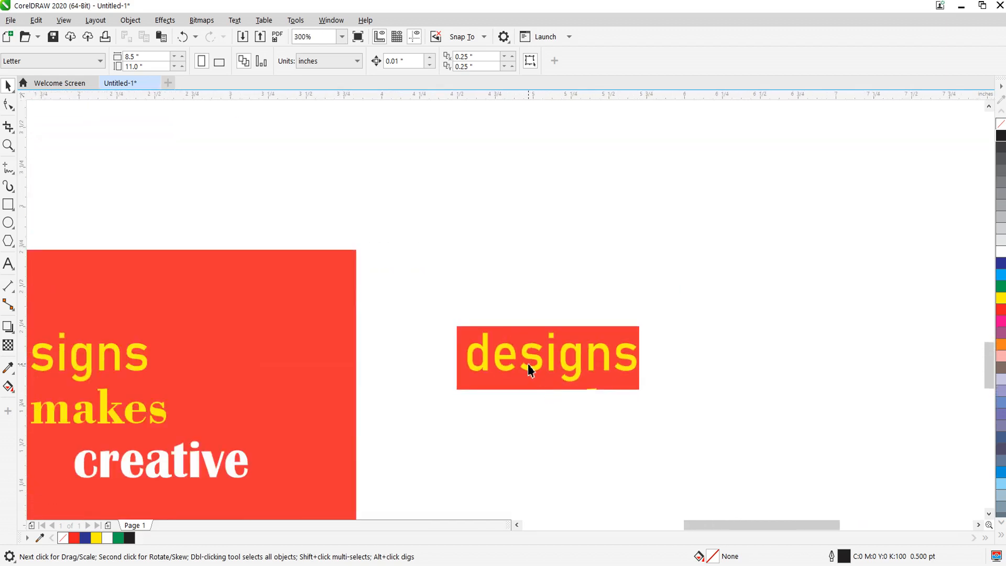
{"action": "scroll", "coordinate": [528, 364], "scroll_direction": "up", "scroll_amount": 1}
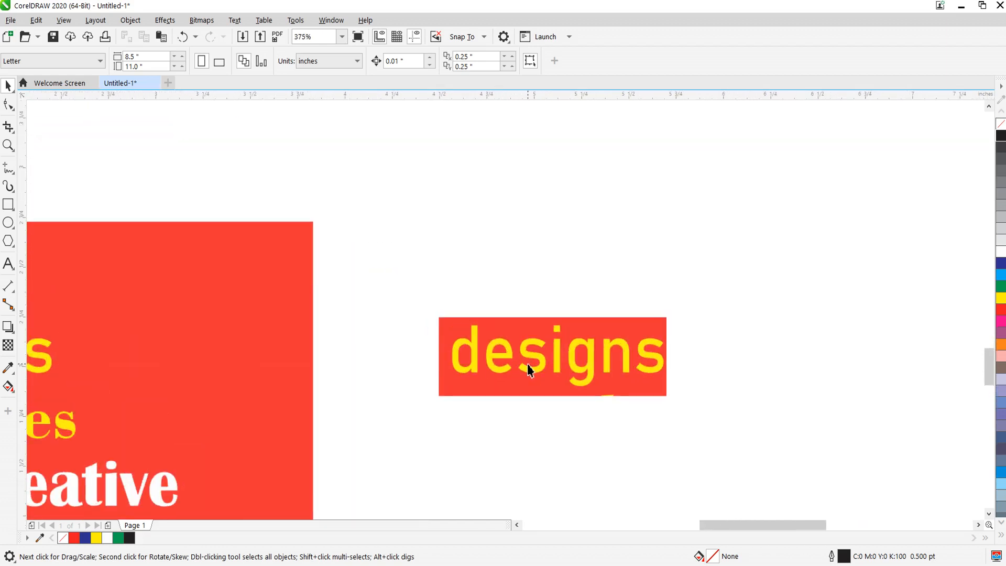
{"action": "scroll", "coordinate": [519, 382], "scroll_direction": "up", "scroll_amount": 4}
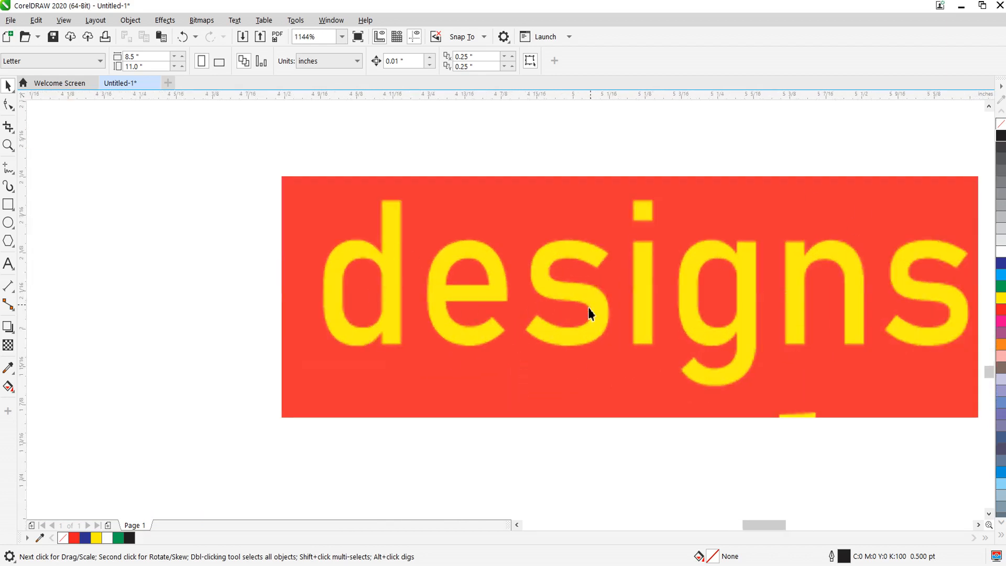
{"action": "scroll", "coordinate": [589, 313], "scroll_direction": "down", "scroll_amount": 2}
{"action": "scroll", "coordinate": [568, 303], "scroll_direction": "up", "scroll_amount": 2}
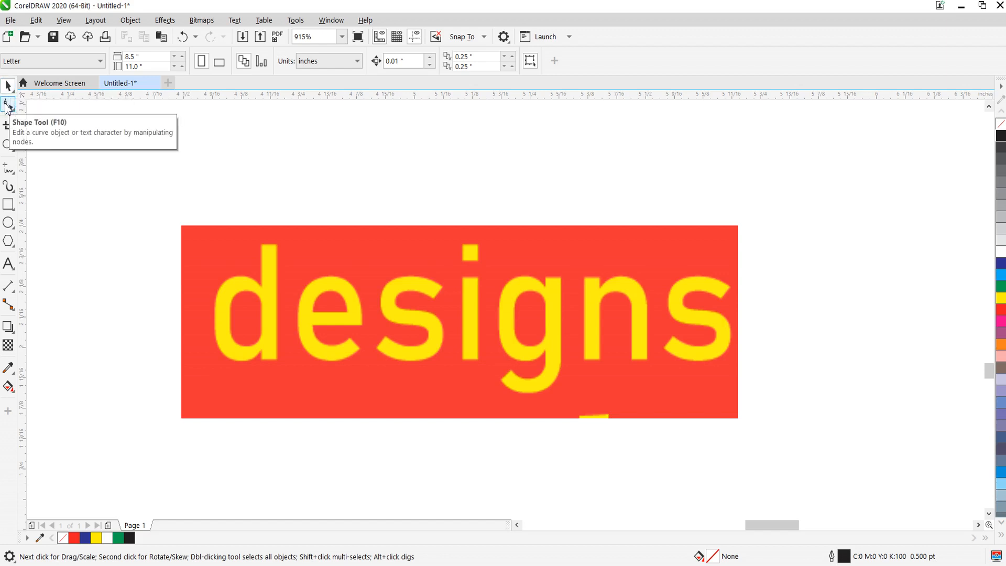
Show the cropped bitmap's nodes with the Shape tool and select its two left corner nodes.
{"action": "left_click", "coordinate": [201, 254]}
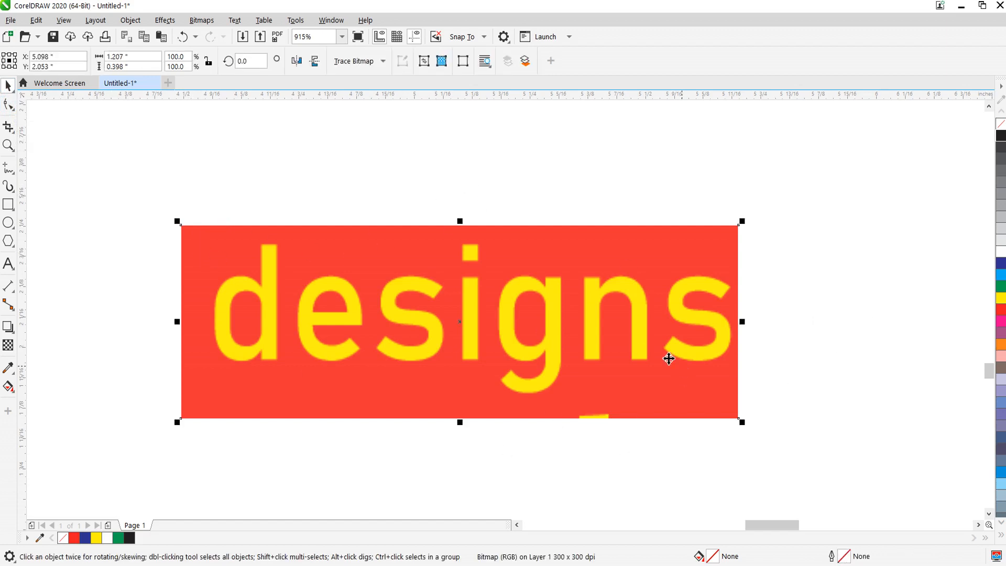
{"action": "left_click", "coordinate": [8, 105]}
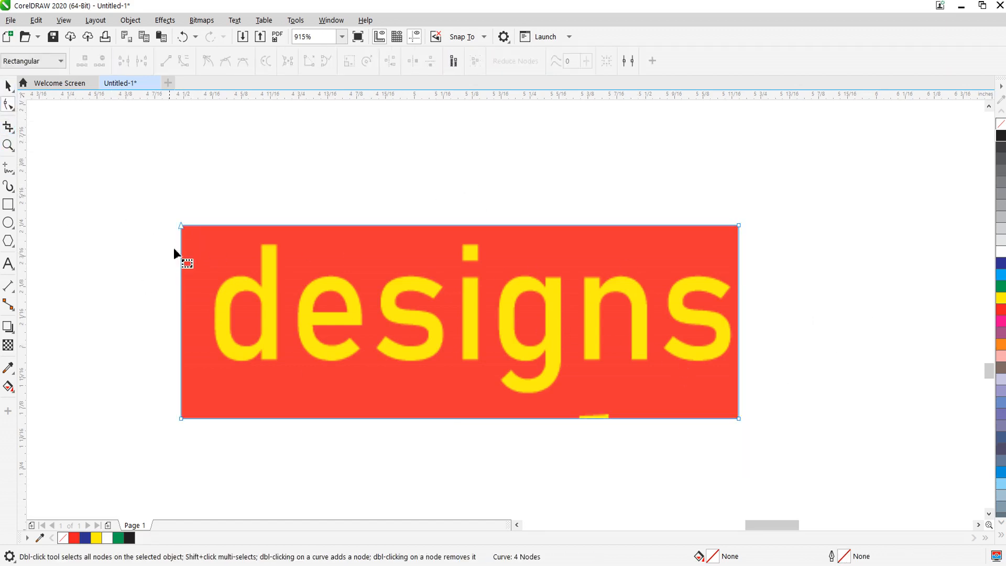
{"action": "left_click_drag", "start_coordinate": [215, 439], "coordinate": [185, 416]}
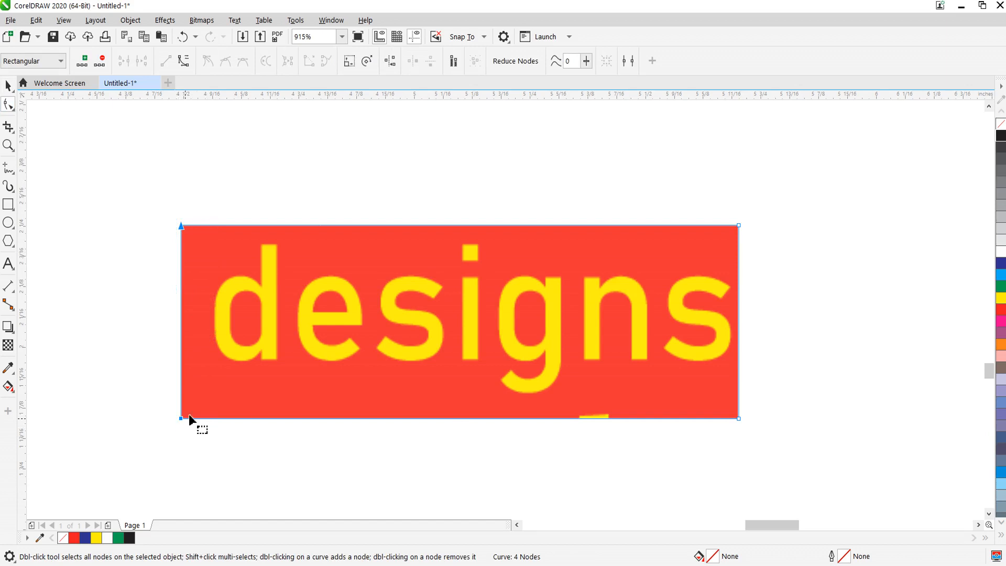
{"action": "key", "text": "space"}
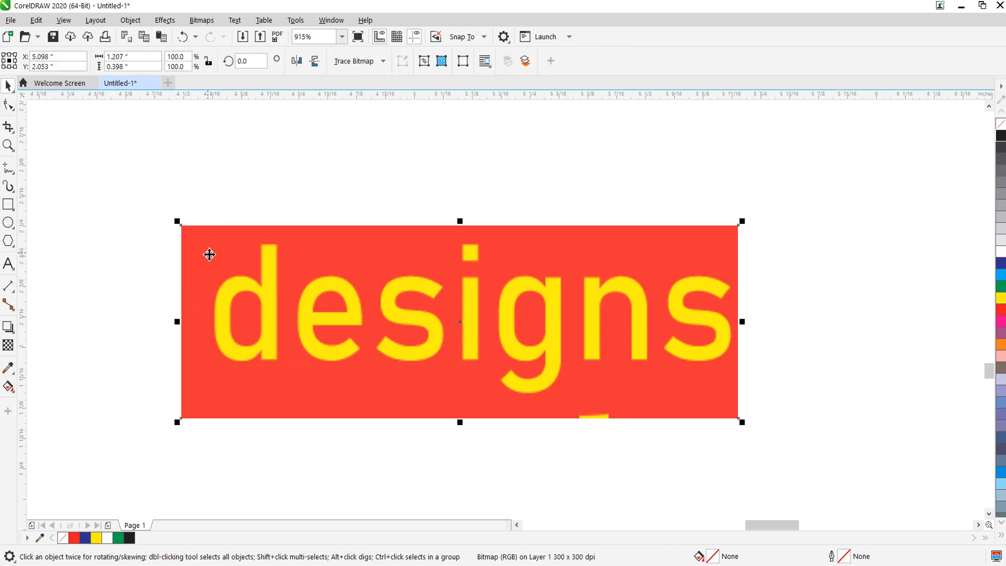
{"action": "left_click", "coordinate": [226, 219]}
{"action": "left_click", "coordinate": [227, 242]}
{"action": "left_click", "coordinate": [223, 200]}
{"action": "left_click", "coordinate": [212, 270]}
{"action": "key", "text": "space"}
{"action": "key", "text": "space"}
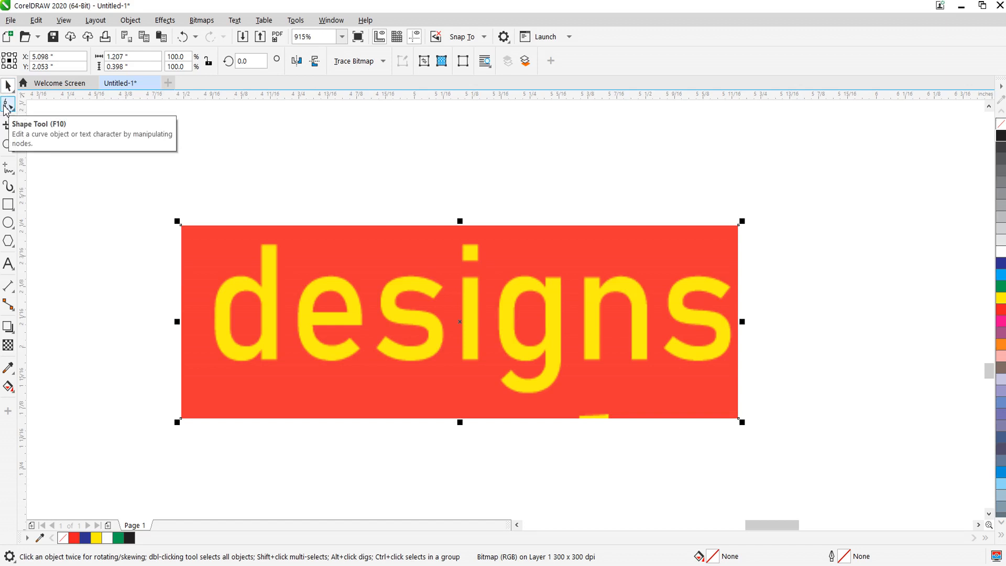
Make a tiny mark with the Freehand tool beside the enlarged "designs" bitmap and delete it.
{"action": "left_click", "coordinate": [438, 219]}
{"action": "scroll", "coordinate": [411, 272], "scroll_direction": "down", "scroll_amount": 2}
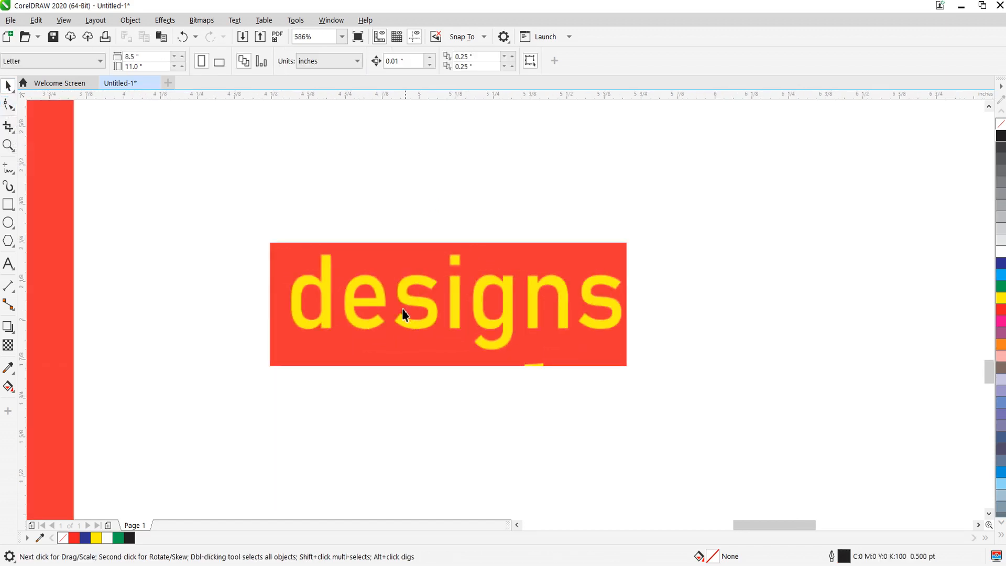
{"action": "scroll", "coordinate": [281, 328], "scroll_direction": "up", "scroll_amount": 3}
{"action": "scroll", "coordinate": [411, 285], "scroll_direction": "down", "scroll_amount": 1}
{"action": "scroll", "coordinate": [400, 288], "scroll_direction": "up", "scroll_amount": 2}
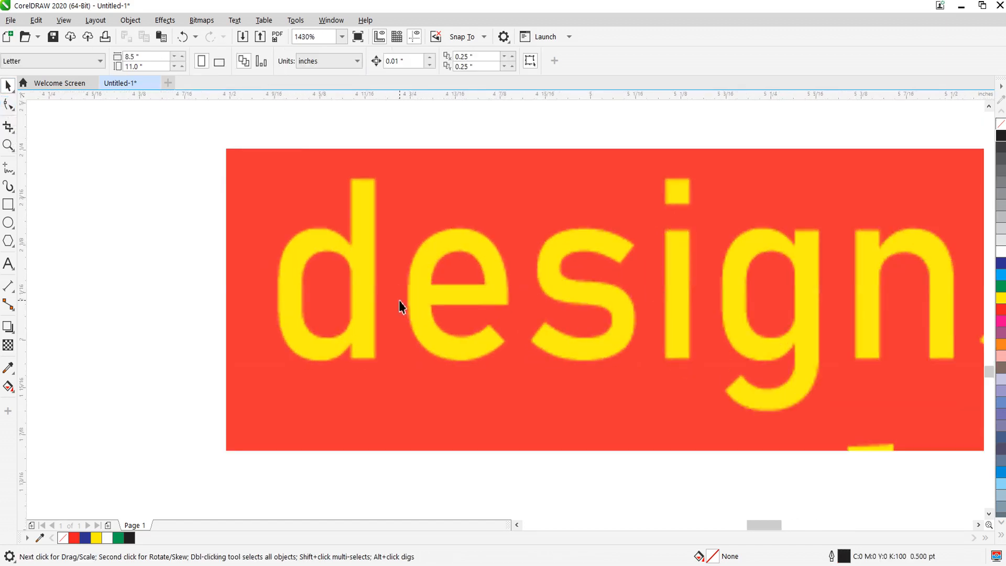
{"action": "key", "text": "F5"}
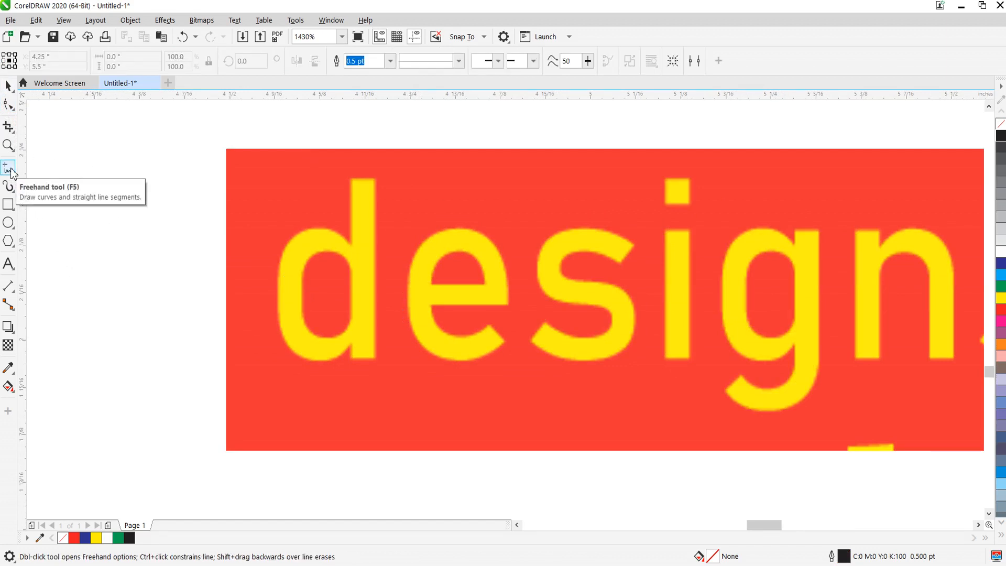
{"action": "left_click", "coordinate": [108, 274]}
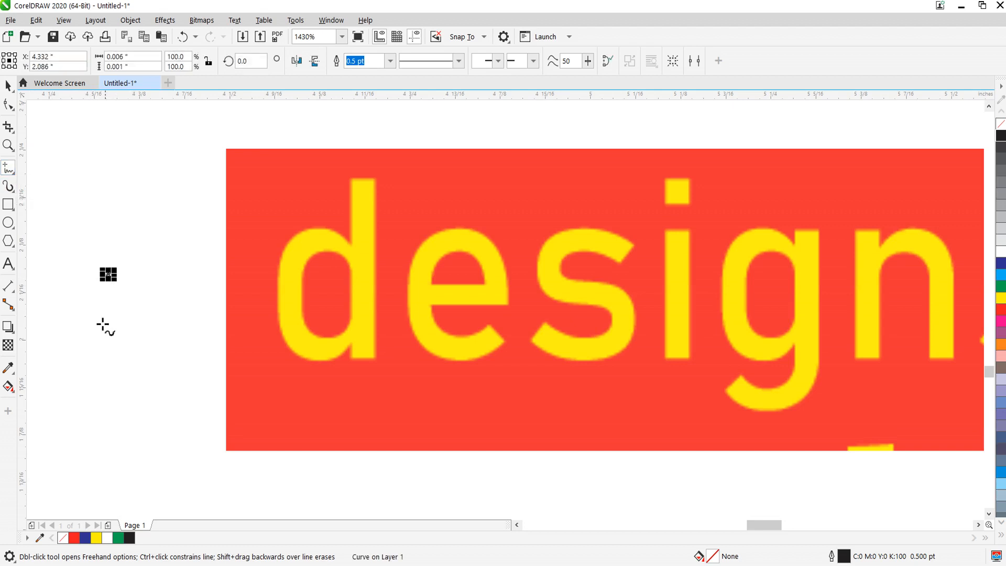
{"action": "key", "text": "Delete"}
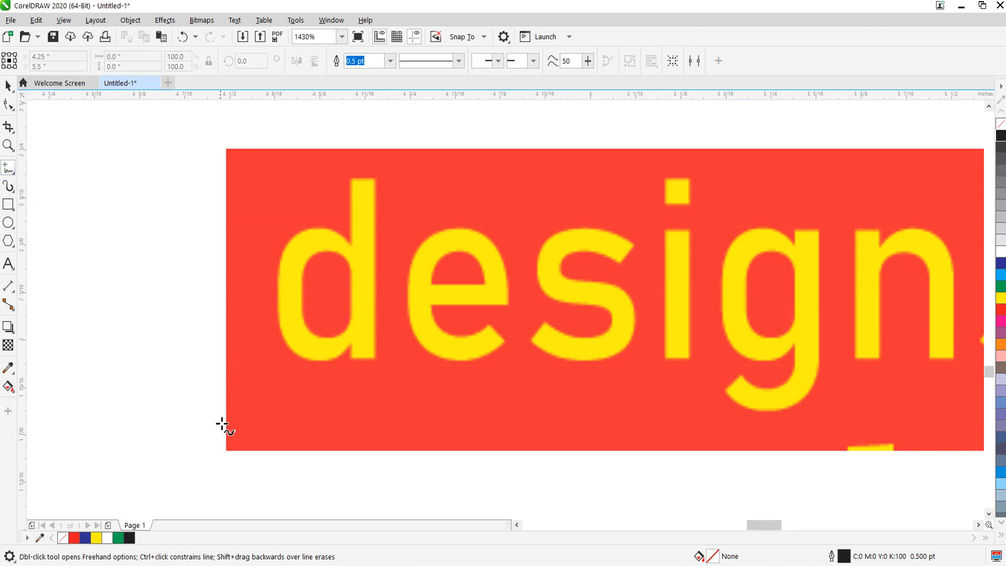
Draw a connected two-segment peaked line about 0.36 inches wide below the "d" and "e" with the Freehand tool.
{"action": "scroll", "coordinate": [222, 413], "scroll_direction": "up", "scroll_amount": 2}
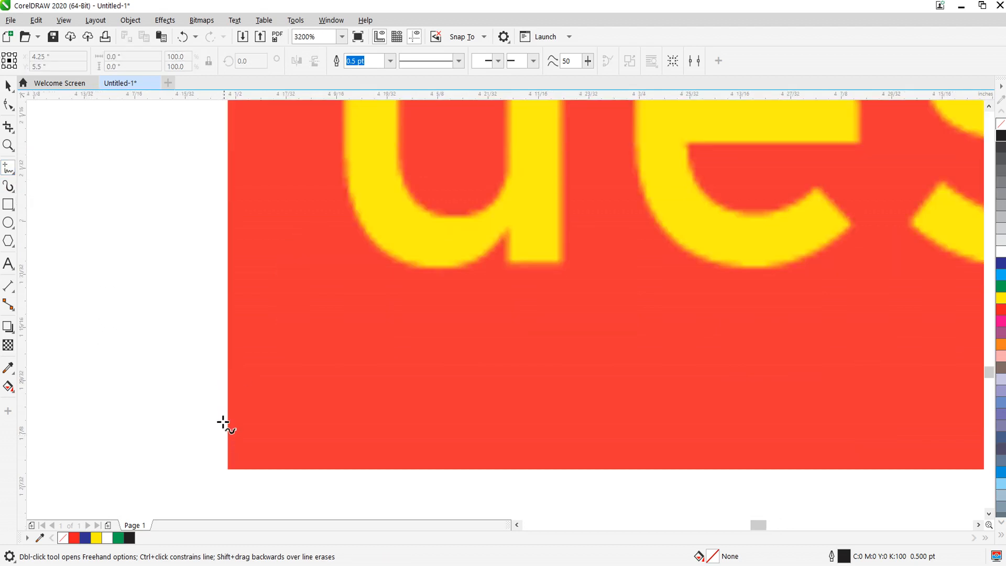
{"action": "left_click", "coordinate": [163, 366]}
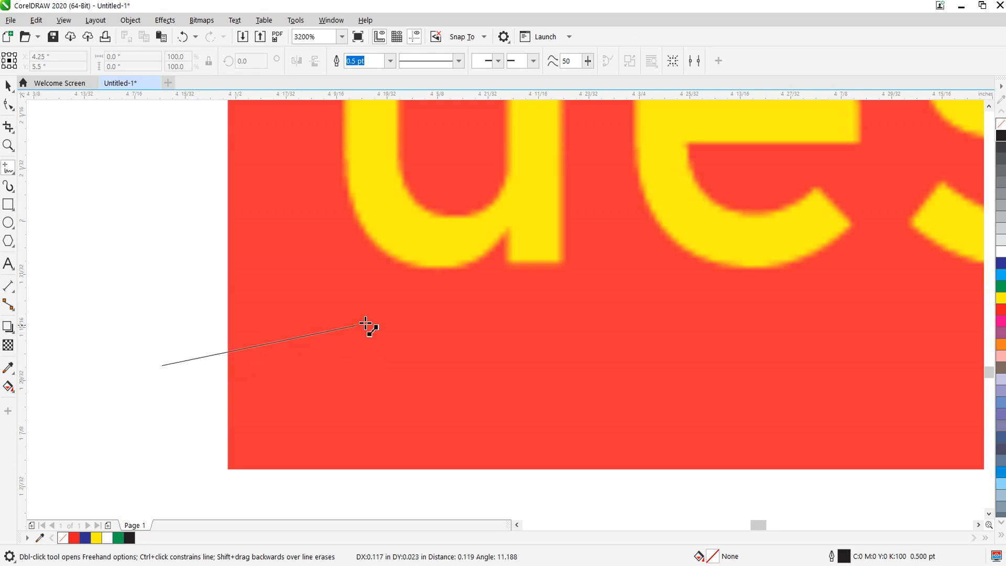
{"action": "left_click", "coordinate": [434, 305]}
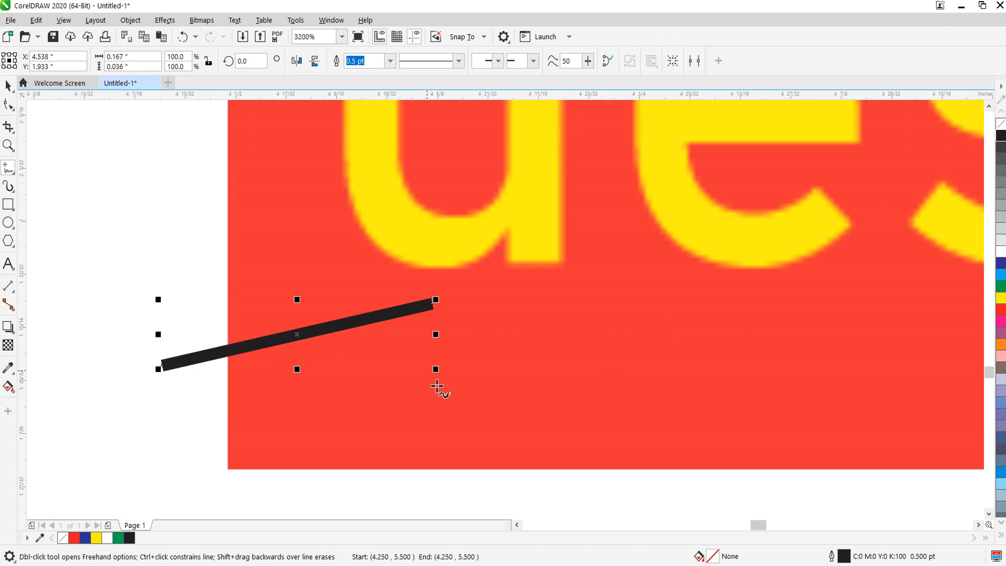
{"action": "left_click", "coordinate": [435, 304]}
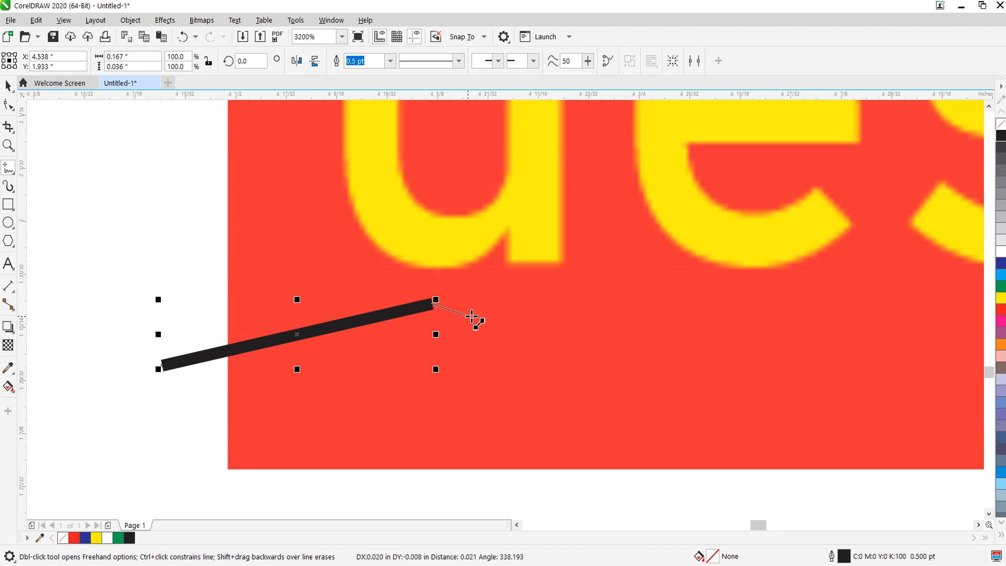
{"action": "left_click", "coordinate": [739, 376]}
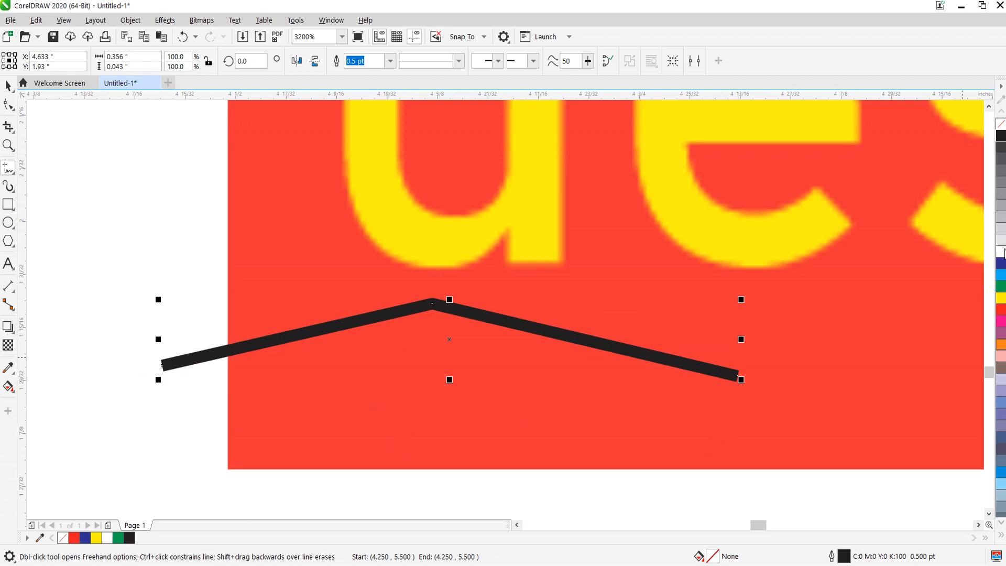
Move the two-segment line up and outward so that it lies mostly beside the "designs" bitmap.
{"action": "key", "text": "space"}
{"action": "scroll", "coordinate": [503, 395], "scroll_direction": "down", "scroll_amount": 3}
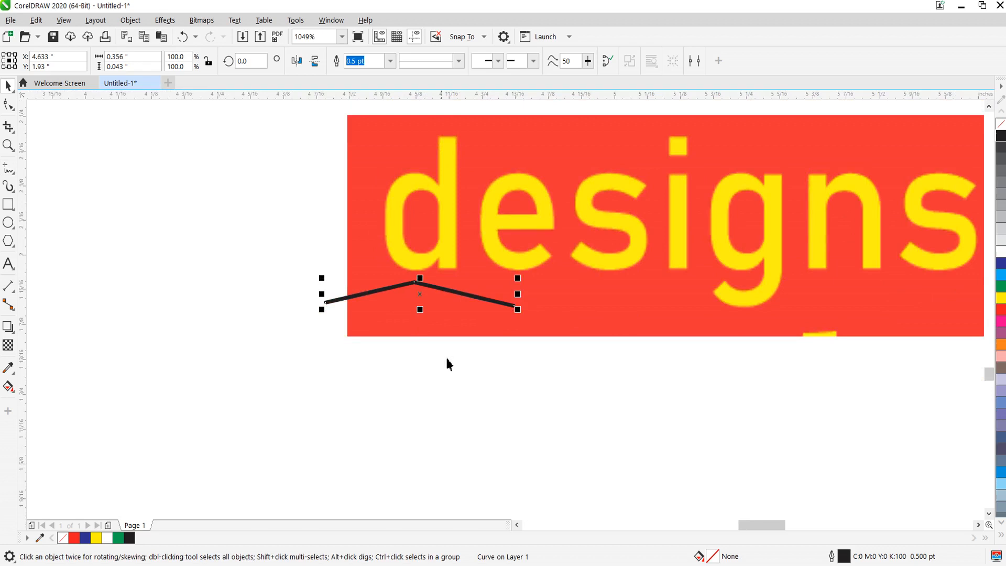
{"action": "scroll", "coordinate": [439, 291], "scroll_direction": "up", "scroll_amount": 3}
{"action": "scroll", "coordinate": [498, 375], "scroll_direction": "down", "scroll_amount": 2}
{"action": "left_click_drag", "start_coordinate": [422, 320], "coordinate": [245, 205]}
{"action": "scroll", "coordinate": [309, 317], "scroll_direction": "down", "scroll_amount": 2}
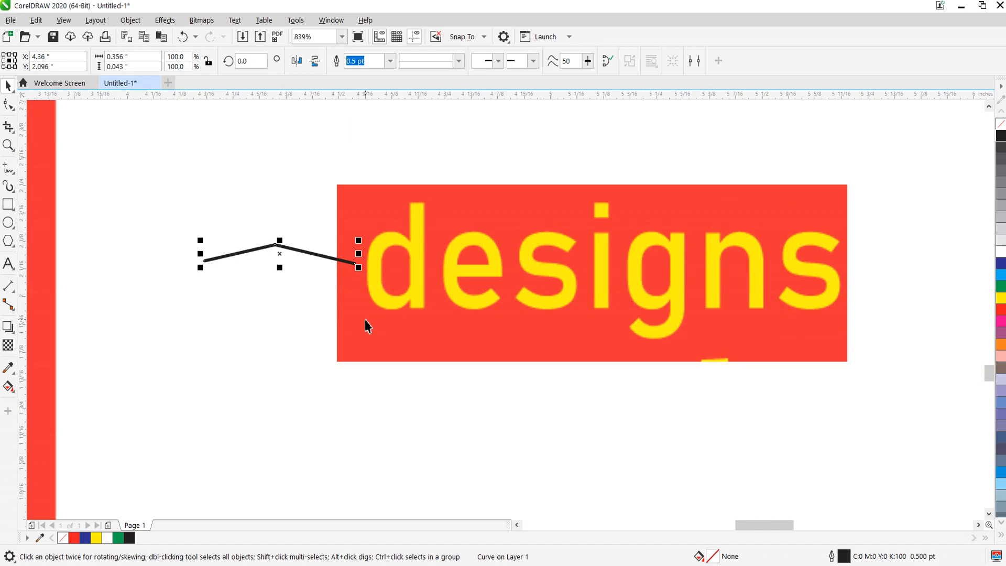
Compare the two-segment line with the "designs" lettering up close and delete the line.
{"action": "scroll", "coordinate": [340, 323], "scroll_direction": "down", "scroll_amount": 3}
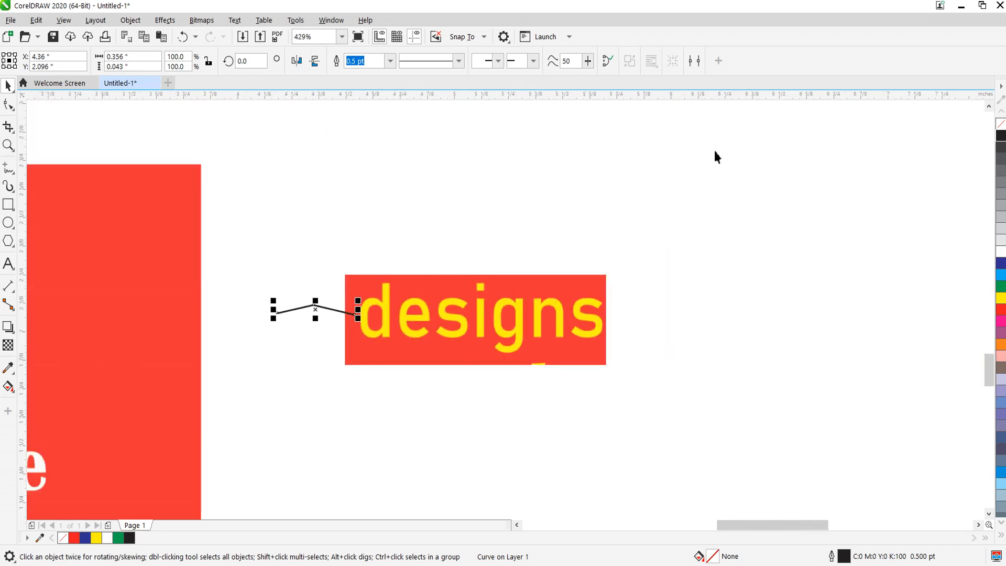
{"action": "scroll", "coordinate": [382, 330], "scroll_direction": "up", "scroll_amount": 4}
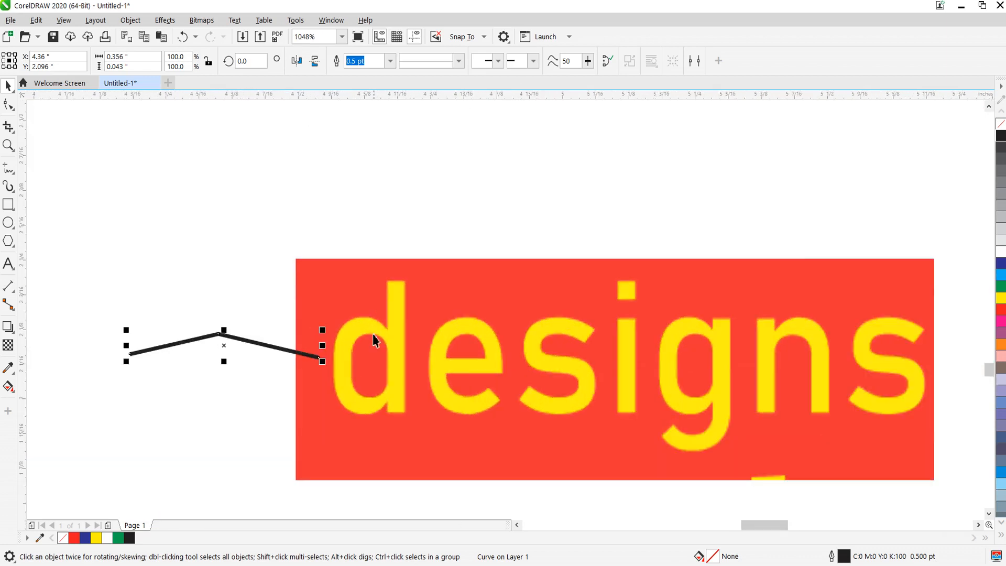
{"action": "scroll", "coordinate": [405, 325], "scroll_direction": "up", "scroll_amount": 2}
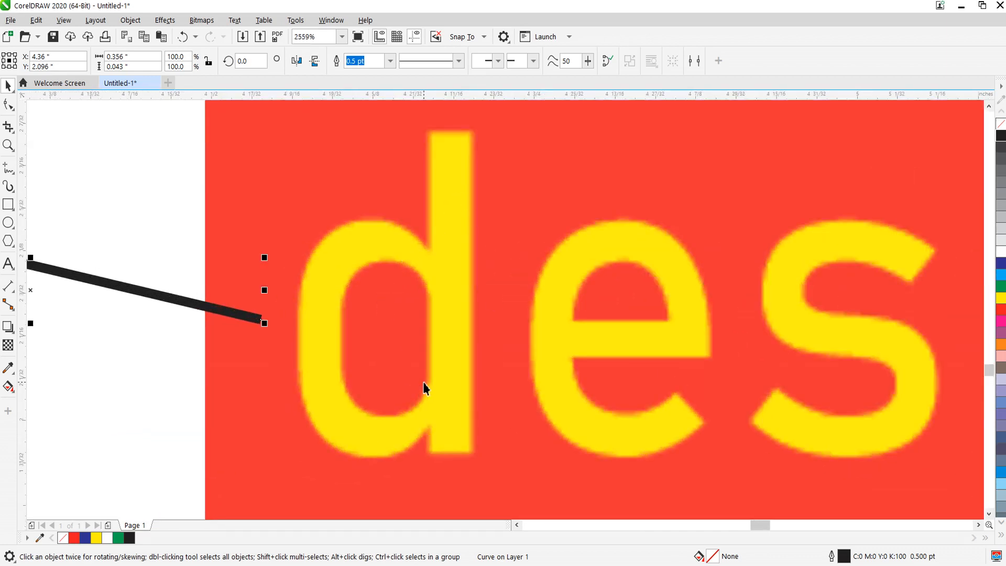
{"action": "scroll", "coordinate": [424, 388], "scroll_direction": "down", "scroll_amount": 2}
{"action": "scroll", "coordinate": [218, 341], "scroll_direction": "up", "scroll_amount": 1}
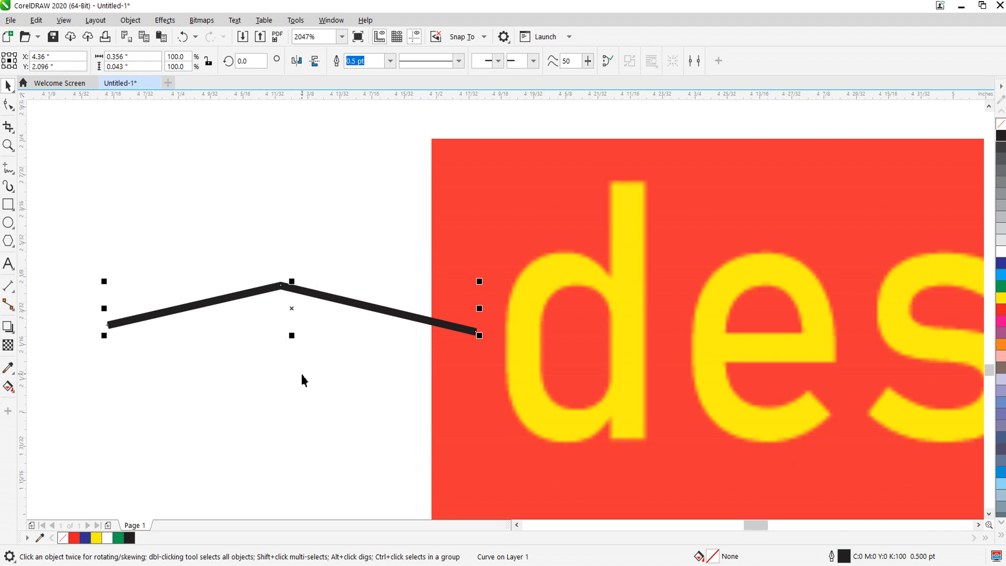
{"action": "key", "text": "Delete"}
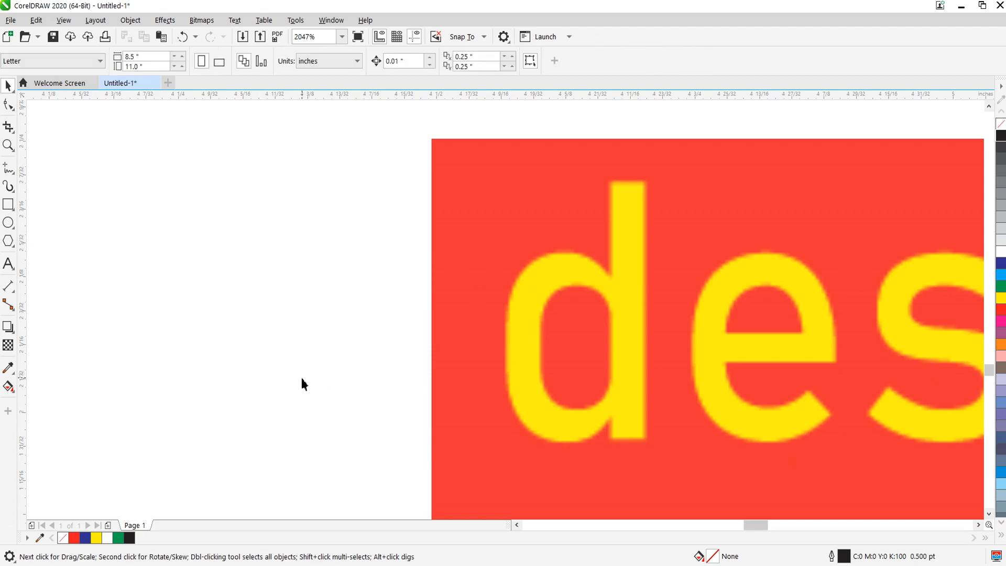
{"action": "scroll", "coordinate": [300, 373], "scroll_direction": "down", "scroll_amount": 2}
{"action": "scroll", "coordinate": [462, 369], "scroll_direction": "up", "scroll_amount": 3}
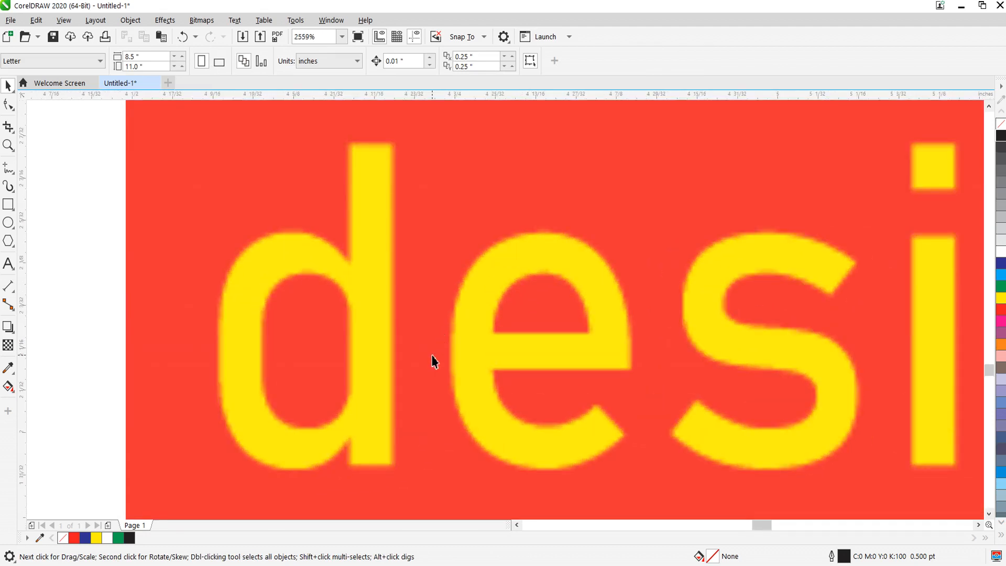
{"action": "key", "text": "F5"}
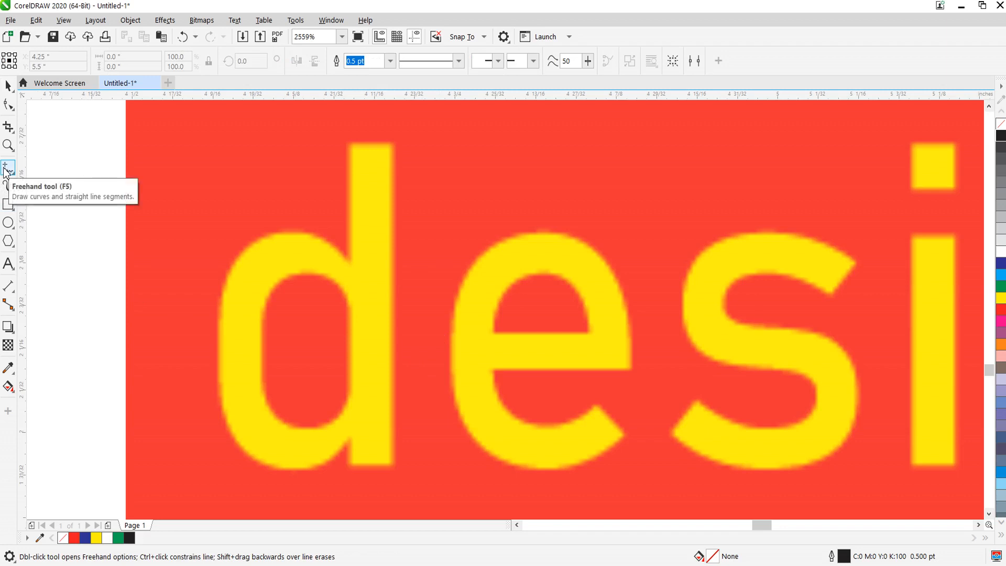
{"action": "key", "text": "space"}
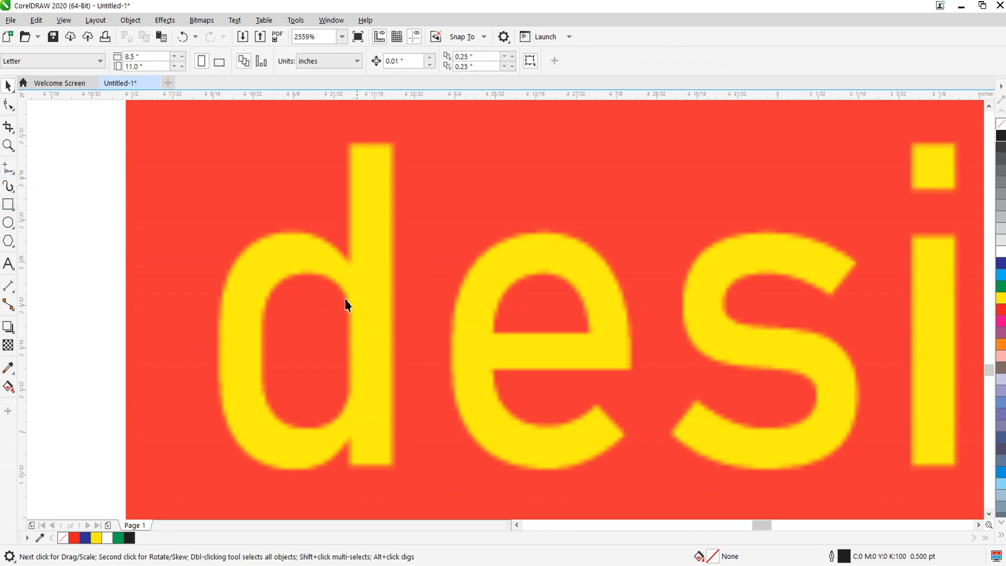
Draw a six-segment connected Freehand outline about 0.43 inches wide across "d", "e" and "s", ending just beside its start point.
{"action": "left_click", "coordinate": [14, 172]}
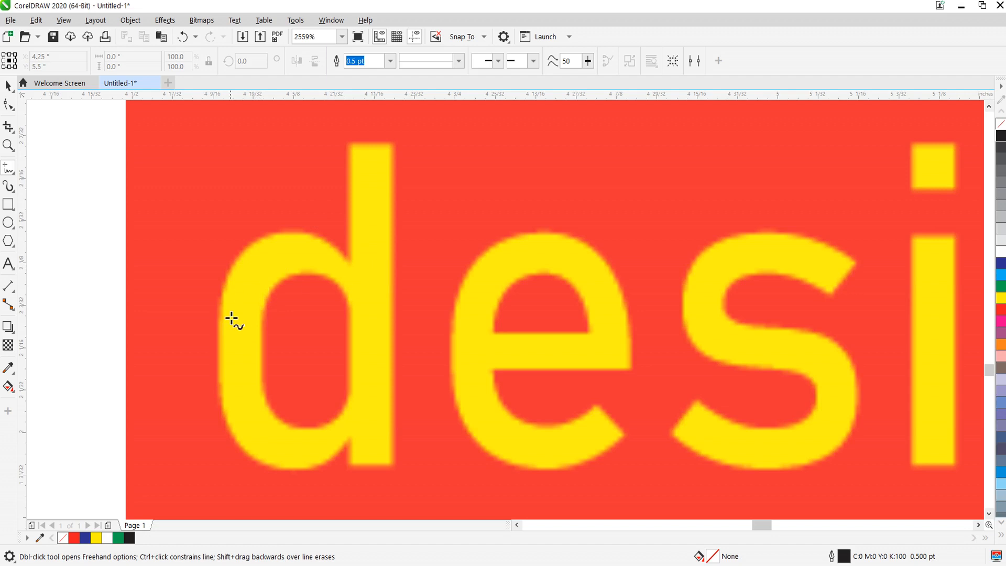
{"action": "left_click", "coordinate": [153, 272]}
{"action": "left_click", "coordinate": [398, 245]}
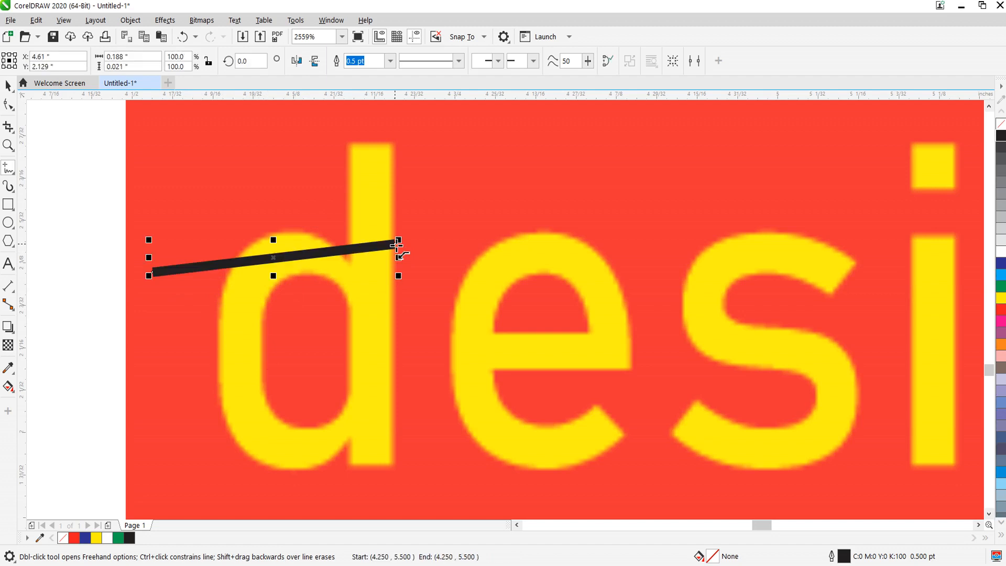
{"action": "left_click", "coordinate": [398, 245]}
{"action": "left_click", "coordinate": [675, 206]}
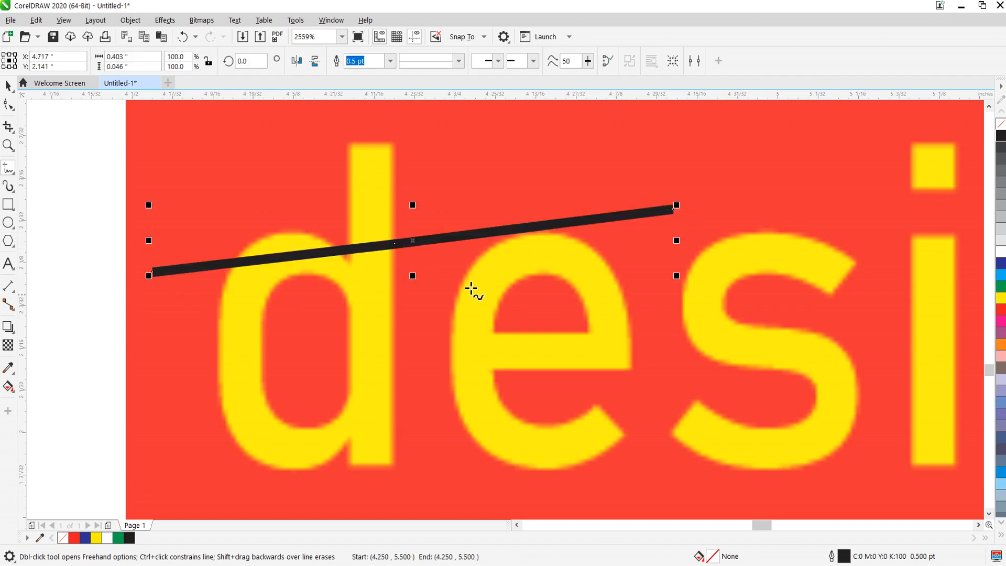
{"action": "left_click", "coordinate": [675, 207]}
{"action": "left_click", "coordinate": [711, 321]}
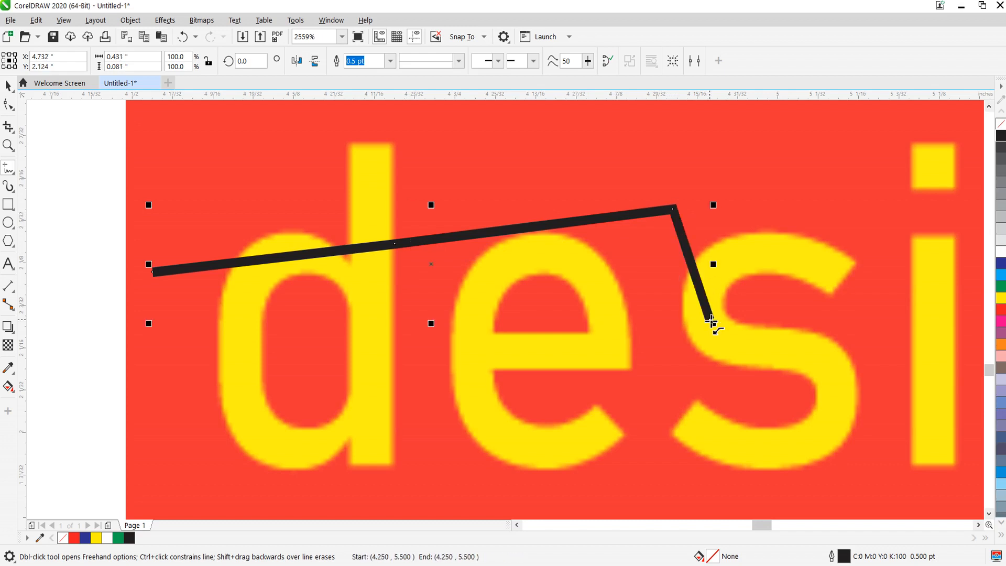
{"action": "left_click", "coordinate": [711, 321]}
{"action": "left_click", "coordinate": [594, 407]}
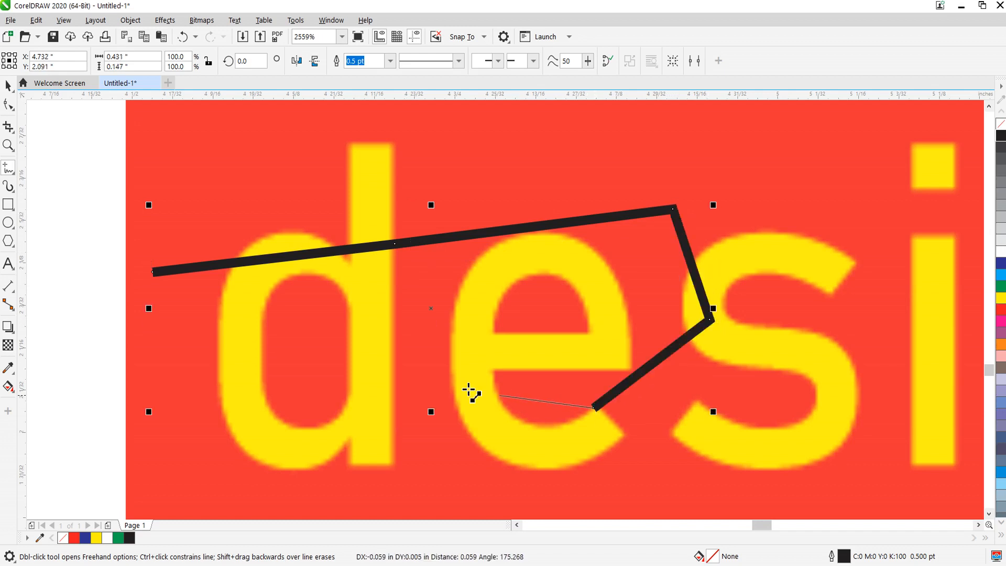
{"action": "left_click", "coordinate": [300, 363]}
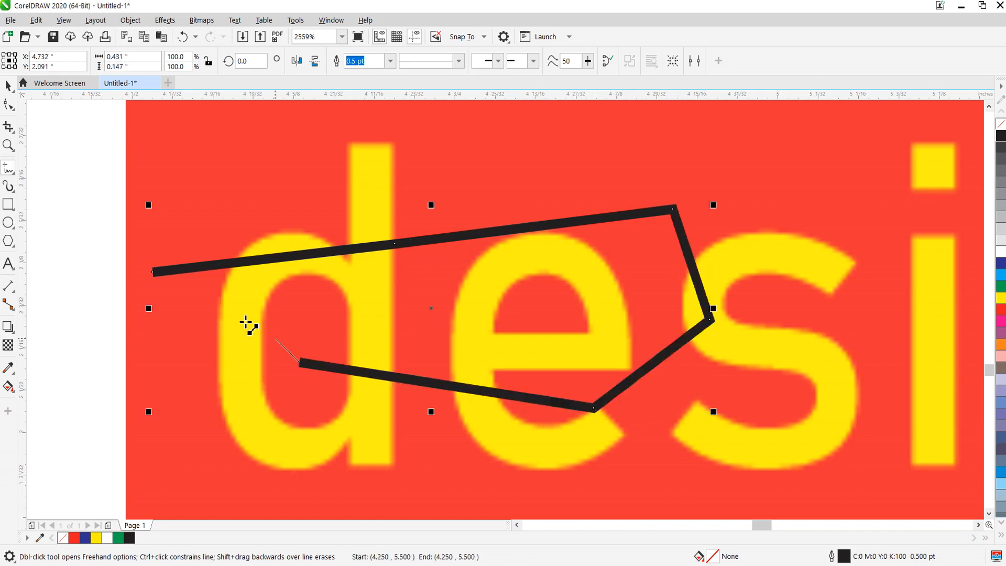
{"action": "left_click", "coordinate": [154, 276]}
Try to fill the open outline with yellow, followed by blue (C:100 M:100 Y:0 K:0).
{"action": "left_click", "coordinate": [8, 86]}
{"action": "left_click", "coordinate": [1001, 297]}
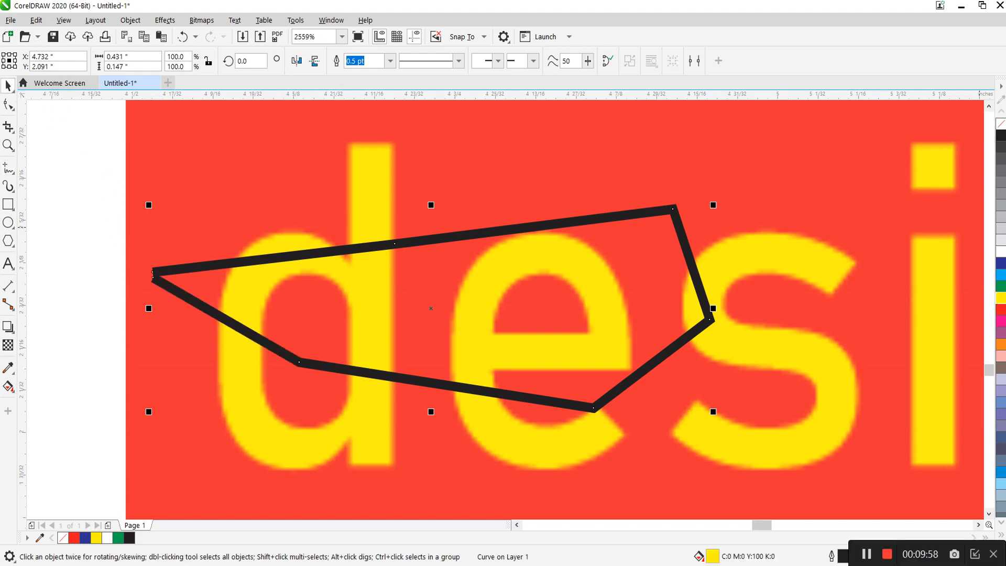
{"action": "left_click", "coordinate": [1001, 262]}
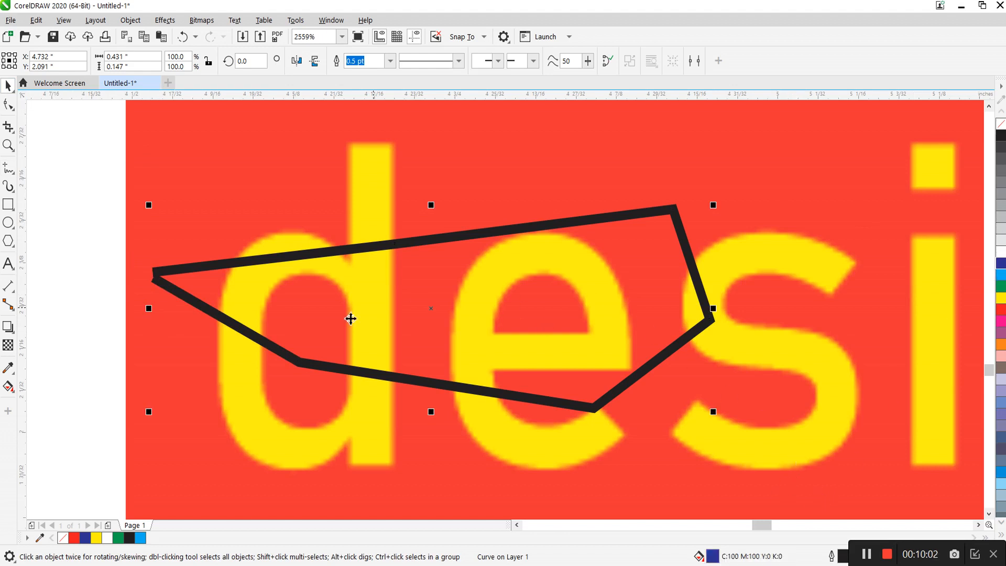
Close the outline by moving its loose end node onto the start node with the Shape tool.
{"action": "scroll", "coordinate": [162, 281], "scroll_direction": "up", "scroll_amount": 5}
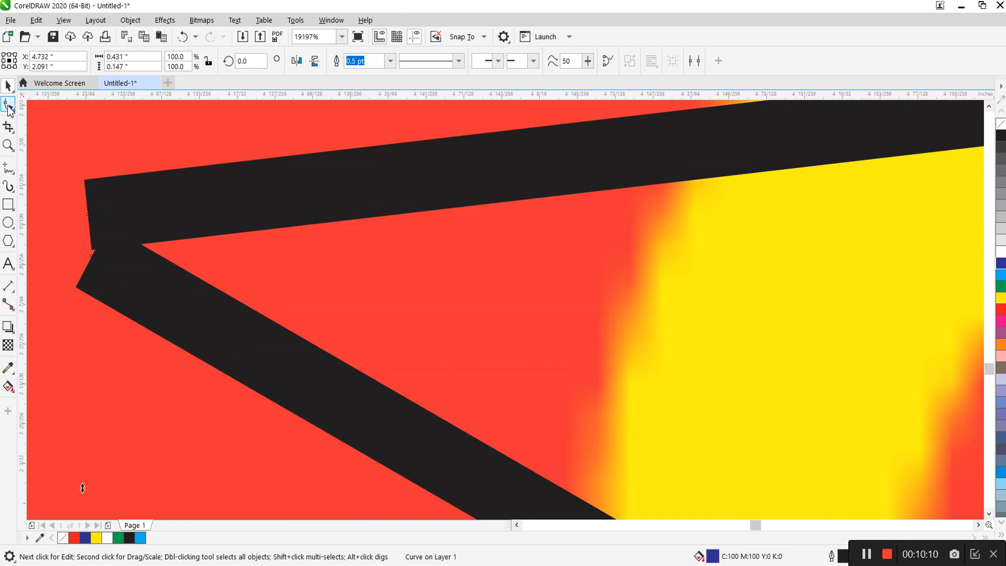
{"action": "left_click", "coordinate": [8, 104]}
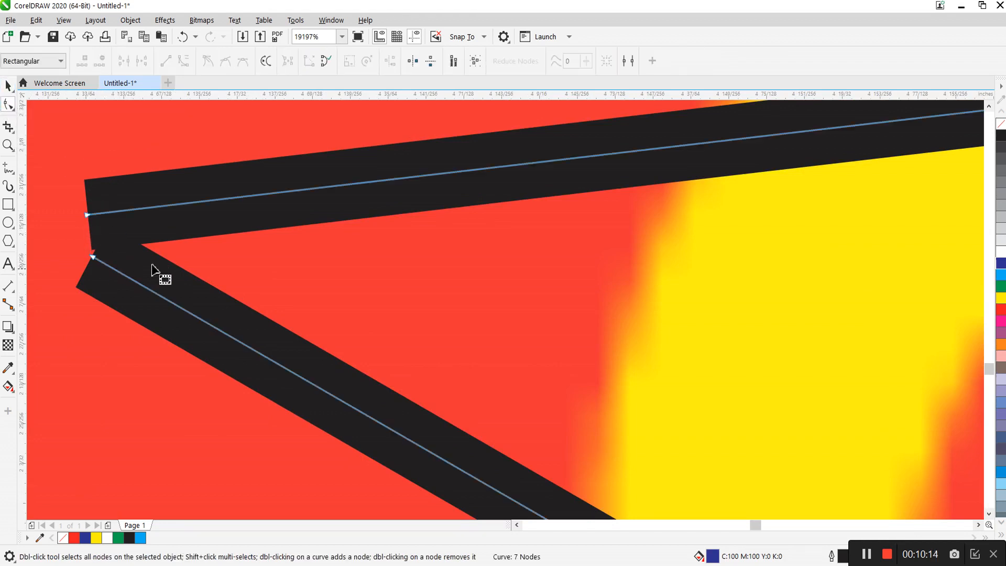
{"action": "left_click_drag", "start_coordinate": [92, 256], "coordinate": [88, 216]}
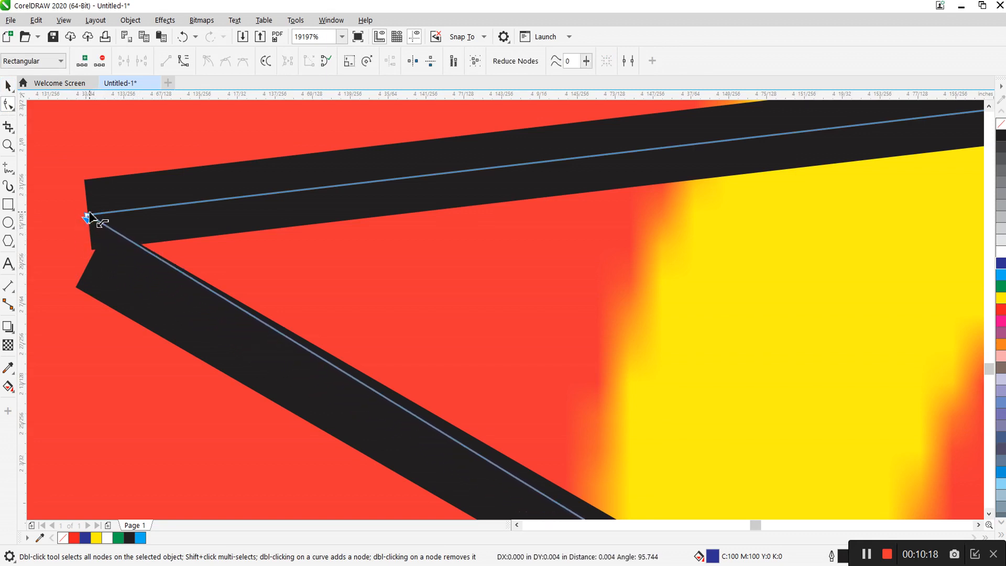
Look over the closed blue shape and delete it from the lettering.
{"action": "scroll", "coordinate": [99, 231], "scroll_direction": "down", "scroll_amount": 2}
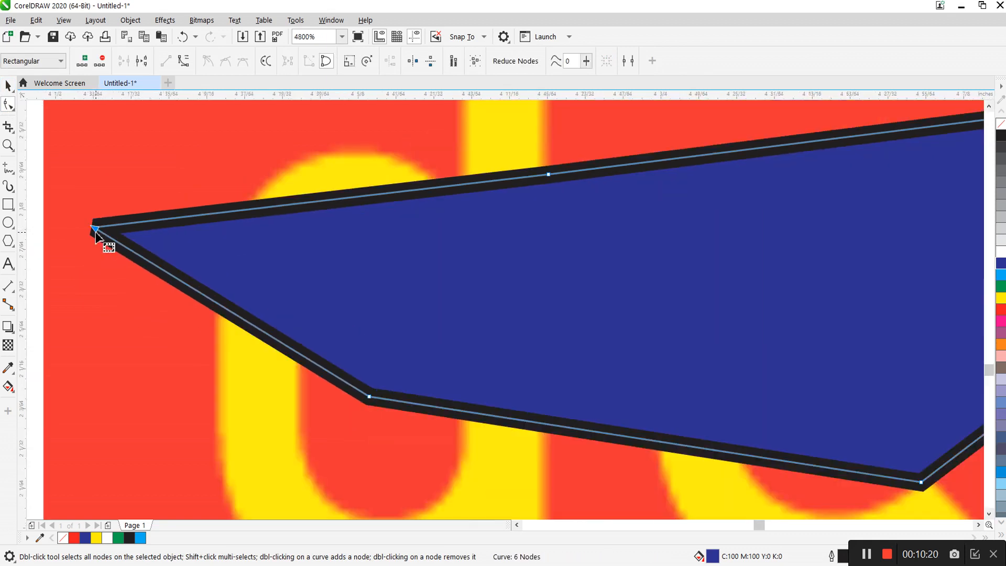
{"action": "scroll", "coordinate": [321, 251], "scroll_direction": "down", "scroll_amount": 2}
{"action": "scroll", "coordinate": [391, 299], "scroll_direction": "up", "scroll_amount": 2}
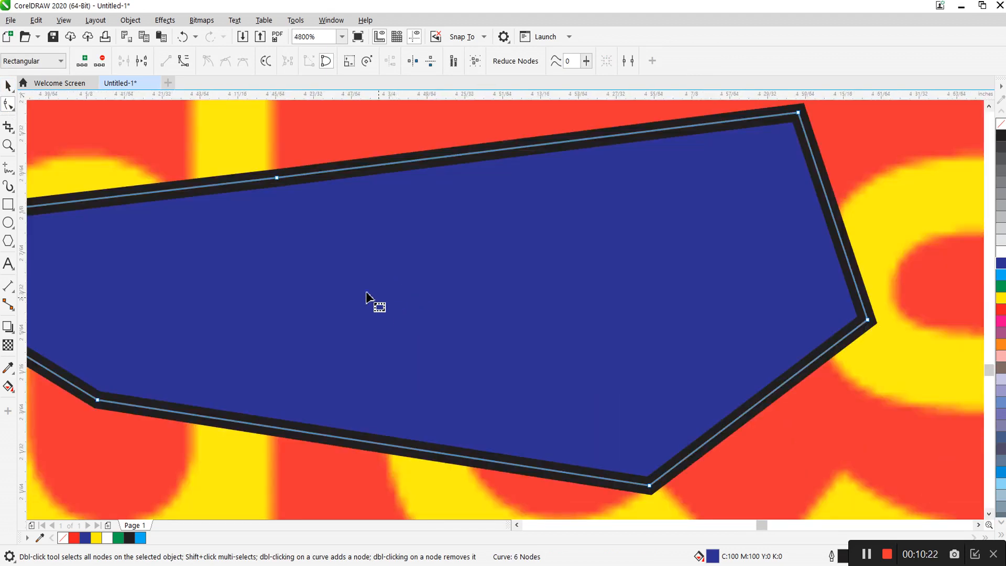
{"action": "scroll", "coordinate": [327, 277], "scroll_direction": "down", "scroll_amount": 1}
{"action": "left_click", "coordinate": [7, 87]}
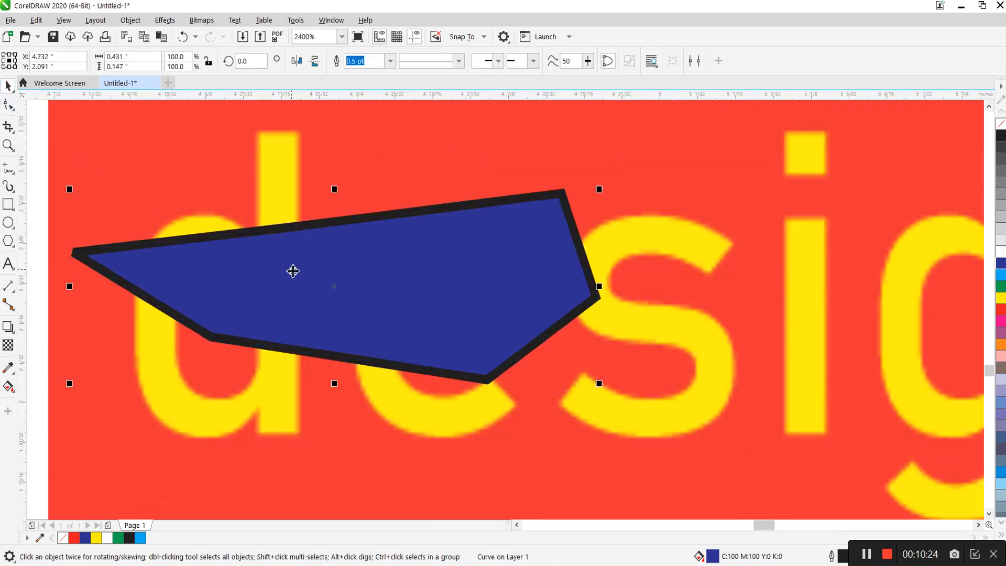
{"action": "key", "text": "Delete"}
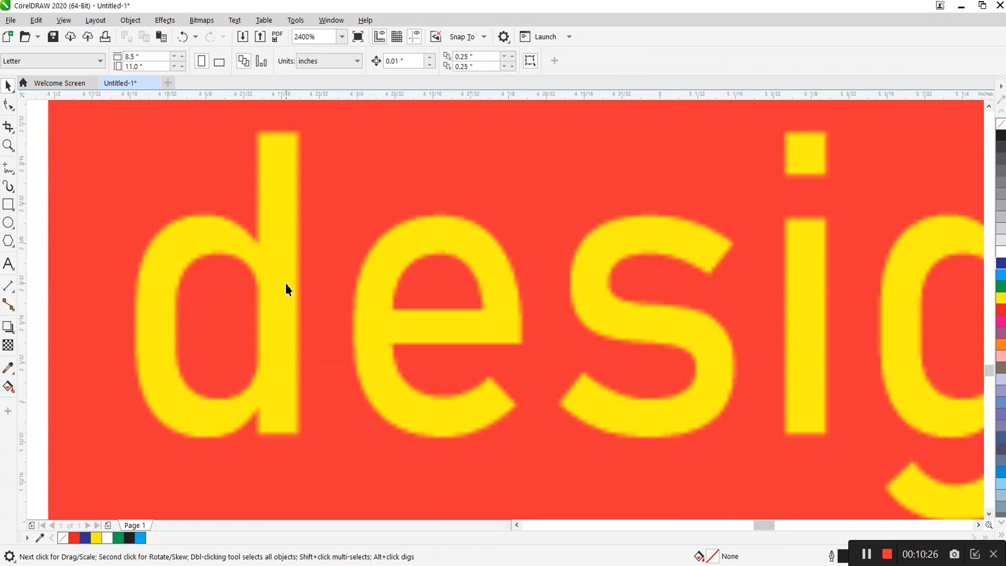
Start a connected Freehand outline from the upper-left of the "d" bowl to the upper bowl-stem junction and up to the stem's top-left corner.
{"action": "scroll", "coordinate": [525, 375], "scroll_direction": "down", "scroll_amount": 2}
{"action": "scroll", "coordinate": [269, 336], "scroll_direction": "up", "scroll_amount": 3}
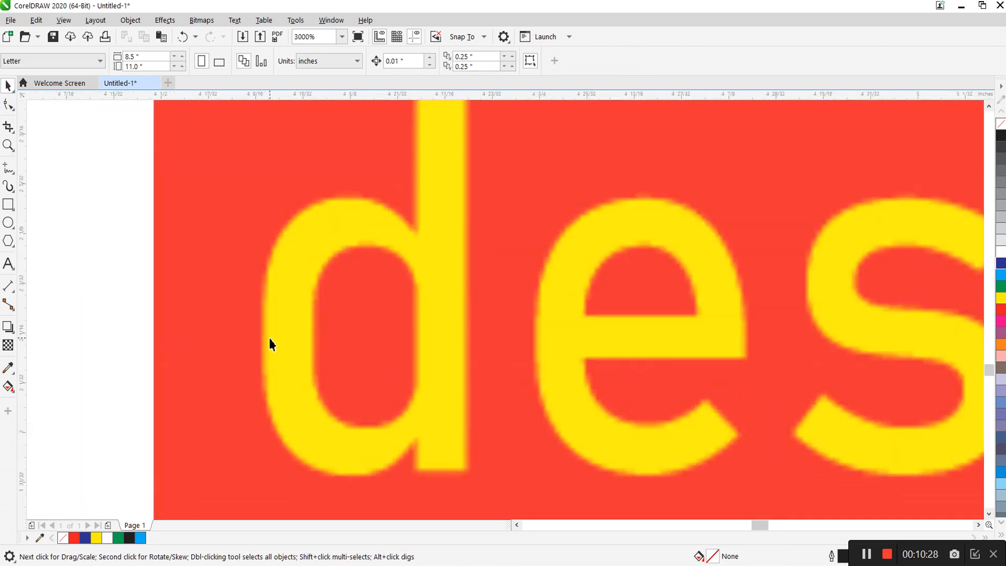
{"action": "scroll", "coordinate": [399, 326], "scroll_direction": "down", "scroll_amount": 1}
{"action": "scroll", "coordinate": [363, 318], "scroll_direction": "up", "scroll_amount": 1}
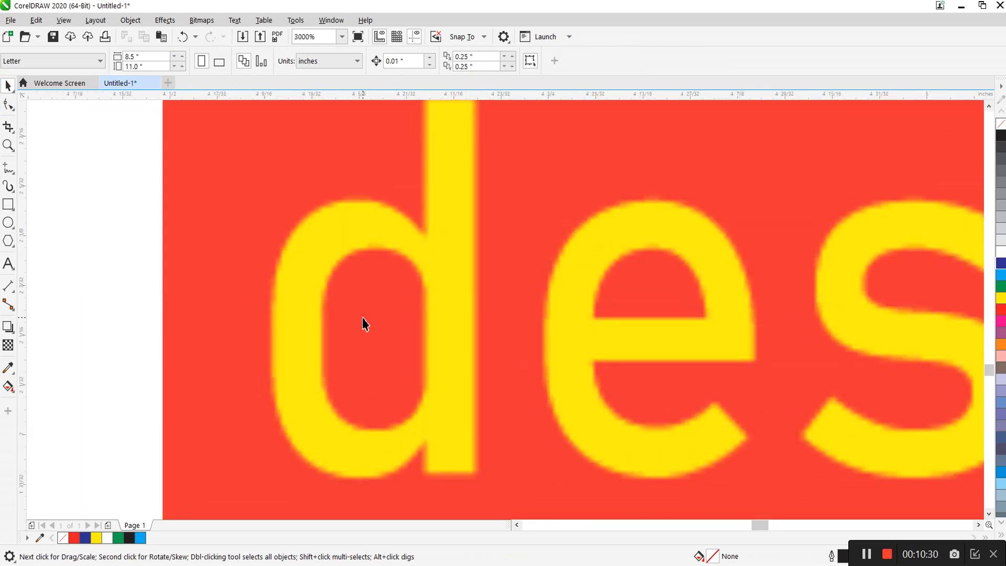
{"action": "key", "text": "F5"}
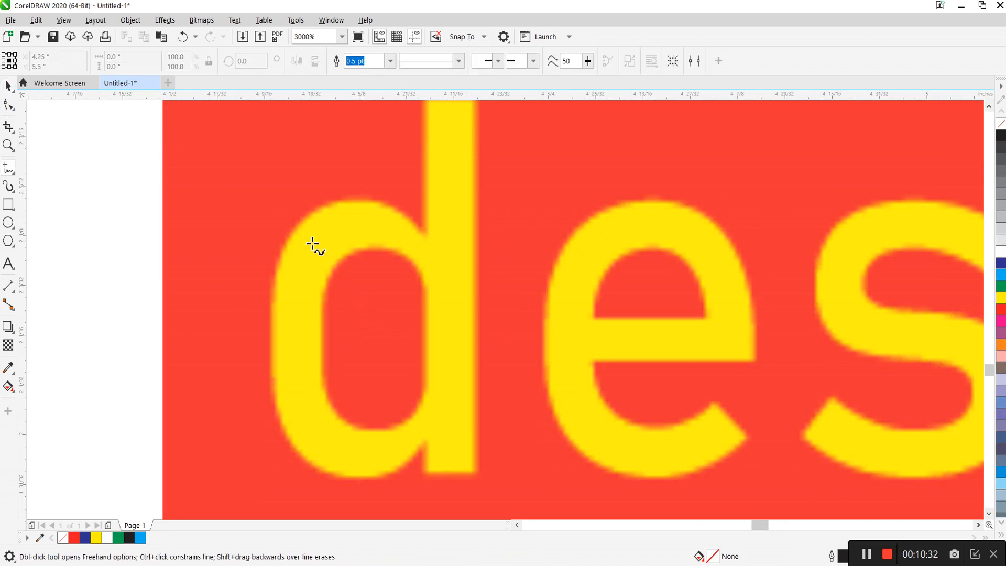
{"action": "left_click", "coordinate": [276, 273]}
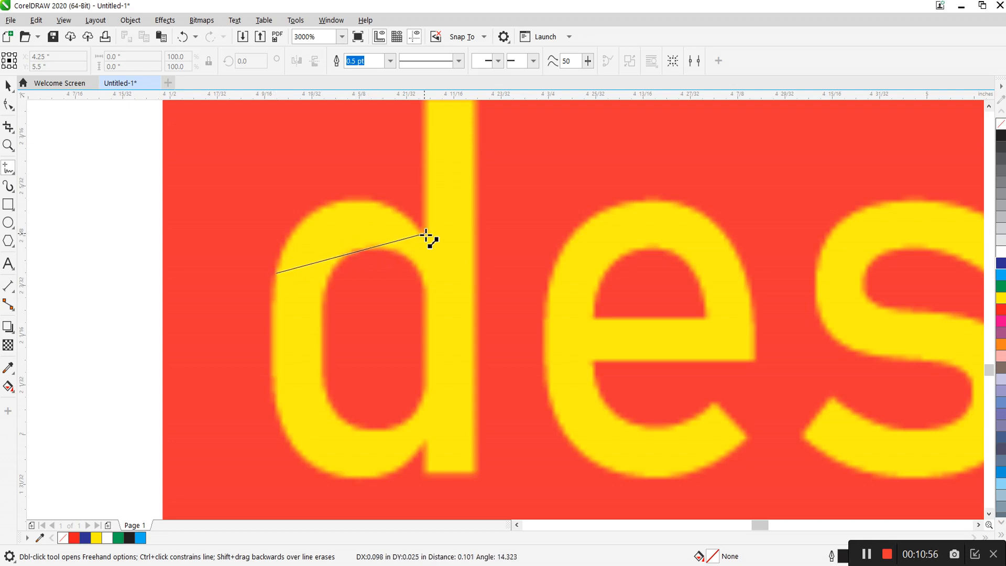
{"action": "left_click", "coordinate": [427, 235]}
{"action": "scroll", "coordinate": [400, 314], "scroll_direction": "down", "scroll_amount": 2}
{"action": "scroll", "coordinate": [414, 315], "scroll_direction": "up", "scroll_amount": 2}
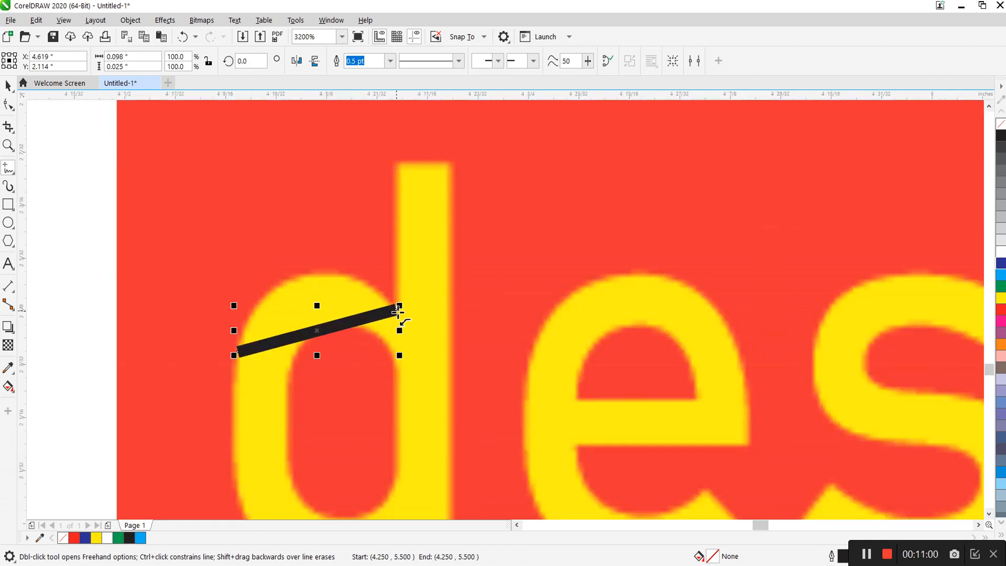
{"action": "left_click", "coordinate": [399, 310]}
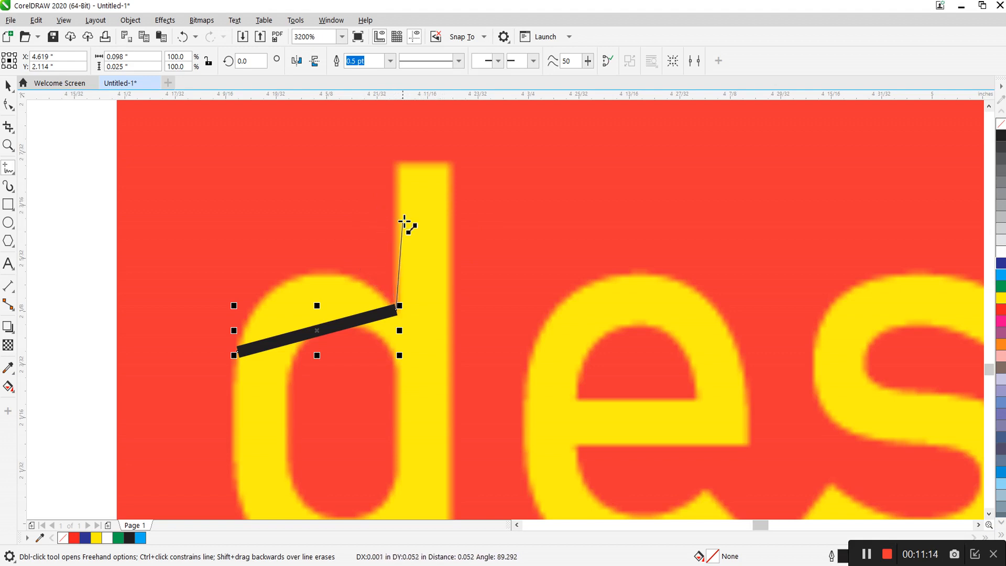
{"action": "left_click", "coordinate": [397, 164]}
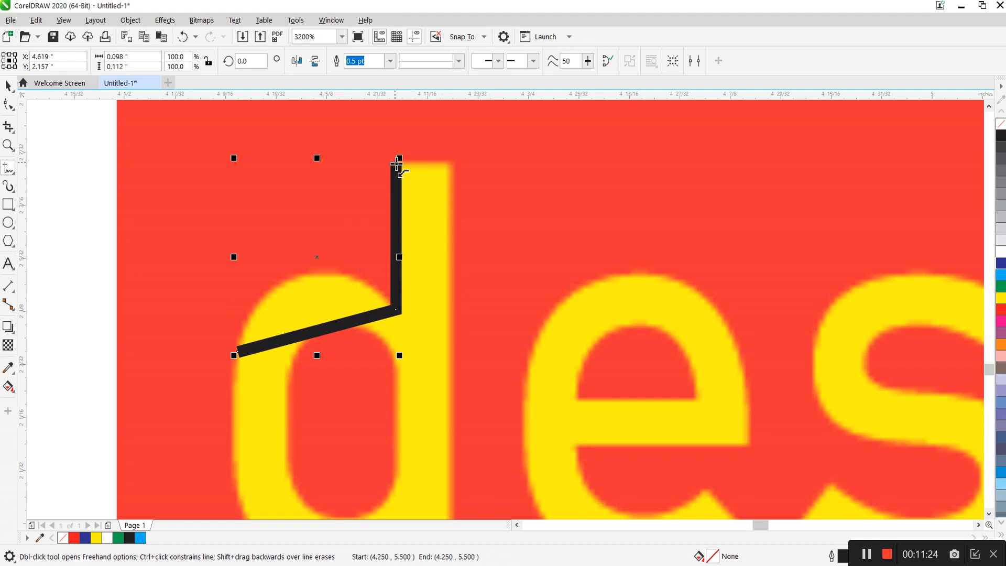
Continue the outline around the stem and along the lower bowl with straight segments, closing it at its start point, about 0.13 by 0.236 inches.
{"action": "left_click", "coordinate": [450, 166]}
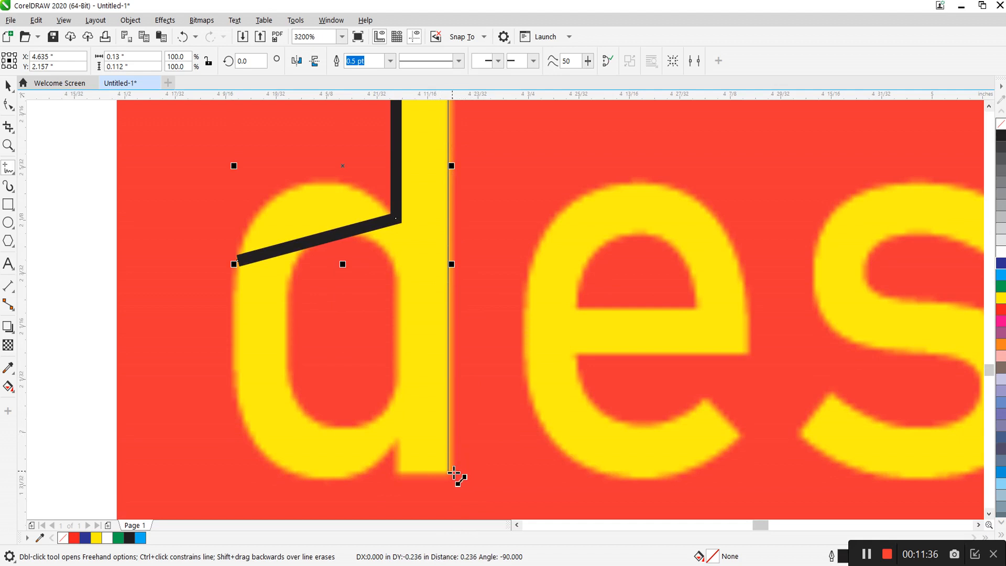
{"action": "left_click", "coordinate": [449, 472]}
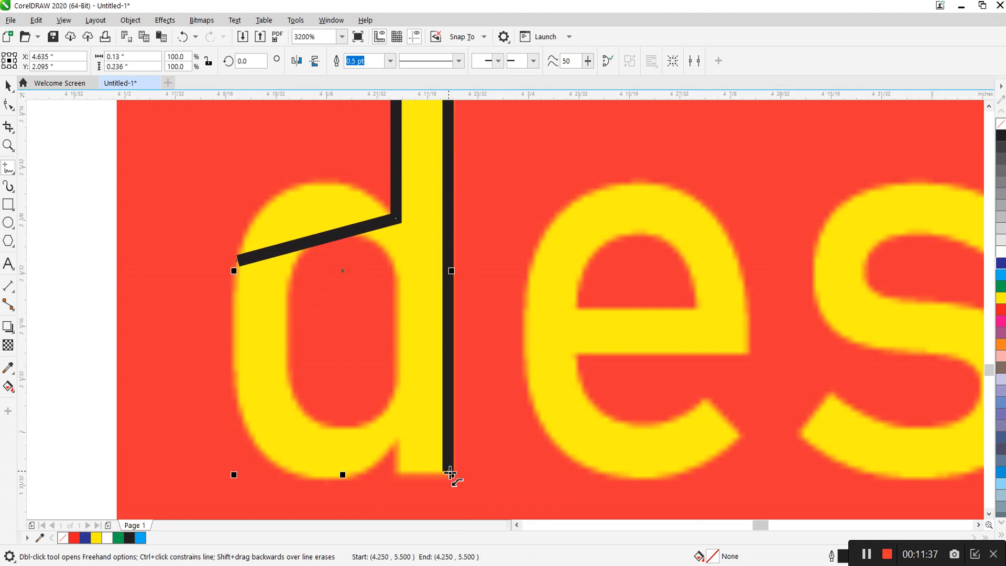
{"action": "left_click", "coordinate": [400, 473]}
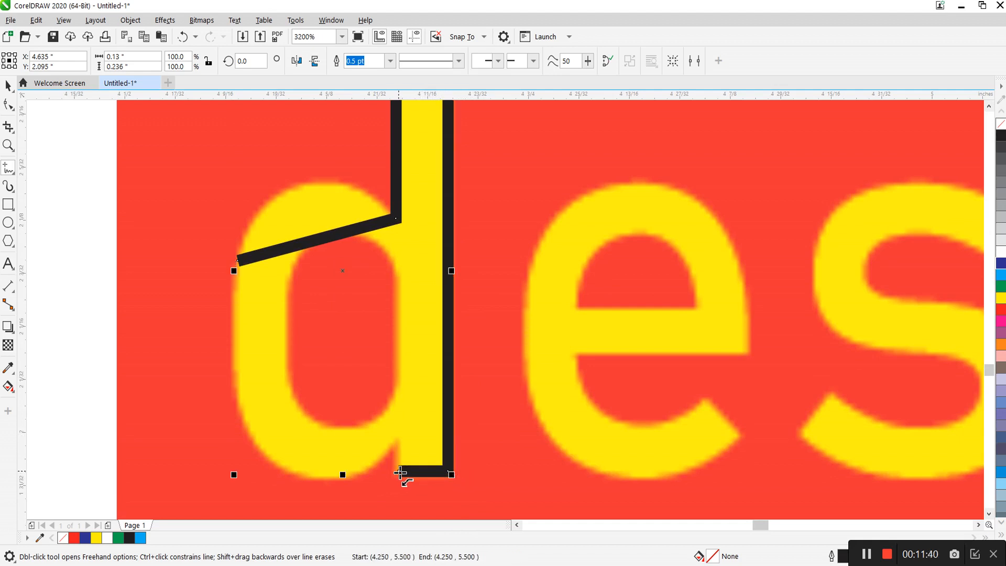
{"action": "left_click", "coordinate": [400, 438]}
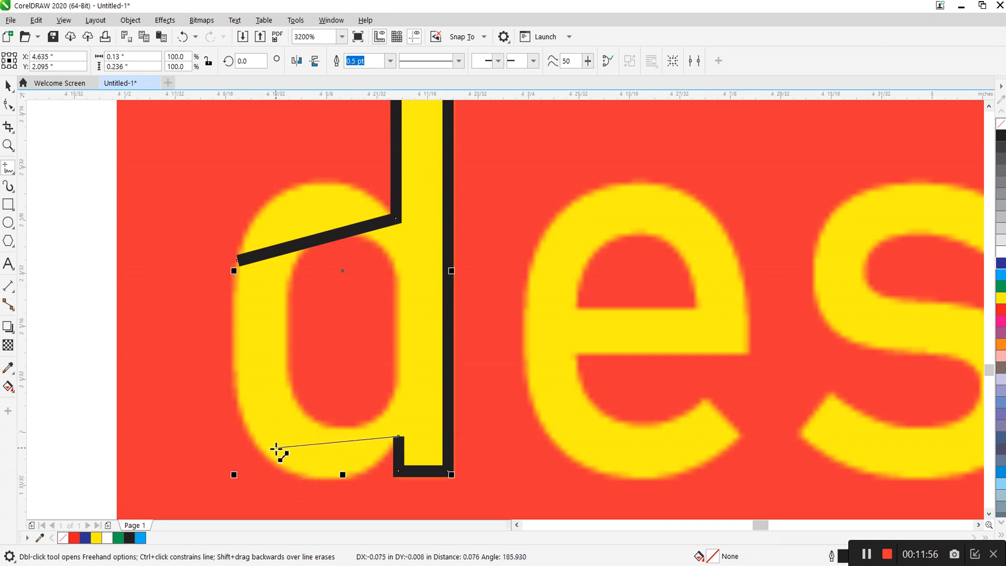
{"action": "left_click", "coordinate": [249, 433]}
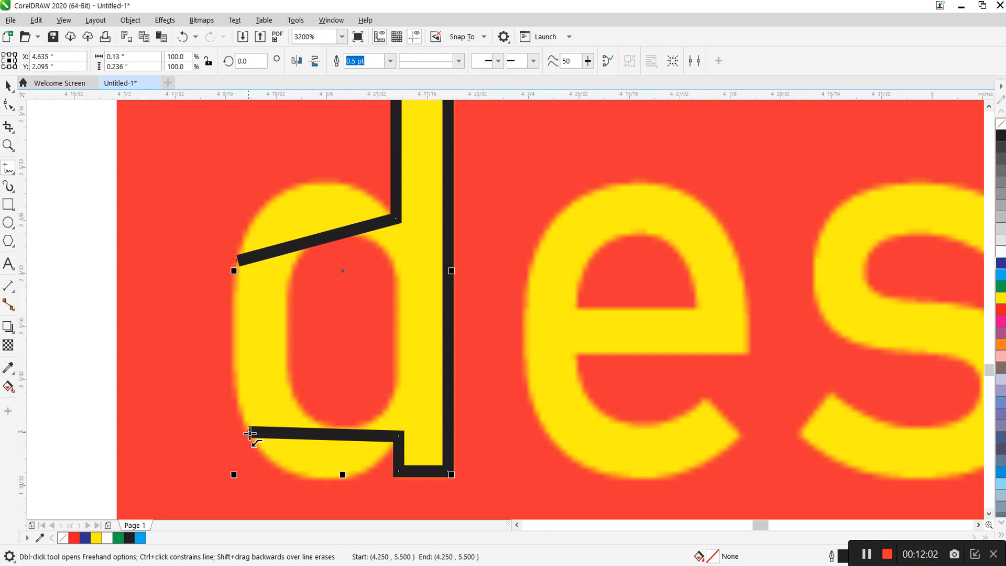
{"action": "left_click", "coordinate": [241, 262]}
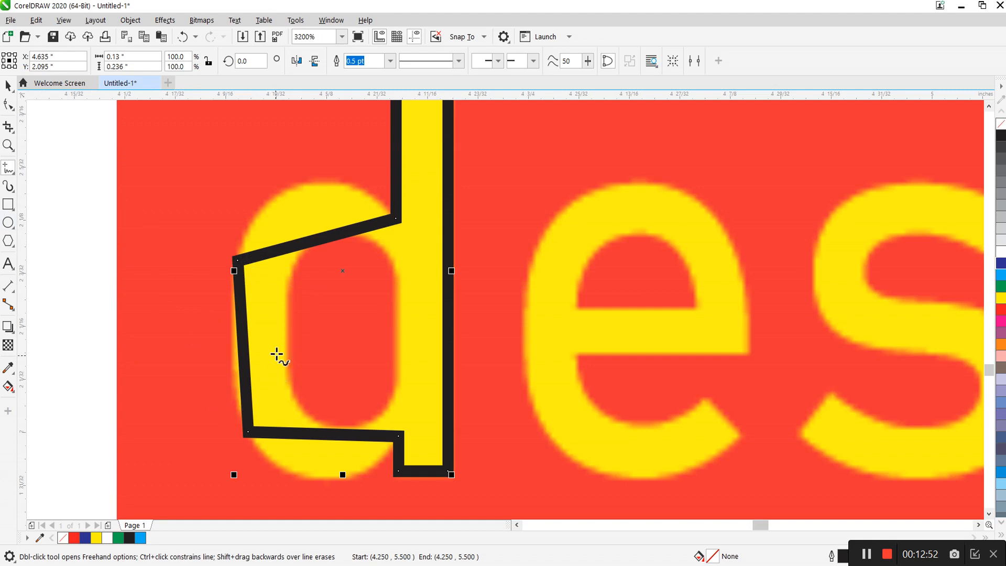
Try to shape the straight upper-bowl segment of the "d" outline by moving it with the Shape tool, and undo each move.
{"action": "left_click", "coordinate": [9, 106]}
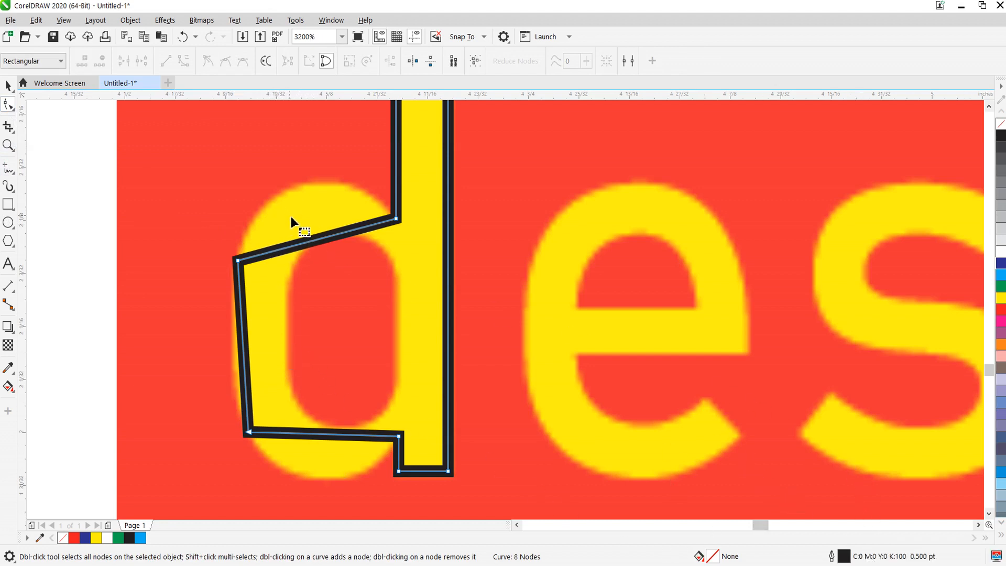
{"action": "left_click", "coordinate": [313, 241]}
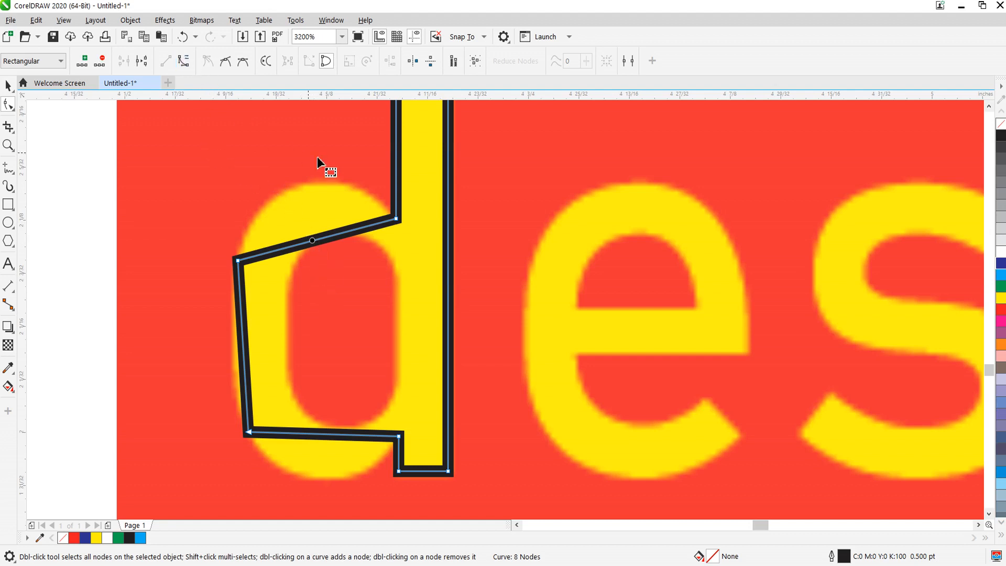
{"action": "left_click", "coordinate": [313, 224]}
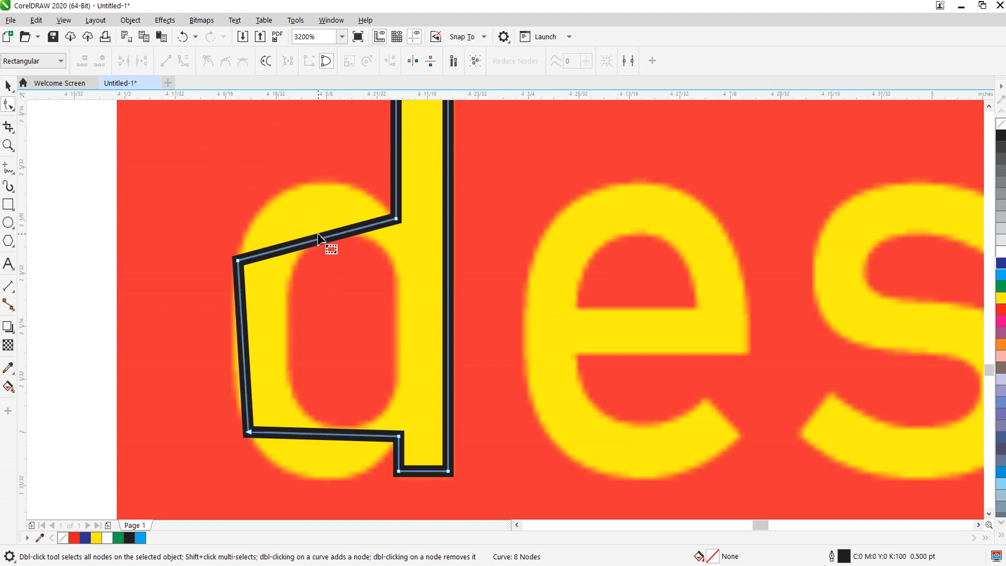
{"action": "left_click_drag", "start_coordinate": [319, 239], "coordinate": [313, 209]}
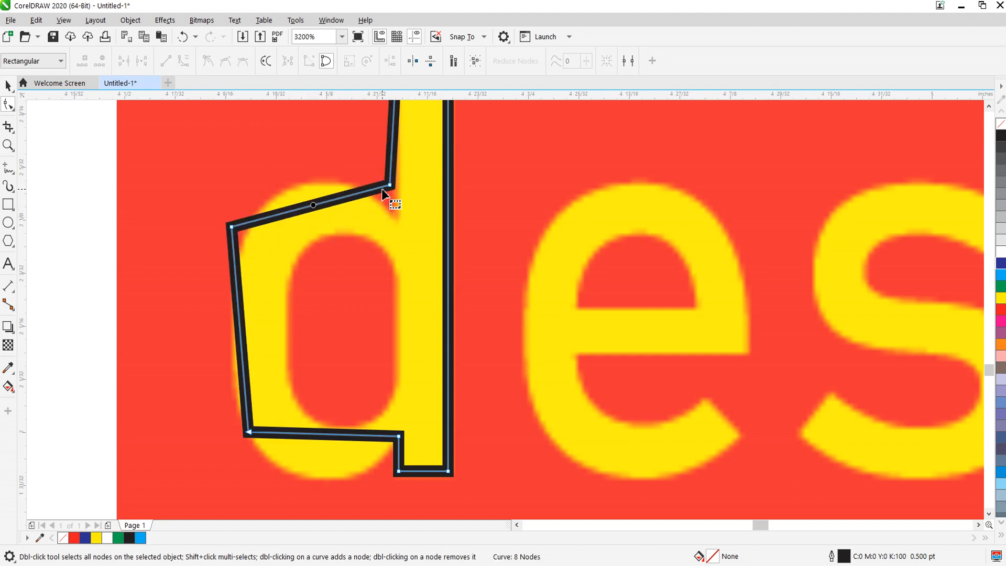
{"action": "key", "text": "ctrl+z"}
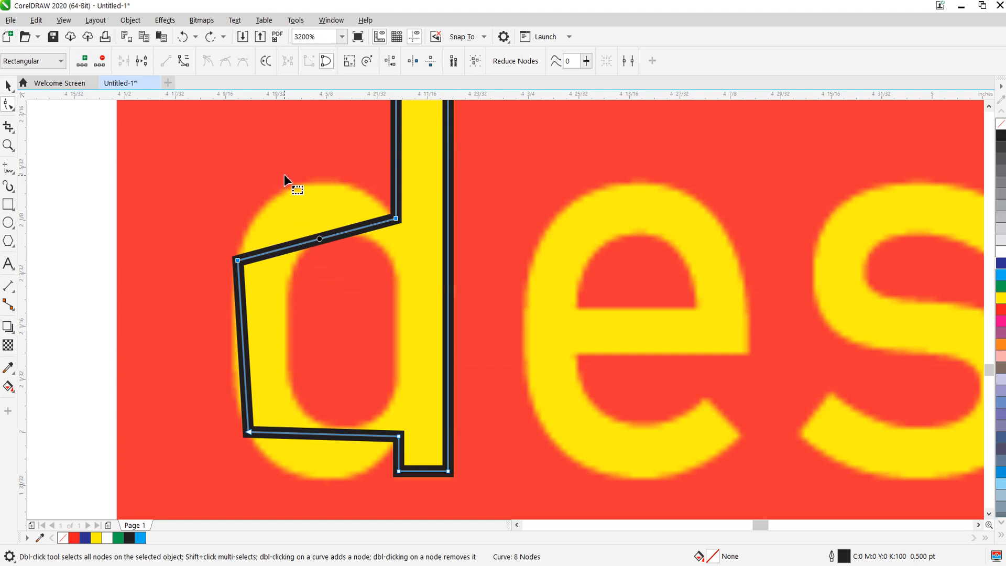
{"action": "key", "text": "ctrl+shift+z"}
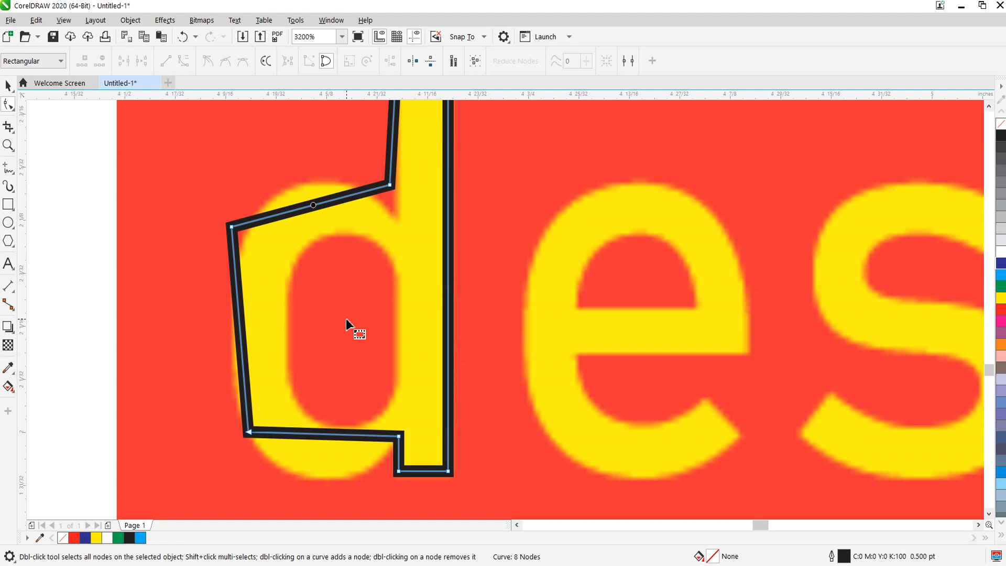
{"action": "key", "text": "ctrl+z"}
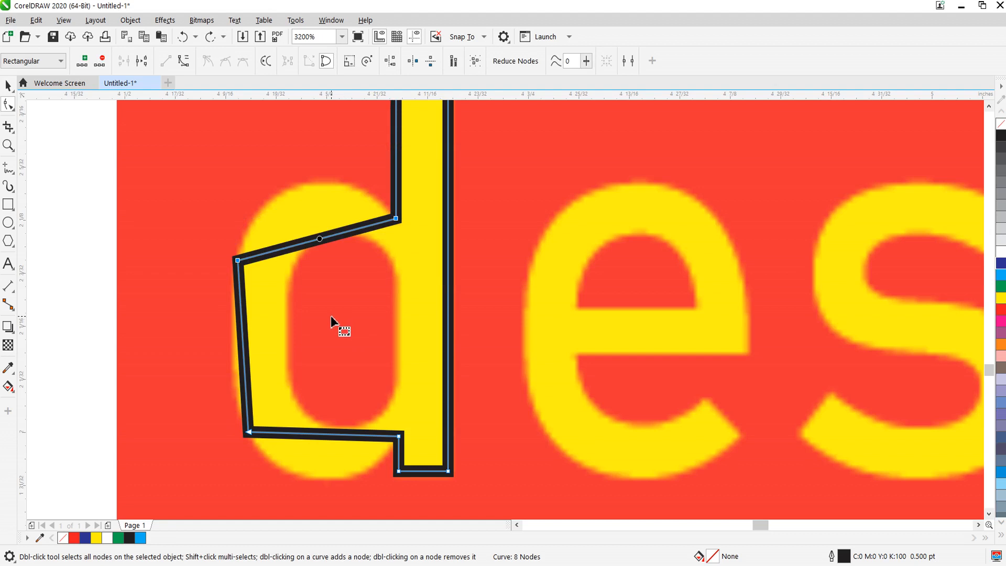
{"action": "left_click_drag", "start_coordinate": [319, 239], "coordinate": [297, 182]}
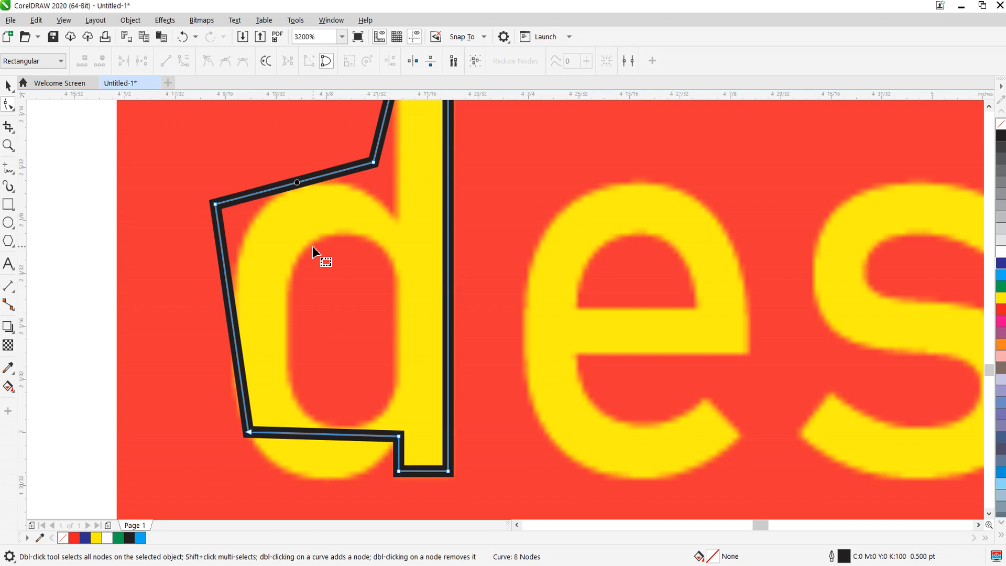
{"action": "key", "text": "ctrl+z"}
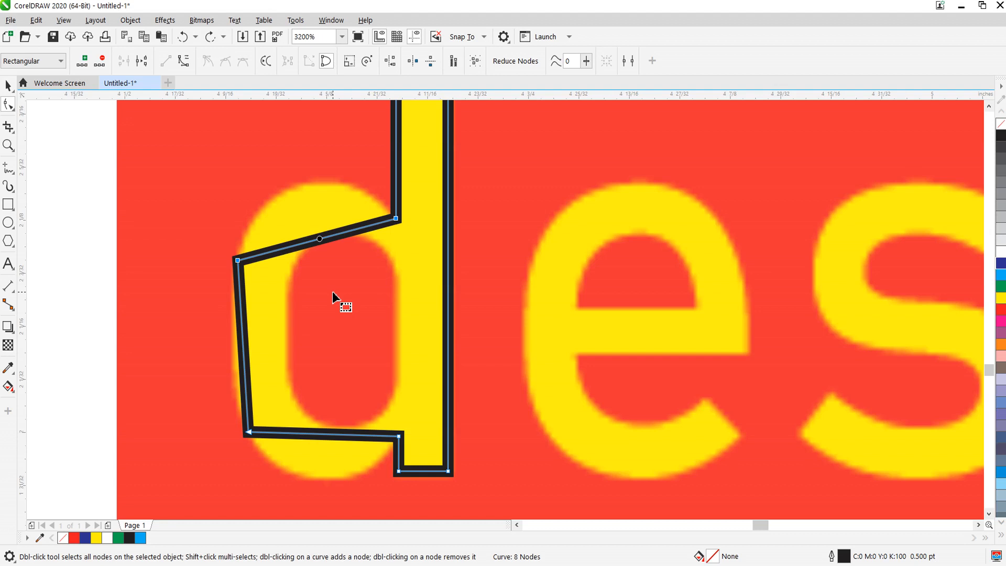
{"action": "key", "text": "ctrl+shift+z"}
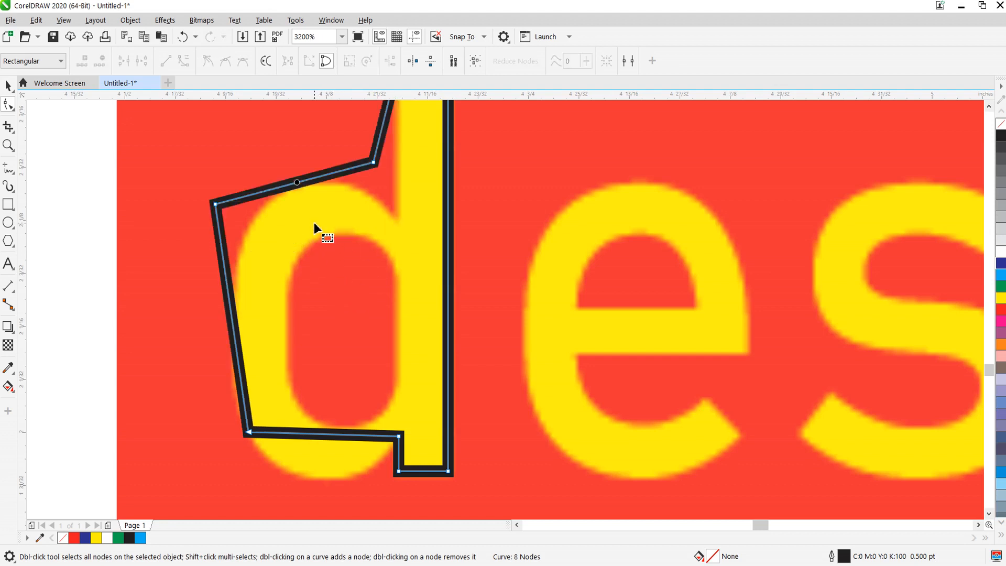
{"action": "key", "text": "ctrl+z"}
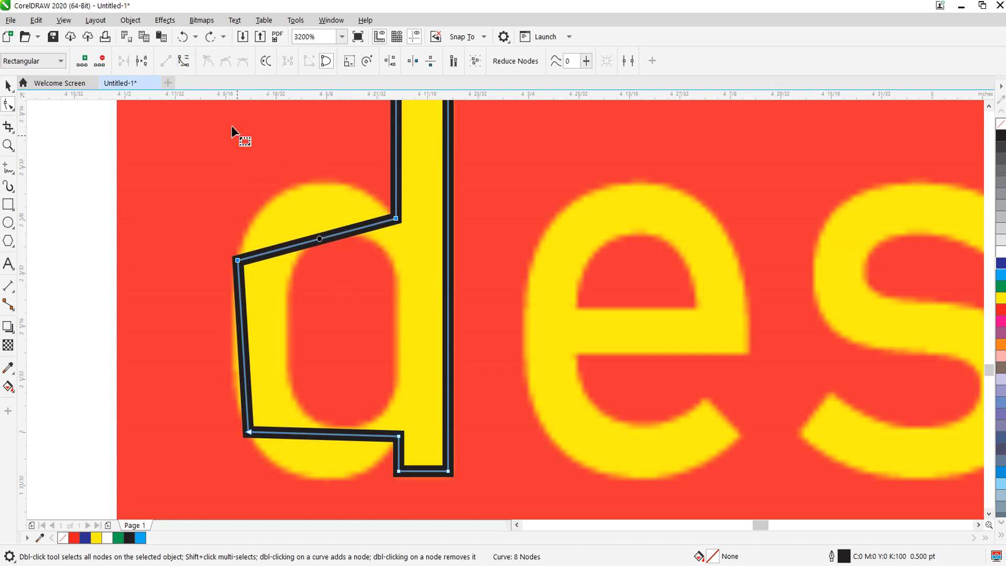
Convert the upper-bowl segment to a curve, bend it over the top of the "d" bowl and adjust its two handles to match.
{"action": "left_click", "coordinate": [185, 61]}
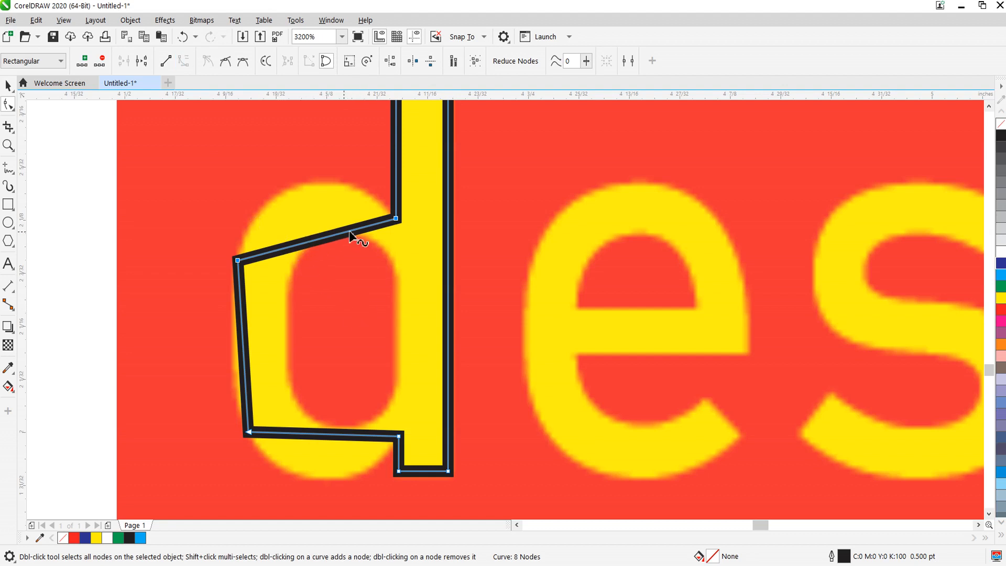
{"action": "left_click_drag", "start_coordinate": [313, 240], "coordinate": [301, 187]}
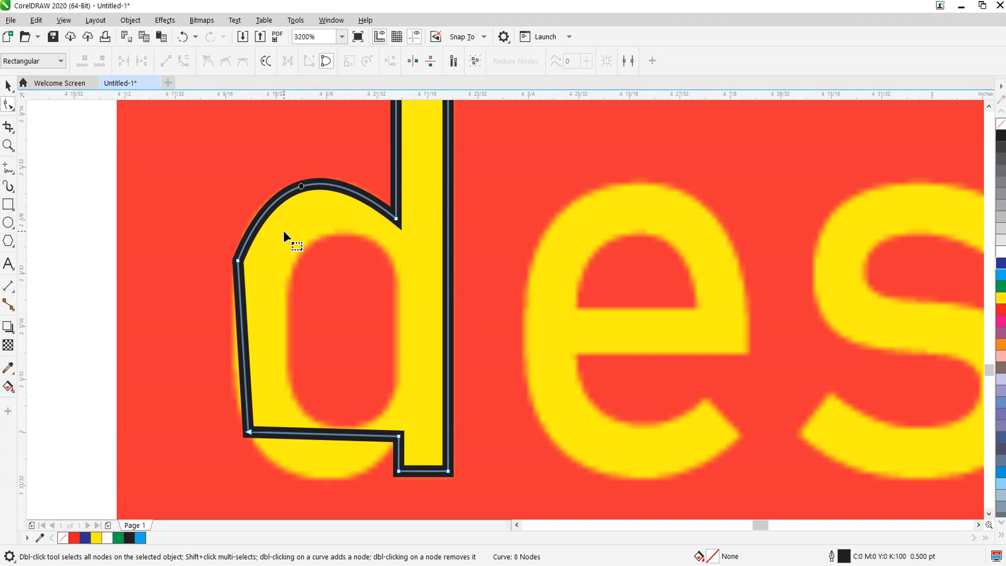
{"action": "left_click", "coordinate": [238, 262]}
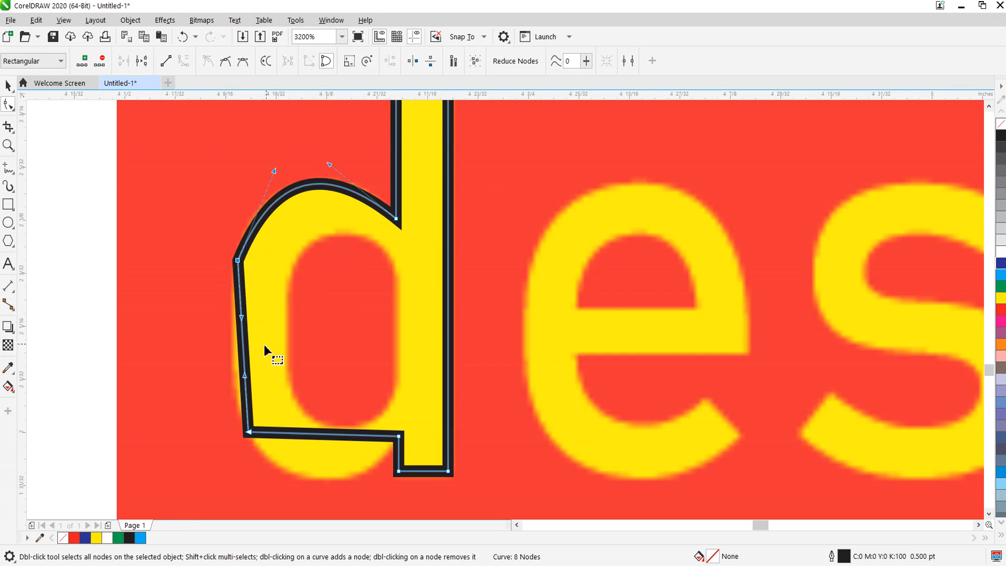
{"action": "left_click", "coordinate": [248, 433]}
{"action": "left_click", "coordinate": [399, 435]}
{"action": "left_click_drag", "start_coordinate": [416, 492], "coordinate": [403, 477]}
{"action": "left_click", "coordinate": [238, 259]}
{"action": "left_click", "coordinate": [398, 221]}
{"action": "left_click_drag", "start_coordinate": [274, 171], "coordinate": [254, 181]}
{"action": "mouse_move", "coordinate": [330, 162]}
{"action": "left_mouse_down"}
{"action": "mouse_move", "coordinate": [353, 163]}
{"action": "mouse_move", "coordinate": [336, 150]}
{"action": "left_mouse_up"}
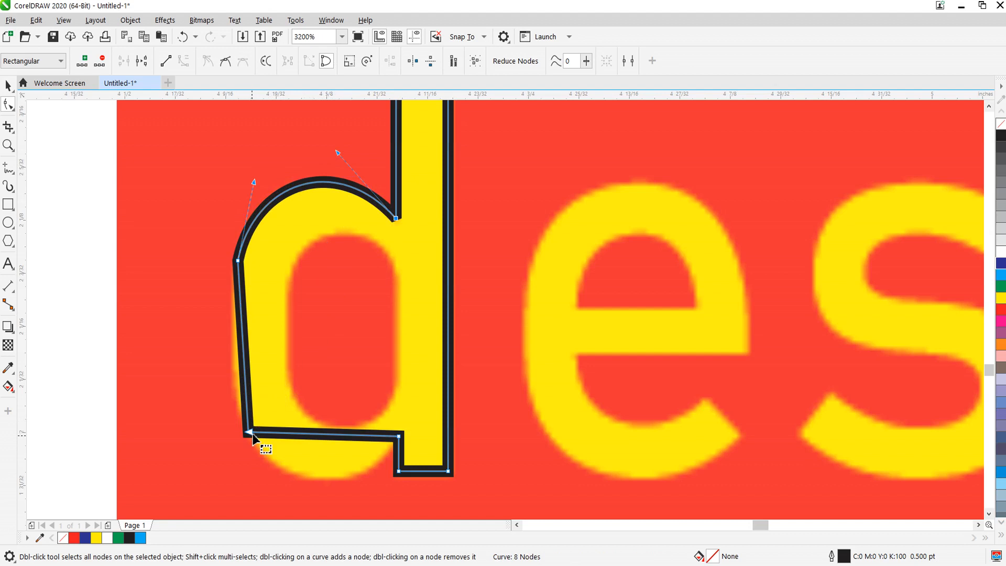
Bend the outline's left side outward along the "d" bowl by adjusting the curve handles at its two end nodes.
{"action": "left_click_drag", "start_coordinate": [262, 422], "coordinate": [239, 448]}
{"action": "mouse_move", "coordinate": [241, 374]}
{"action": "left_mouse_down"}
{"action": "mouse_move", "coordinate": [222, 384]}
{"action": "mouse_move", "coordinate": [230, 361]}
{"action": "left_mouse_up"}
{"action": "left_click_drag", "start_coordinate": [241, 317], "coordinate": [233, 284]}
{"action": "left_click_drag", "start_coordinate": [222, 361], "coordinate": [225, 360]}
Convert the lower-bowl segment to a curve, bend it down along the bottom of the "d" and adjust its handles to fit.
{"action": "scroll", "coordinate": [336, 278], "scroll_direction": "down", "scroll_amount": 3}
{"action": "scroll", "coordinate": [332, 377], "scroll_direction": "up", "scroll_amount": 3}
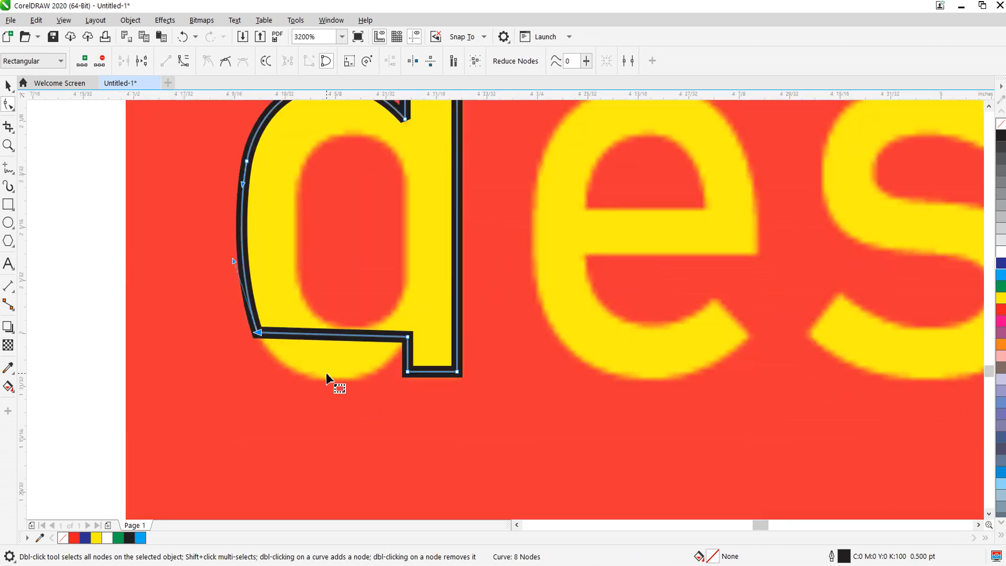
{"action": "left_click_drag", "start_coordinate": [335, 334], "coordinate": [335, 344]}
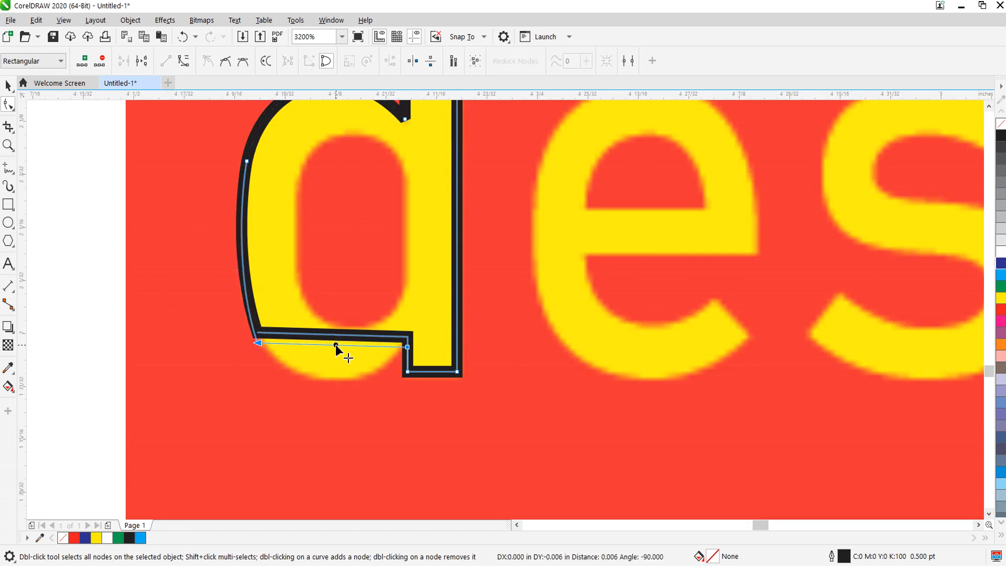
{"action": "key", "text": "ctrl+z"}
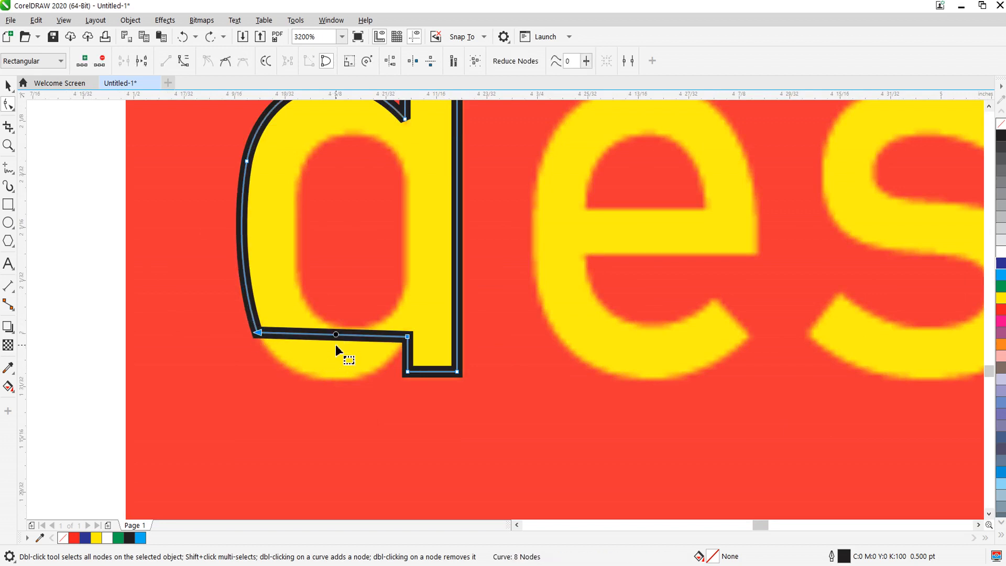
{"action": "left_click", "coordinate": [183, 61]}
{"action": "left_click", "coordinate": [331, 339]}
{"action": "left_click_drag", "start_coordinate": [333, 335], "coordinate": [334, 378]}
{"action": "left_click_drag", "start_coordinate": [289, 319], "coordinate": [241, 359]}
{"action": "left_click_drag", "start_coordinate": [309, 393], "coordinate": [289, 389]}
{"action": "left_click_drag", "start_coordinate": [359, 396], "coordinate": [370, 404]}
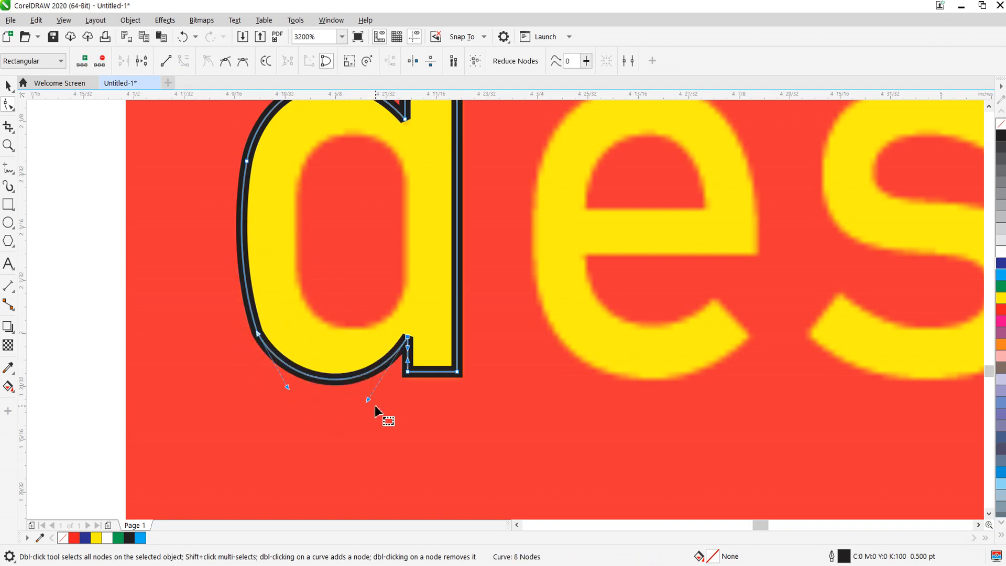
Shift the node at the upper bowl-stem junction of the "d" outline slightly to the left.
{"action": "scroll", "coordinate": [391, 433], "scroll_direction": "down", "scroll_amount": 1}
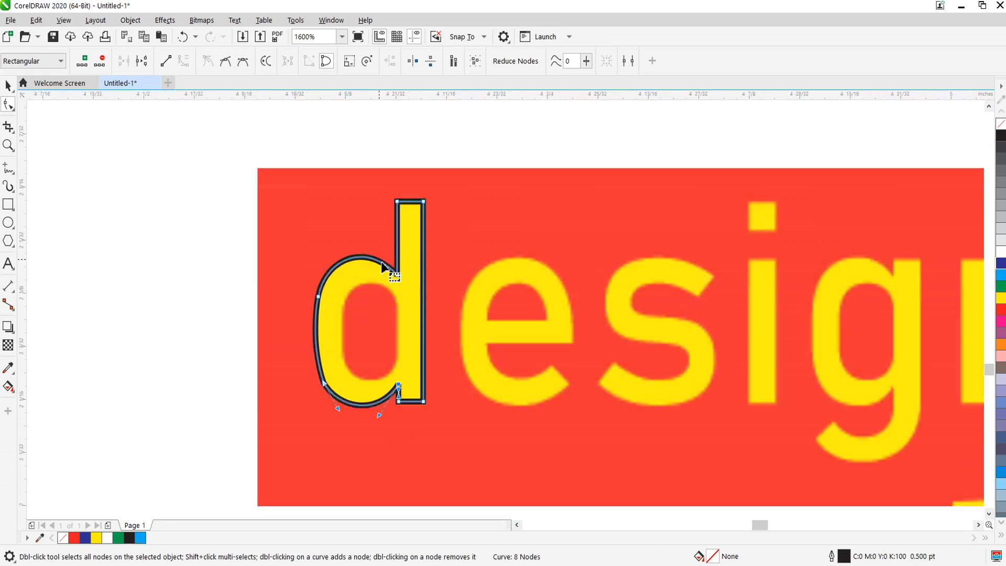
{"action": "scroll", "coordinate": [388, 303], "scroll_direction": "up", "scroll_amount": 1}
{"action": "scroll", "coordinate": [418, 277], "scroll_direction": "down", "scroll_amount": 1}
{"action": "scroll", "coordinate": [413, 298], "scroll_direction": "up", "scroll_amount": 1}
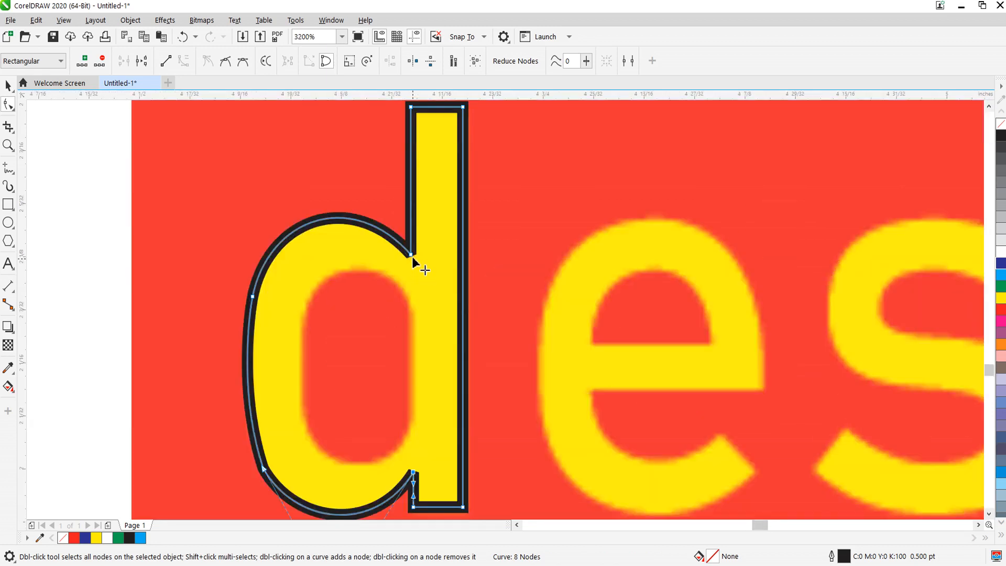
{"action": "left_click_drag", "start_coordinate": [411, 254], "coordinate": [409, 253]}
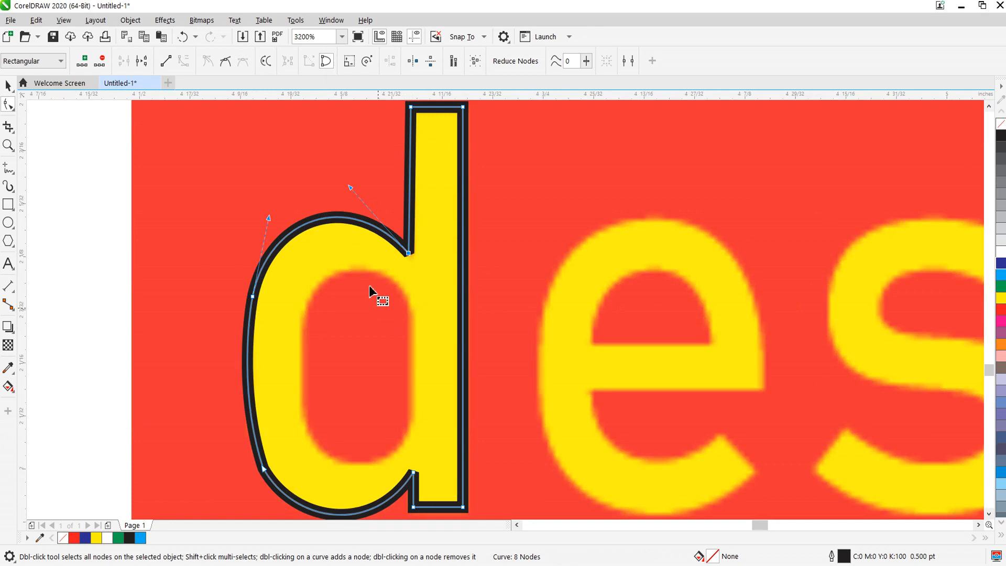
{"action": "scroll", "coordinate": [370, 291], "scroll_direction": "down", "scroll_amount": 1}
{"action": "scroll", "coordinate": [377, 300], "scroll_direction": "up", "scroll_amount": 1}
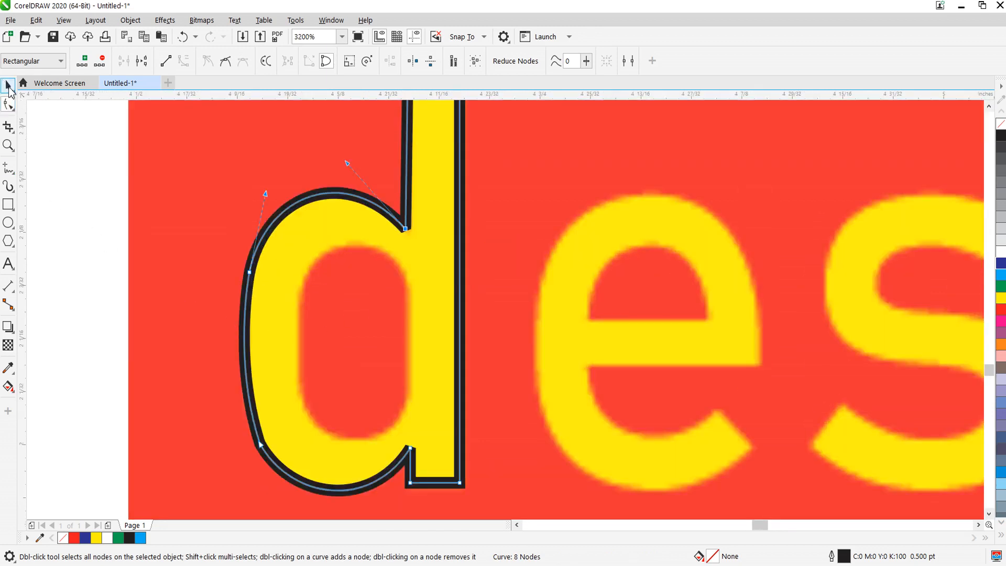
{"action": "left_click", "coordinate": [8, 87]}
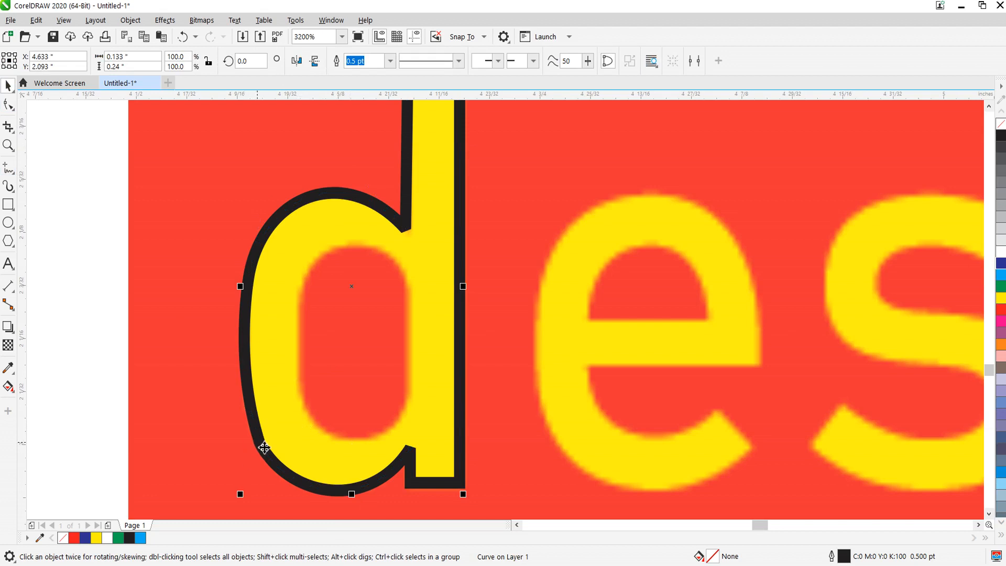
{"action": "key", "text": "space"}
{"action": "key", "text": "space"}
{"action": "key", "text": "space"}
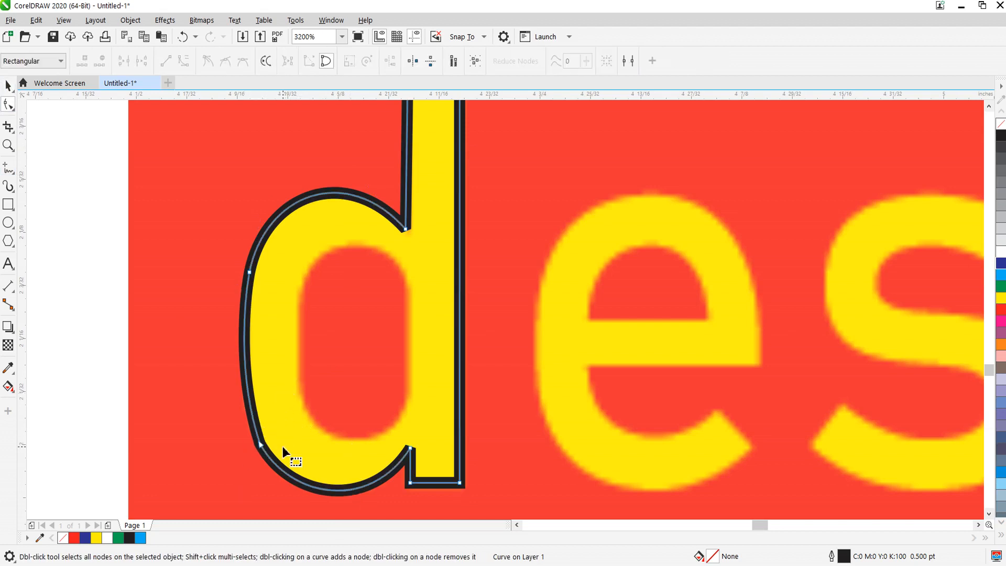
{"action": "key", "text": "space"}
{"action": "key", "text": "space"}
{"action": "key", "text": "space"}
{"action": "key", "text": "space"}
{"action": "key", "text": "space"}
{"action": "key", "text": "space"}
Pull the lower part of the "d" outline's left side slightly outward with the Shape tool, and deselect the outline.
{"action": "left_click_drag", "start_coordinate": [292, 403], "coordinate": [247, 481]}
{"action": "mouse_move", "coordinate": [239, 376]}
{"action": "left_mouse_down"}
{"action": "mouse_move", "coordinate": [235, 388]}
{"action": "mouse_move", "coordinate": [231, 377]}
{"action": "left_mouse_up"}
{"action": "left_click", "coordinate": [7, 85]}
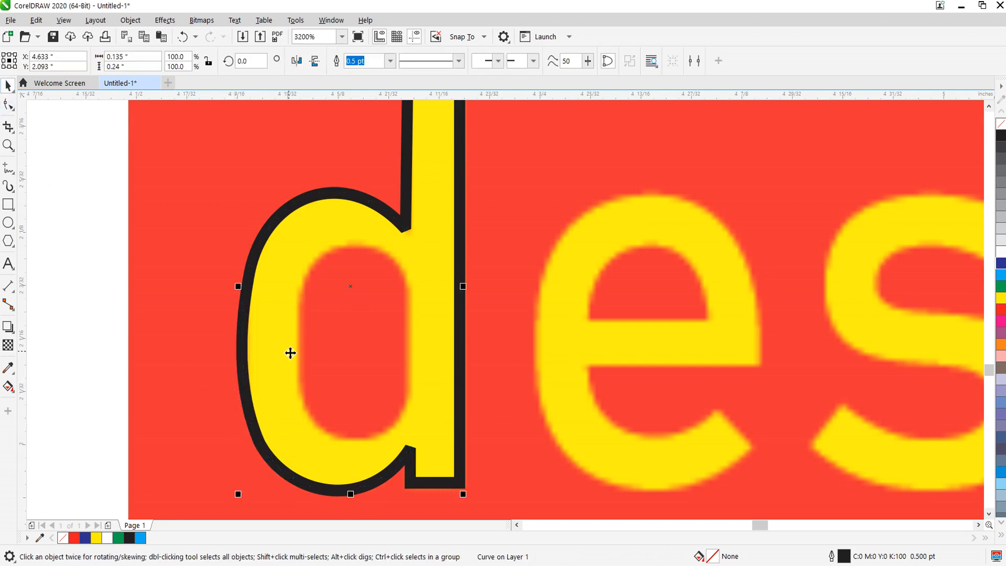
{"action": "scroll", "coordinate": [303, 366], "scroll_direction": "down", "scroll_amount": 1}
{"action": "left_click", "coordinate": [136, 295]}
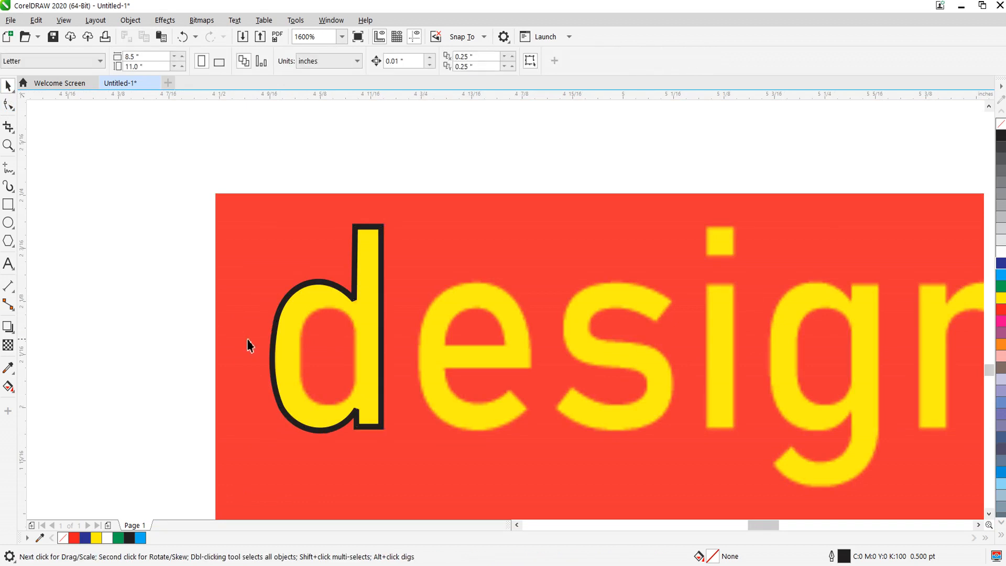
Draw a rectangle about 0.068 by 0.114 inches over the inner opening of the "d".
{"action": "scroll", "coordinate": [307, 354], "scroll_direction": "up", "scroll_amount": 1}
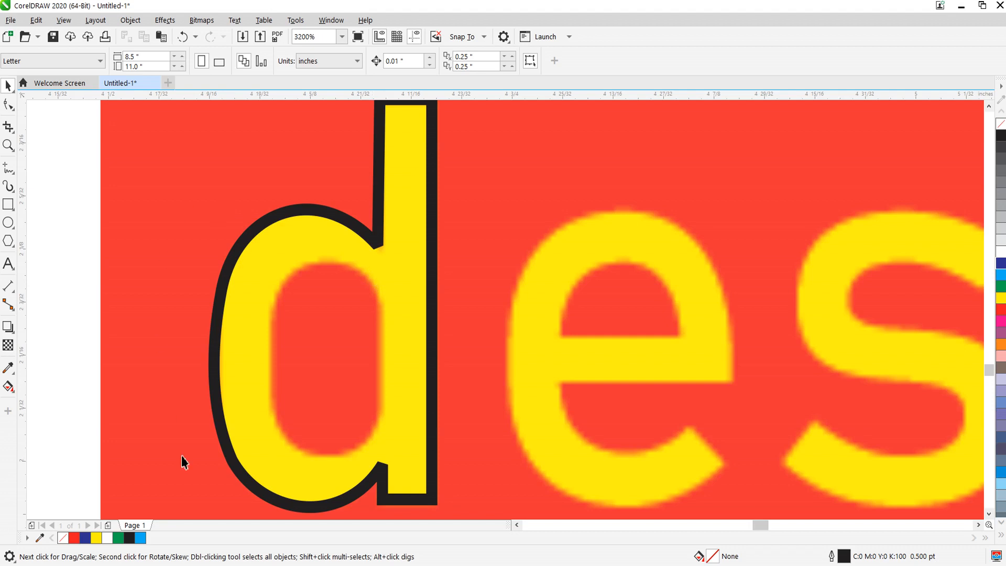
{"action": "scroll", "coordinate": [386, 392], "scroll_direction": "down", "scroll_amount": 1}
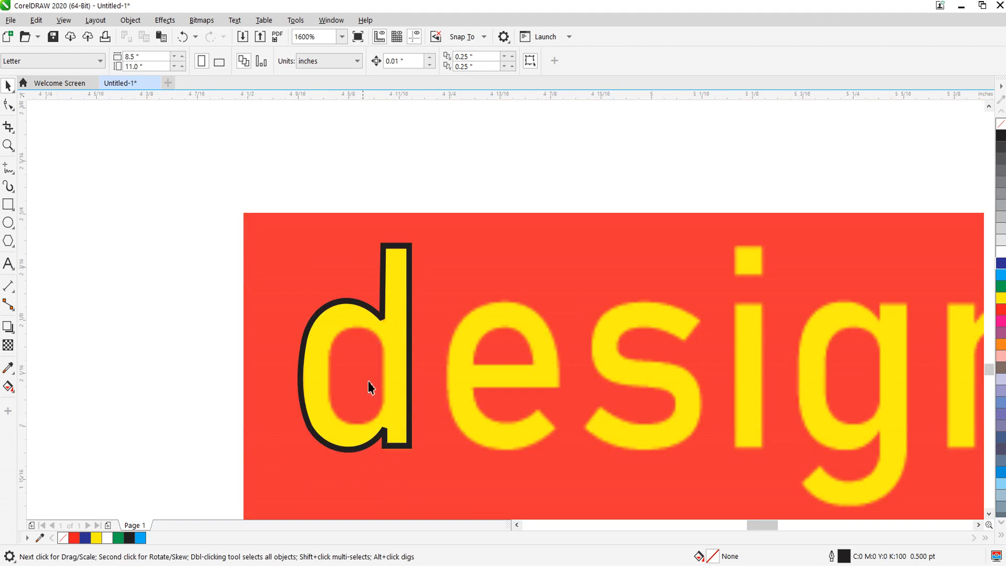
{"action": "scroll", "coordinate": [364, 409], "scroll_direction": "up", "scroll_amount": 1}
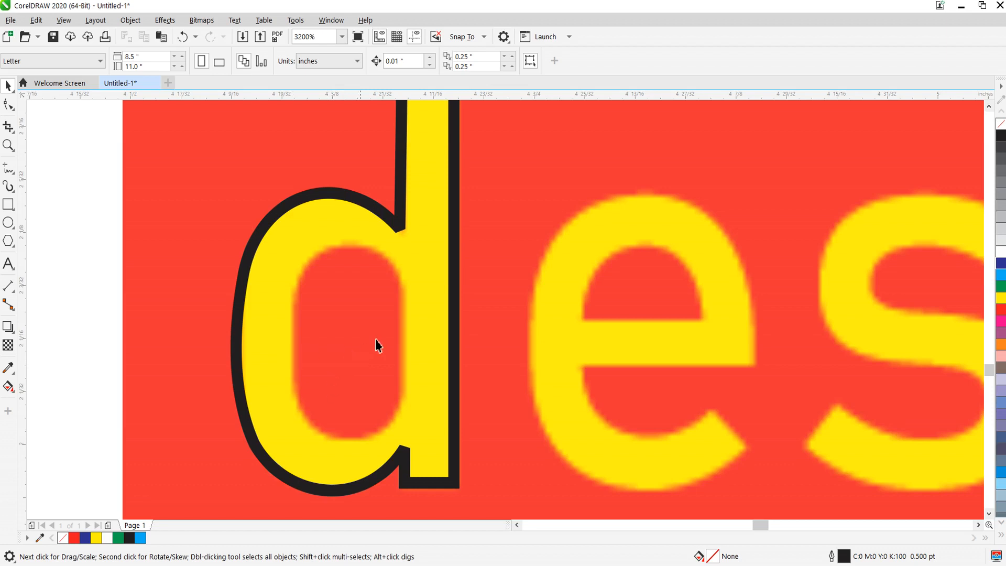
{"action": "left_click", "coordinate": [8, 205]}
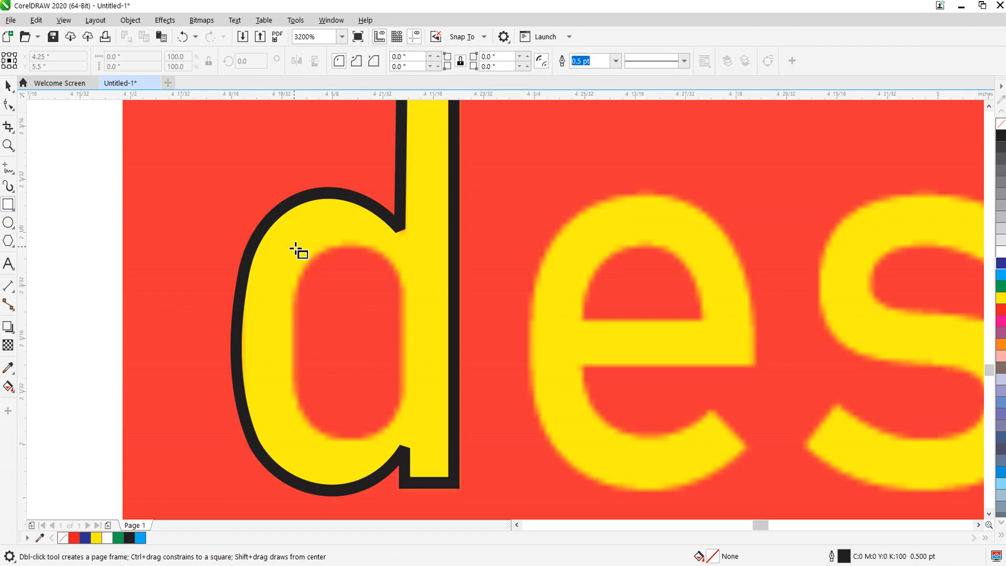
{"action": "left_click_drag", "start_coordinate": [294, 247], "coordinate": [405, 443]}
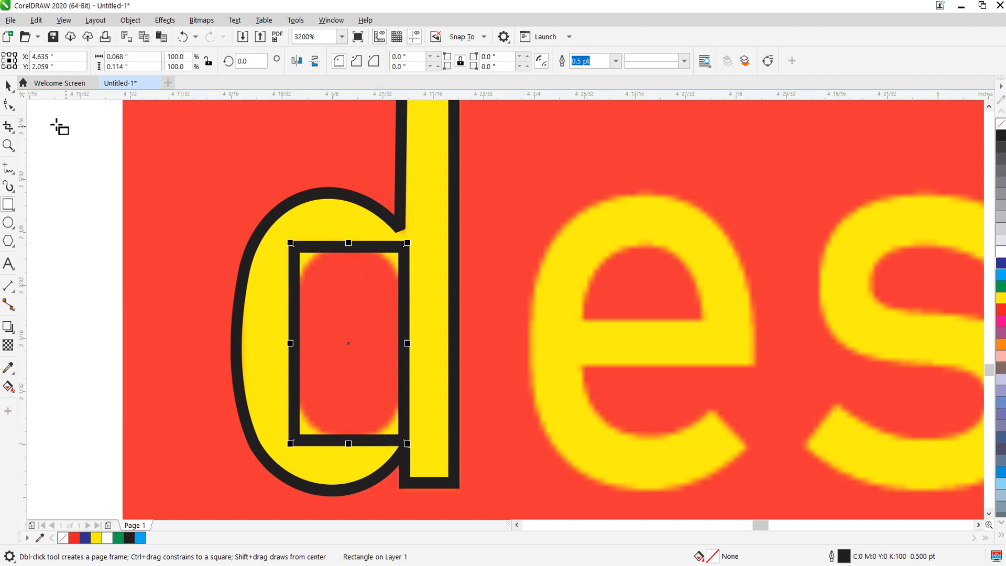
Round all four corners of the rectangle inside the "d" to a 0.034-inch radius with the Shape tool, and deselect it.
{"action": "left_click", "coordinate": [9, 106]}
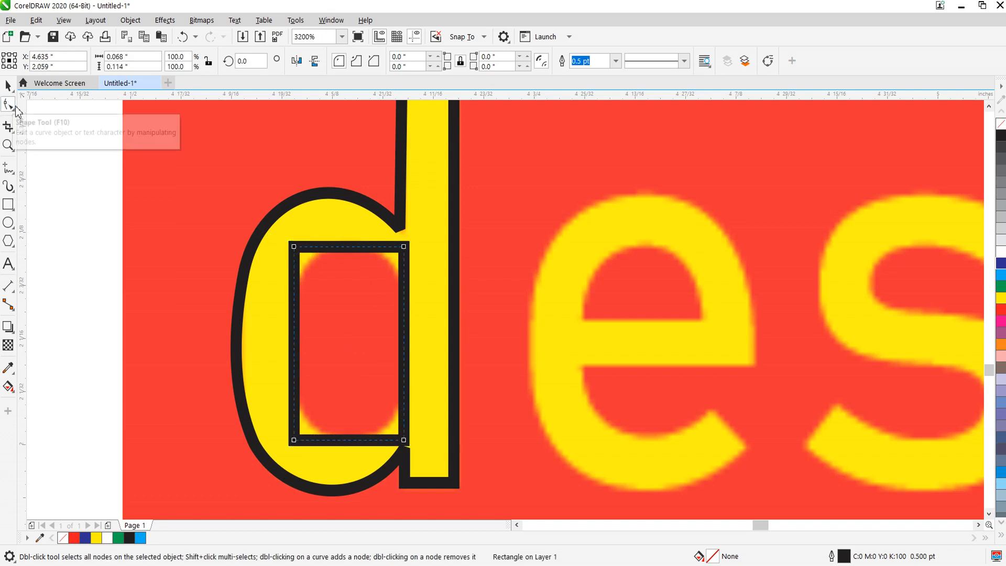
{"action": "left_click_drag", "start_coordinate": [408, 252], "coordinate": [332, 400]}
{"action": "left_click", "coordinate": [8, 85]}
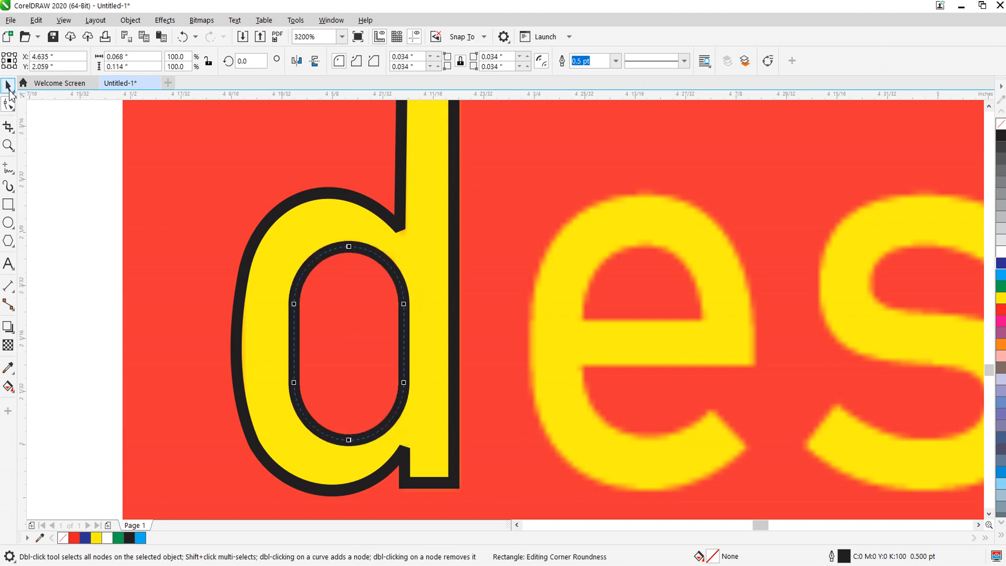
{"action": "scroll", "coordinate": [361, 335], "scroll_direction": "down", "scroll_amount": 1}
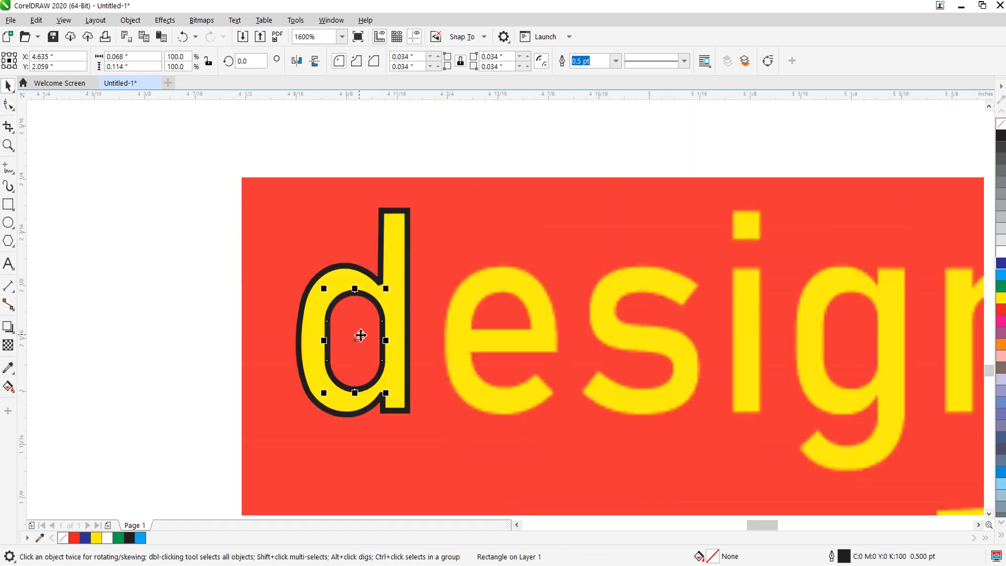
{"action": "left_click", "coordinate": [177, 331]}
Nudge the two left-side nodes of the "d" outline slightly inward to refine the bowl, and deselect the outline.
{"action": "scroll", "coordinate": [360, 343], "scroll_direction": "up", "scroll_amount": 1}
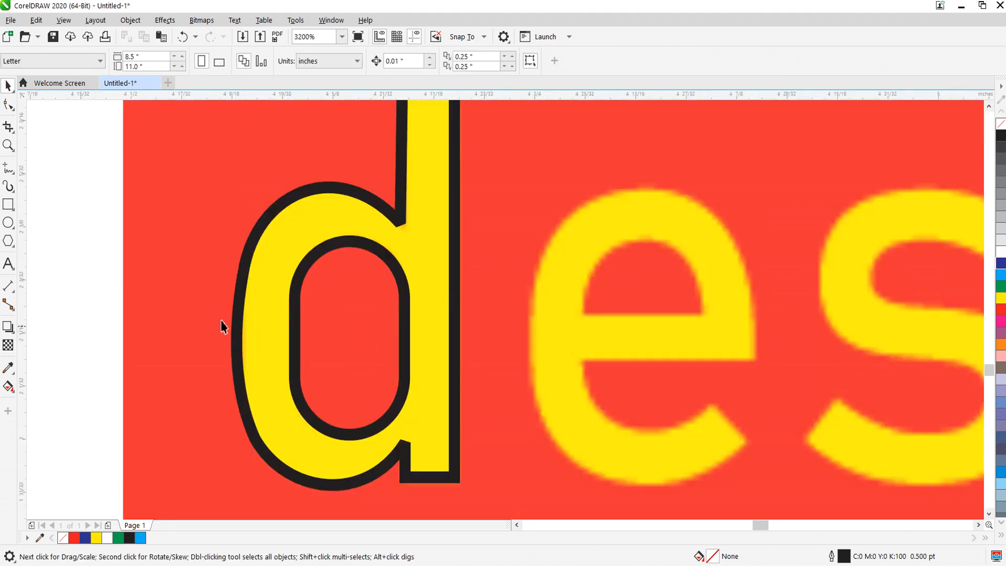
{"action": "left_click", "coordinate": [238, 352]}
{"action": "key", "text": "F10"}
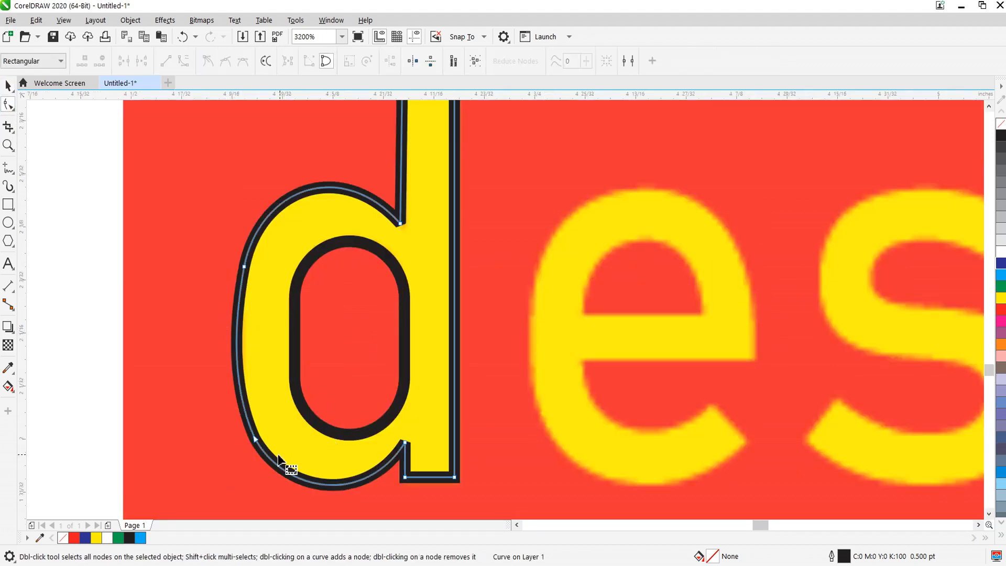
{"action": "left_click_drag", "start_coordinate": [255, 440], "coordinate": [257, 435]}
{"action": "left_click_drag", "start_coordinate": [245, 267], "coordinate": [246, 266]}
{"action": "key", "text": "space"}
{"action": "scroll", "coordinate": [344, 341], "scroll_direction": "down", "scroll_amount": 2}
{"action": "scroll", "coordinate": [337, 378], "scroll_direction": "up", "scroll_amount": 1}
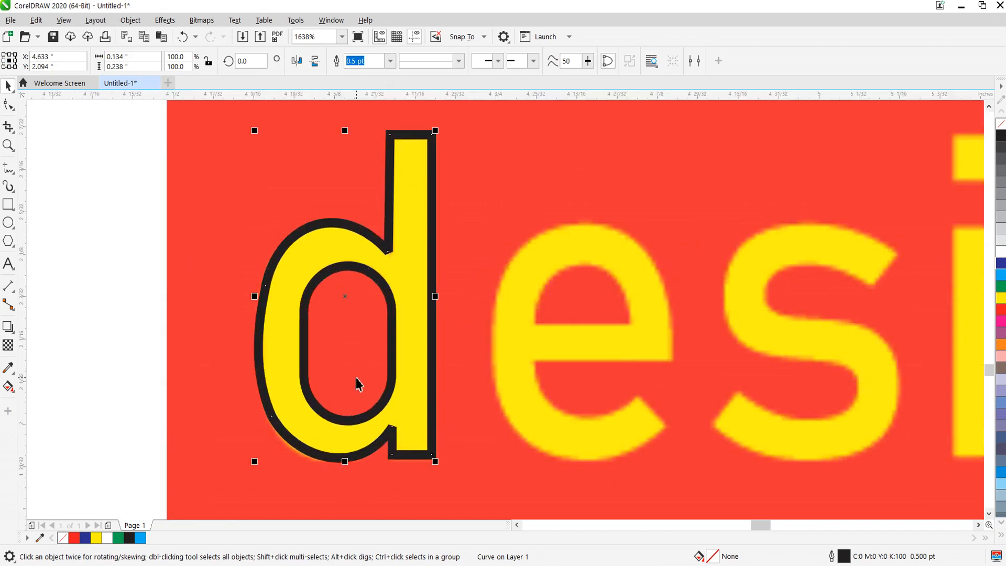
{"action": "key", "text": "Escape"}
Examine the traced "d" against the remaining letters of "designs" for shapes that can be reused.
{"action": "scroll", "coordinate": [419, 295], "scroll_direction": "up", "scroll_amount": 2}
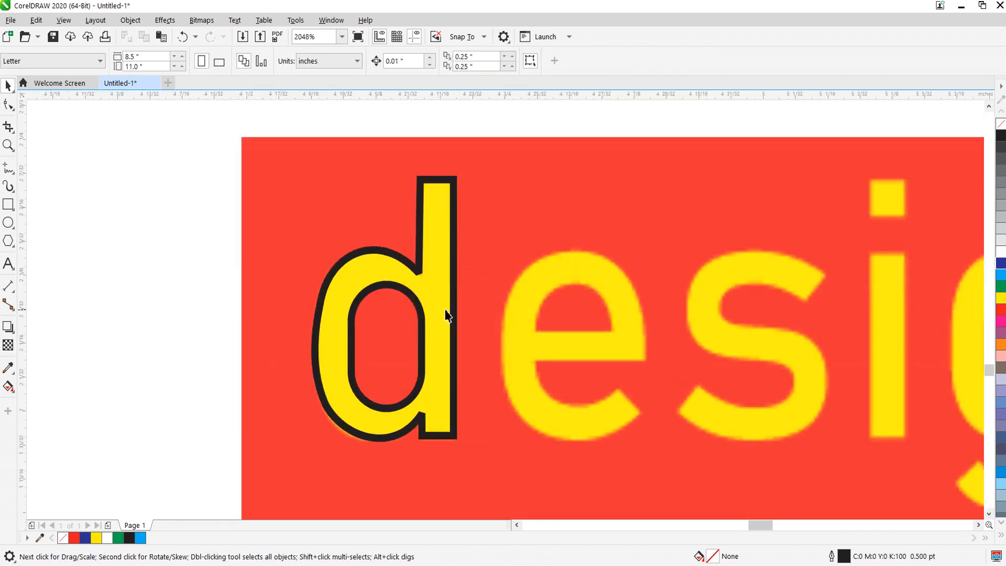
{"action": "scroll", "coordinate": [473, 306], "scroll_direction": "down", "scroll_amount": 2}
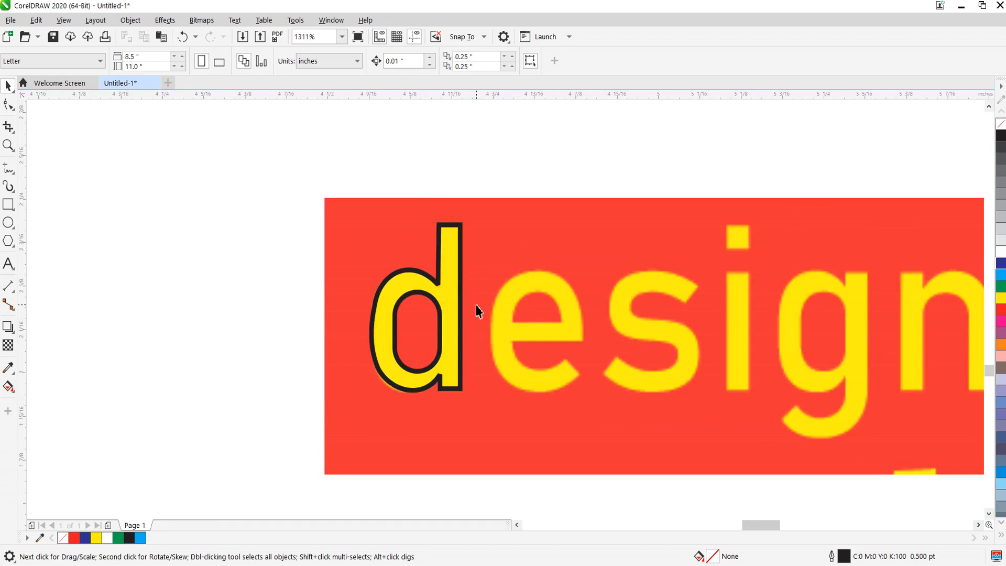
{"action": "scroll", "coordinate": [489, 344], "scroll_direction": "down", "scroll_amount": 1}
{"action": "scroll", "coordinate": [501, 332], "scroll_direction": "up", "scroll_amount": 1}
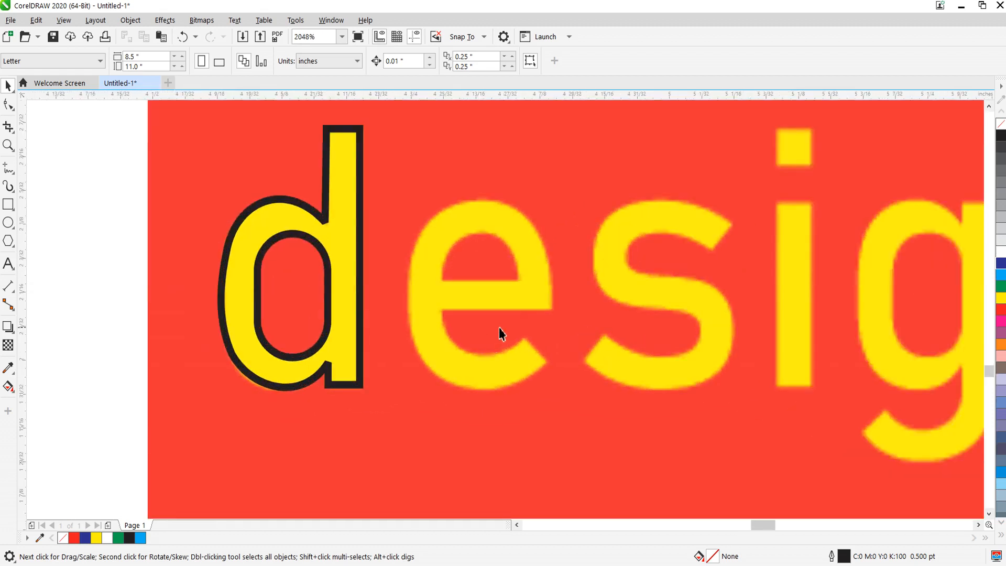
{"action": "scroll", "coordinate": [547, 273], "scroll_direction": "down", "scroll_amount": 1}
{"action": "scroll", "coordinate": [547, 273], "scroll_direction": "up", "scroll_amount": 2}
{"action": "scroll", "coordinate": [420, 313], "scroll_direction": "up", "scroll_amount": 2}
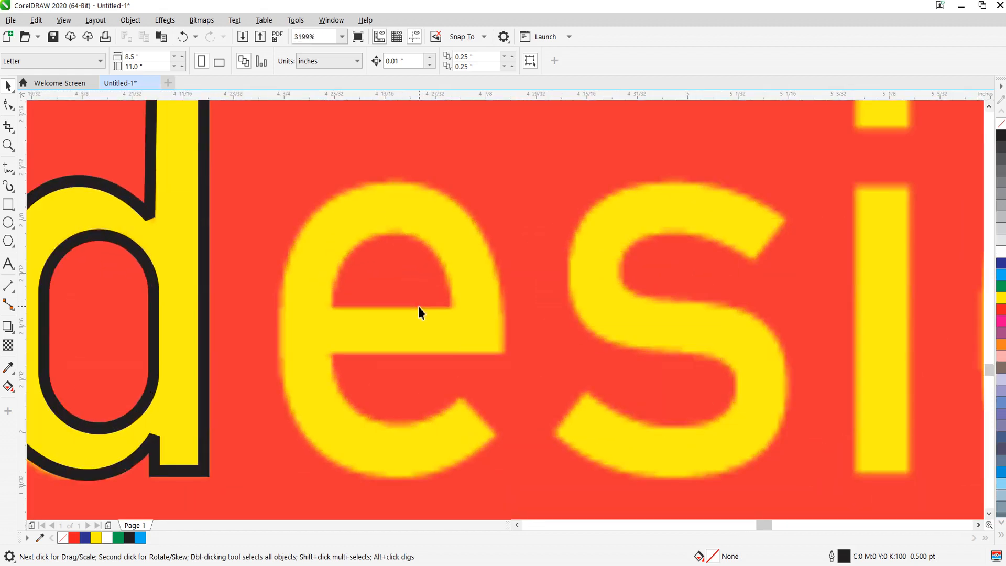
{"action": "scroll", "coordinate": [579, 320], "scroll_direction": "down", "scroll_amount": 1}
{"action": "scroll", "coordinate": [578, 320], "scroll_direction": "down", "scroll_amount": 2}
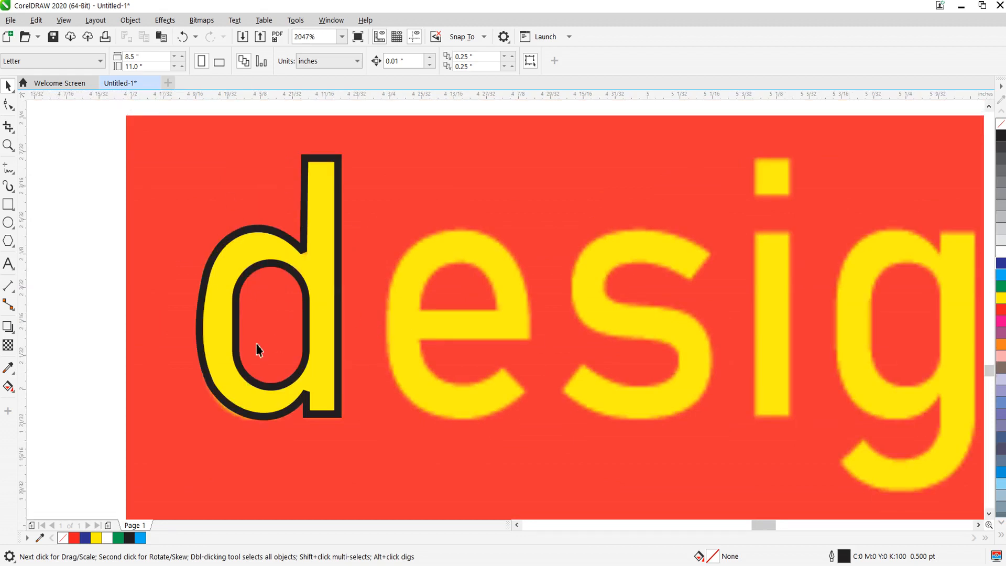
{"action": "scroll", "coordinate": [336, 336], "scroll_direction": "down", "scroll_amount": 3}
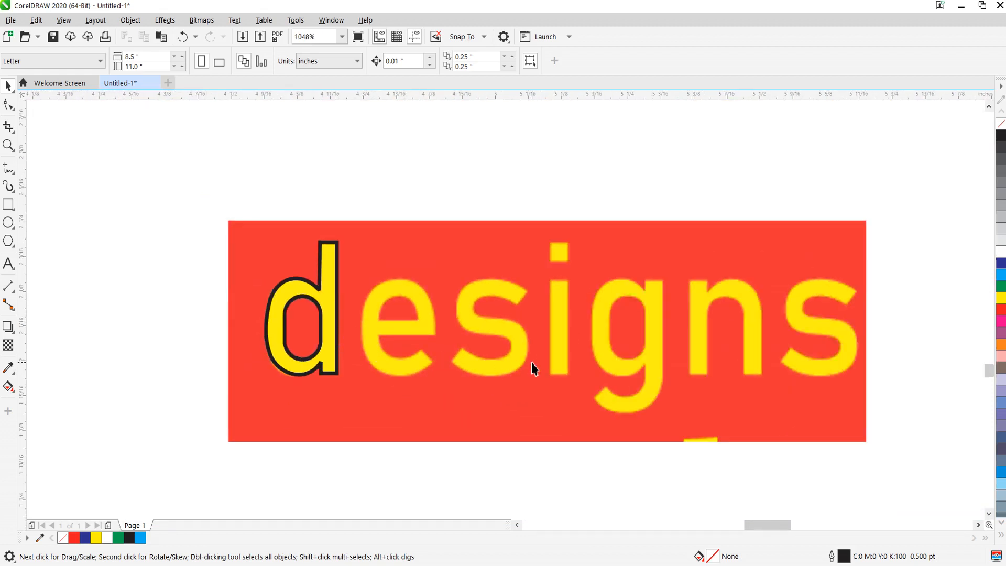
{"action": "scroll", "coordinate": [533, 369], "scroll_direction": "up", "scroll_amount": 2}
{"action": "scroll", "coordinate": [573, 344], "scroll_direction": "down", "scroll_amount": 1}
{"action": "scroll", "coordinate": [665, 353], "scroll_direction": "up", "scroll_amount": 2}
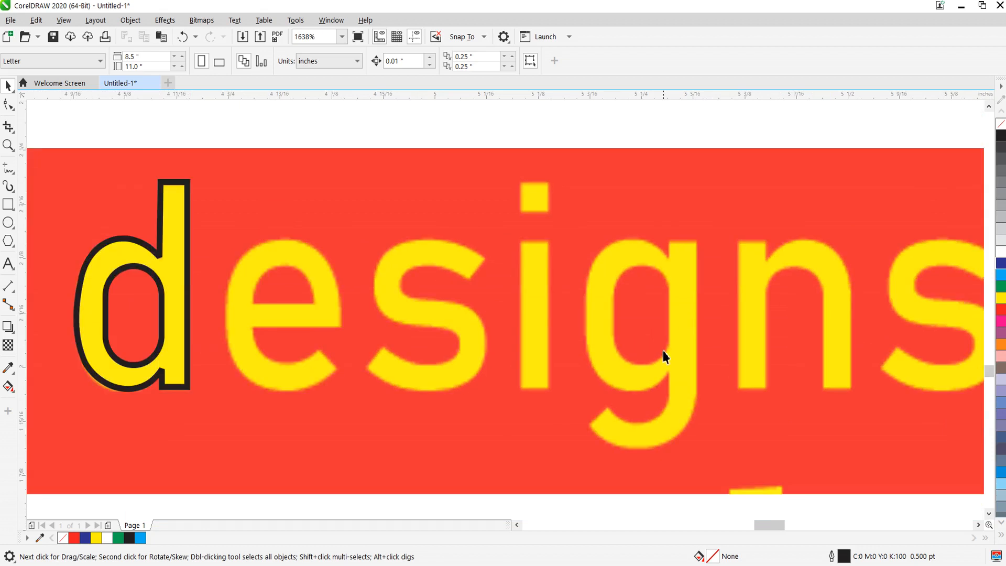
{"action": "scroll", "coordinate": [440, 292], "scroll_direction": "down", "scroll_amount": 2}
{"action": "scroll", "coordinate": [430, 262], "scroll_direction": "up", "scroll_amount": 3}
{"action": "scroll", "coordinate": [314, 319], "scroll_direction": "down", "scroll_amount": 1}
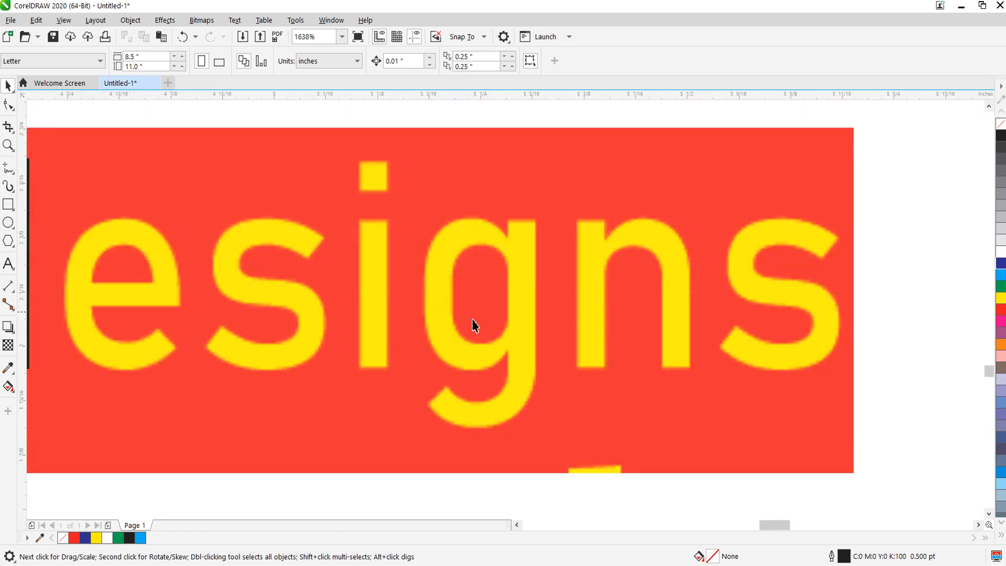
{"action": "scroll", "coordinate": [541, 328], "scroll_direction": "down", "scroll_amount": 3}
{"action": "scroll", "coordinate": [471, 322], "scroll_direction": "up", "scroll_amount": 1}
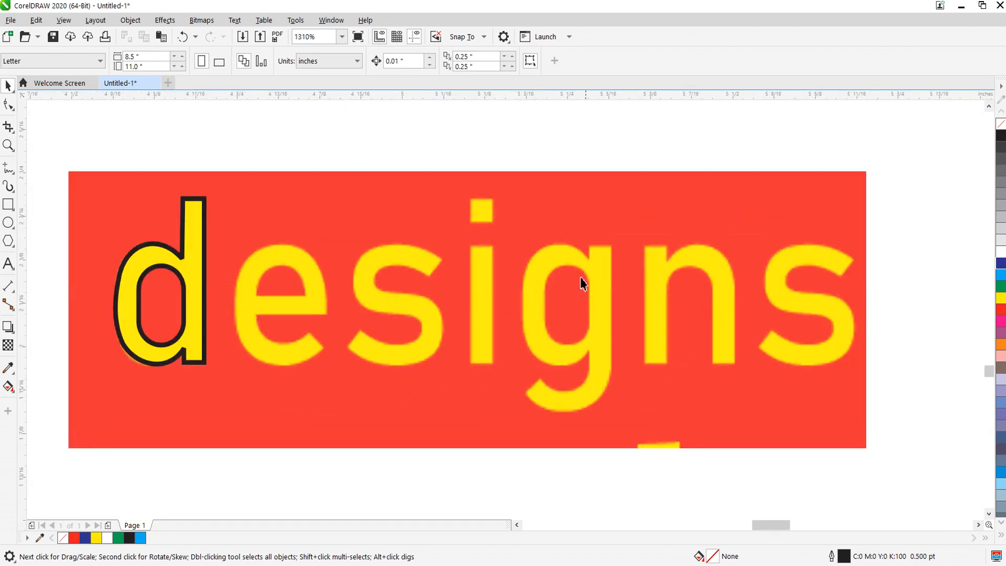
Duplicate the rounded rectangle from the "d" onto the opening of the "g", and move the copy aside between the "n" and the last "s".
{"action": "left_click", "coordinate": [174, 315]}
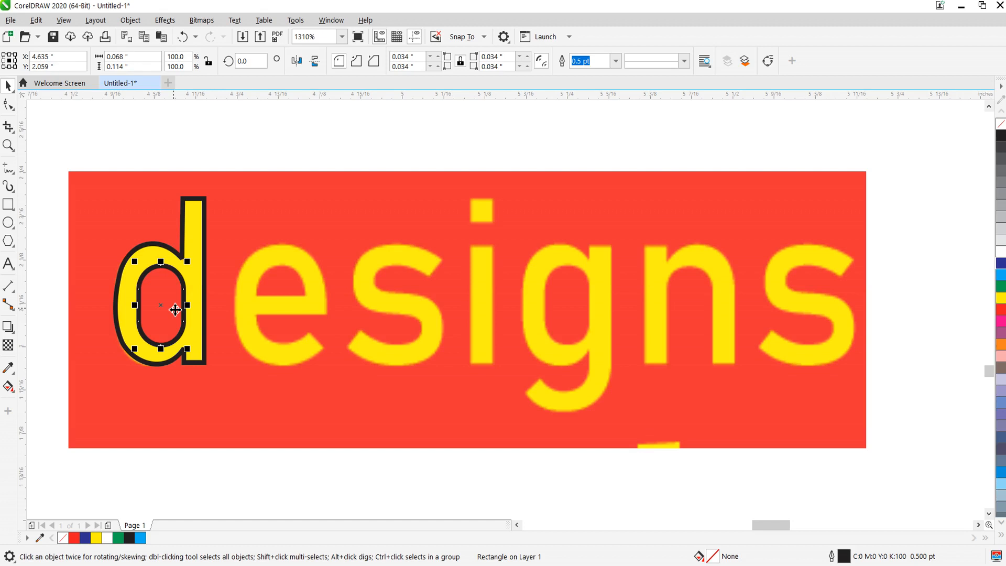
{"action": "mouse_move", "coordinate": [162, 301]}
{"action": "left_mouse_down"}
{"action": "mouse_move", "coordinate": [557, 310]}
{"action": "mouse_move", "coordinate": [315, 307]}
{"action": "mouse_move", "coordinate": [509, 309]}
{"action": "mouse_move", "coordinate": [327, 304]}
{"action": "mouse_move", "coordinate": [330, 173]}
{"action": "mouse_move", "coordinate": [229, 131]}
{"action": "mouse_move", "coordinate": [202, 152]}
{"action": "mouse_move", "coordinate": [169, 388]}
{"action": "mouse_move", "coordinate": [312, 351]}
{"action": "mouse_move", "coordinate": [579, 310]}
{"action": "mouse_move", "coordinate": [438, 309]}
{"action": "mouse_move", "coordinate": [562, 302]}
{"action": "left_mouse_up"}
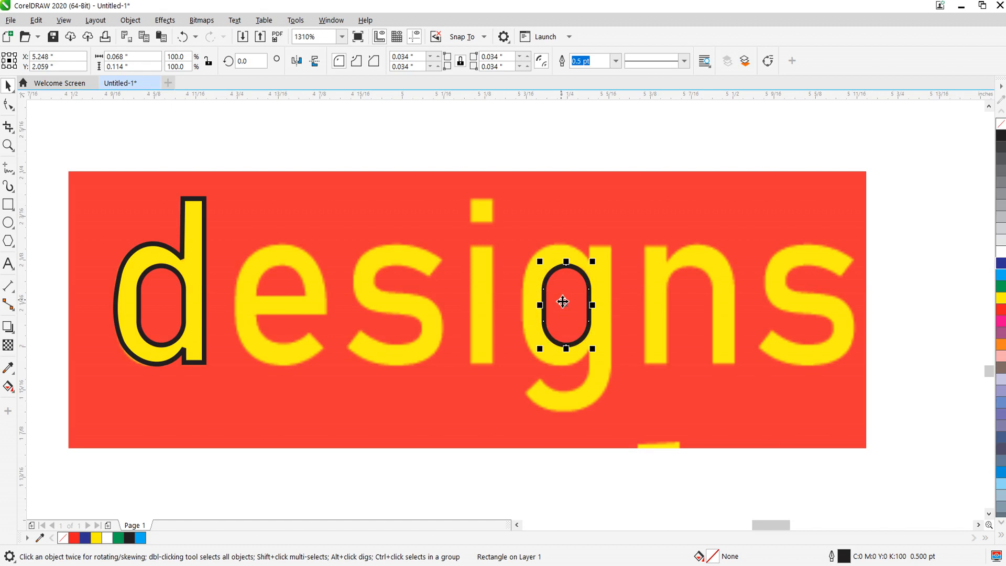
{"action": "scroll", "coordinate": [599, 325], "scroll_direction": "down", "scroll_amount": 1}
{"action": "scroll", "coordinate": [611, 337], "scroll_direction": "up", "scroll_amount": 2}
{"action": "scroll", "coordinate": [611, 346], "scroll_direction": "down", "scroll_amount": 1}
{"action": "scroll", "coordinate": [606, 386], "scroll_direction": "up", "scroll_amount": 2}
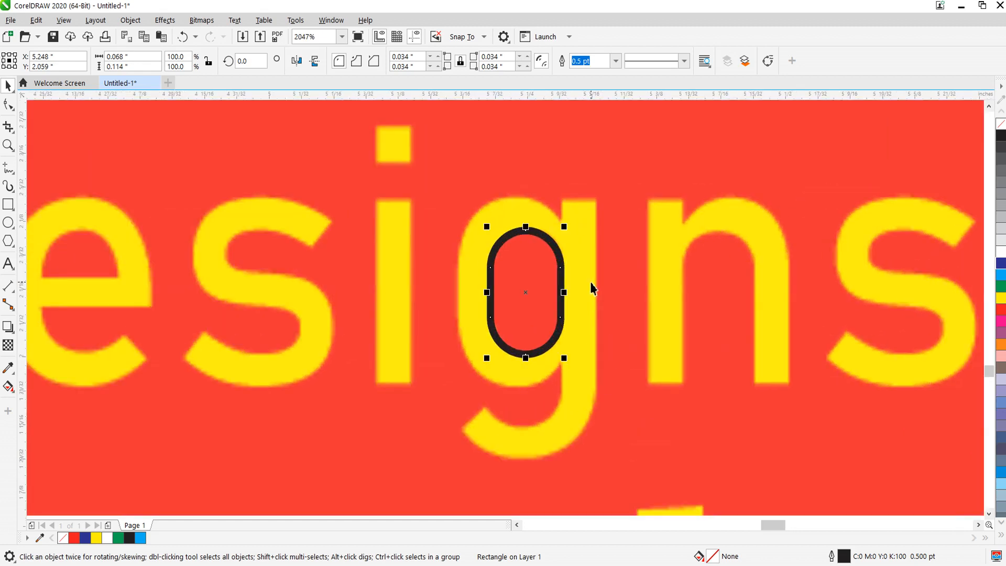
{"action": "left_click_drag", "start_coordinate": [541, 272], "coordinate": [822, 272]}
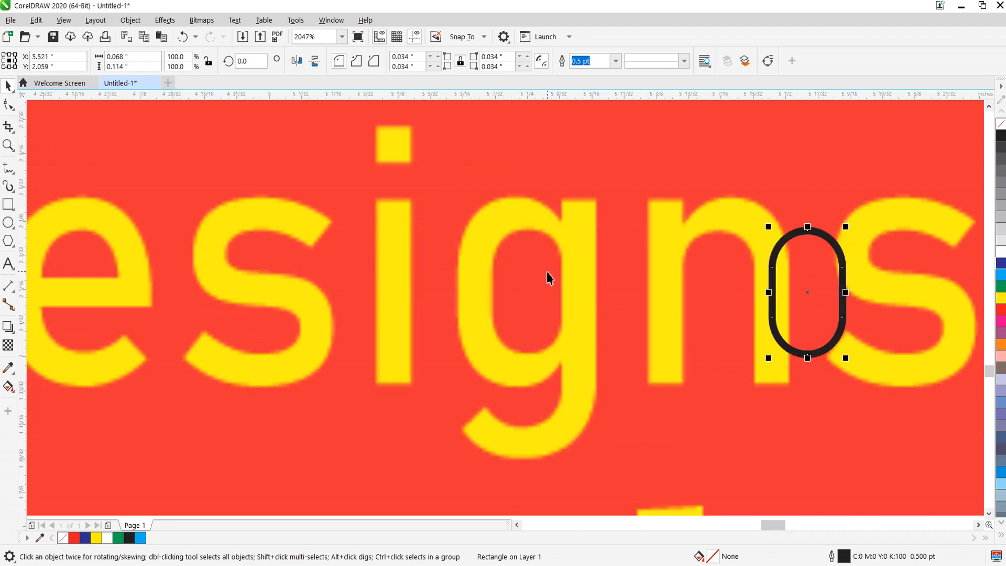
Trace the bowl of the "g" with straight Freehand segments from the upper stem junction around the left side to the lower junction.
{"action": "key", "text": "F5"}
{"action": "scroll", "coordinate": [592, 250], "scroll_direction": "up", "scroll_amount": 1}
{"action": "scroll", "coordinate": [596, 237], "scroll_direction": "down", "scroll_amount": 1}
{"action": "scroll", "coordinate": [570, 308], "scroll_direction": "up", "scroll_amount": 1}
{"action": "left_click", "coordinate": [561, 196]}
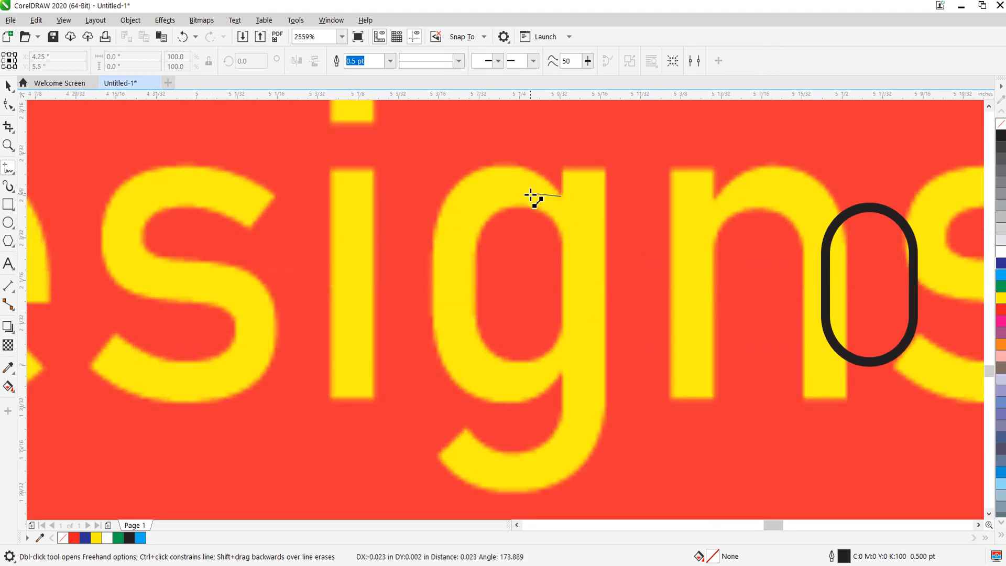
{"action": "double_click", "coordinate": [439, 212]}
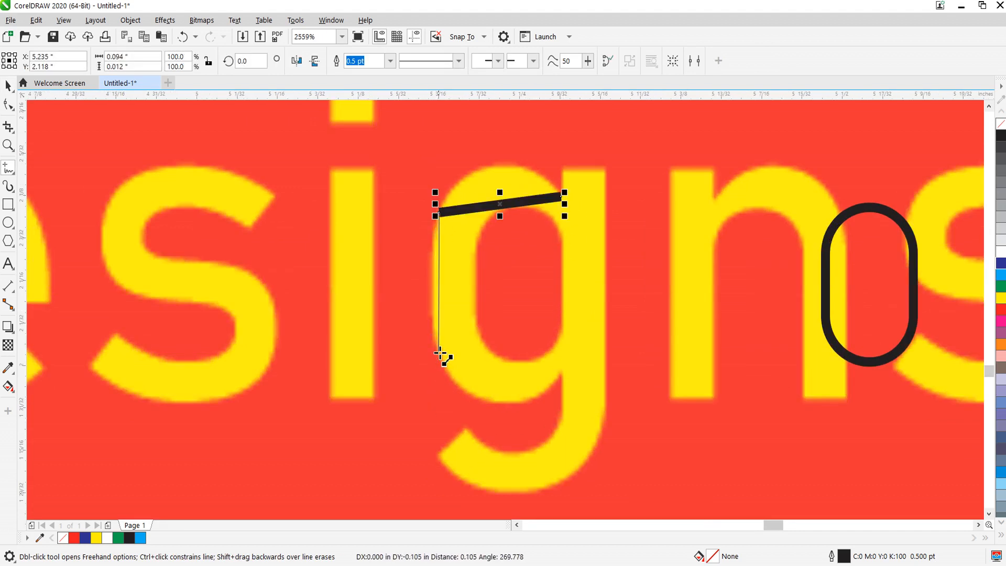
{"action": "left_click", "coordinate": [439, 350]}
{"action": "double_click", "coordinate": [561, 373]}
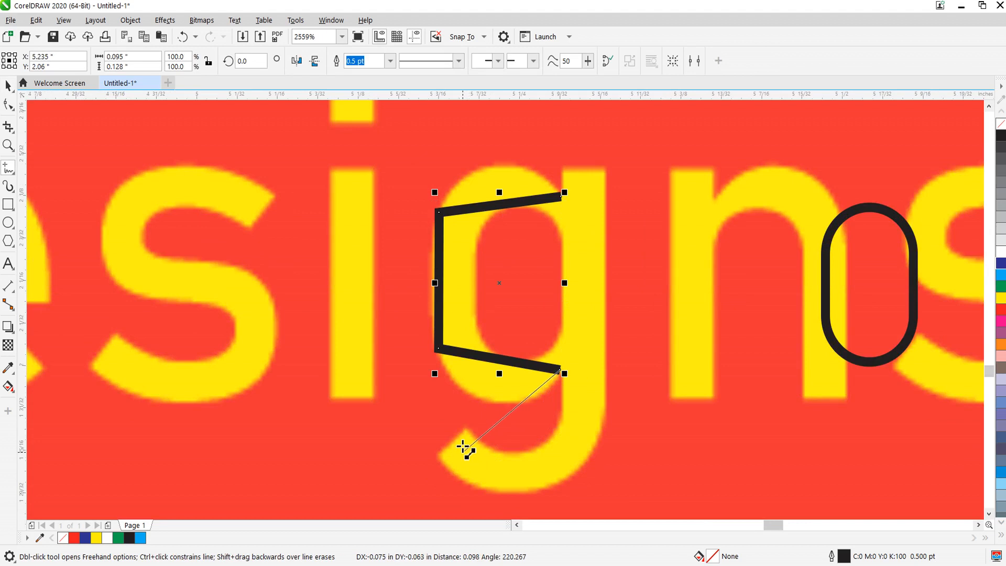
Finish the closed "g" outline with straight Freehand segments around the tail, up the stem's outer edge and across its top.
{"action": "double_click", "coordinate": [465, 430]}
{"action": "double_click", "coordinate": [435, 454]}
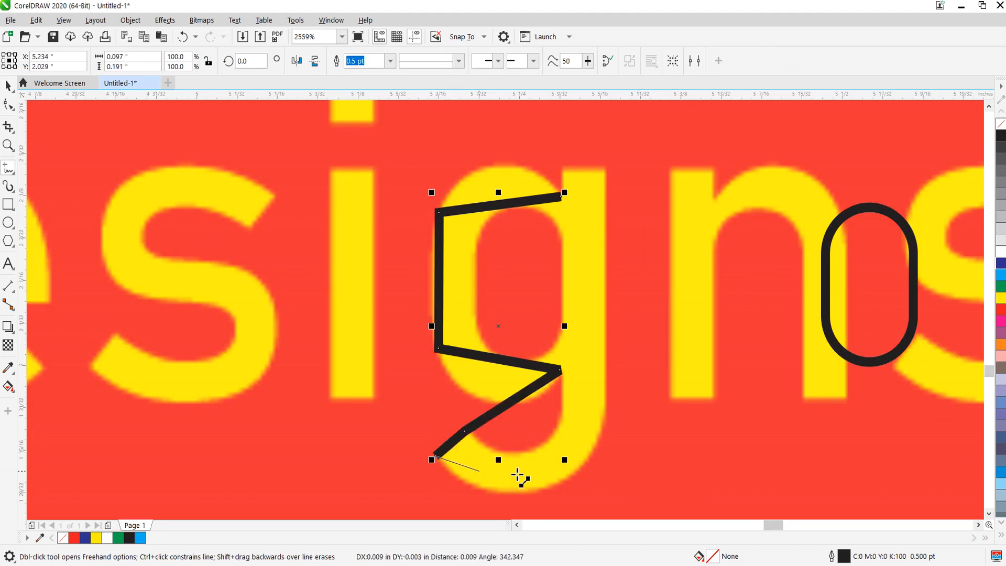
{"action": "double_click", "coordinate": [606, 411]}
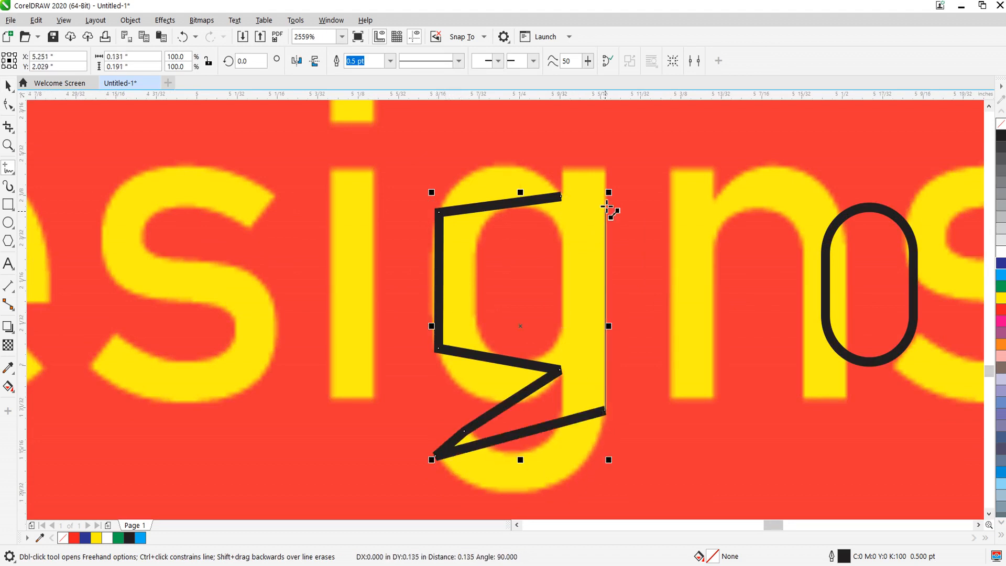
{"action": "double_click", "coordinate": [606, 169]}
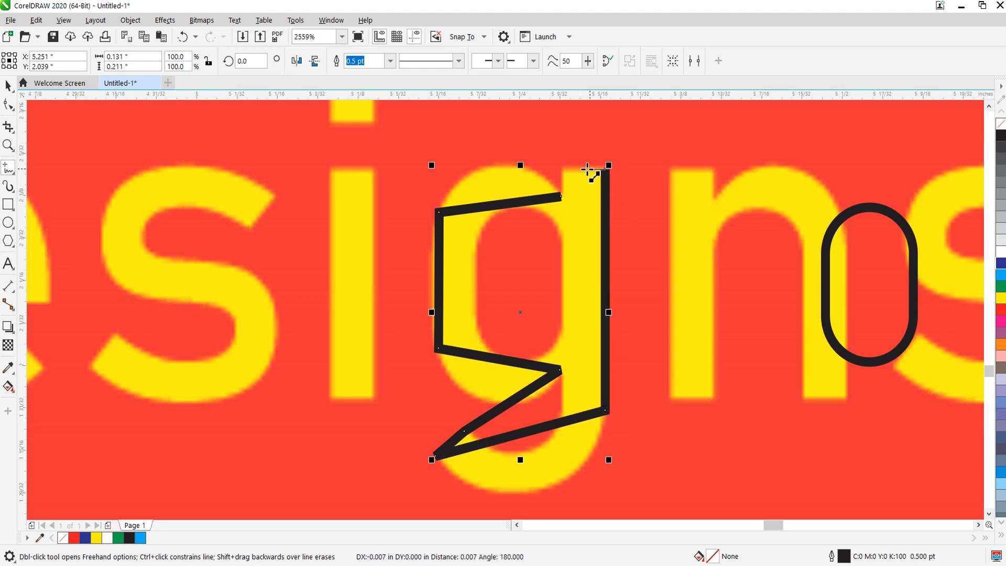
{"action": "double_click", "coordinate": [560, 168]}
{"action": "left_click", "coordinate": [561, 197]}
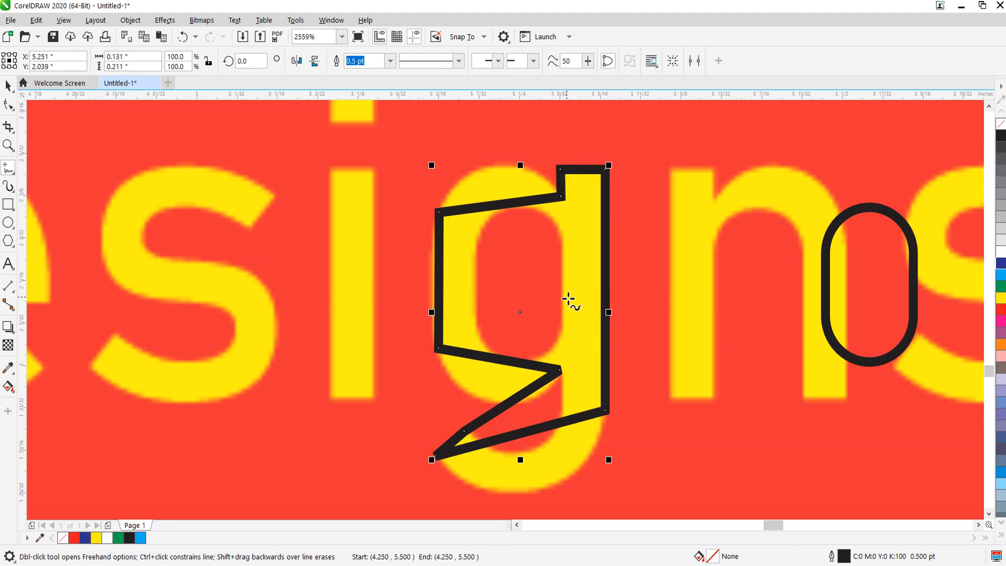
Convert the upper and left bowl segments of the "g" outline to curves and bend them outward to match the bitmap.
{"action": "left_click", "coordinate": [9, 104]}
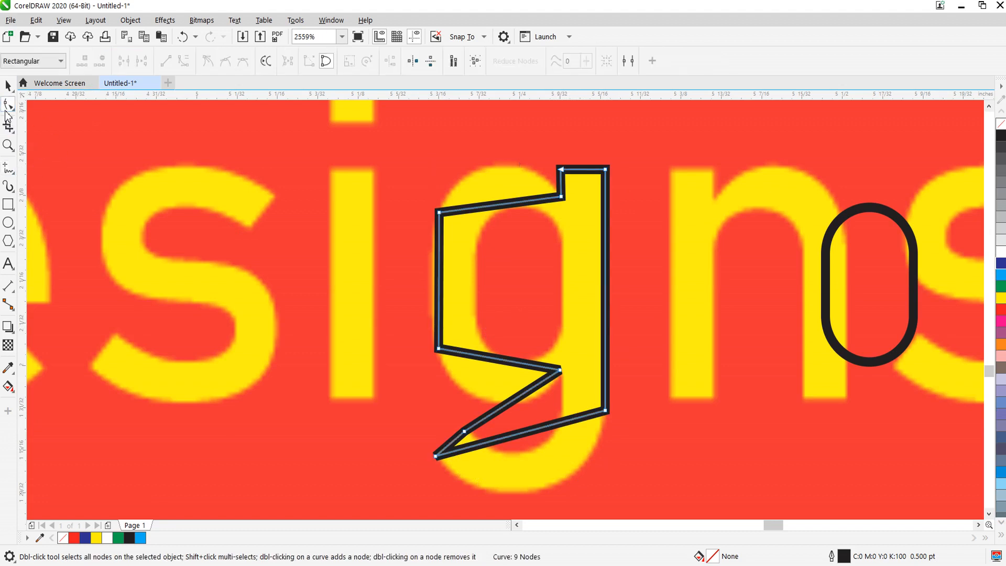
{"action": "left_click", "coordinate": [501, 205]}
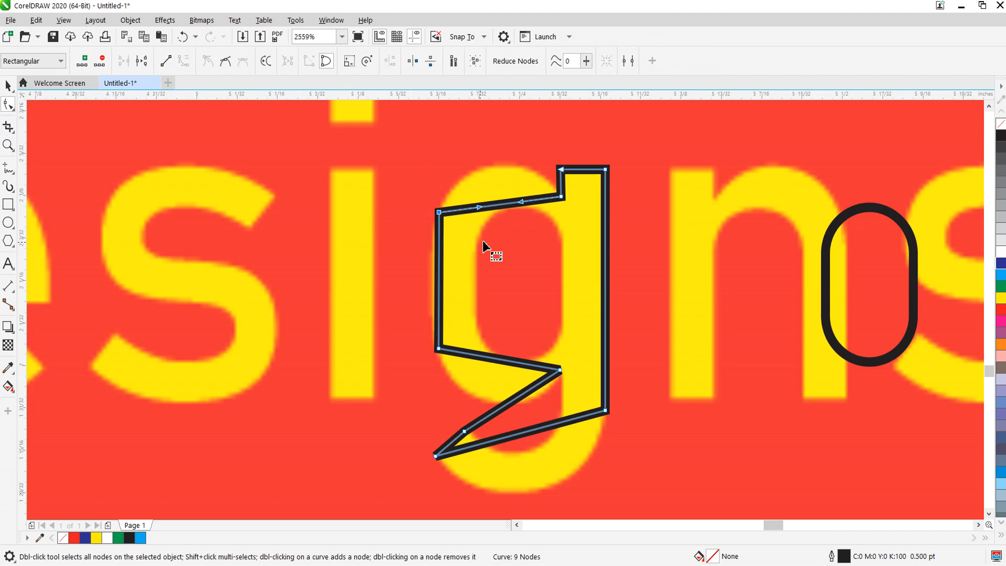
{"action": "left_click", "coordinate": [501, 200]}
{"action": "left_click_drag", "start_coordinate": [501, 203], "coordinate": [496, 165]}
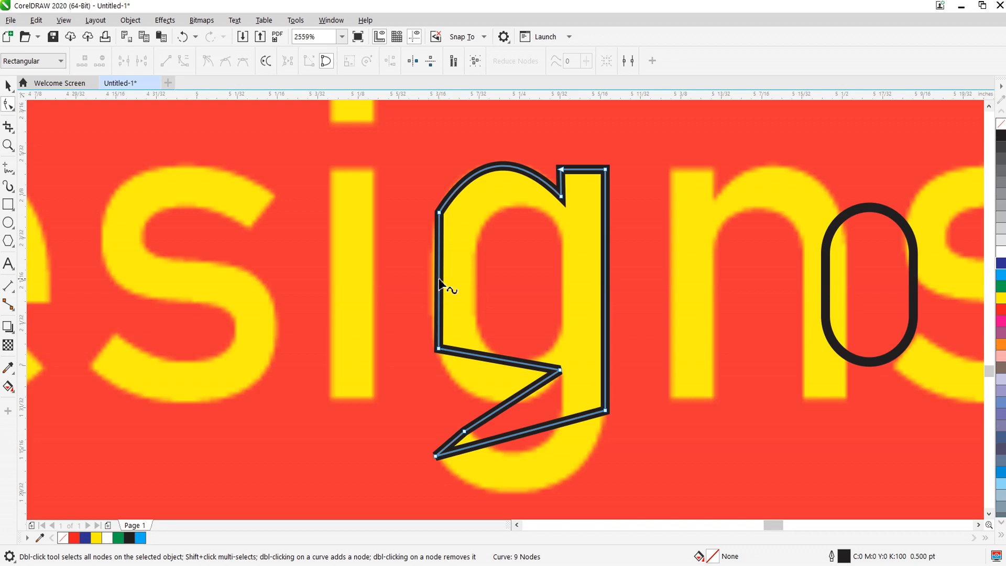
{"action": "left_click", "coordinate": [439, 279]}
{"action": "left_click", "coordinate": [180, 67]}
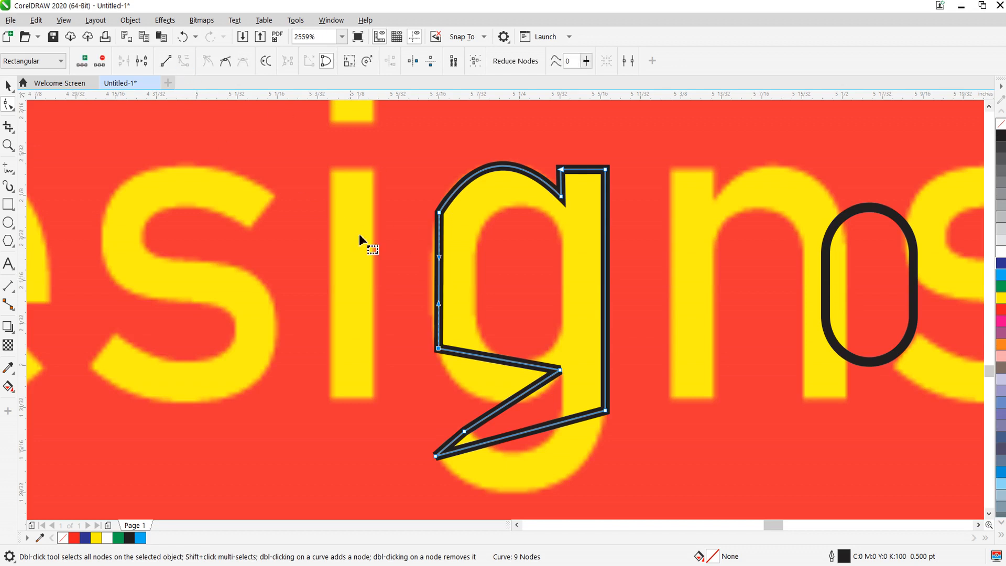
{"action": "left_click_drag", "start_coordinate": [439, 286], "coordinate": [431, 281]}
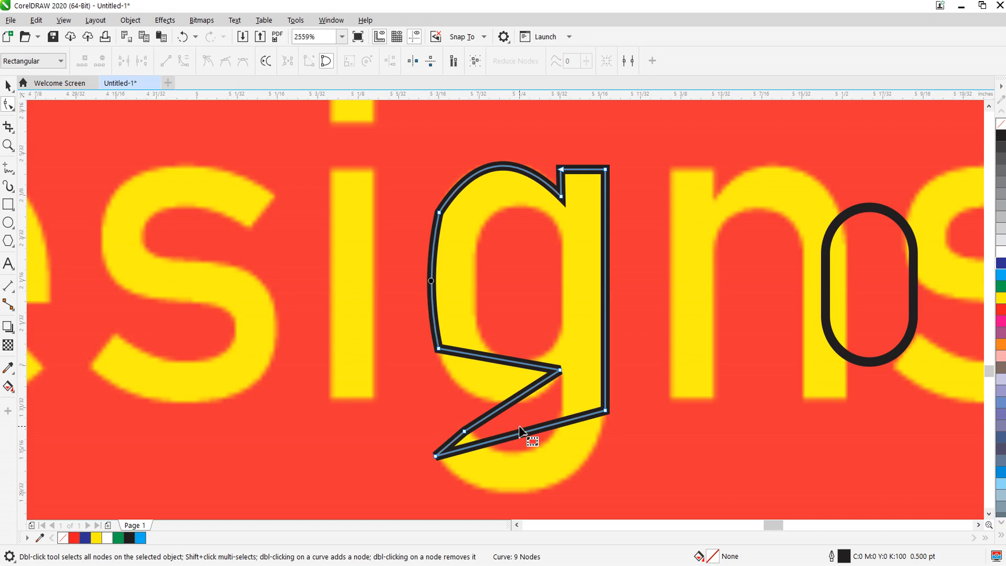
{"action": "left_click", "coordinate": [497, 358]}
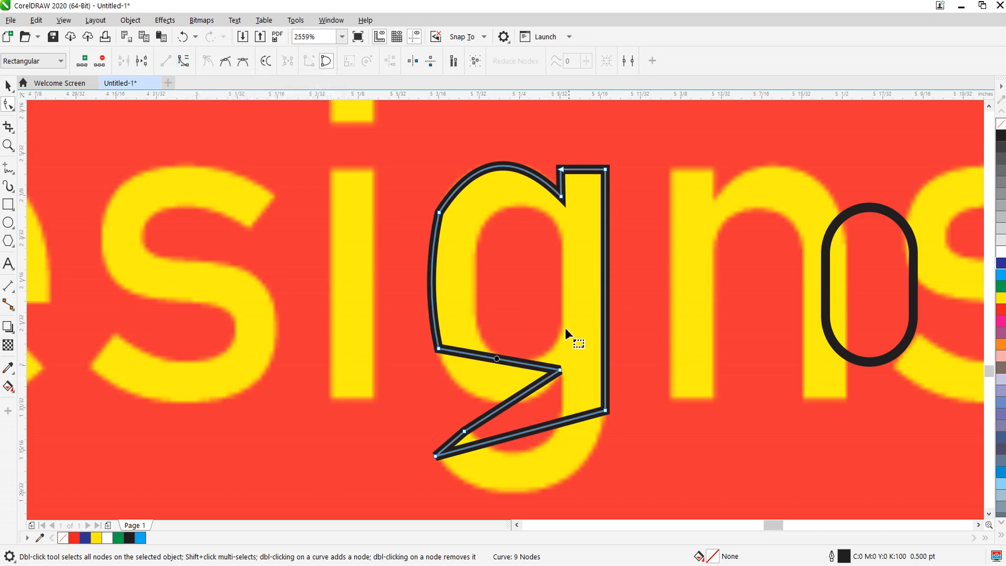
{"action": "key", "text": "ctrl+a"}
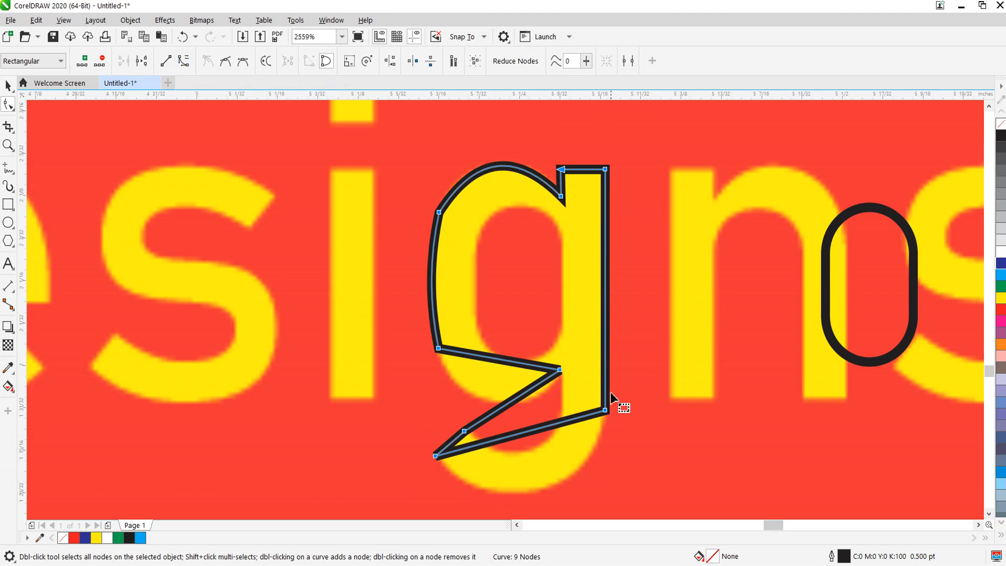
{"action": "key", "text": "space"}
{"action": "key", "text": "space"}
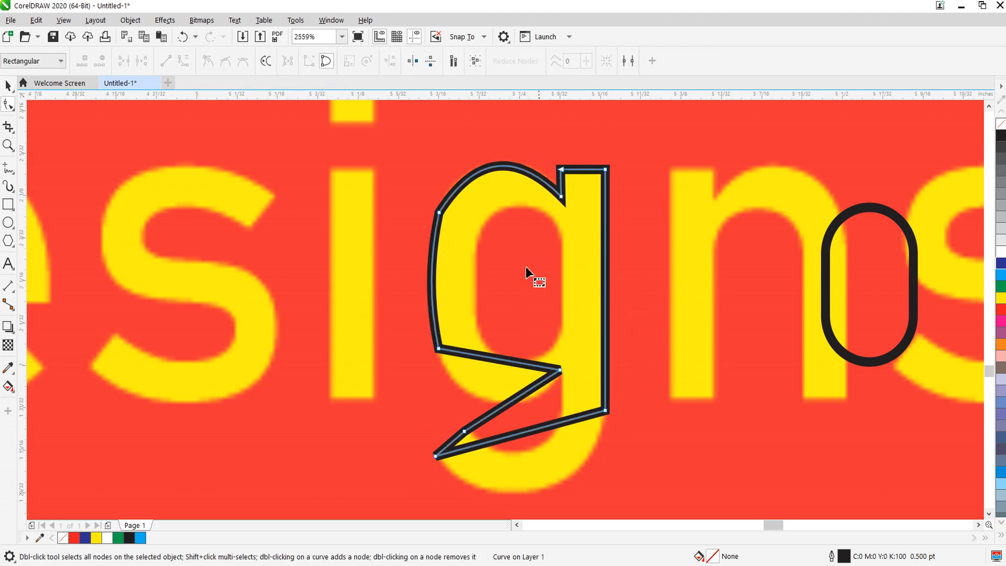
{"action": "scroll", "coordinate": [583, 307], "scroll_direction": "down", "scroll_amount": 8}
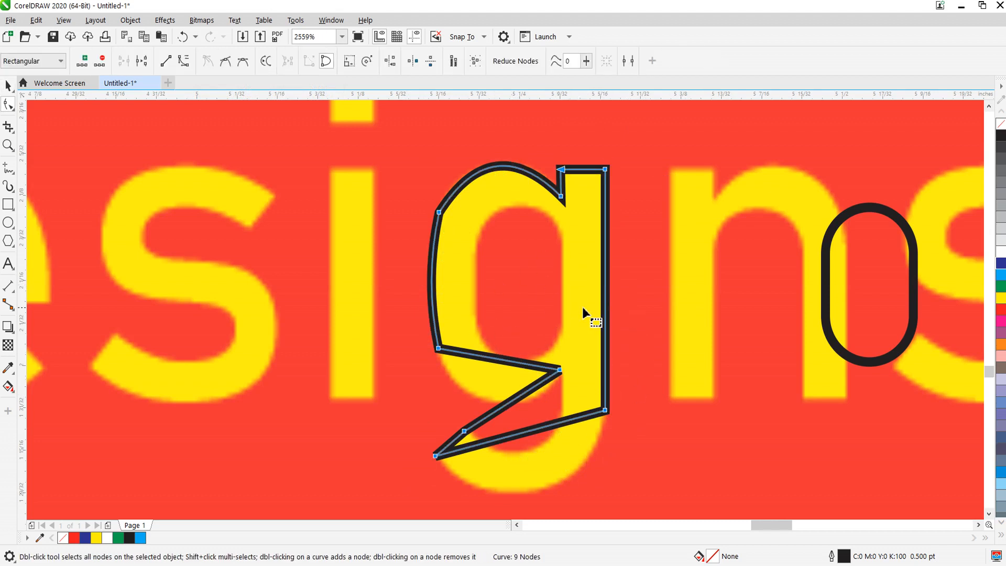
{"action": "scroll", "coordinate": [583, 307], "scroll_direction": "up", "scroll_amount": 8}
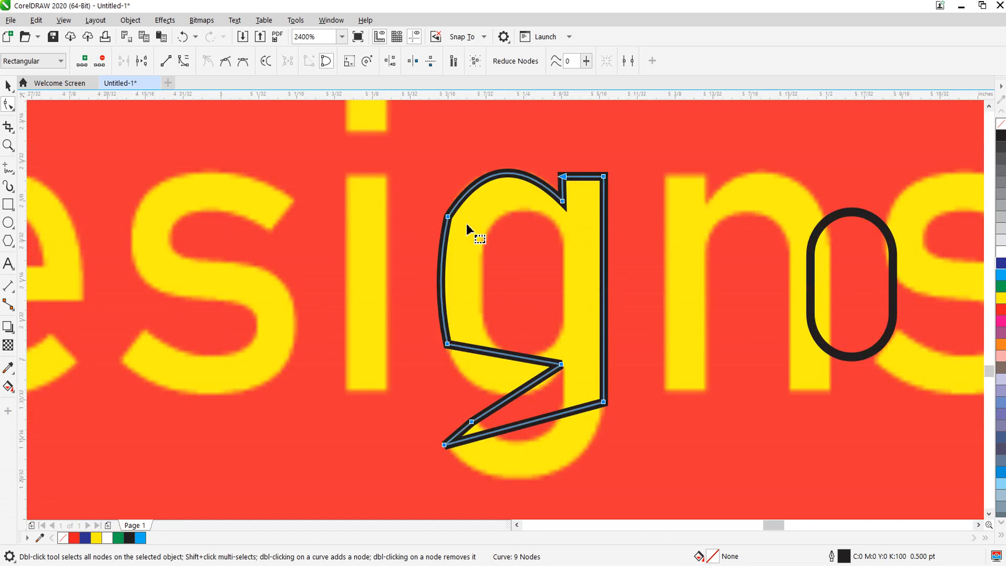
{"action": "key", "text": "space"}
{"action": "left_click", "coordinate": [701, 276]}
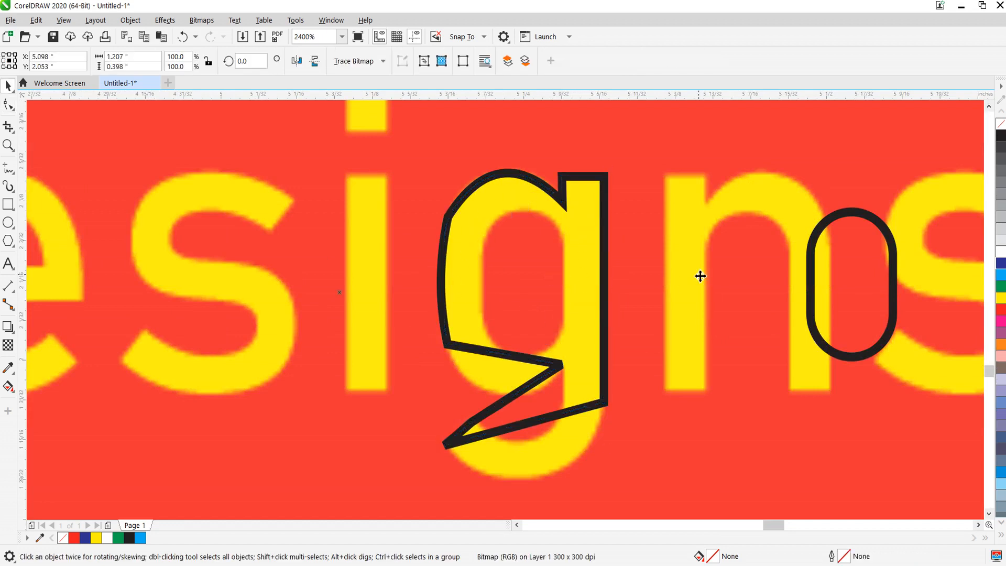
{"action": "left_click", "coordinate": [533, 292]}
{"action": "key", "text": "space"}
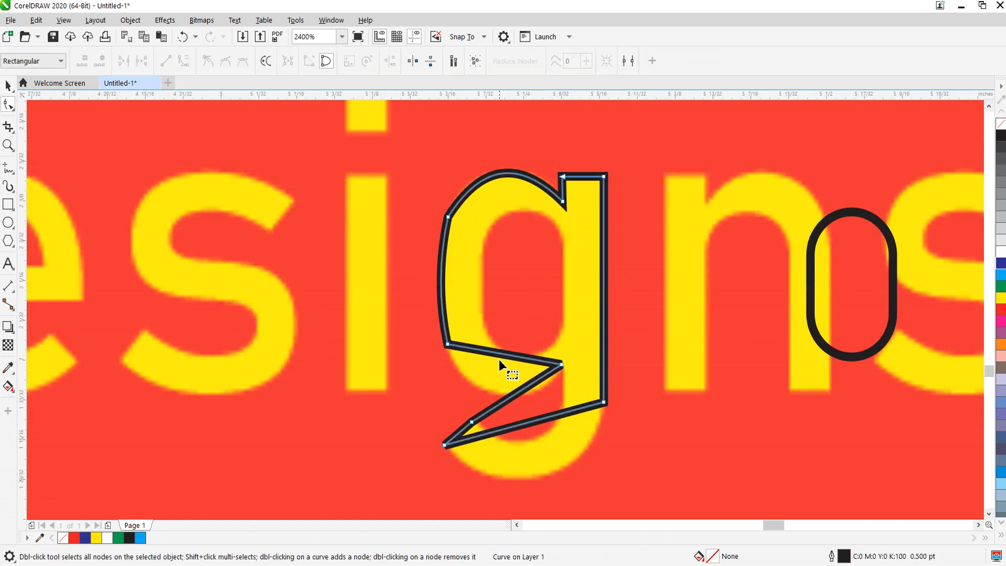
Select all nodes of the "g" outline, convert its remaining straight segments to curves, and deselect the nodes.
{"action": "left_click", "coordinate": [441, 293]}
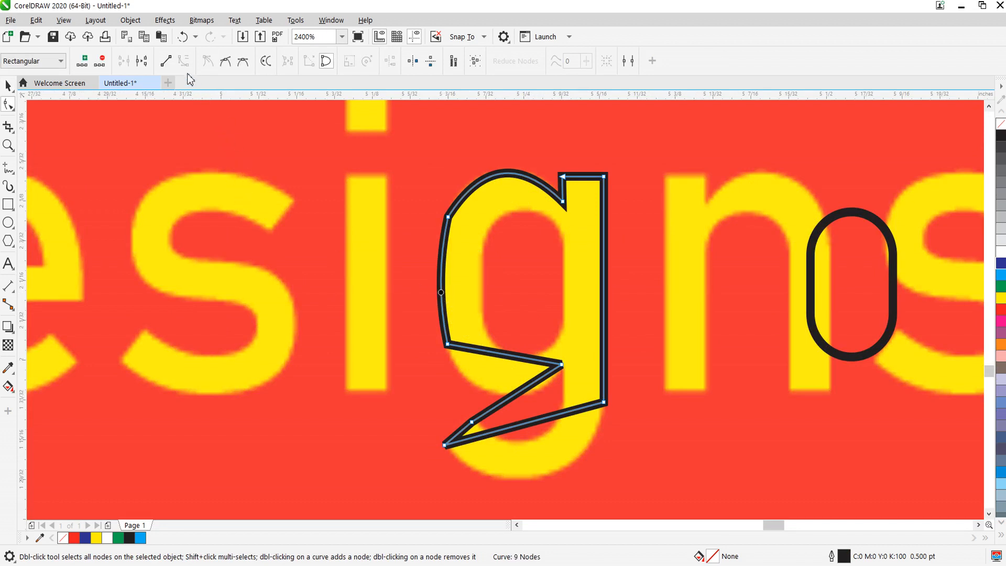
{"action": "left_click", "coordinate": [604, 296]}
{"action": "key", "text": "ctrl+a"}
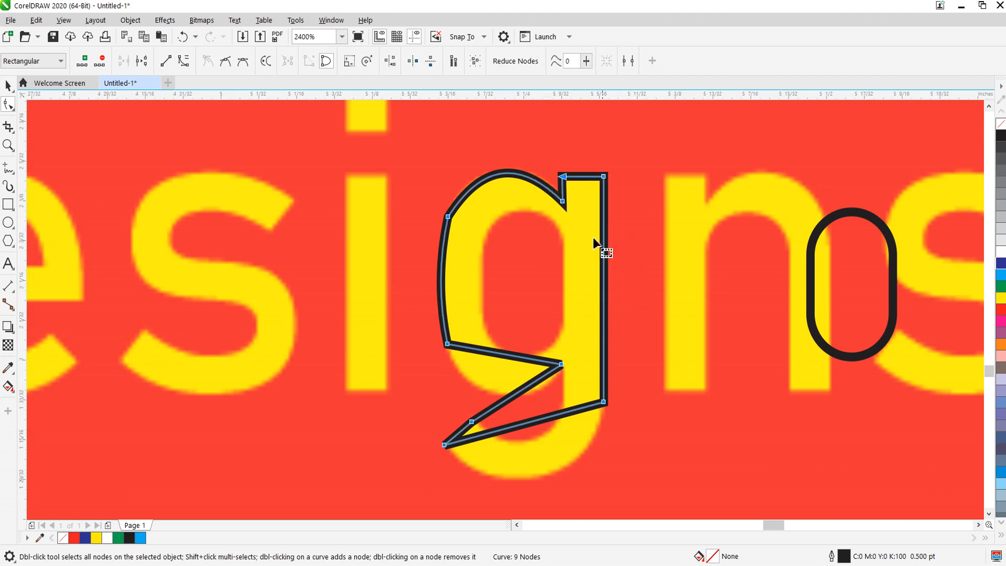
{"action": "left_click", "coordinate": [184, 64]}
{"action": "left_click", "coordinate": [532, 457]}
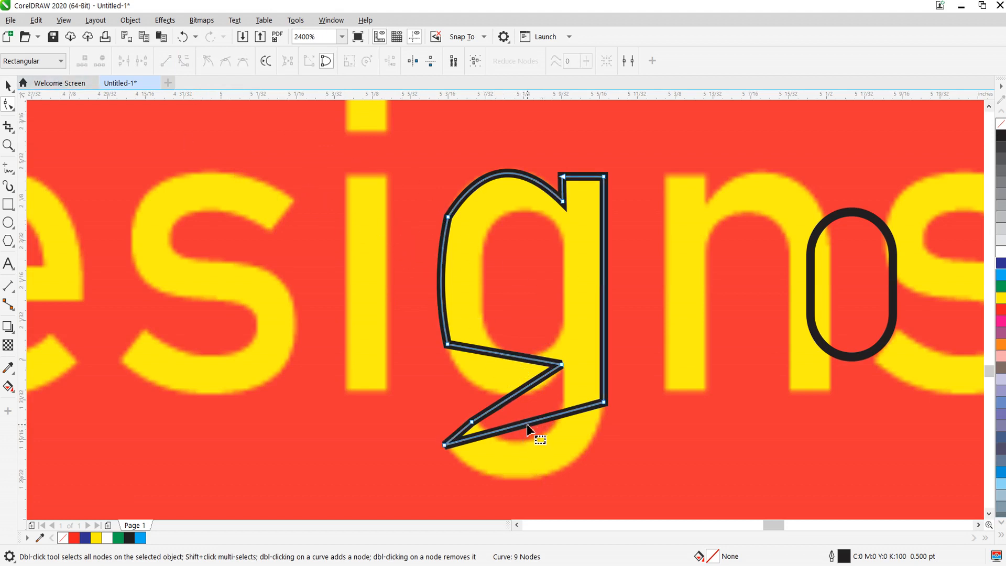
Bend the outer and inner tail segments and the lower bowl segment of the "g" to follow the bitmap letter.
{"action": "left_click_drag", "start_coordinate": [527, 424], "coordinate": [544, 473]}
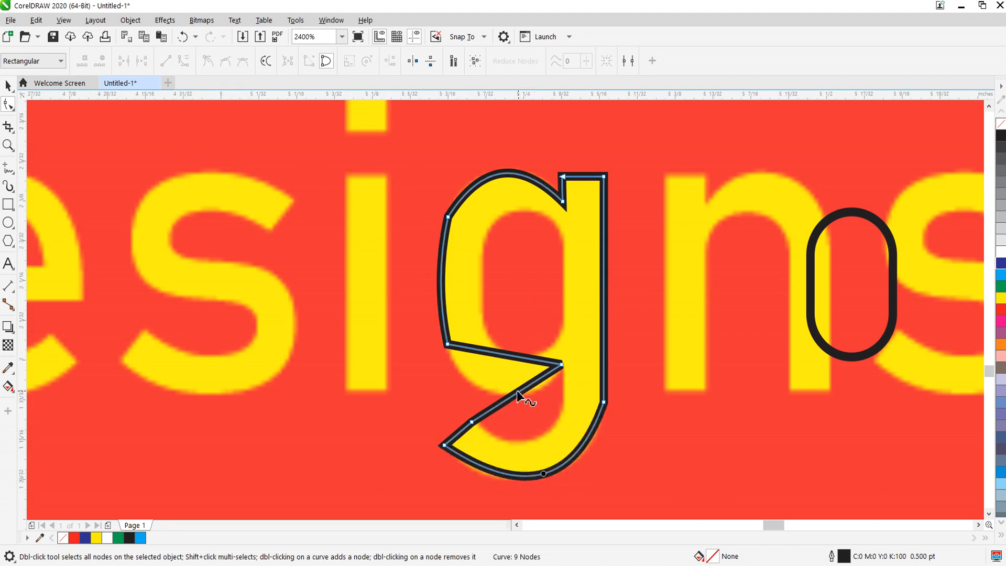
{"action": "left_click_drag", "start_coordinate": [515, 395], "coordinate": [543, 435]}
{"action": "left_click", "coordinate": [500, 354]}
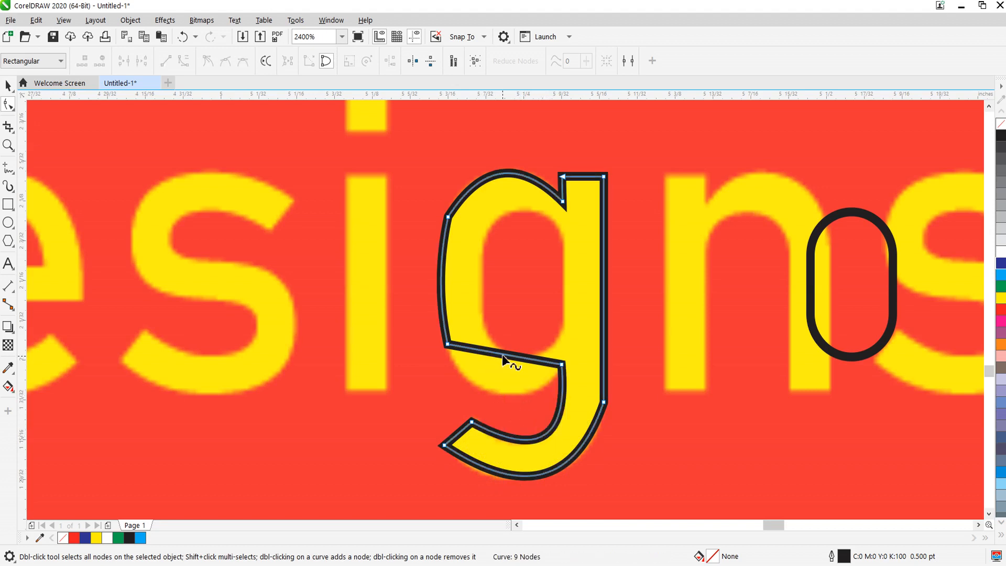
{"action": "left_click_drag", "start_coordinate": [502, 355], "coordinate": [495, 391]}
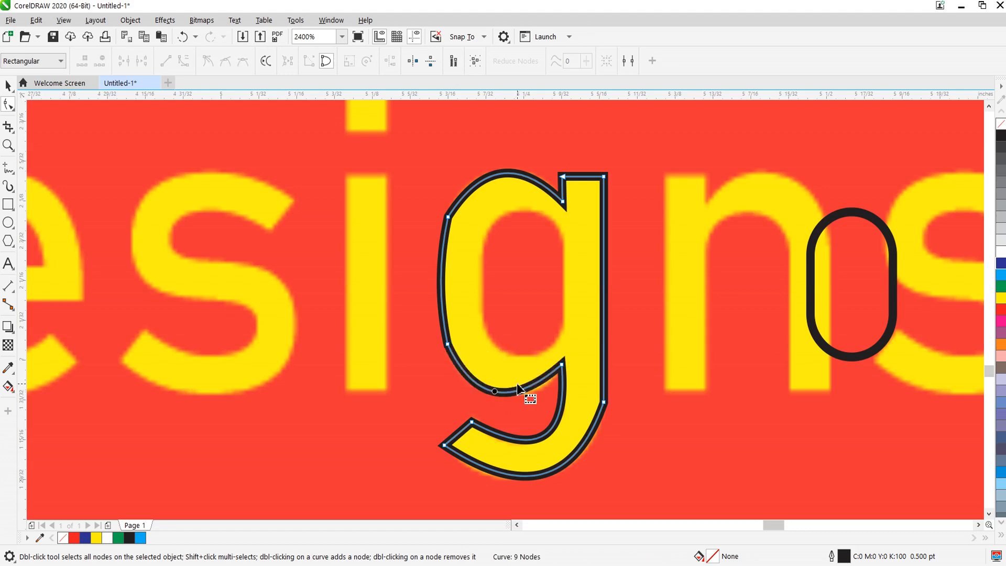
Adjust both control handles of the tail's outer curve on the "g" so it follows the yellow edge.
{"action": "scroll", "coordinate": [517, 388], "scroll_direction": "up", "scroll_amount": 4}
{"action": "left_click_drag", "start_coordinate": [301, 373], "coordinate": [434, 453]}
{"action": "scroll", "coordinate": [456, 330], "scroll_direction": "down", "scroll_amount": 2}
{"action": "scroll", "coordinate": [523, 439], "scroll_direction": "up", "scroll_amount": 2}
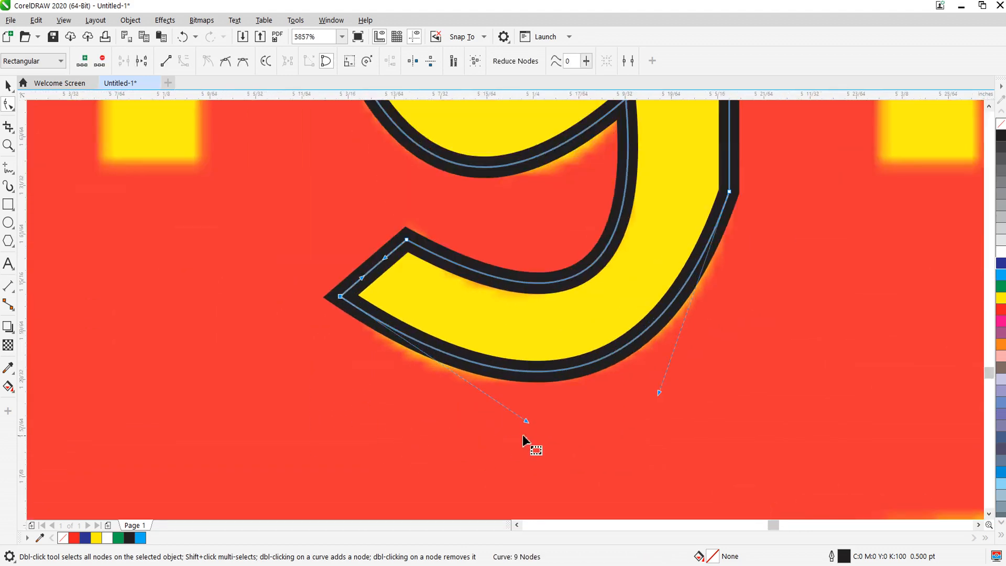
{"action": "left_click_drag", "start_coordinate": [527, 422], "coordinate": [475, 426]}
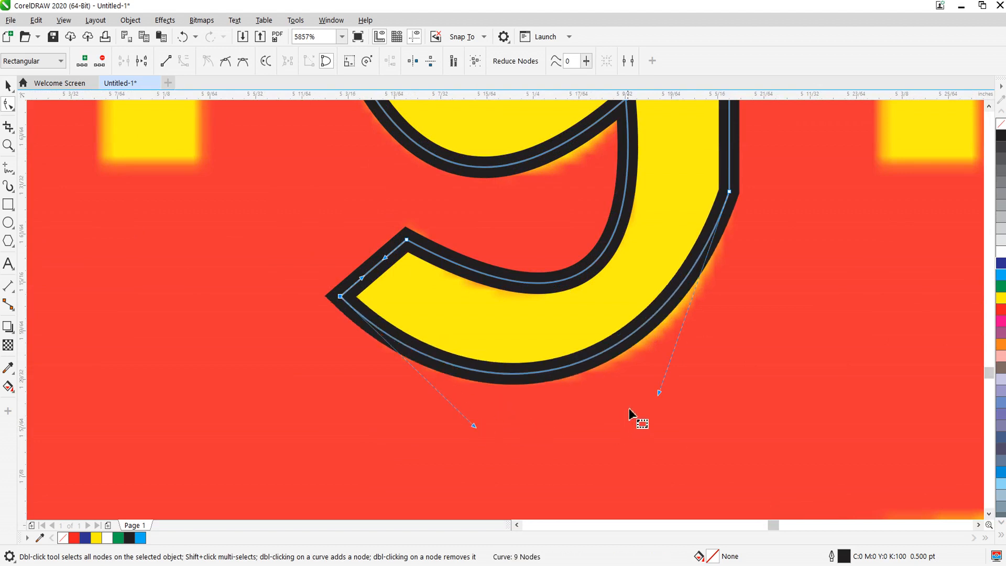
{"action": "left_click_drag", "start_coordinate": [659, 393], "coordinate": [707, 403]}
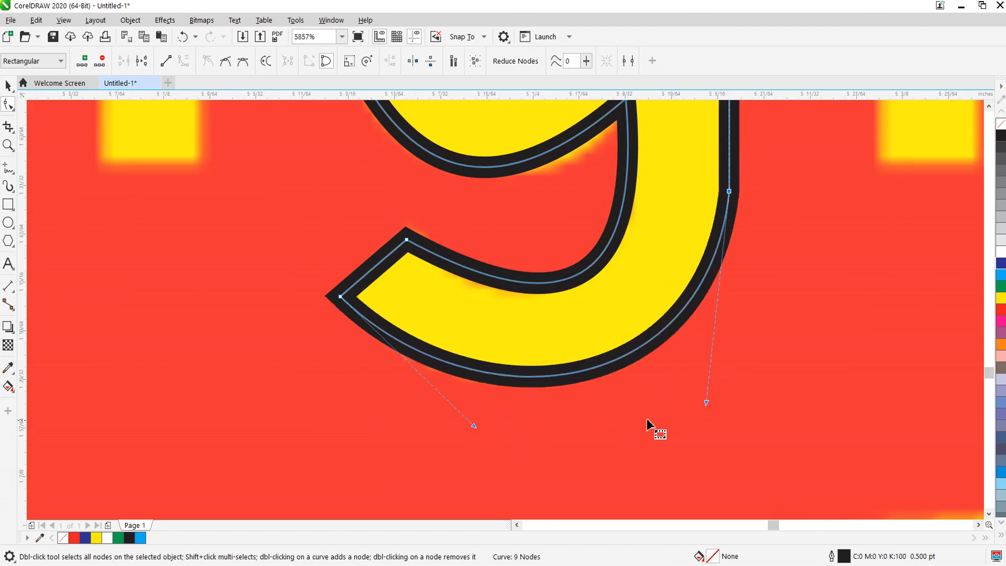
Refine the control handles of the lower bowl curve and the tail's inner curve on the "g" to fit the bitmap.
{"action": "scroll", "coordinate": [577, 399], "scroll_direction": "down", "scroll_amount": 3}
{"action": "scroll", "coordinate": [582, 304], "scroll_direction": "up", "scroll_amount": 2}
{"action": "left_click", "coordinate": [580, 286]}
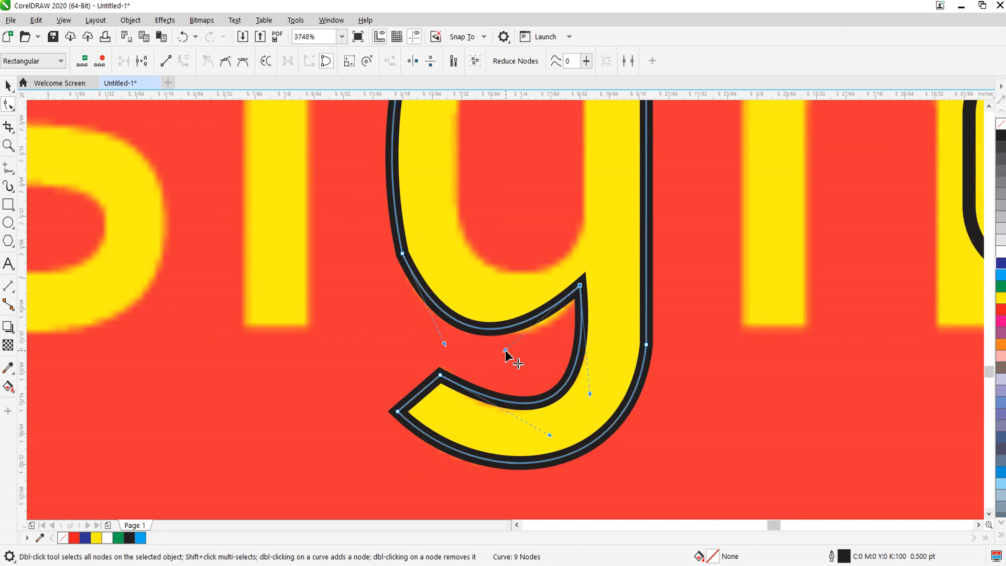
{"action": "left_click_drag", "start_coordinate": [506, 350], "coordinate": [545, 351]}
{"action": "left_click_drag", "start_coordinate": [448, 345], "coordinate": [423, 394]}
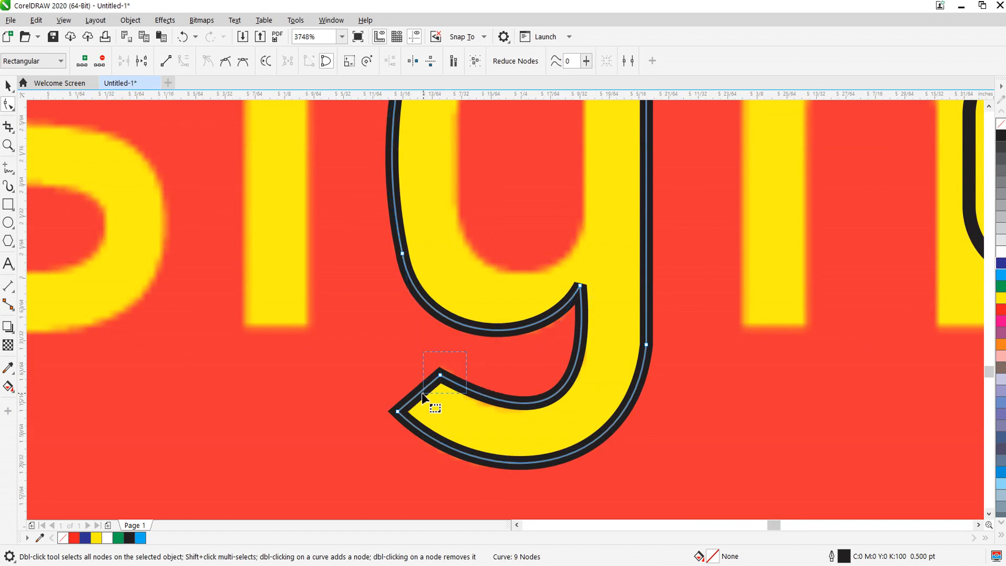
{"action": "left_click_drag", "start_coordinate": [594, 397], "coordinate": [604, 381]}
{"action": "left_click_drag", "start_coordinate": [543, 443], "coordinate": [532, 449]}
Spread the two control handles of the upper bowl curve on the "g" to make its arch rounder.
{"action": "scroll", "coordinate": [531, 450], "scroll_direction": "down", "scroll_amount": 1}
{"action": "scroll", "coordinate": [458, 320], "scroll_direction": "up", "scroll_amount": 1}
{"action": "scroll", "coordinate": [467, 198], "scroll_direction": "down", "scroll_amount": 1}
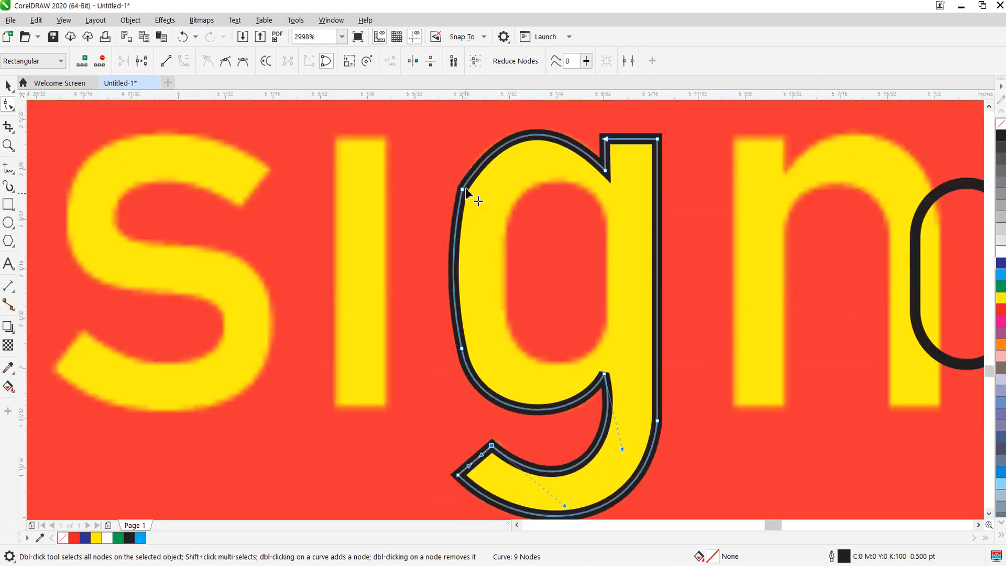
{"action": "scroll", "coordinate": [461, 261], "scroll_direction": "up", "scroll_amount": 1}
{"action": "scroll", "coordinate": [490, 197], "scroll_direction": "down", "scroll_amount": 1}
{"action": "scroll", "coordinate": [470, 190], "scroll_direction": "up", "scroll_amount": 1}
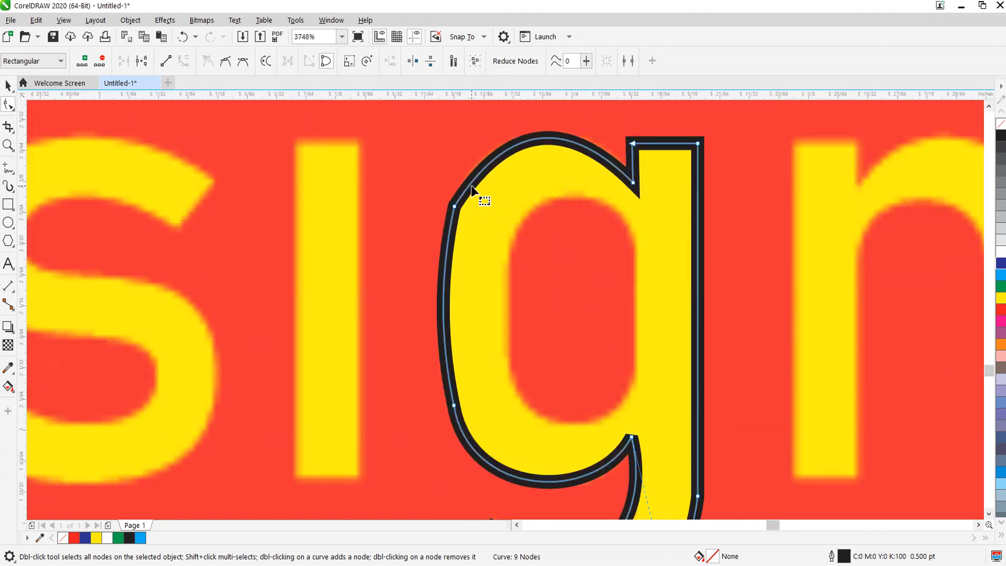
{"action": "left_click", "coordinate": [454, 208]}
{"action": "left_click_drag", "start_coordinate": [504, 125], "coordinate": [481, 129]}
{"action": "left_click_drag", "start_coordinate": [565, 115], "coordinate": [587, 109]}
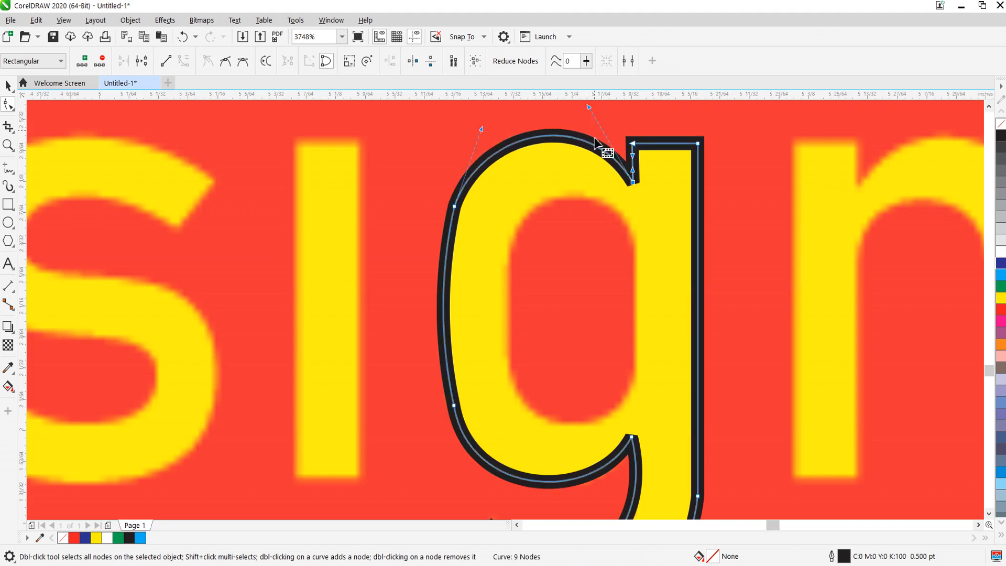
Move the spare rounded rectangle from between the "n" and last "s" into the opening of the "g", and deselect it.
{"action": "scroll", "coordinate": [590, 116], "scroll_direction": "down", "scroll_amount": 1}
{"action": "scroll", "coordinate": [552, 231], "scroll_direction": "down", "scroll_amount": 2}
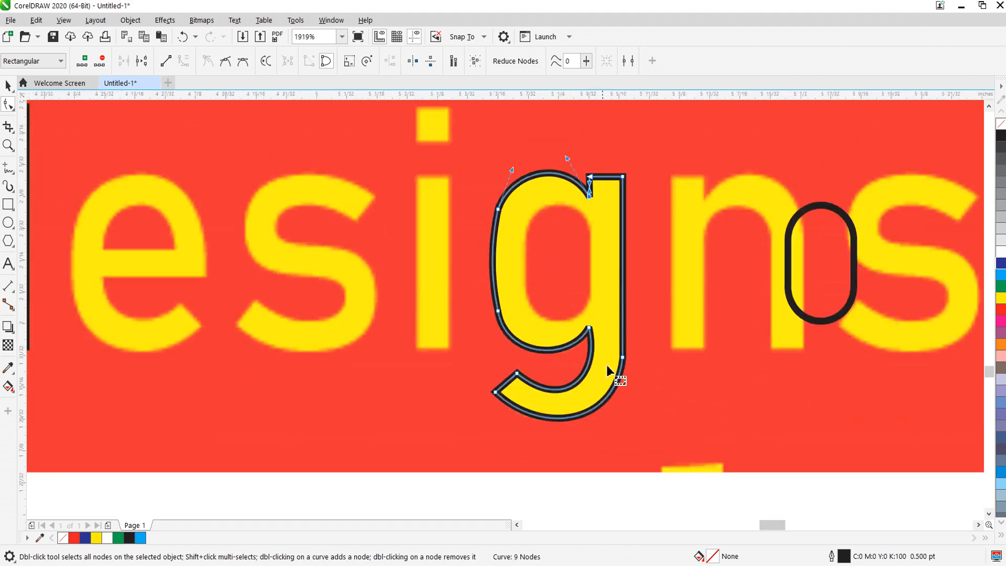
{"action": "key", "text": "space"}
{"action": "scroll", "coordinate": [693, 338], "scroll_direction": "up", "scroll_amount": 1}
{"action": "left_click_drag", "start_coordinate": [785, 275], "coordinate": [524, 270]}
{"action": "scroll", "coordinate": [530, 278], "scroll_direction": "down", "scroll_amount": 3}
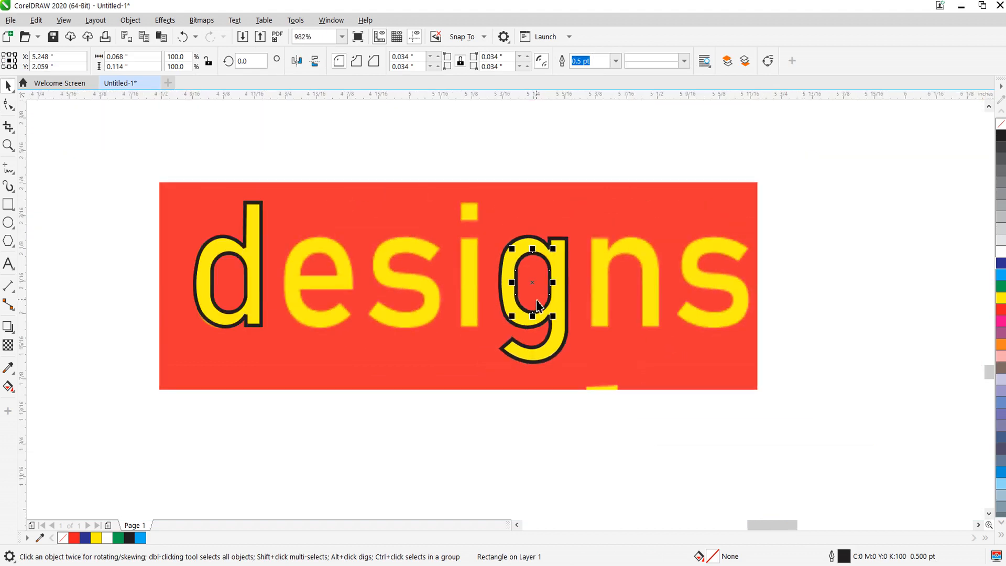
{"action": "left_click", "coordinate": [608, 468]}
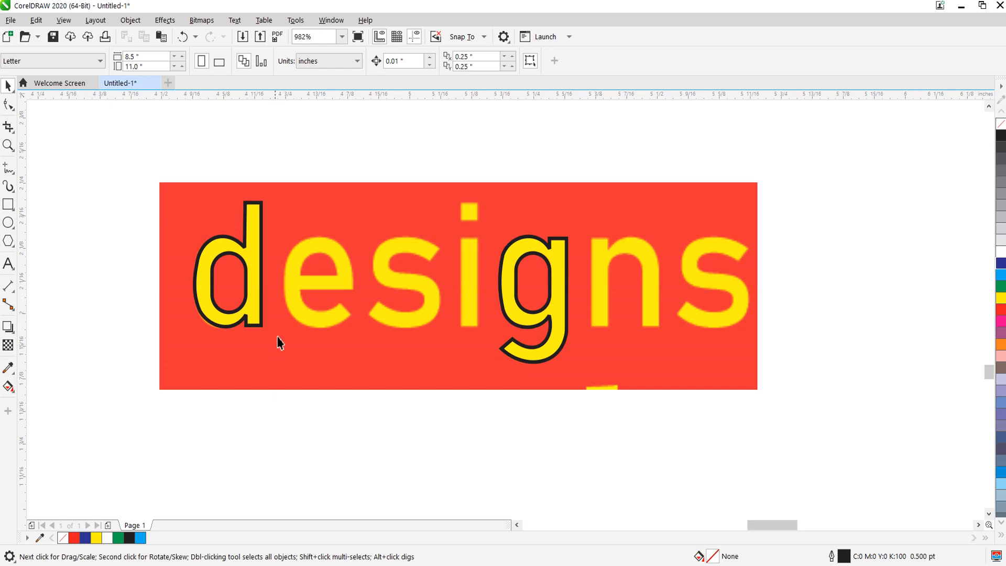
Move the reference bitmap horizontally to the right, clear of the traced "d" and "g" outlines.
{"action": "left_click", "coordinate": [276, 369]}
{"action": "left_click_drag", "start_coordinate": [255, 344], "coordinate": [768, 345]}
{"action": "scroll", "coordinate": [474, 352], "scroll_direction": "down", "scroll_amount": 2}
{"action": "scroll", "coordinate": [317, 308], "scroll_direction": "up", "scroll_amount": 3}
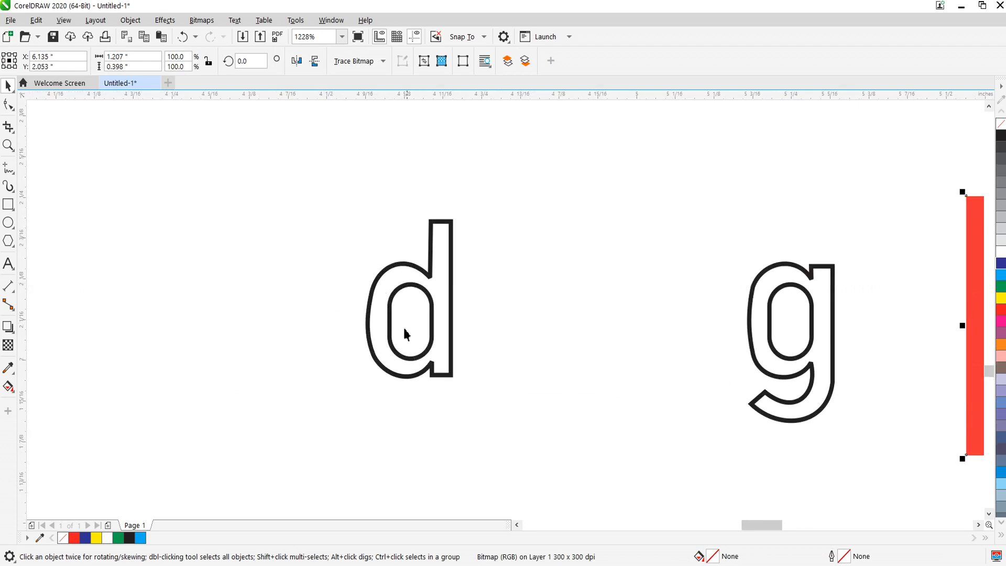
Select the traced "d" and "g" shapes in turn to inspect their outlines without the bitmap behind them.
{"action": "left_click", "coordinate": [431, 309]}
{"action": "left_click", "coordinate": [444, 252]}
{"action": "left_click", "coordinate": [775, 339]}
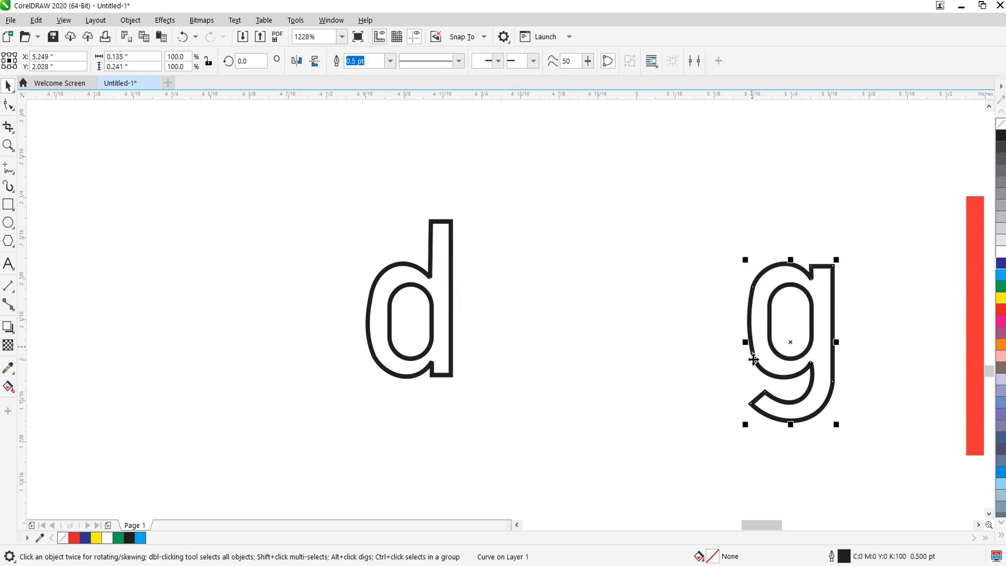
Group the four outlines of the traced "d" and "g", and ungroup them again.
{"action": "left_click_drag", "start_coordinate": [320, 160], "coordinate": [382, 189]}
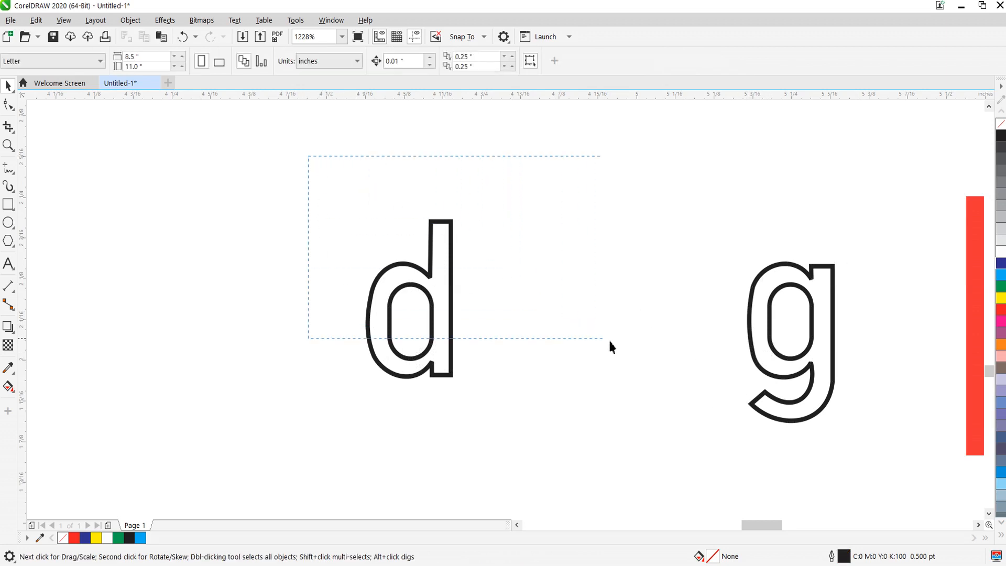
{"action": "left_click_drag", "start_coordinate": [871, 458], "coordinate": [875, 461]}
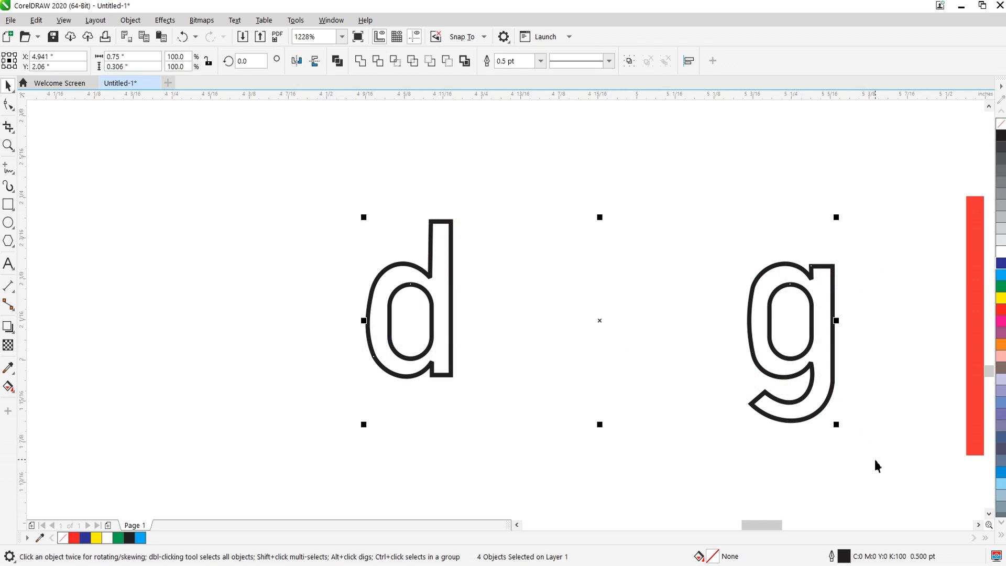
{"action": "key", "text": "ctrl+g"}
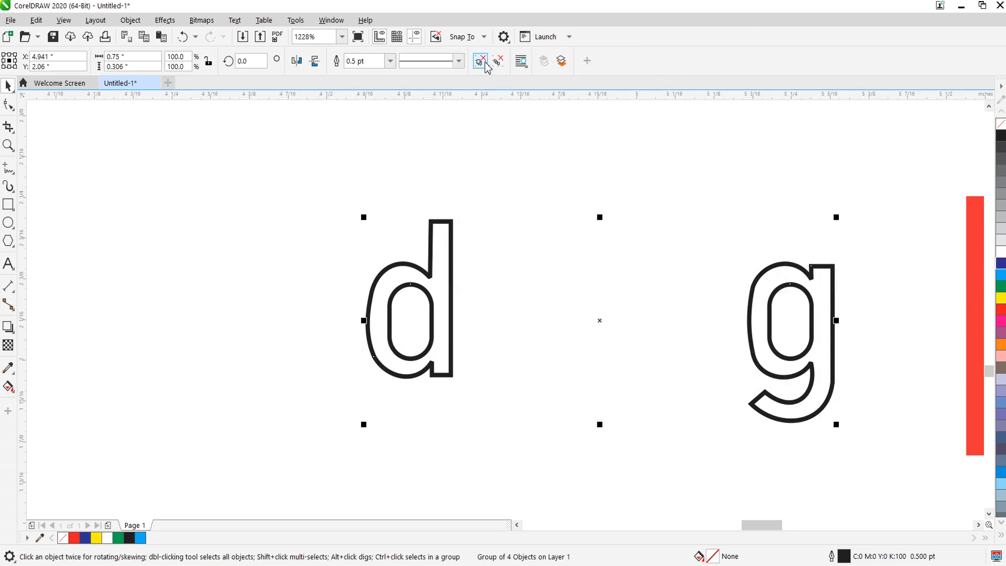
{"action": "key", "text": "ctrl+u"}
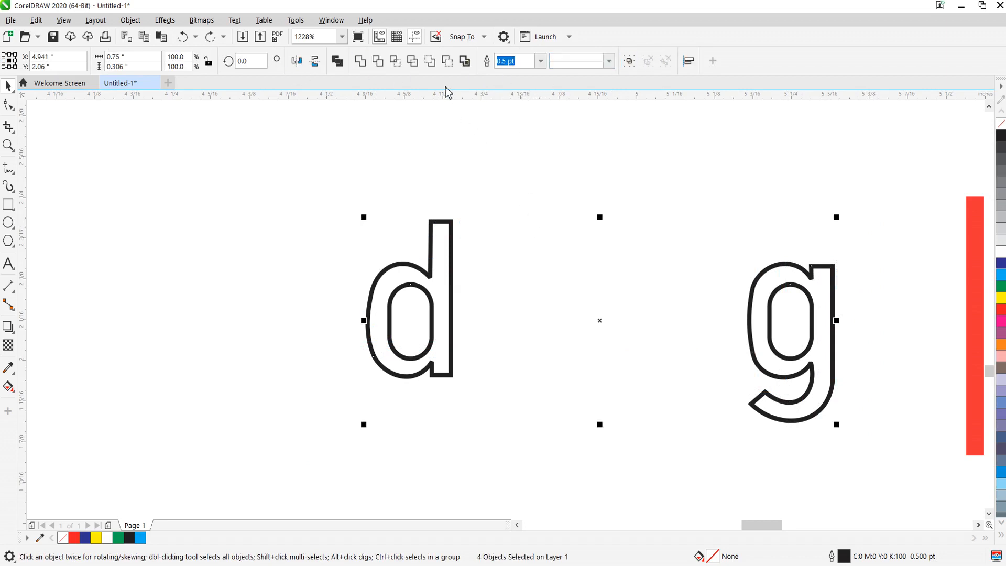
Group the "d" and "g" outlines once more, ungroup them into separate objects, and deselect them.
{"action": "left_click", "coordinate": [629, 61]}
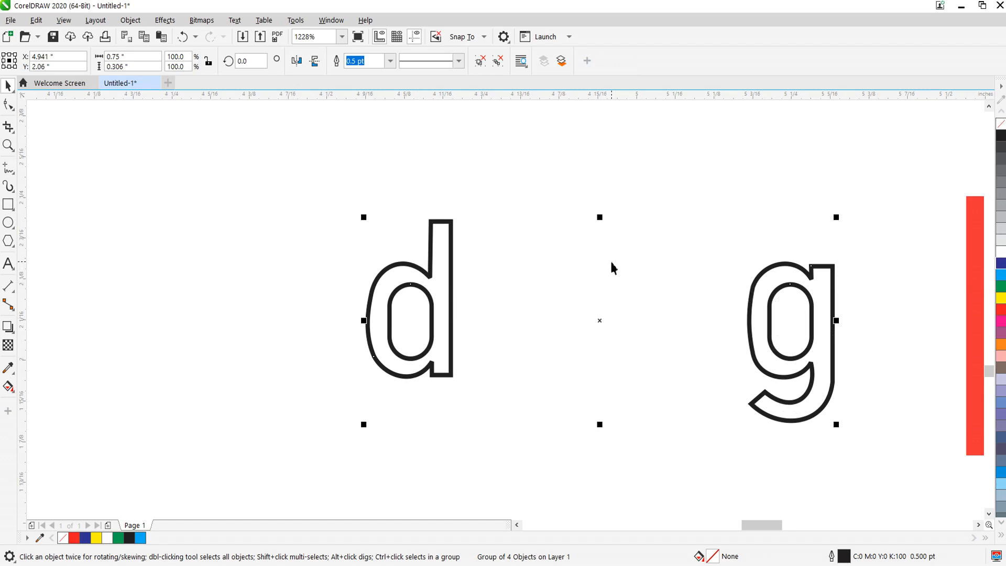
{"action": "left_click", "coordinate": [681, 187]}
{"action": "left_click", "coordinate": [451, 261]}
{"action": "key", "text": "ctrl+u"}
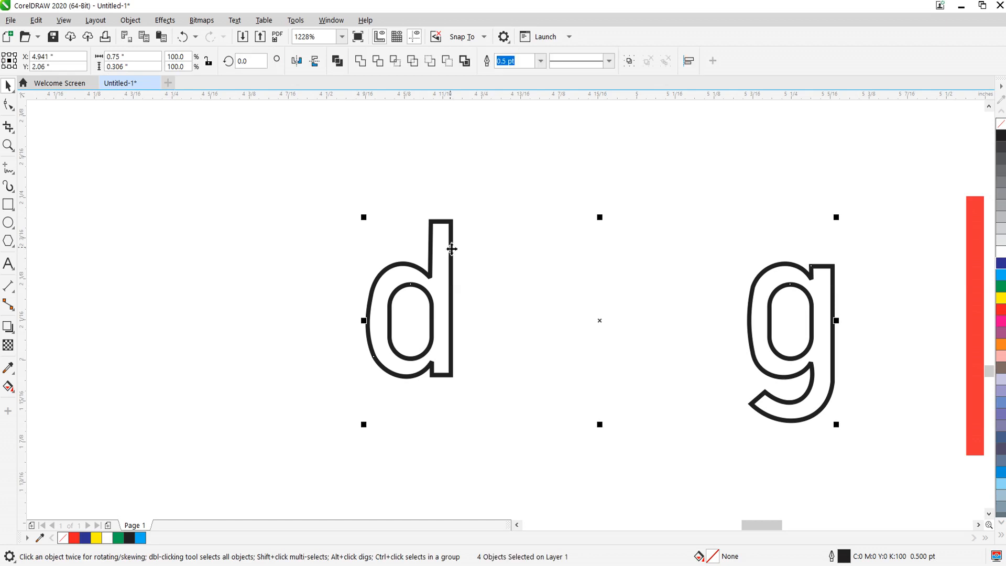
{"action": "key", "text": "ctrl+z"}
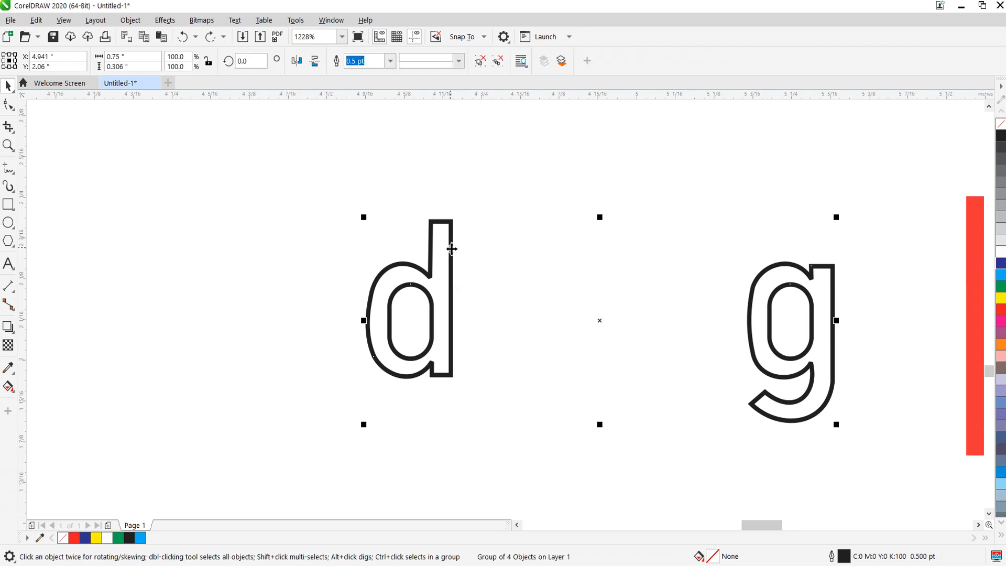
{"action": "left_click", "coordinate": [481, 61]}
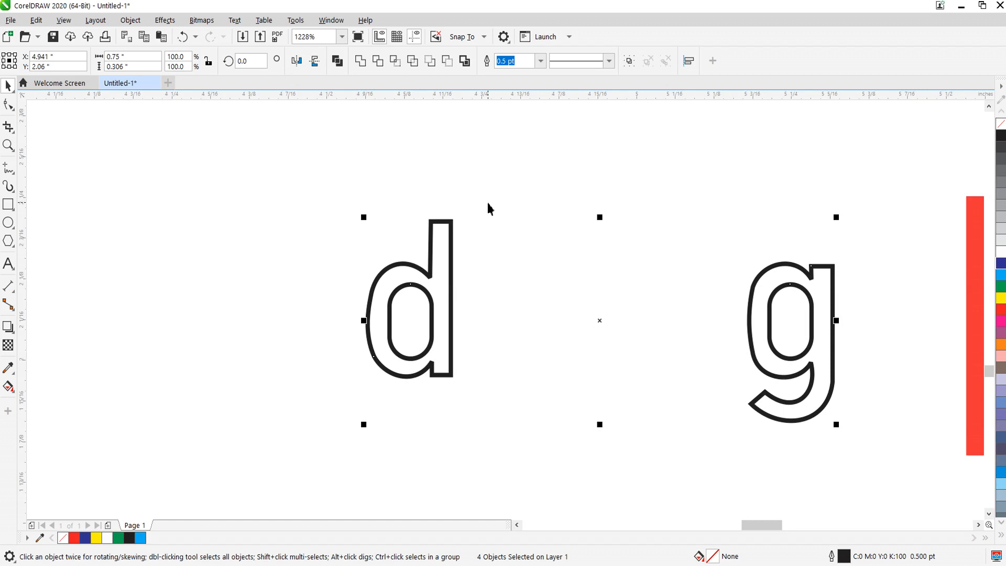
{"action": "left_click", "coordinate": [482, 264]}
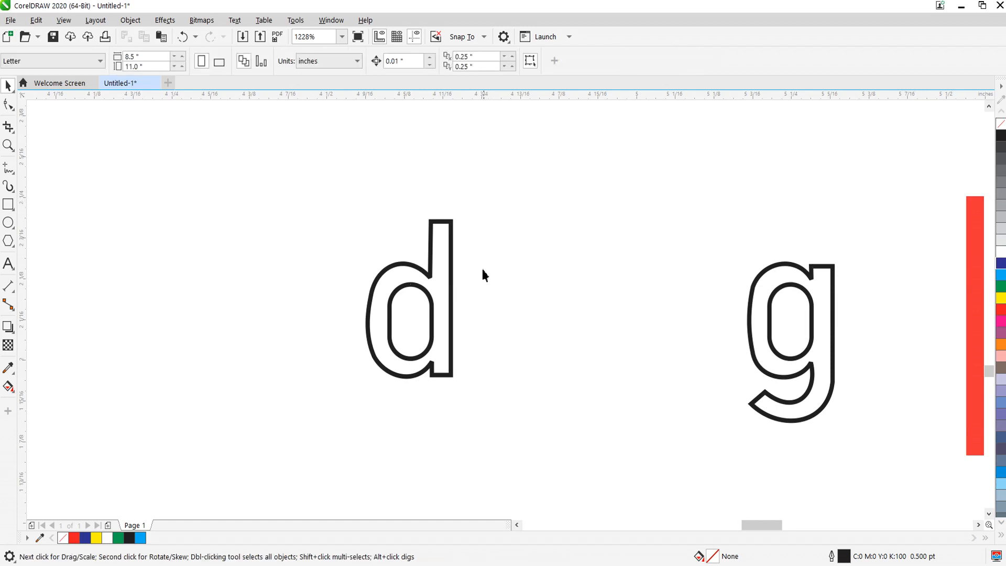
Fill the traced "d" outline with red and its inner rounded rectangle with white.
{"action": "scroll", "coordinate": [440, 312], "scroll_direction": "up", "scroll_amount": 3}
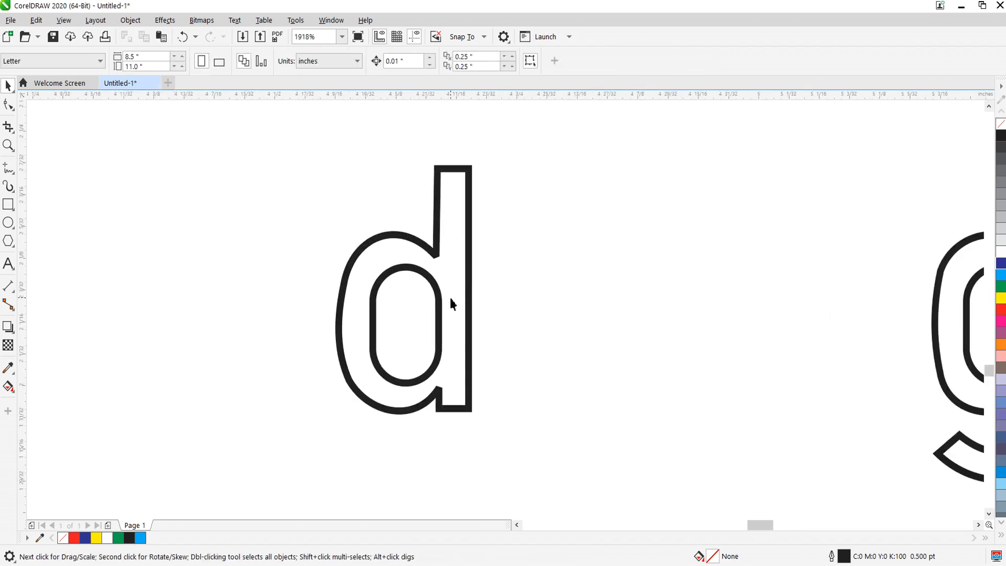
{"action": "scroll", "coordinate": [442, 328], "scroll_direction": "down", "scroll_amount": 2}
{"action": "scroll", "coordinate": [441, 328], "scroll_direction": "up", "scroll_amount": 3}
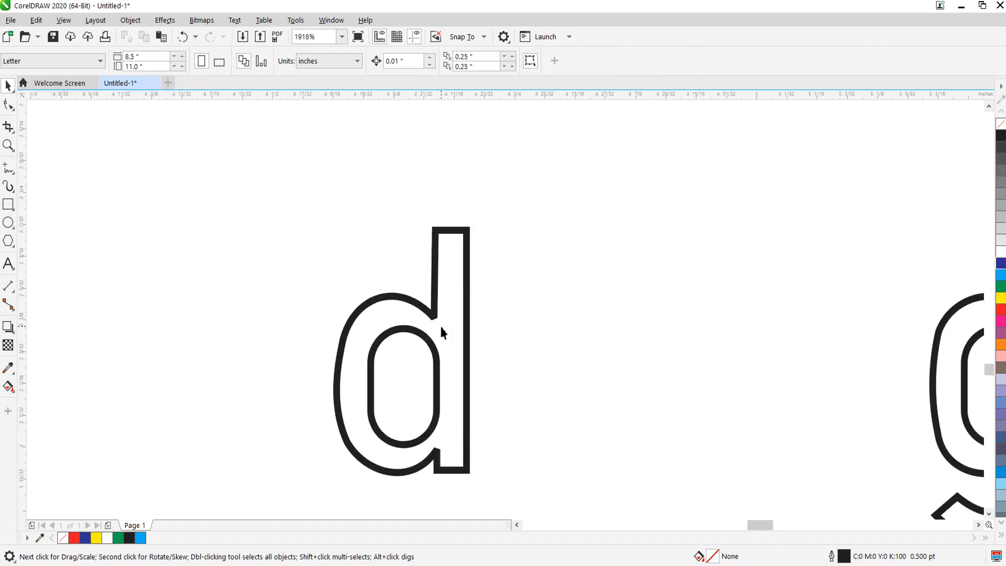
{"action": "left_click", "coordinate": [431, 352]}
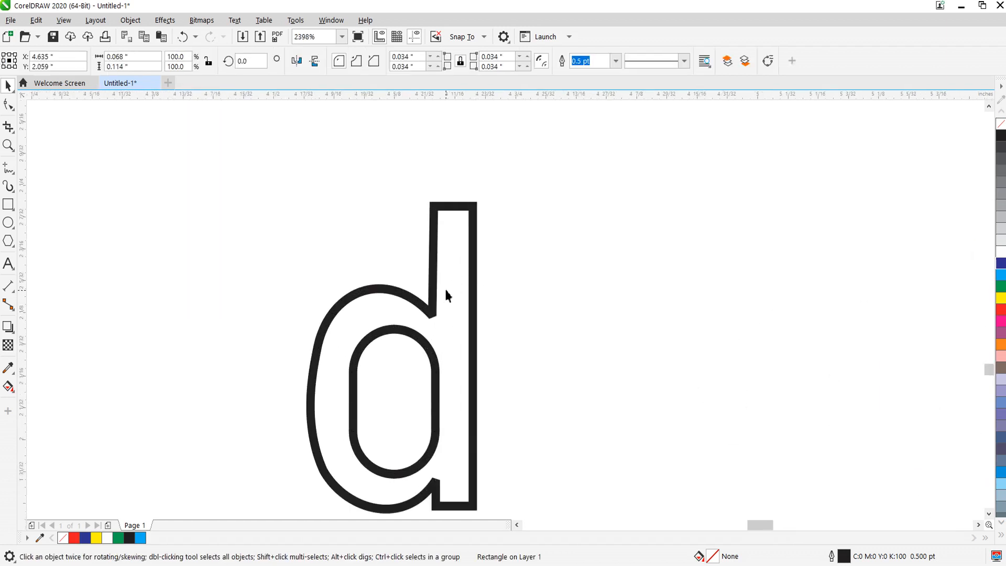
{"action": "scroll", "coordinate": [446, 294], "scroll_direction": "down", "scroll_amount": 1}
{"action": "scroll", "coordinate": [449, 332], "scroll_direction": "up", "scroll_amount": 1}
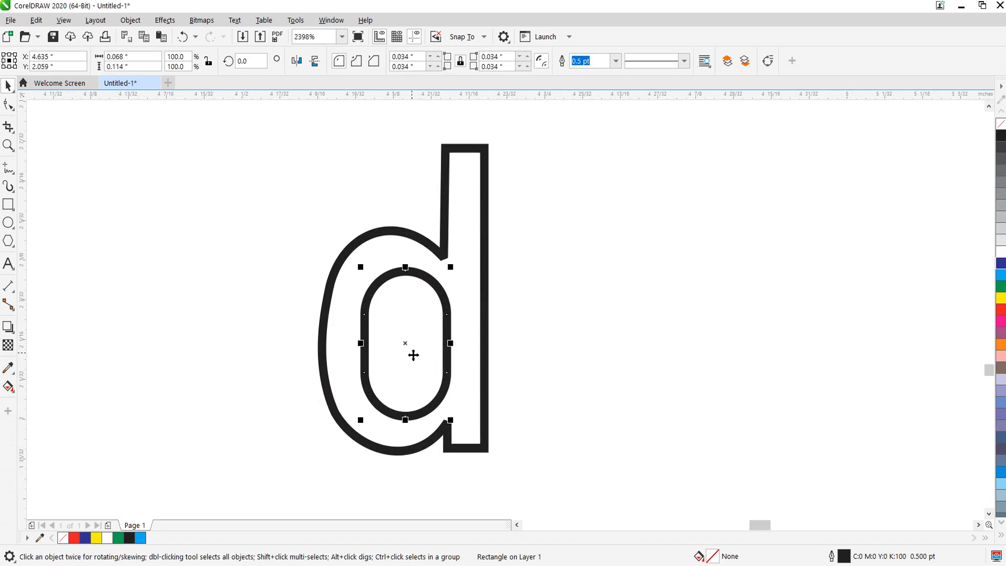
{"action": "scroll", "coordinate": [414, 352], "scroll_direction": "down", "scroll_amount": 2}
{"action": "left_click", "coordinate": [457, 293]}
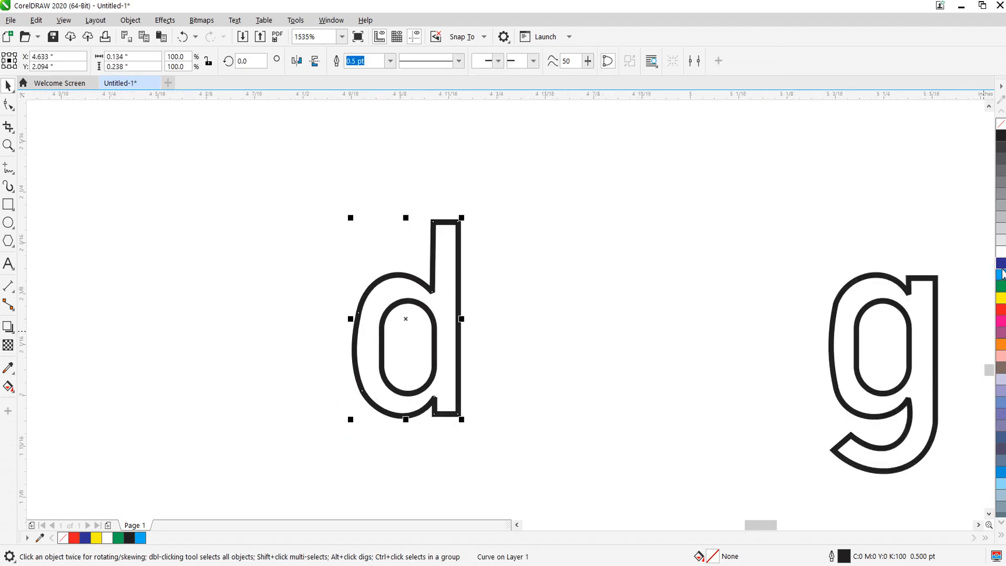
{"action": "left_click", "coordinate": [1002, 313]}
{"action": "left_click", "coordinate": [399, 344]}
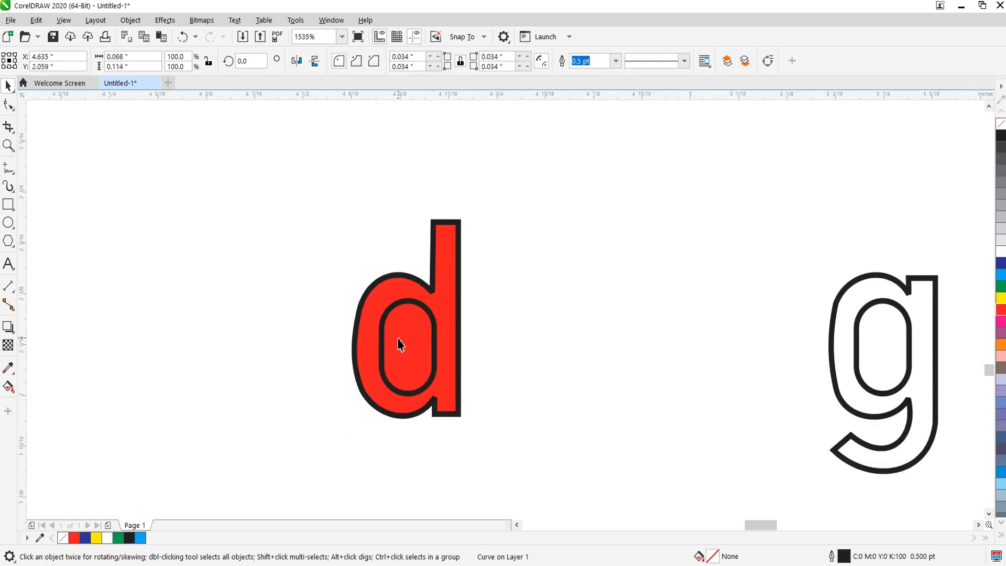
{"action": "left_click", "coordinate": [1001, 252]}
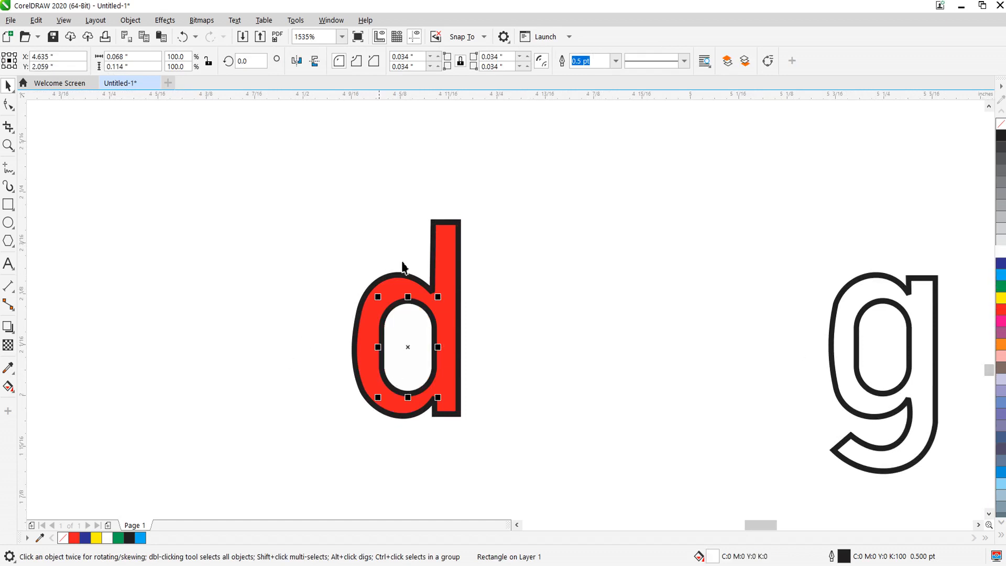
Try removing the outlines from both parts of the red "d", and undo the outline removal.
{"action": "left_click_drag", "start_coordinate": [544, 169], "coordinate": [349, 378]}
{"action": "left_click_drag", "start_coordinate": [299, 454], "coordinate": [288, 477]}
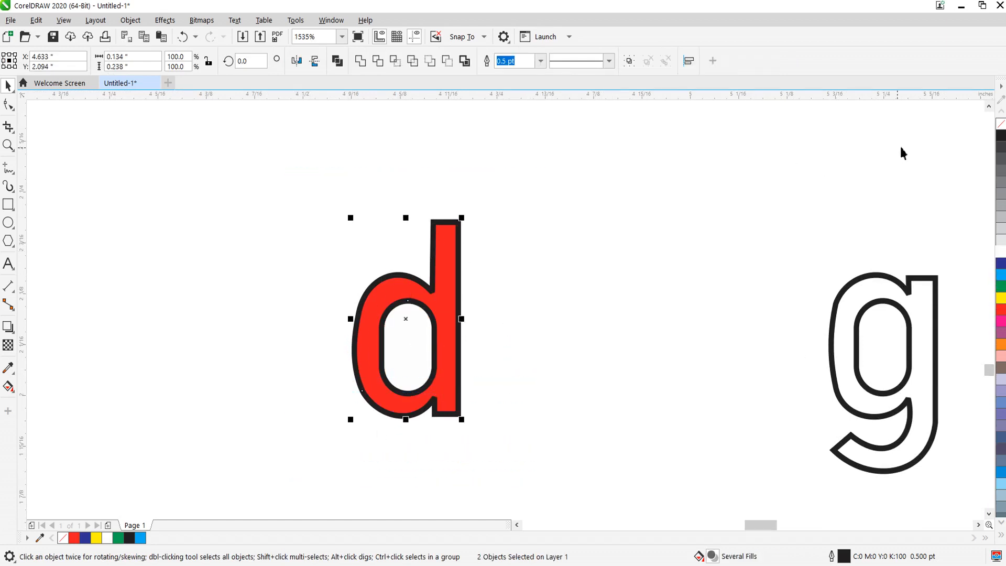
{"action": "right_click", "coordinate": [1001, 124]}
{"action": "left_click", "coordinate": [545, 365]}
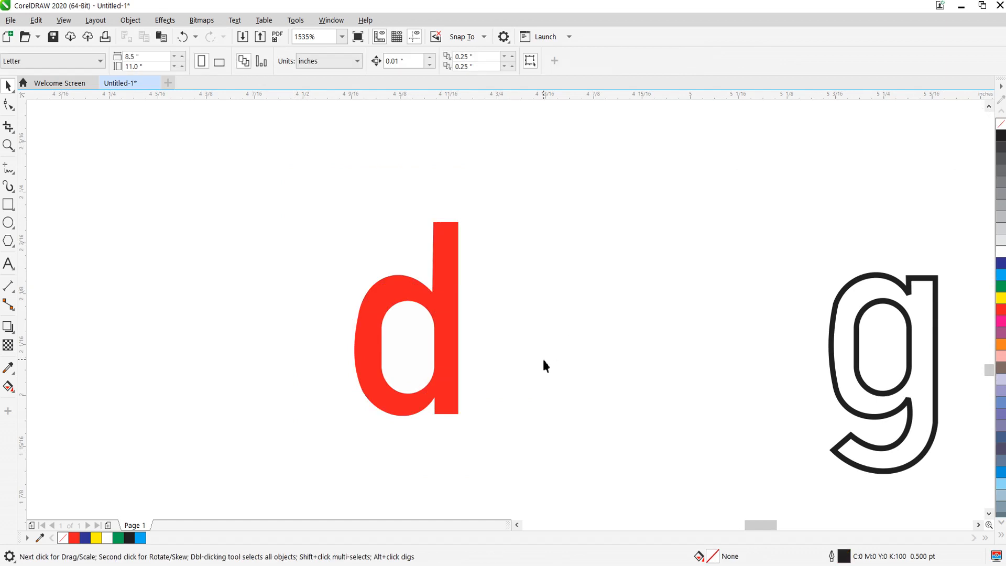
{"action": "key", "text": "ctrl+z"}
{"action": "left_click", "coordinate": [529, 338]}
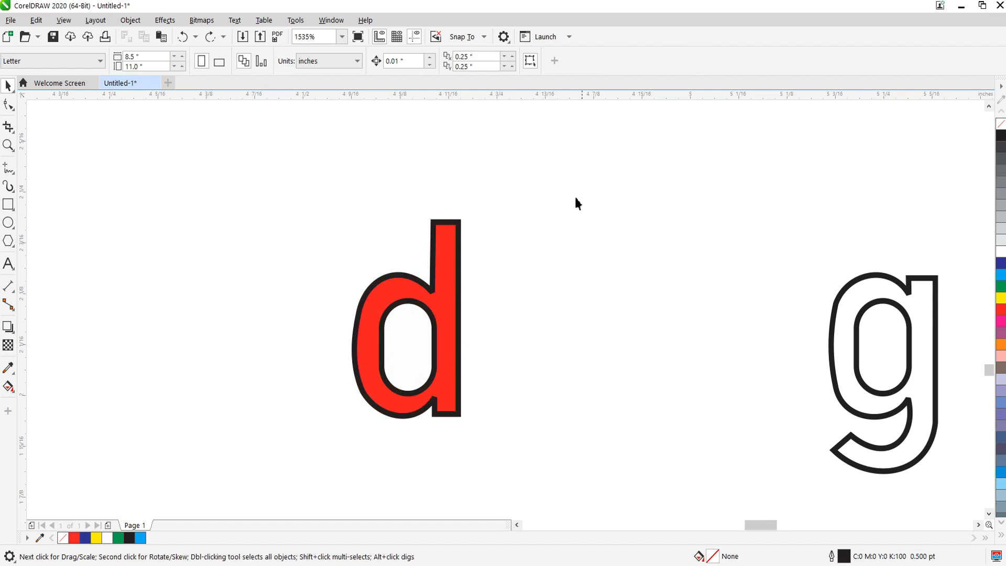
Combine the red "d" with its inner rounded rectangle into a single curve.
{"action": "left_click_drag", "start_coordinate": [481, 268], "coordinate": [330, 411]}
{"action": "left_click_drag", "start_coordinate": [287, 470], "coordinate": [289, 471]}
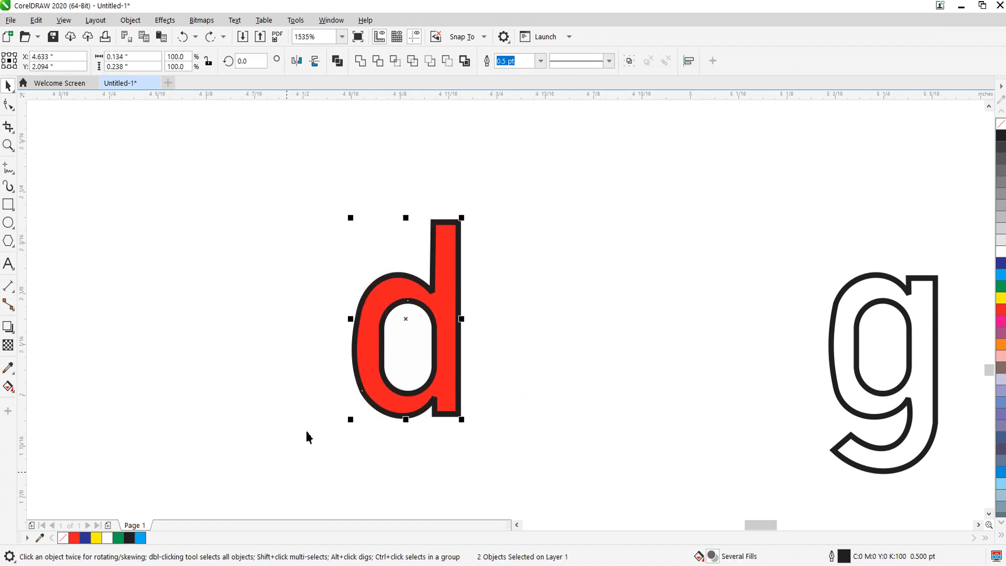
{"action": "left_click", "coordinate": [337, 62]}
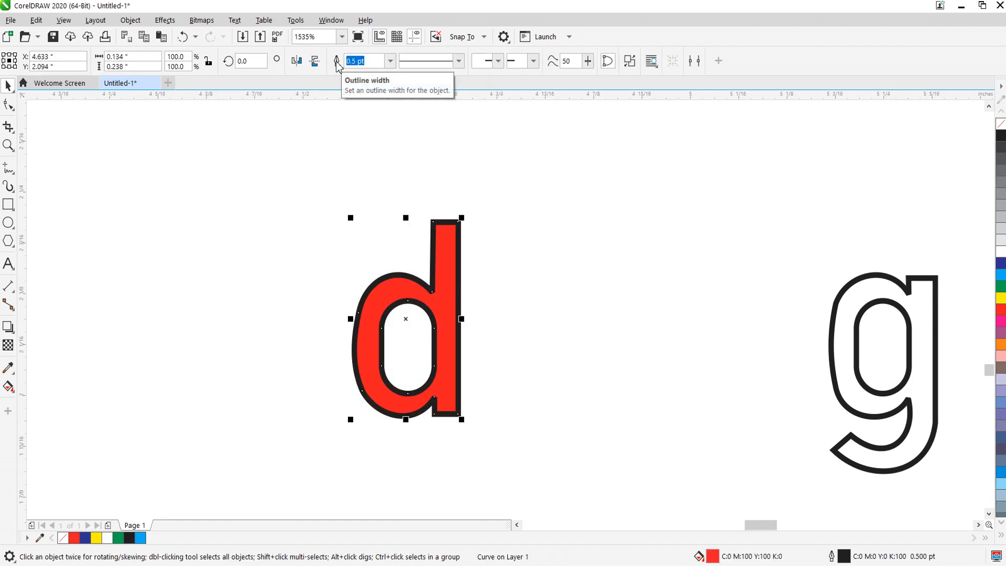
Try moving the combined "d" to check its cut-out counter, undo each test move, and deselect it.
{"action": "left_click_drag", "start_coordinate": [372, 304], "coordinate": [426, 371]}
{"action": "key", "text": "ctrl+z"}
{"action": "left_click", "coordinate": [581, 363]}
{"action": "left_click_drag", "start_coordinate": [451, 330], "coordinate": [568, 419]}
{"action": "key", "text": "ctrl+z"}
{"action": "left_click", "coordinate": [599, 331]}
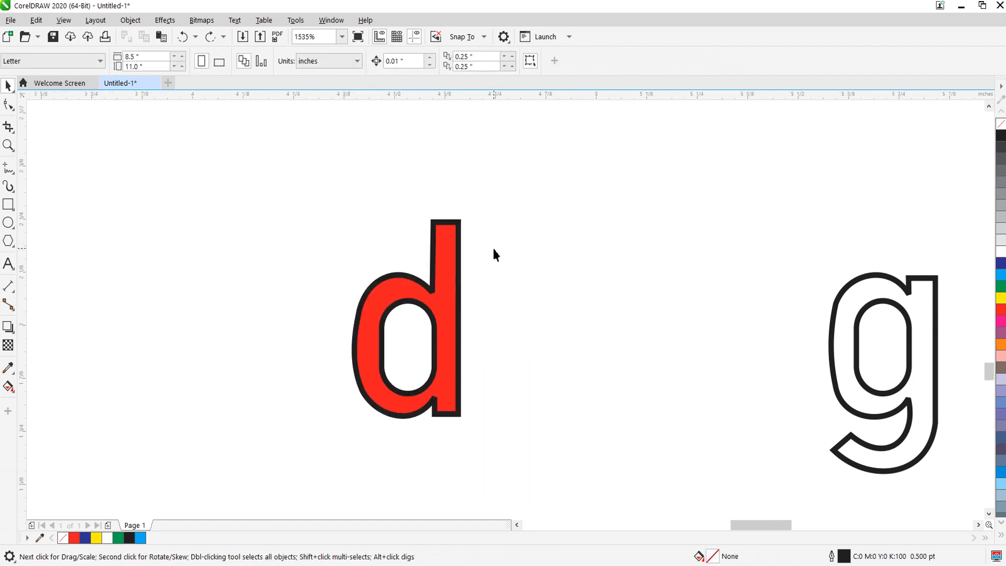
Combine the "g" outline with its inner rounded rectangle, and try a move of the result before undoing that move.
{"action": "scroll", "coordinate": [492, 246], "scroll_direction": "down", "scroll_amount": 3}
{"action": "scroll", "coordinate": [739, 317], "scroll_direction": "up", "scroll_amount": 3}
{"action": "left_click_drag", "start_coordinate": [788, 487], "coordinate": [791, 494]}
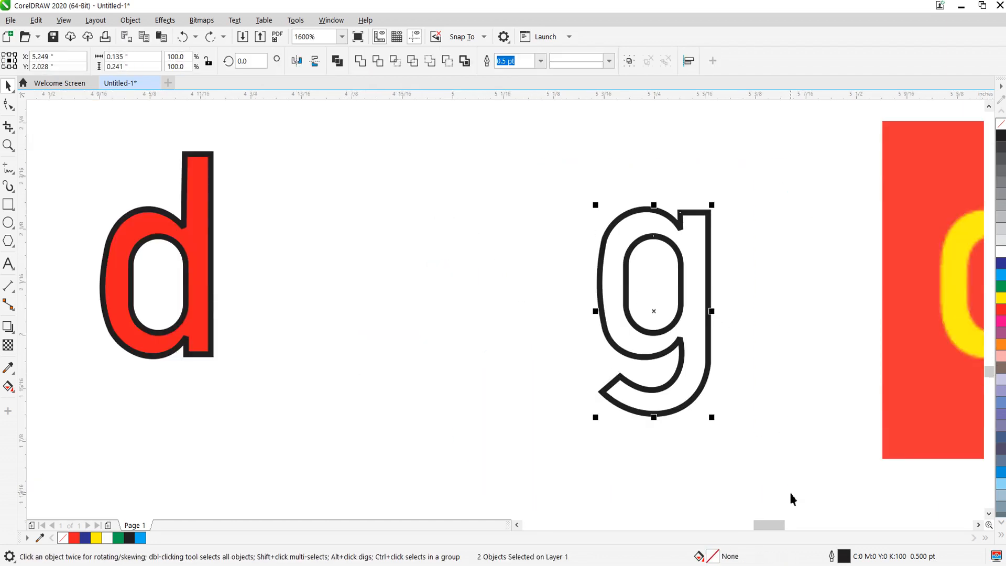
{"action": "left_click", "coordinate": [338, 61]}
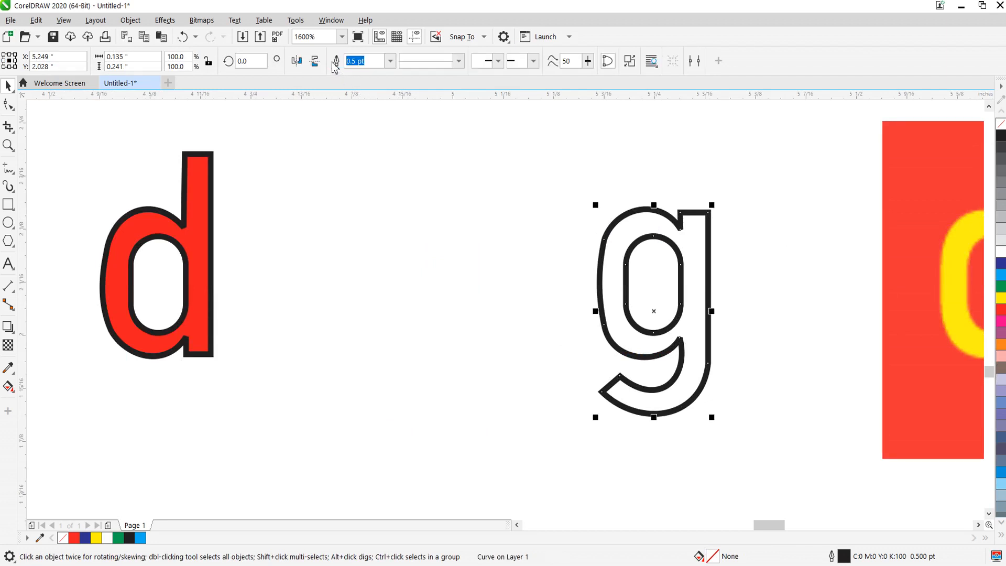
{"action": "left_click_drag", "start_coordinate": [599, 278], "coordinate": [545, 279]}
{"action": "key", "text": "ctrl+z"}
Try red, dark blue, cyan and magenta fills on the combined "g", and remove its outline.
{"action": "left_click", "coordinate": [1002, 314]}
{"action": "left_click", "coordinate": [1001, 262]}
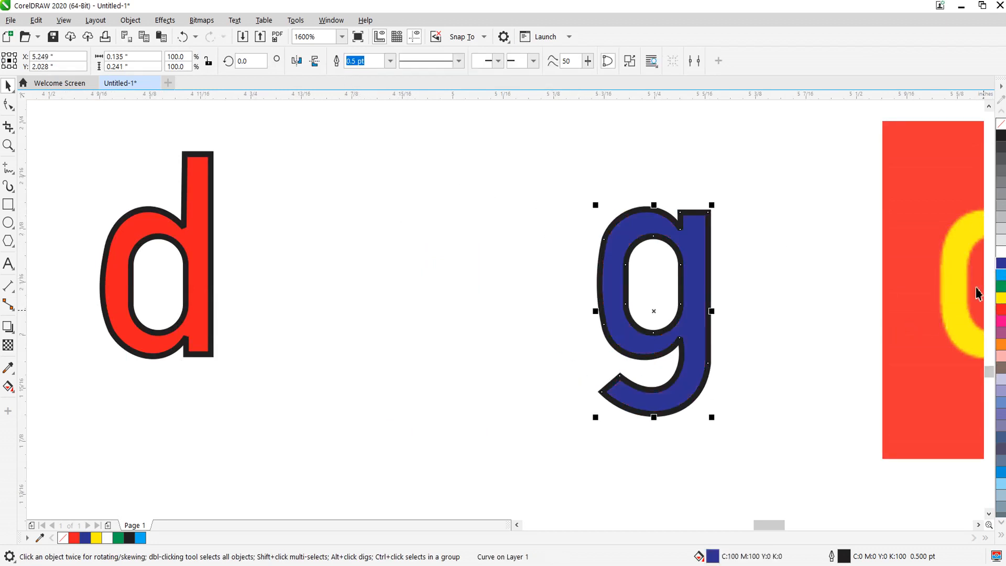
{"action": "left_click", "coordinate": [1001, 275]}
{"action": "left_click", "coordinate": [1002, 322]}
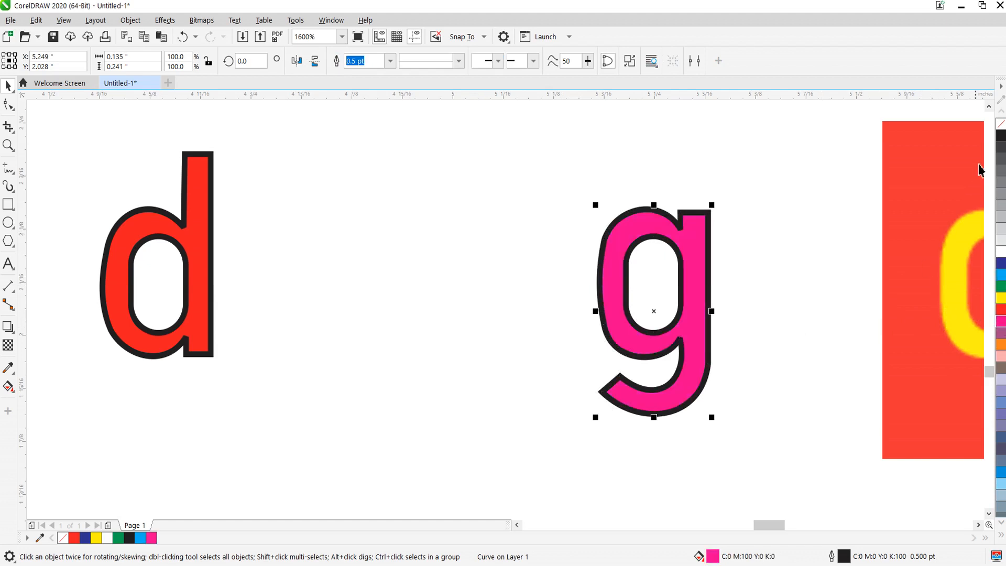
{"action": "right_click", "coordinate": [1001, 125]}
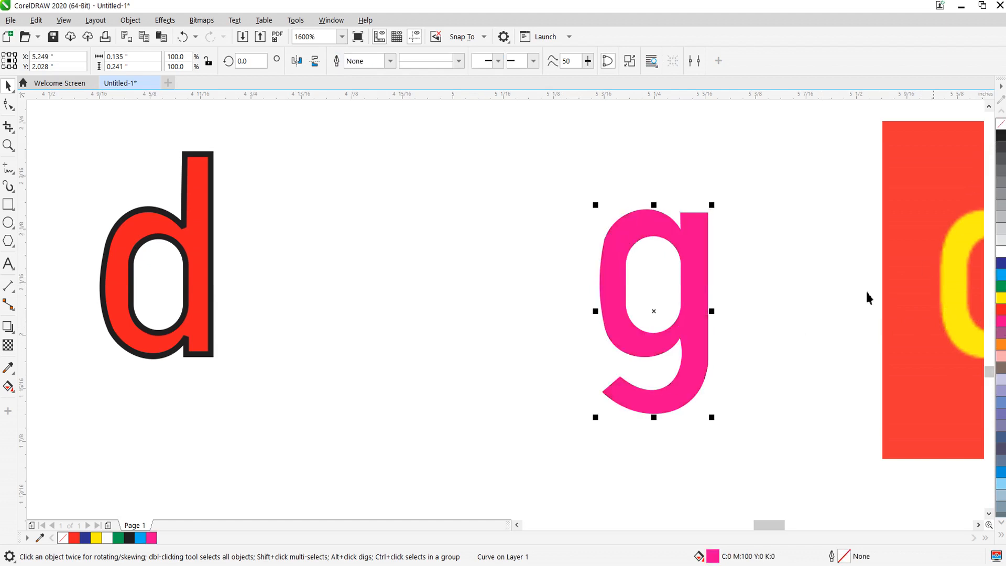
Undo the fill tests, the outline removal and the combining of both the "g" and the "d", and deselect.
{"action": "key", "text": "ctrl+z"}
{"action": "key", "text": "ctrl+z"}
{"action": "key", "text": "ctrl+z"}
{"action": "key", "text": "ctrl+z"}
{"action": "key", "text": "ctrl+z"}
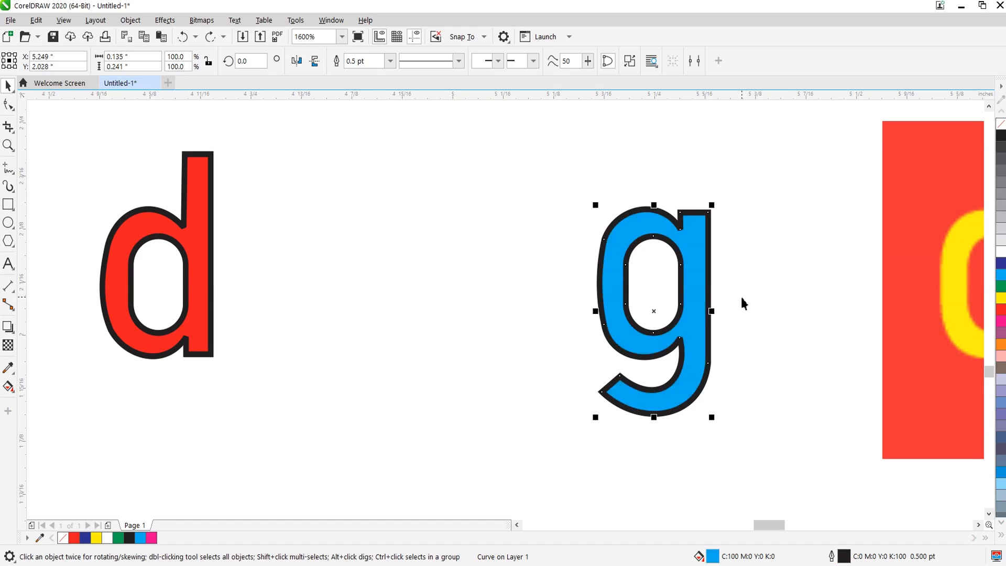
{"action": "key", "text": "ctrl+z"}
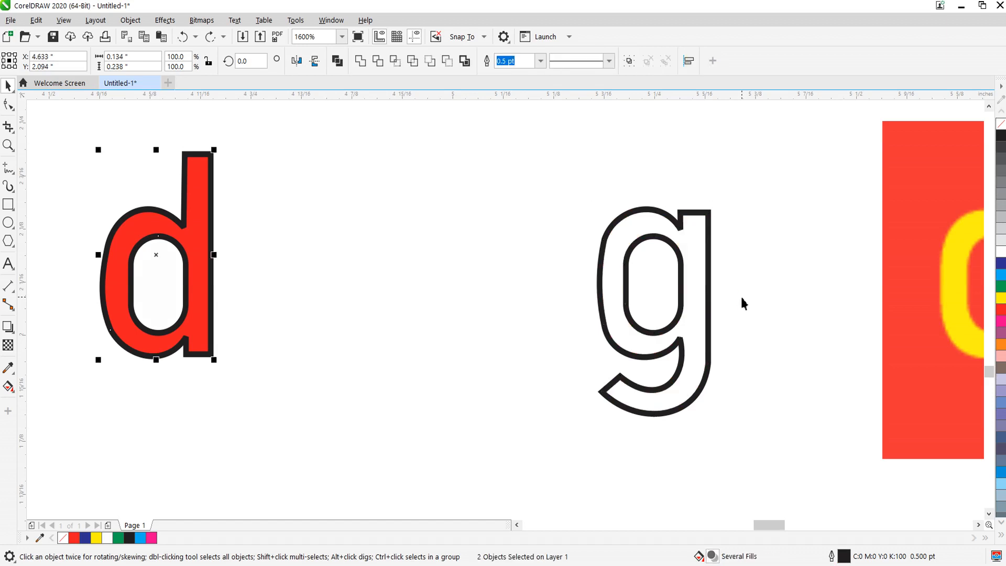
{"action": "left_click", "coordinate": [347, 323]}
Move the "g" outline with its inner rounded rectangle toward the red "d" so it overlaps the stem, and deselect.
{"action": "scroll", "coordinate": [608, 318], "scroll_direction": "down", "scroll_amount": 1}
{"action": "scroll", "coordinate": [309, 278], "scroll_direction": "up", "scroll_amount": 1}
{"action": "left_click", "coordinate": [359, 302]}
{"action": "left_click", "coordinate": [414, 285]}
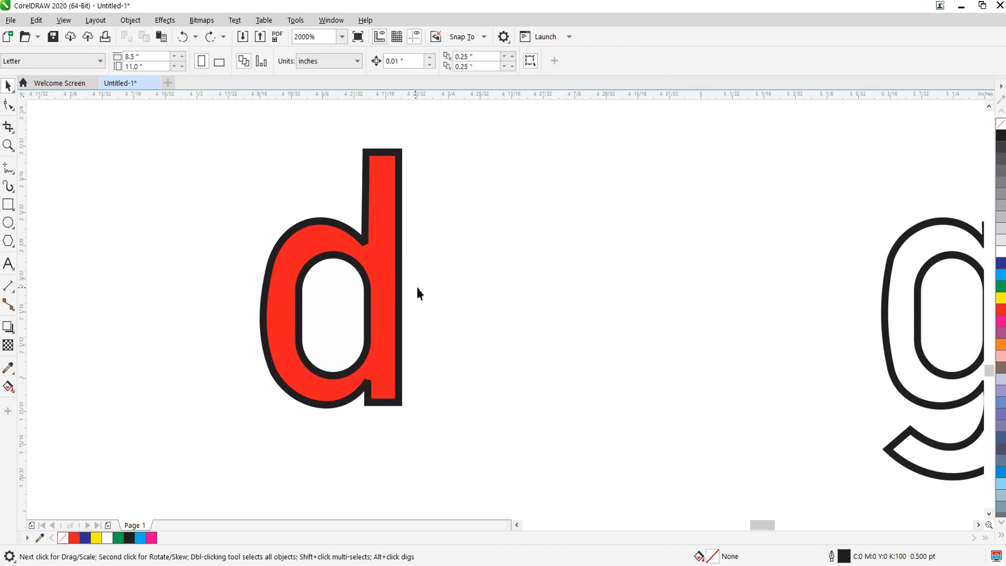
{"action": "scroll", "coordinate": [385, 303], "scroll_direction": "down", "scroll_amount": 1}
{"action": "scroll", "coordinate": [385, 302], "scroll_direction": "up", "scroll_amount": 1}
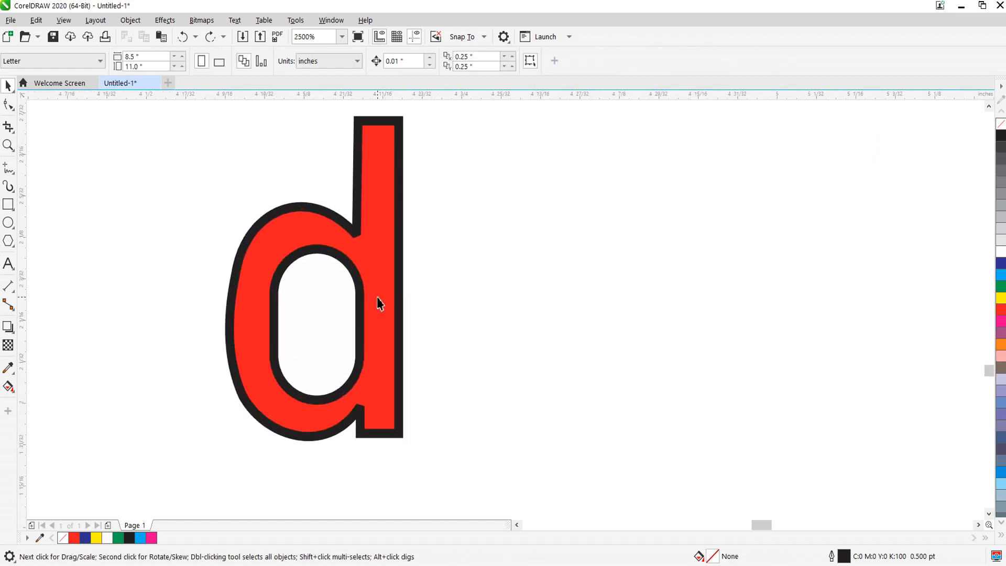
{"action": "scroll", "coordinate": [377, 303], "scroll_direction": "down", "scroll_amount": 1}
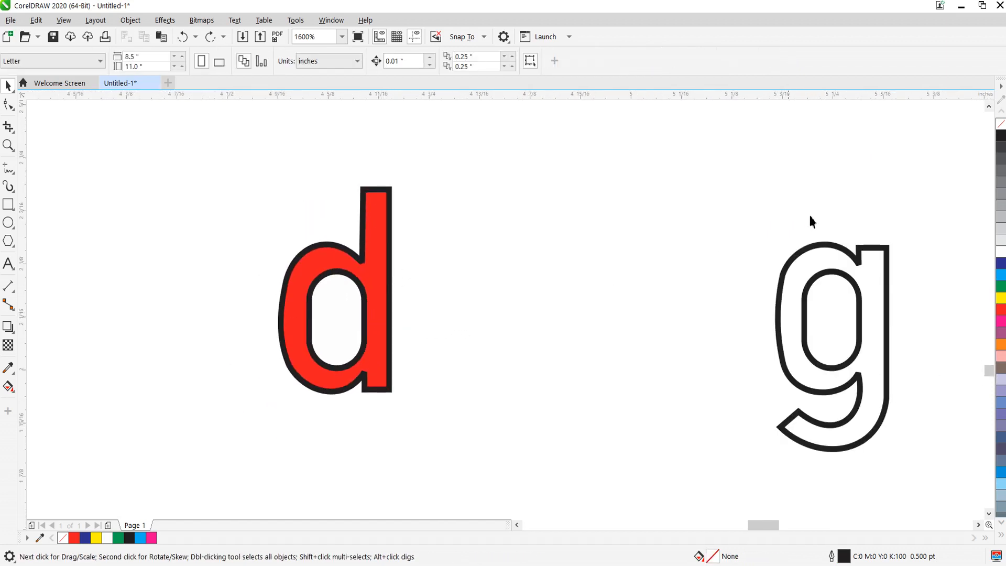
{"action": "left_click", "coordinate": [872, 276]}
{"action": "left_click_drag", "start_coordinate": [824, 437], "coordinate": [418, 419]}
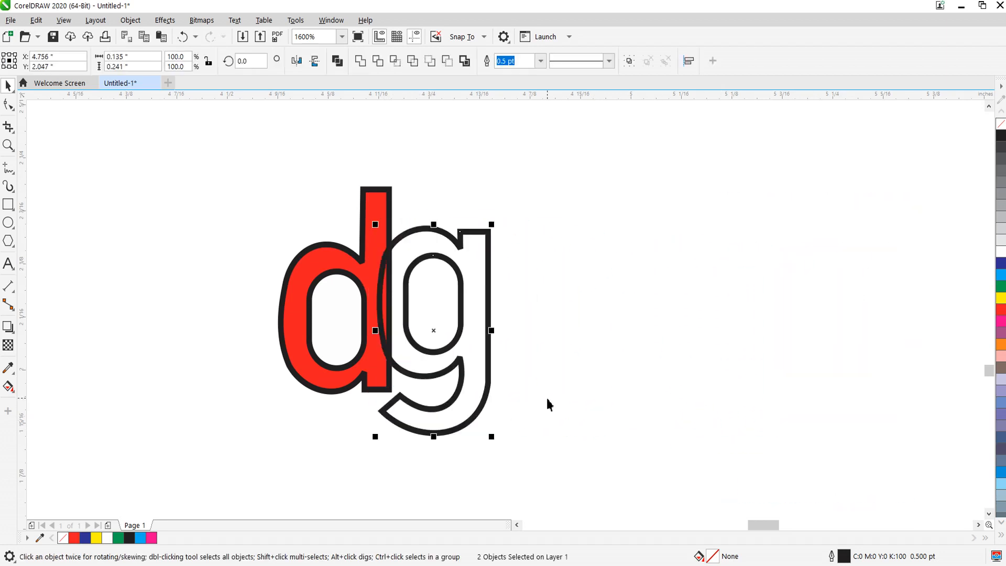
{"action": "left_click", "coordinate": [588, 341]}
Weld the red "d" with the overlapping "g" outline, deselect the result, and undo the weld.
{"action": "scroll", "coordinate": [588, 342], "scroll_direction": "down", "scroll_amount": 1}
{"action": "scroll", "coordinate": [436, 310], "scroll_direction": "up", "scroll_amount": 2}
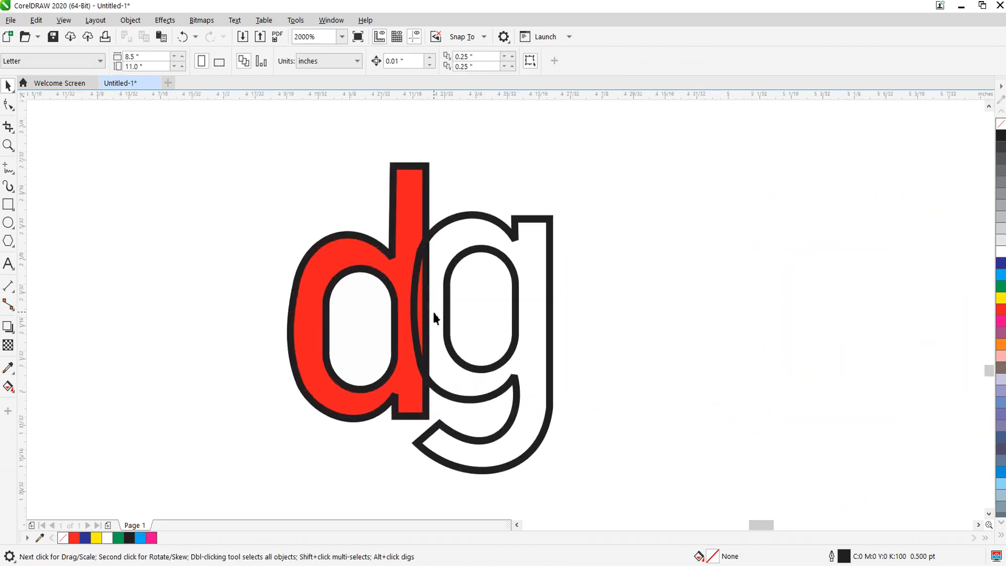
{"action": "left_click", "coordinate": [419, 210]}
{"action": "left_click", "coordinate": [454, 232], "text": "shift"}
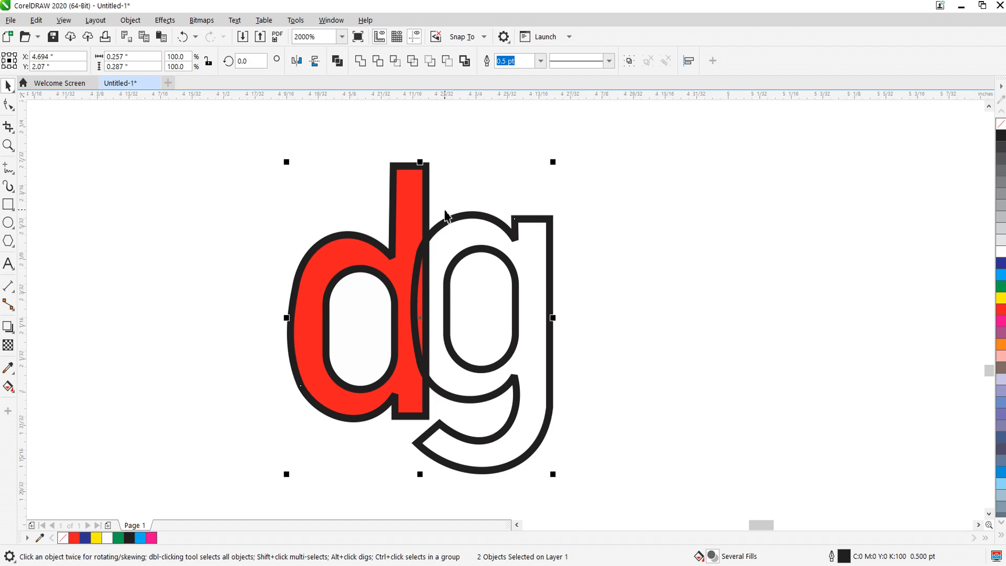
{"action": "left_click", "coordinate": [360, 62]}
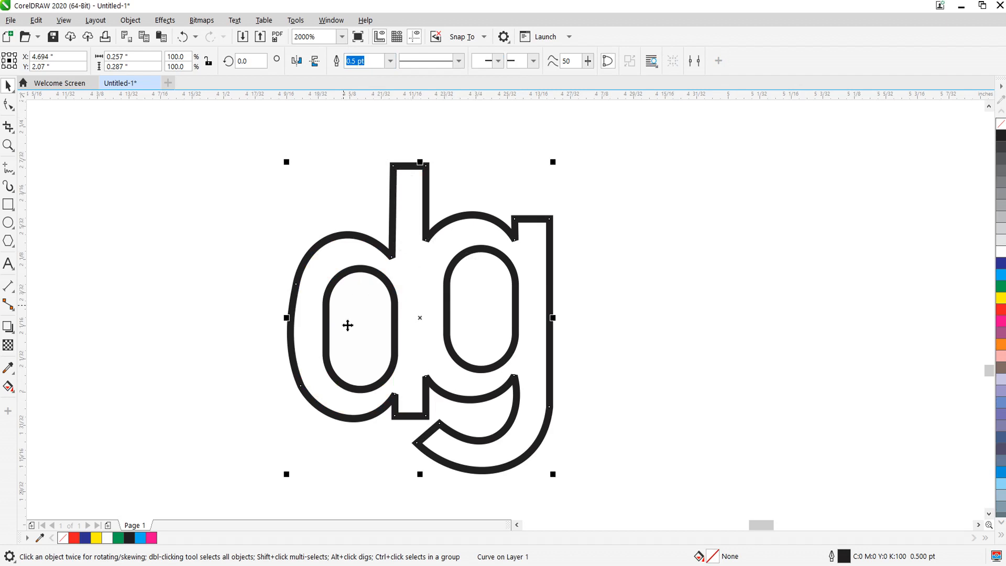
{"action": "left_click", "coordinate": [653, 358]}
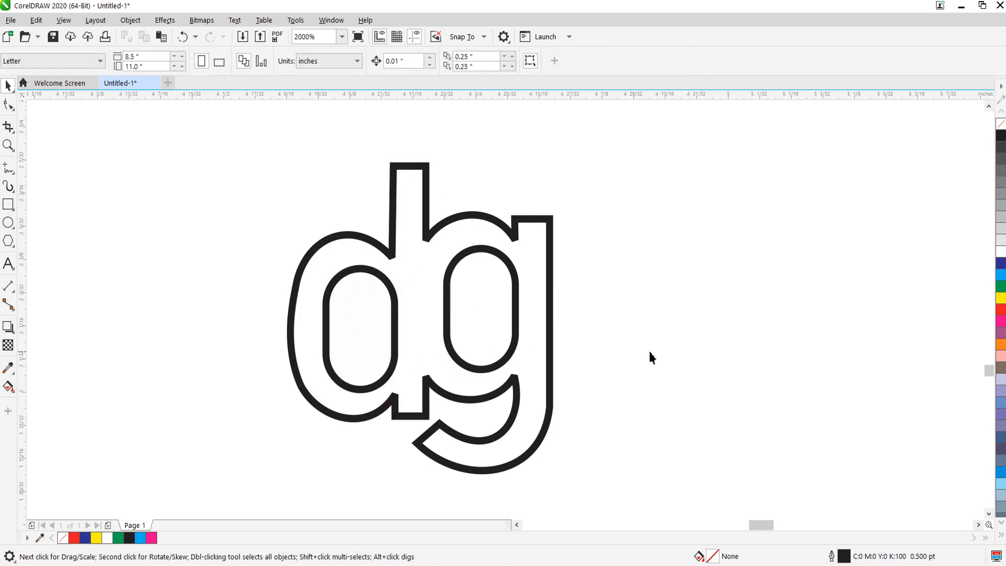
{"action": "key", "text": "ctrl+z"}
Move the red "d" and "g" outlines together horizontally away from their inner rounded rectangles, and deselect them.
{"action": "scroll", "coordinate": [383, 282], "scroll_direction": "down", "scroll_amount": 1}
{"action": "left_click", "coordinate": [407, 226]}
{"action": "left_click", "coordinate": [447, 241], "text": "shift"}
{"action": "left_click_drag", "start_coordinate": [430, 243], "coordinate": [842, 243]}
{"action": "scroll", "coordinate": [559, 315], "scroll_direction": "up", "scroll_amount": 1}
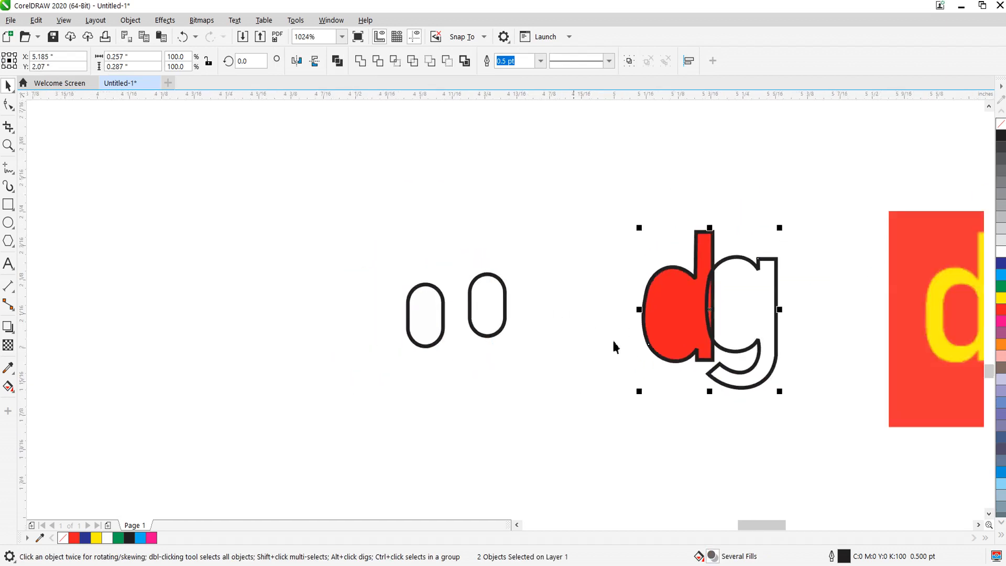
{"action": "left_click", "coordinate": [894, 348]}
Weld the separated "g" and "d" outlines, then undo both the weld and the move, and deselect.
{"action": "left_click", "coordinate": [733, 272]}
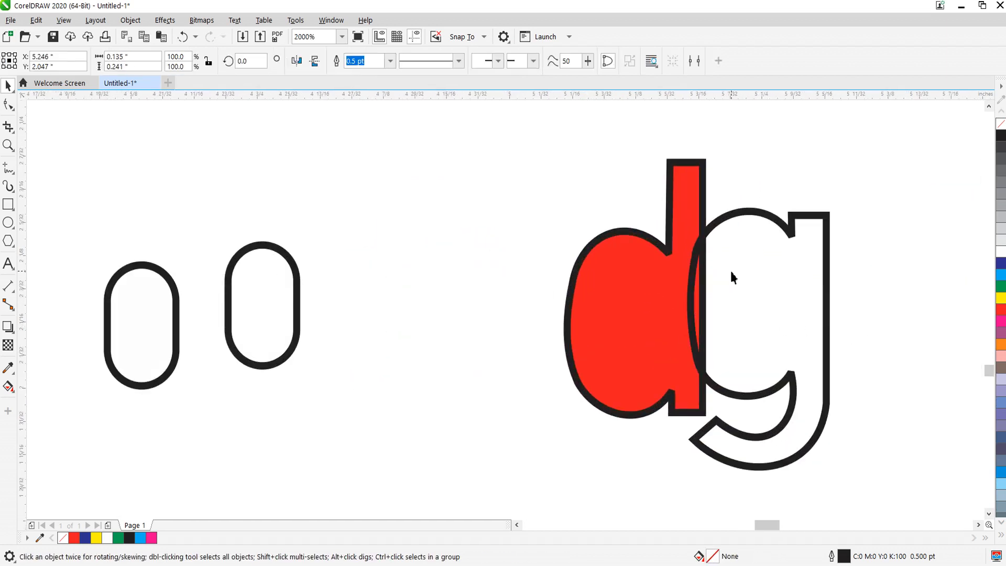
{"action": "left_click", "coordinate": [634, 283], "text": "shift"}
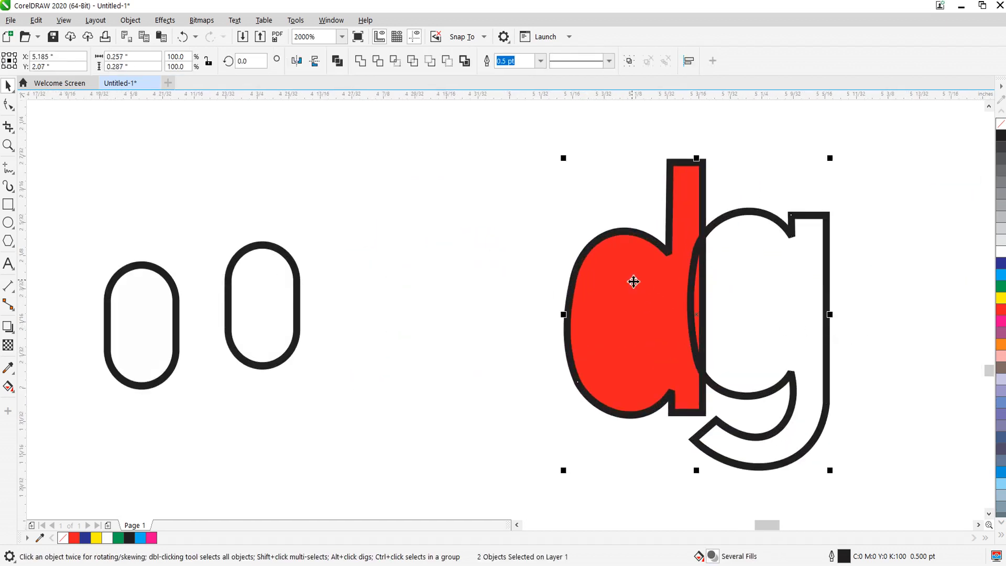
{"action": "left_click", "coordinate": [360, 61]}
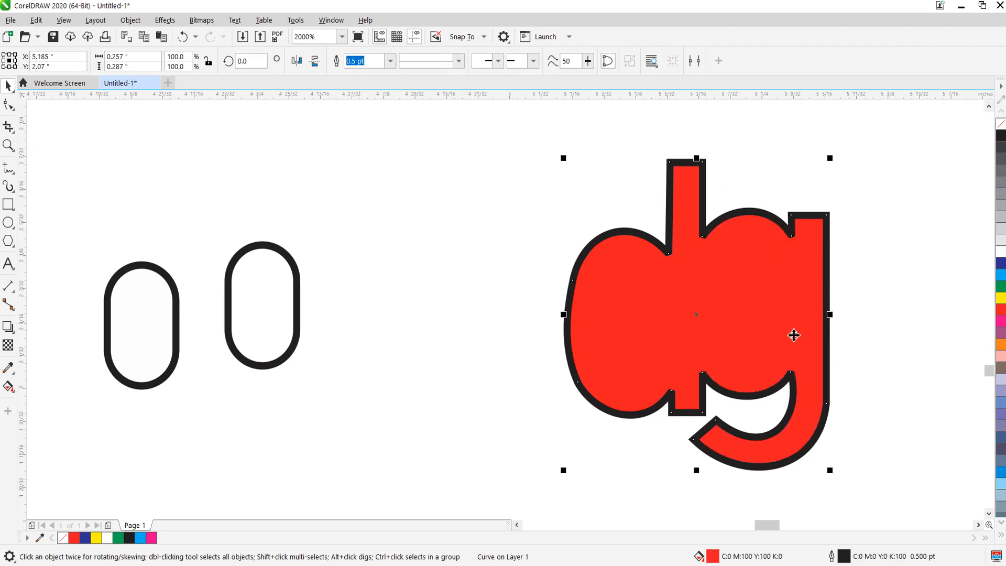
{"action": "key", "text": "ctrl+z"}
{"action": "key", "text": "ctrl+z"}
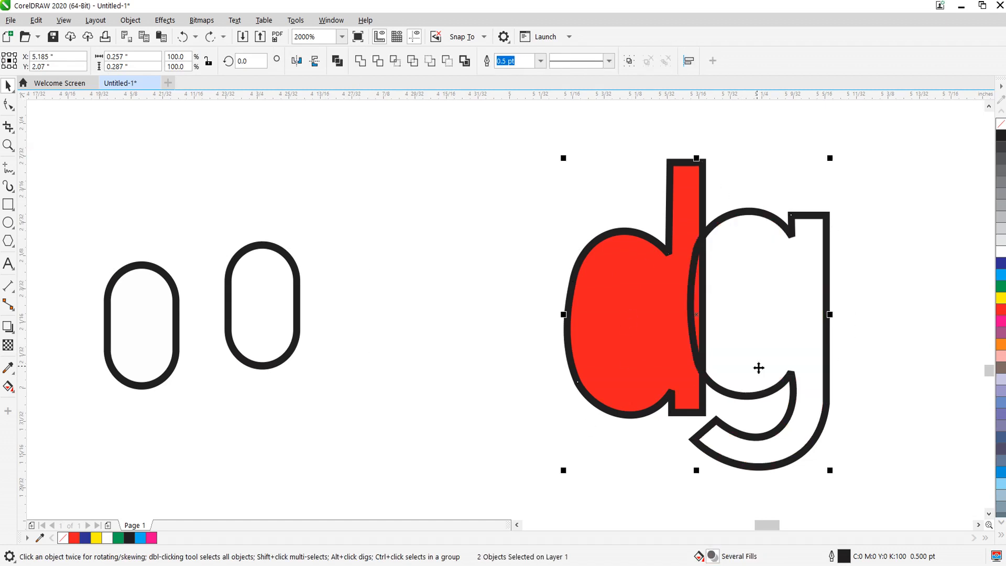
{"action": "left_click", "coordinate": [541, 281]}
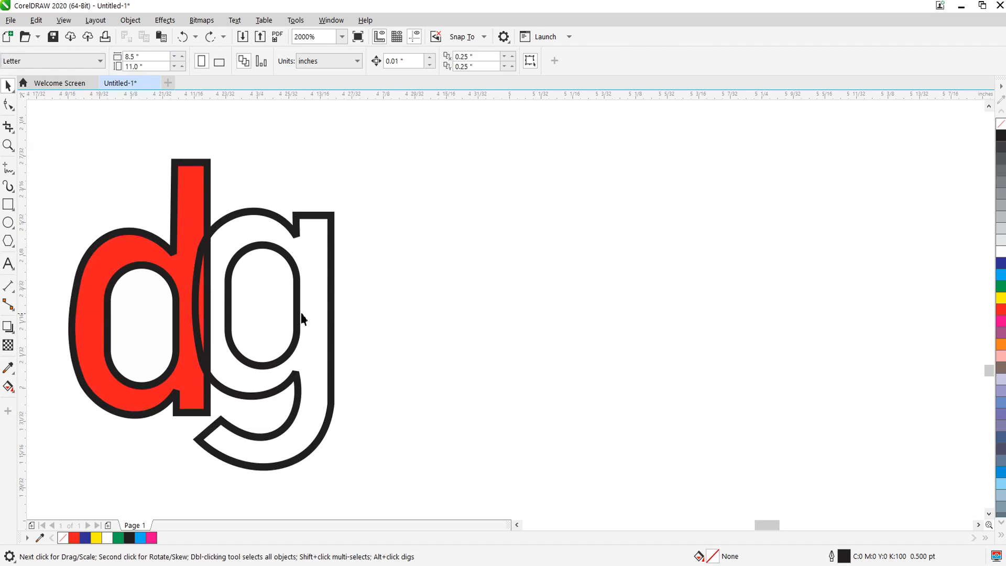
Move the overlapping "d" and "g" outlines horizontally clear of the two inner rounded rectangles once more.
{"action": "left_click", "coordinate": [205, 222]}
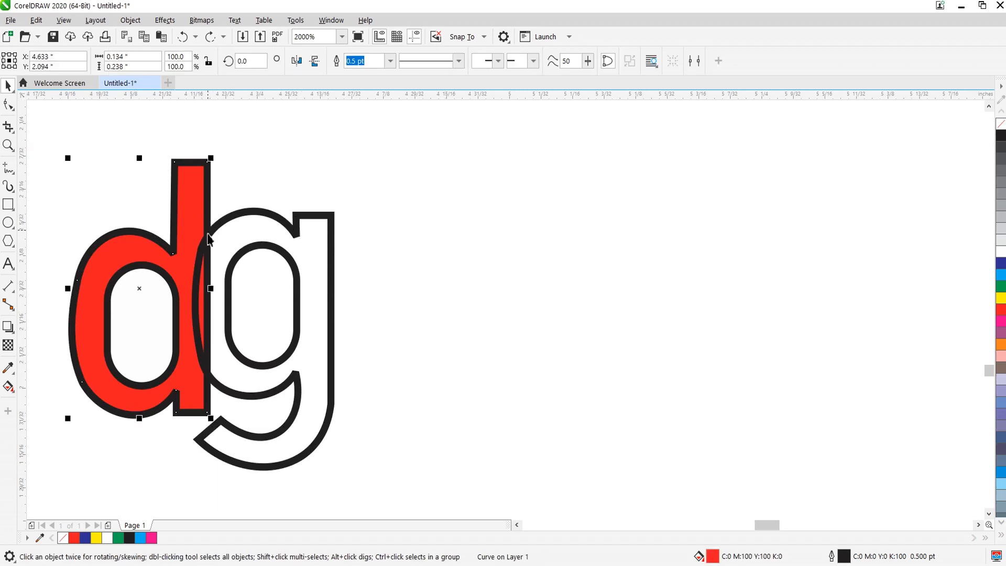
{"action": "left_click", "coordinate": [224, 231], "text": "shift"}
{"action": "left_click_drag", "start_coordinate": [225, 231], "coordinate": [720, 231]}
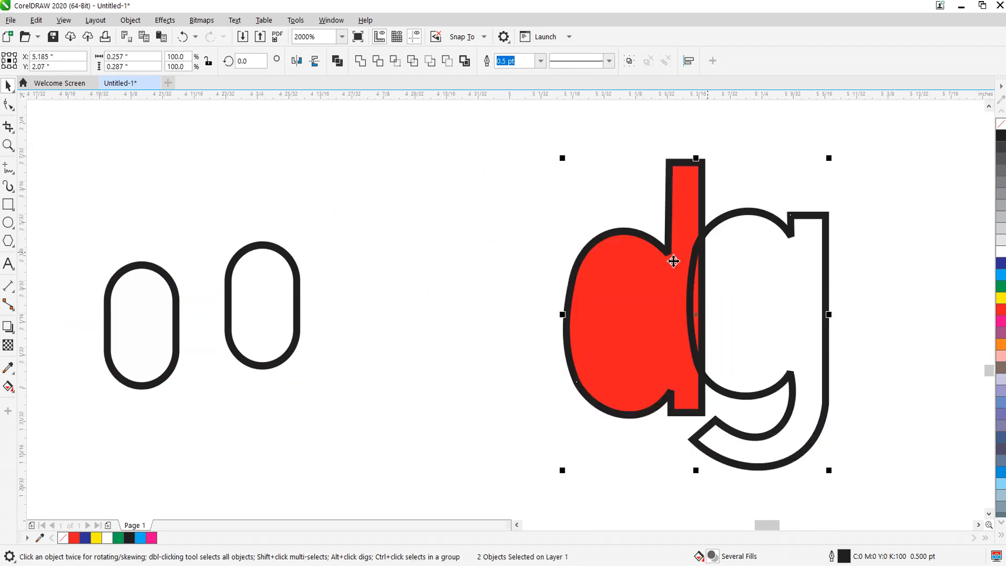
{"action": "left_click", "coordinate": [542, 284]}
Fill the "g" outline with dark blue and deselect it.
{"action": "left_click", "coordinate": [741, 298]}
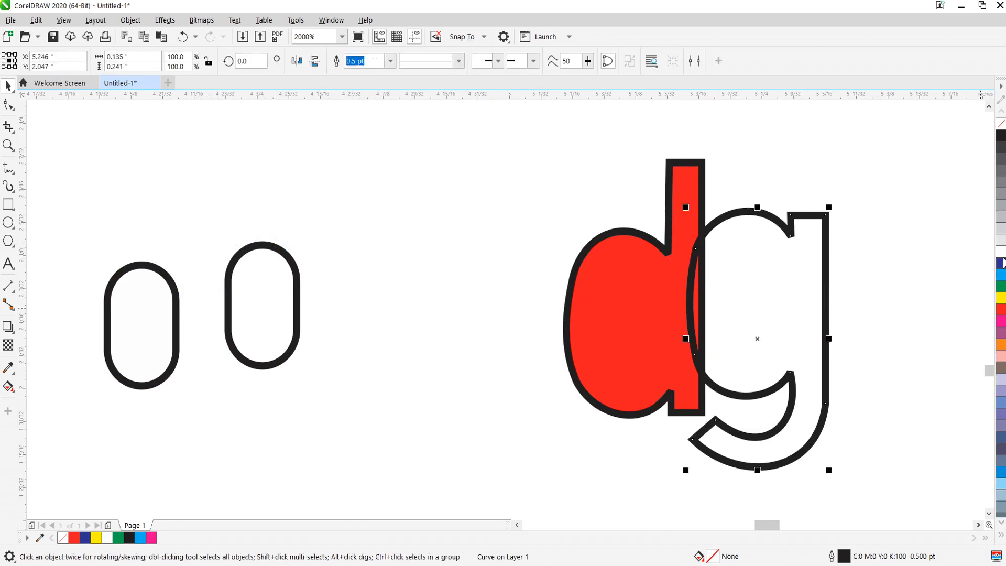
{"action": "left_click", "coordinate": [1001, 263]}
{"action": "left_click", "coordinate": [966, 282]}
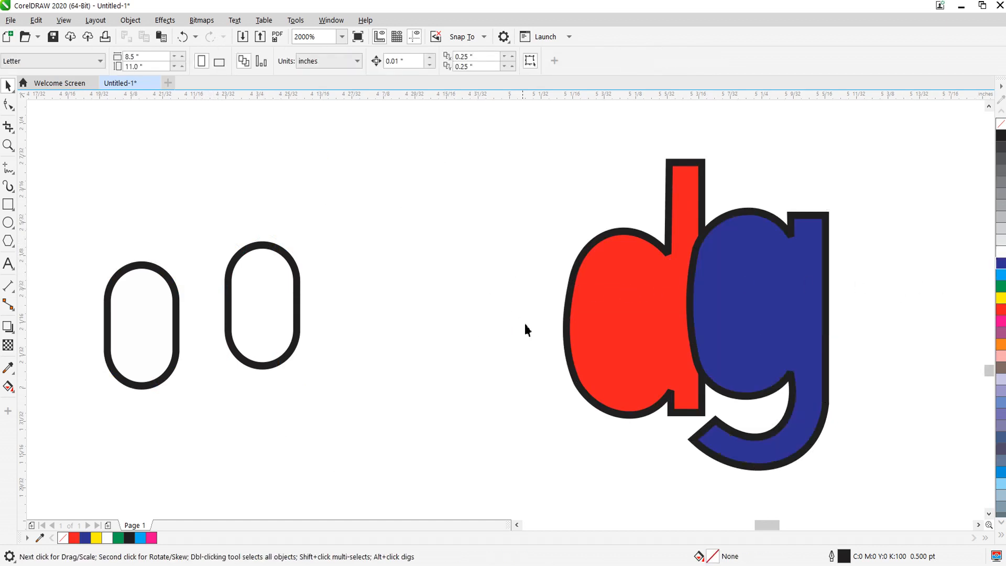
Trim the red "d" with the overlapping blue "g" by selecting both shapes.
{"action": "left_click", "coordinate": [615, 281]}
{"action": "left_click", "coordinate": [742, 287], "text": "shift"}
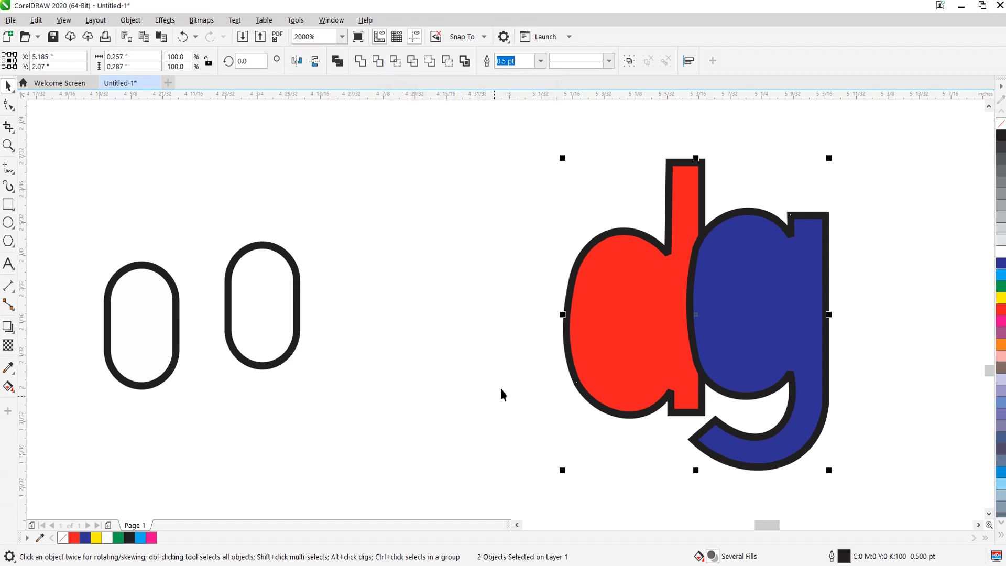
{"action": "left_click", "coordinate": [495, 448]}
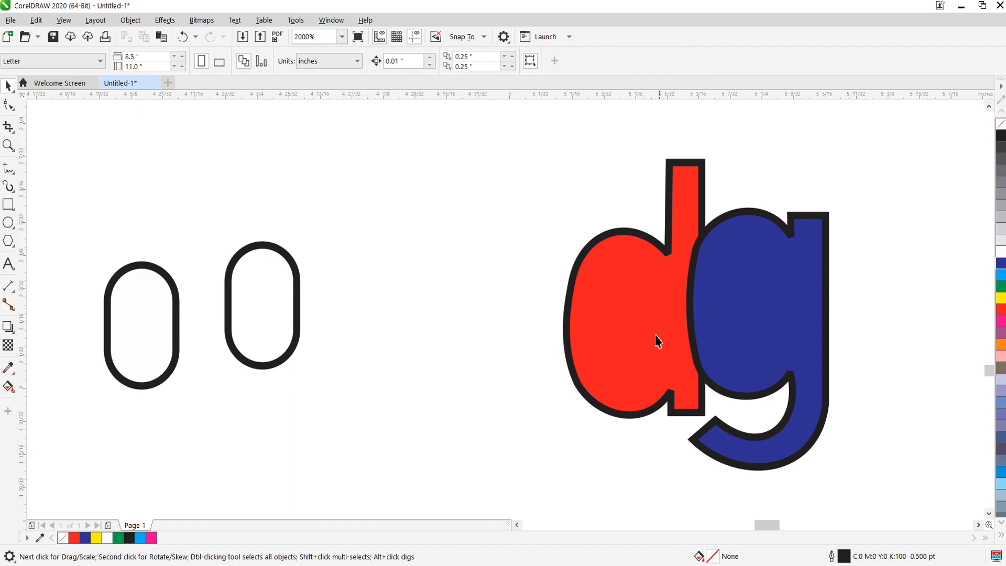
{"action": "left_click", "coordinate": [806, 296]}
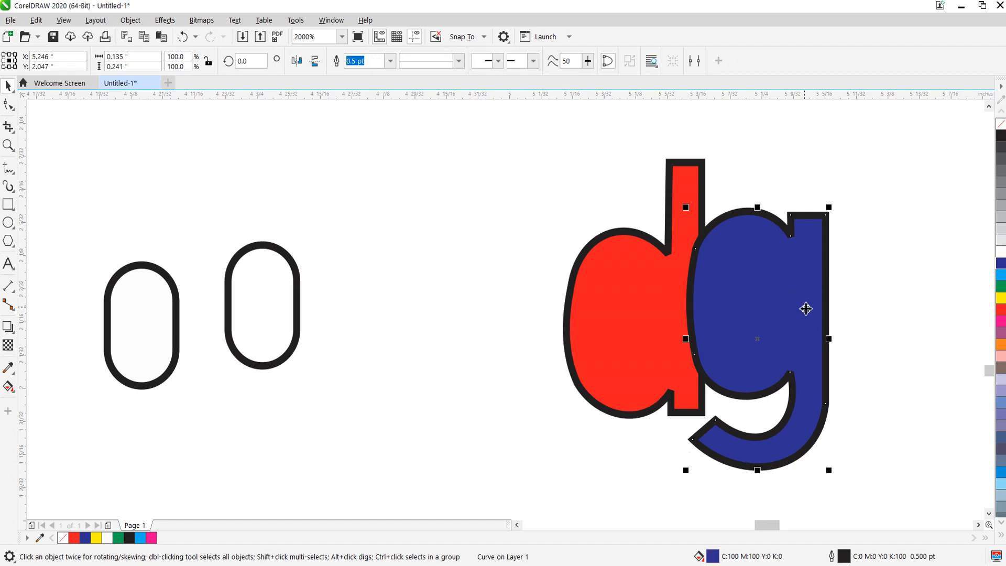
{"action": "left_click", "coordinate": [643, 290], "text": "shift"}
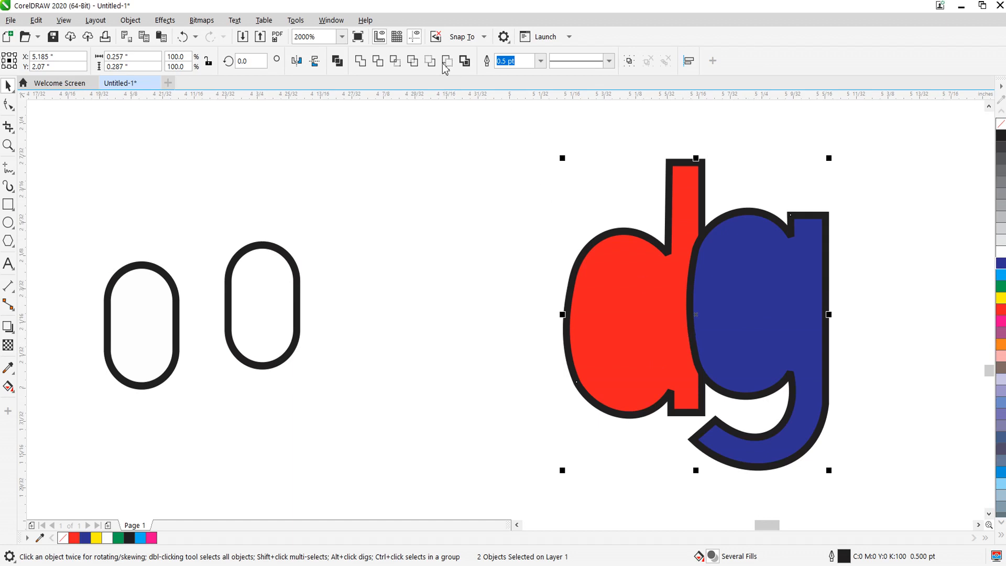
{"action": "left_click", "coordinate": [378, 61]}
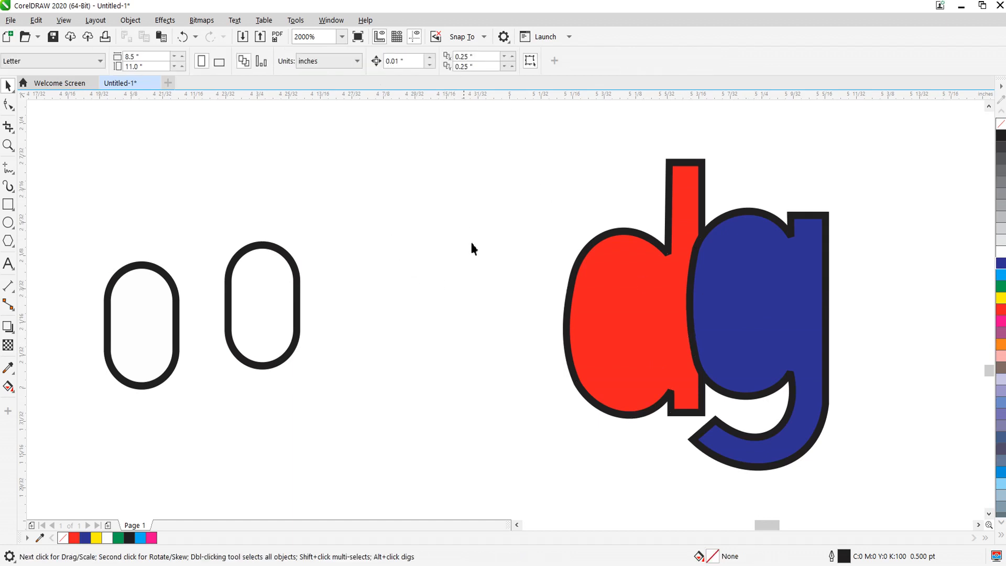
Try moving the trimmed red "d" away from the blue "g" to expose the cut edge, and undo the move.
{"action": "left_click_drag", "start_coordinate": [593, 294], "coordinate": [498, 297]}
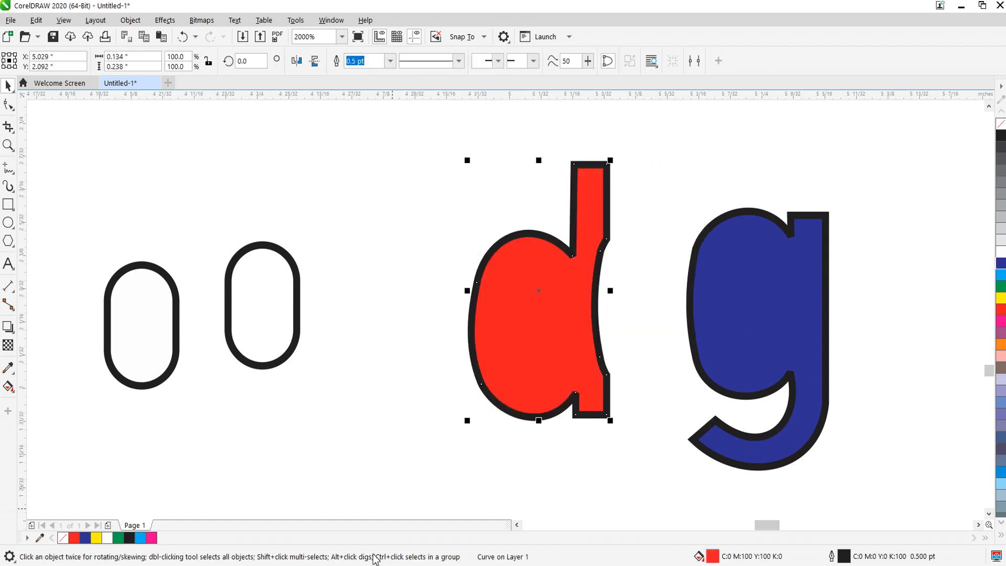
{"action": "left_click", "coordinate": [399, 452]}
{"action": "key", "text": "ctrl+z"}
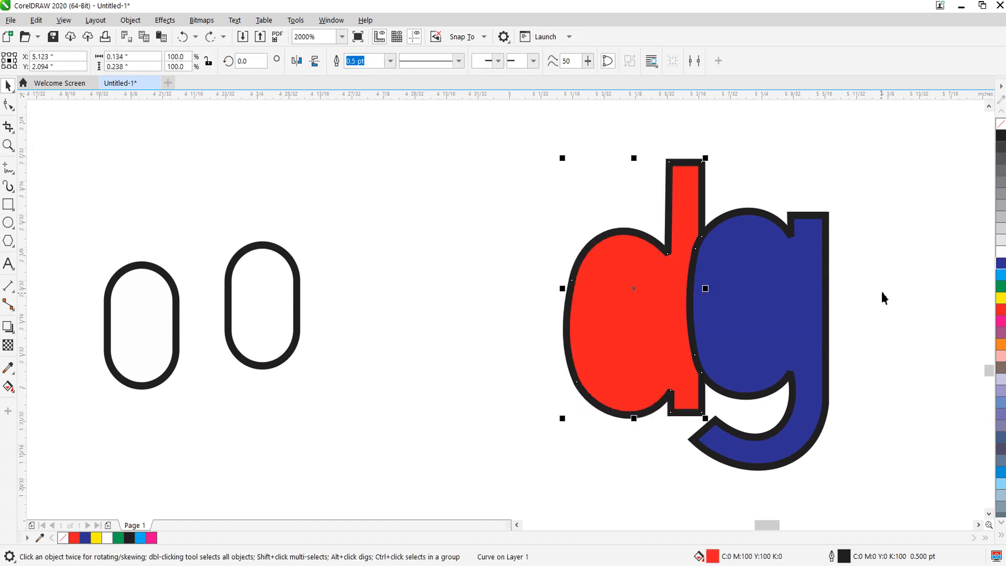
Remove the outlines from both the red "d" and the blue "g", and deselect them.
{"action": "left_click_drag", "start_coordinate": [888, 139], "coordinate": [486, 479]}
{"action": "right_click", "coordinate": [1001, 123]}
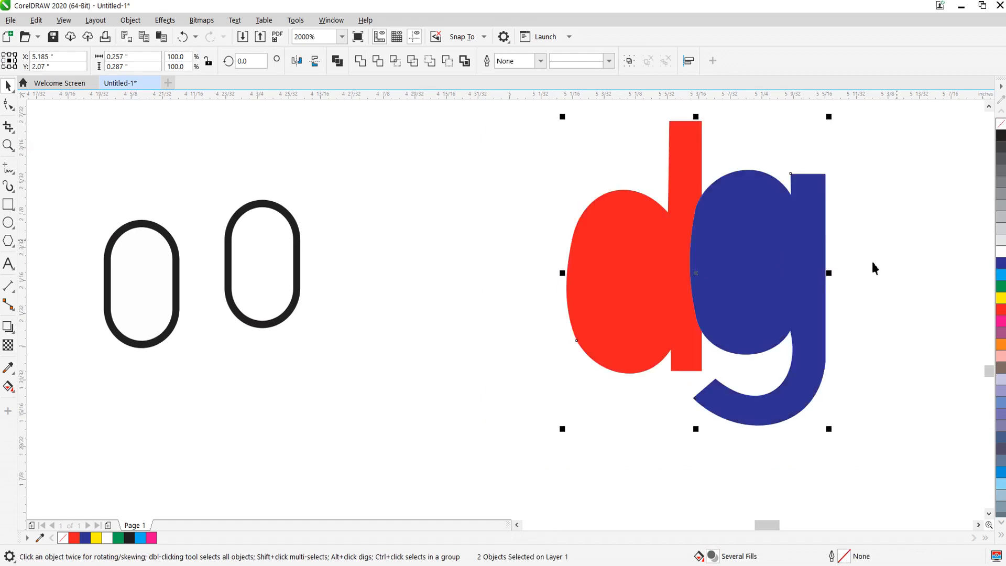
{"action": "scroll", "coordinate": [565, 409], "scroll_direction": "down", "scroll_amount": 1}
{"action": "scroll", "coordinate": [691, 234], "scroll_direction": "up", "scroll_amount": 1}
{"action": "left_click", "coordinate": [810, 349]}
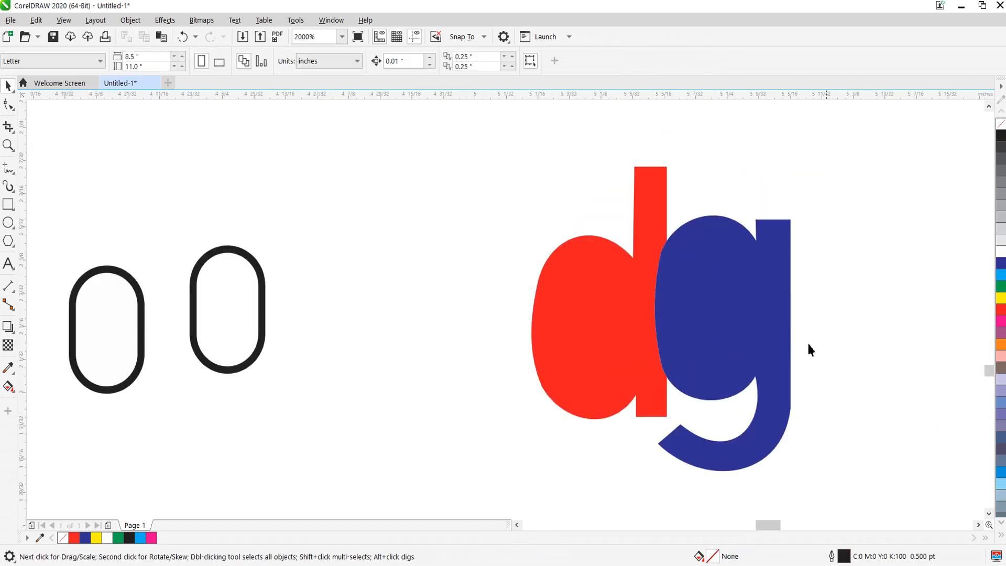
Trim the outline-free red "d" with the outline-free blue "g", and deselect.
{"action": "left_click", "coordinate": [733, 267]}
{"action": "left_click", "coordinate": [569, 292], "text": "shift"}
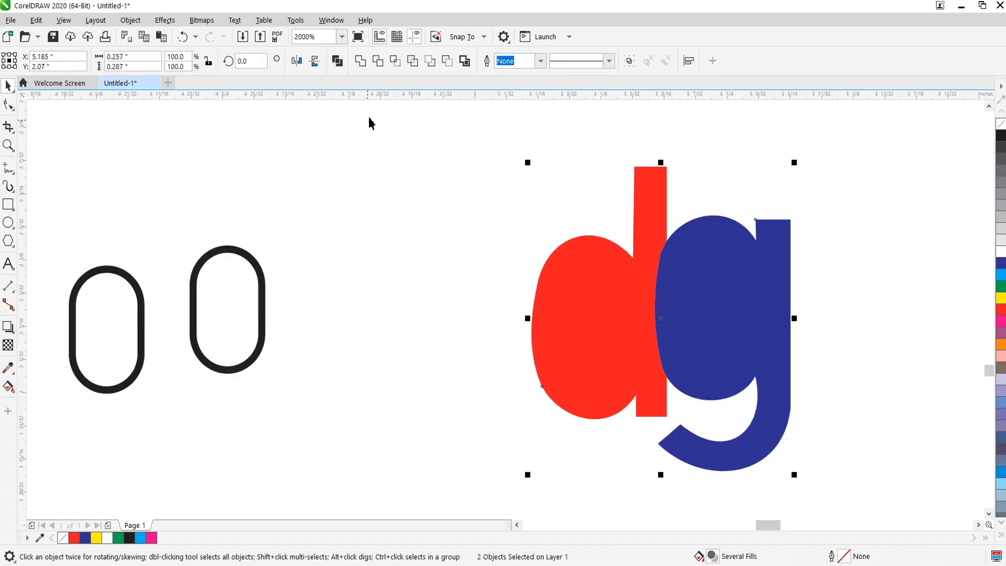
{"action": "left_click", "coordinate": [383, 59]}
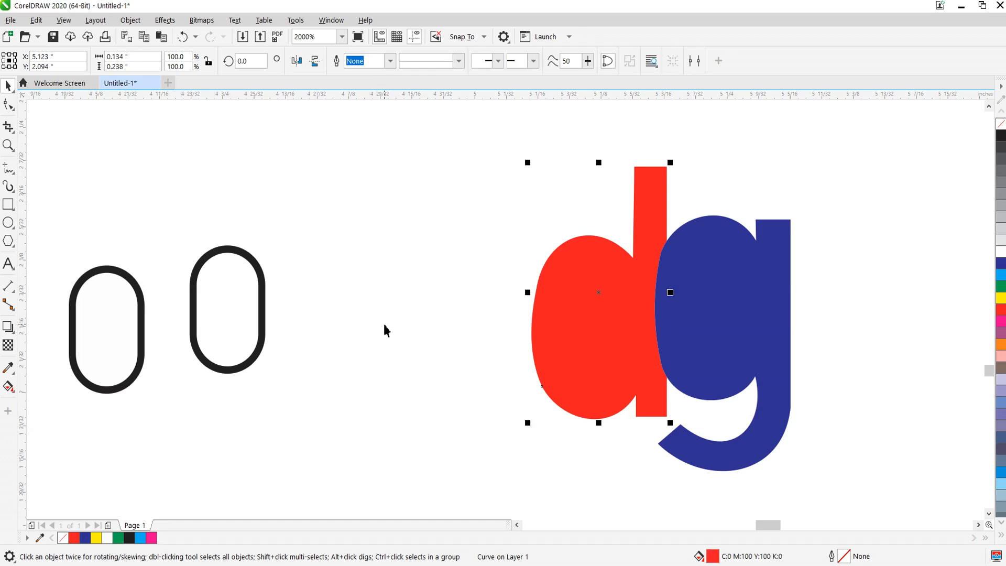
{"action": "left_click", "coordinate": [375, 362]}
Try moving the trimmed "d" away from the "g" and back underneath it, undoing each move.
{"action": "left_click_drag", "start_coordinate": [568, 341], "coordinate": [430, 340]}
{"action": "left_click", "coordinate": [590, 396]}
{"action": "key", "text": "ctrl+z"}
{"action": "key", "text": "Escape"}
{"action": "left_click_drag", "start_coordinate": [578, 342], "coordinate": [609, 344]}
{"action": "key", "text": "ctrl+z"}
{"action": "key", "text": "ctrl+z"}
{"action": "key", "text": "ctrl+shift+z"}
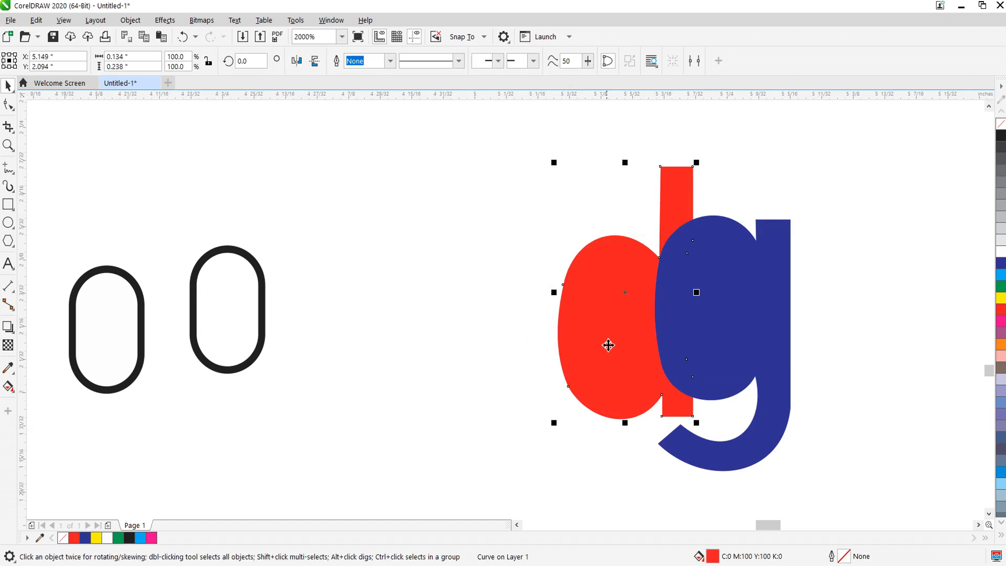
{"action": "key", "text": "ctrl+z"}
Try one more move of the red "d", then undo it and the outline removal on both letters.
{"action": "left_click", "coordinate": [600, 352]}
{"action": "key", "text": "ctrl+z"}
{"action": "left_click", "coordinate": [498, 363]}
{"action": "left_click_drag", "start_coordinate": [588, 340], "coordinate": [525, 337]}
{"action": "key", "text": "ctrl+z"}
{"action": "key", "text": "ctrl+z"}
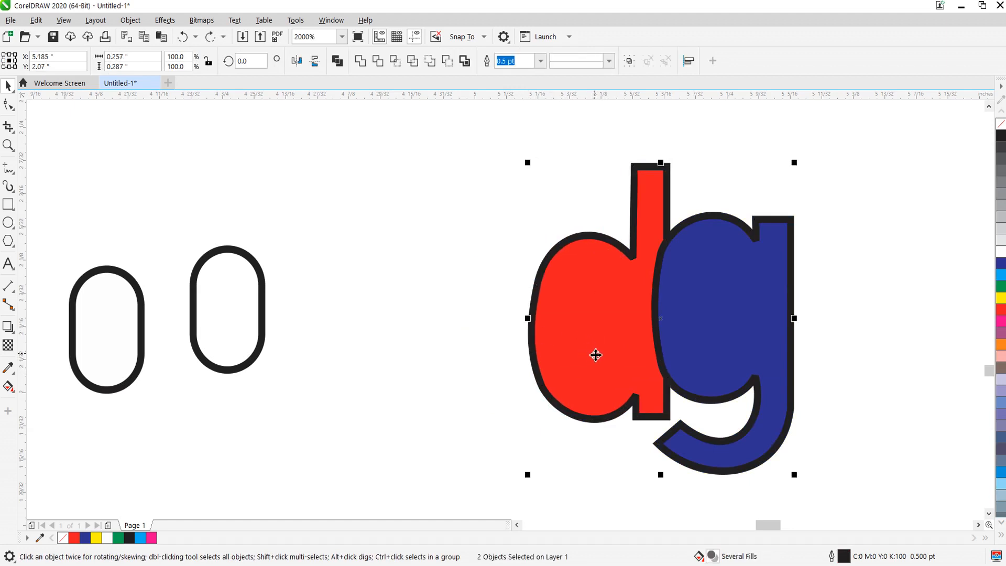
Undo the first trim of the "d" and the dark blue fill of the "g", keeping the letters' overlapping position.
{"action": "key", "text": "ctrl+z"}
{"action": "key", "text": "super+space"}
{"action": "key", "text": "ctrl+z"}
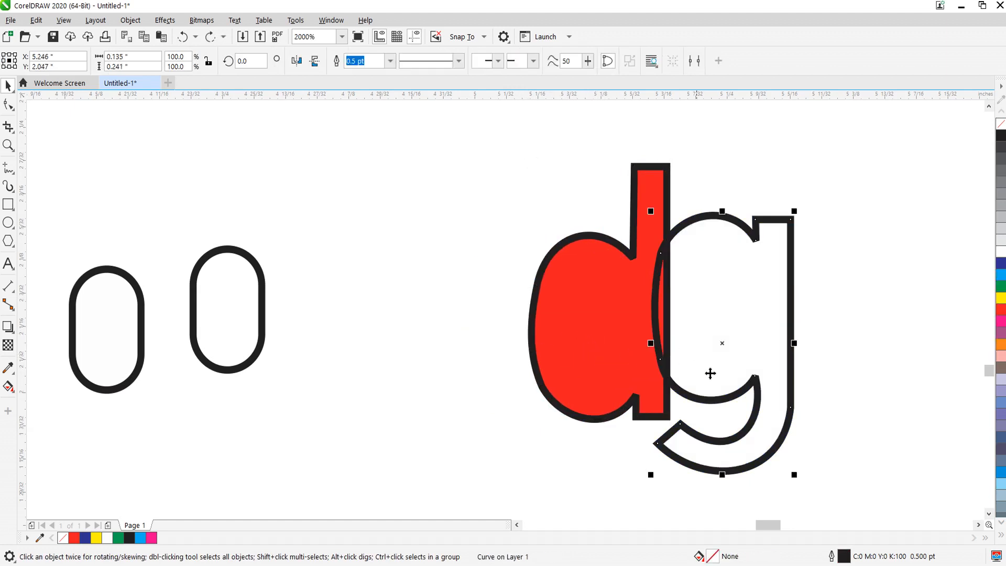
{"action": "key", "text": "ctrl+z"}
{"action": "key", "text": "ctrl+z"}
{"action": "left_click", "coordinate": [575, 366]}
{"action": "key", "text": "ctrl+shift+z"}
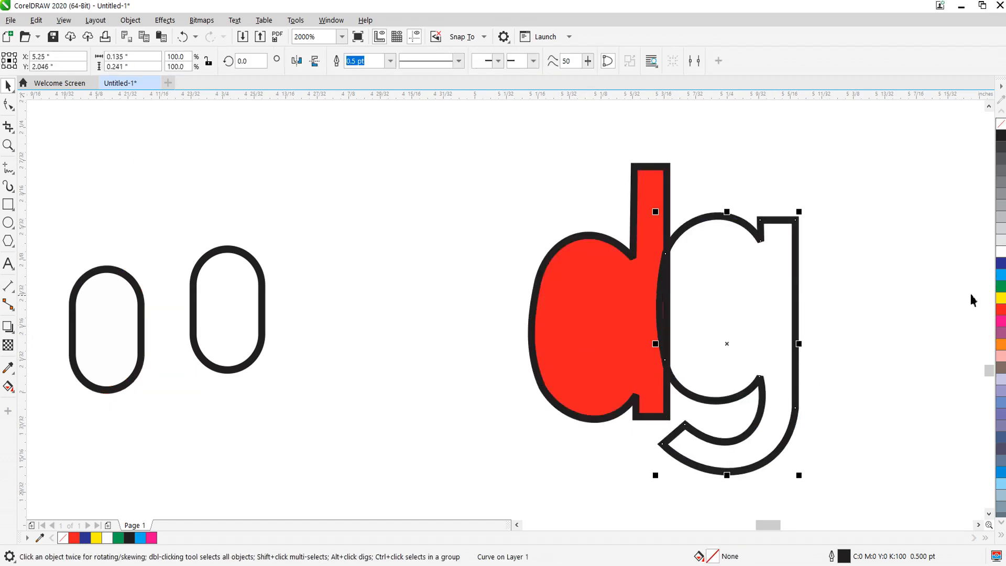
{"action": "key", "text": "ctrl+z"}
Fill the "g" with dark blue, move it further over the red "d" stem, and deselect it.
{"action": "left_click", "coordinate": [1003, 265]}
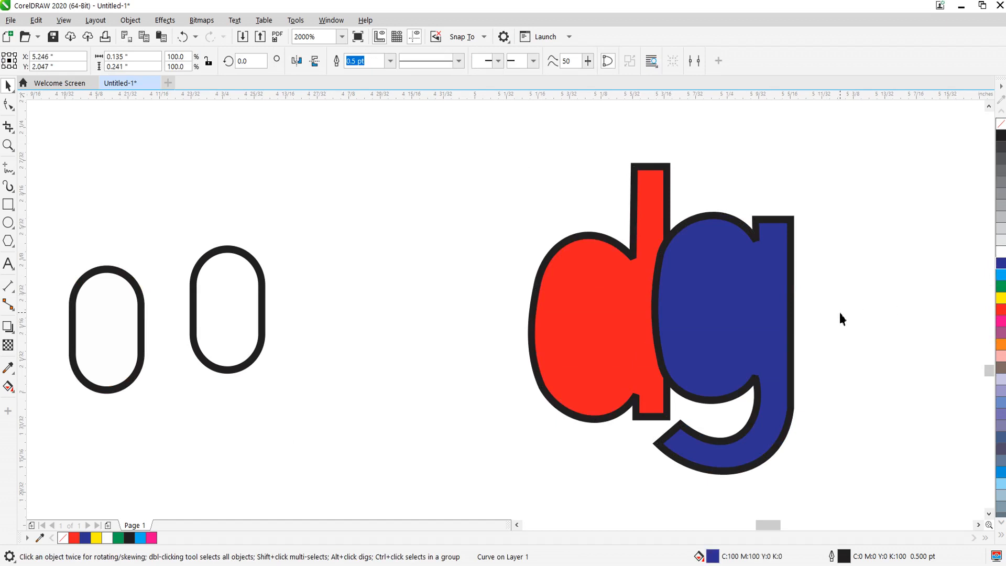
{"action": "left_click_drag", "start_coordinate": [760, 310], "coordinate": [745, 307]}
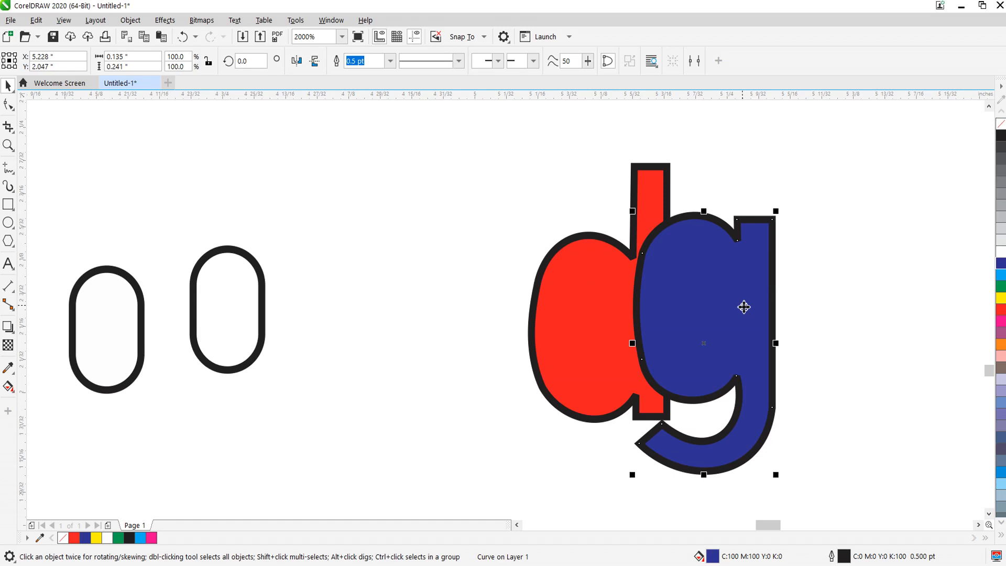
{"action": "left_click", "coordinate": [429, 342]}
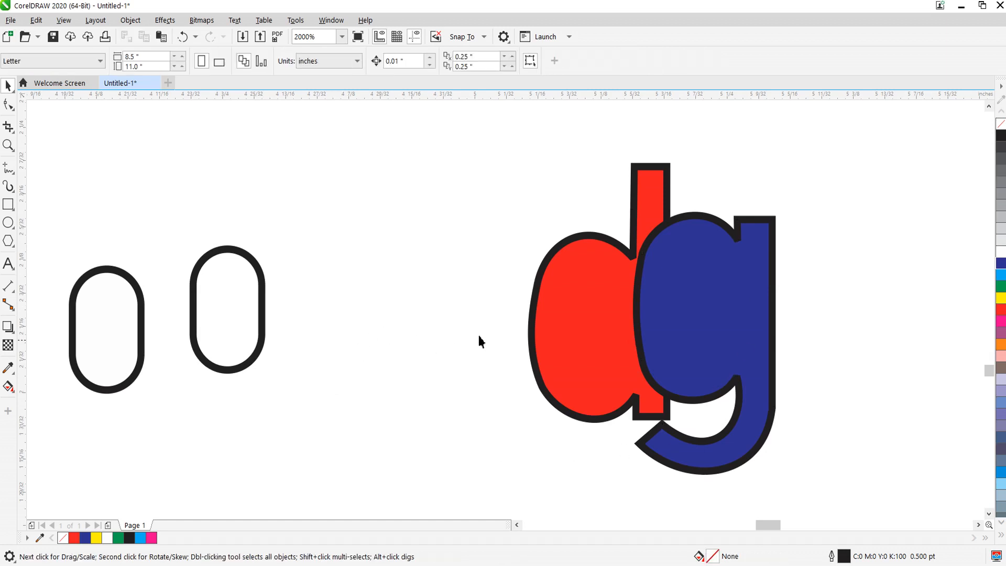
Intersect the red "d" with the blue "g", and select the new piece where they overlap.
{"action": "left_click", "coordinate": [574, 325]}
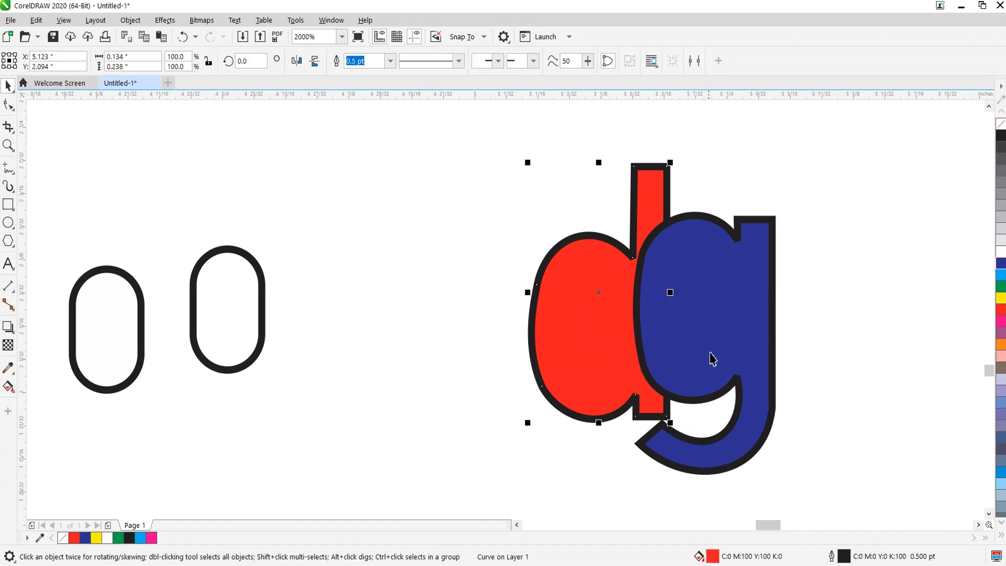
{"action": "left_click", "coordinate": [714, 335], "text": "shift"}
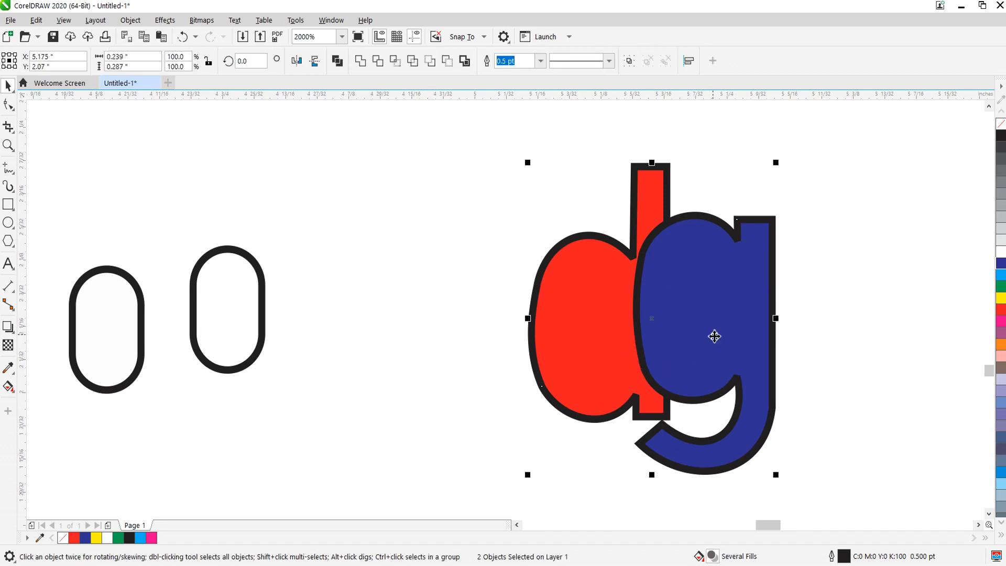
{"action": "left_click", "coordinate": [395, 62]}
{"action": "left_click", "coordinate": [483, 295]}
{"action": "left_click", "coordinate": [717, 283]}
{"action": "left_click", "coordinate": [651, 299]}
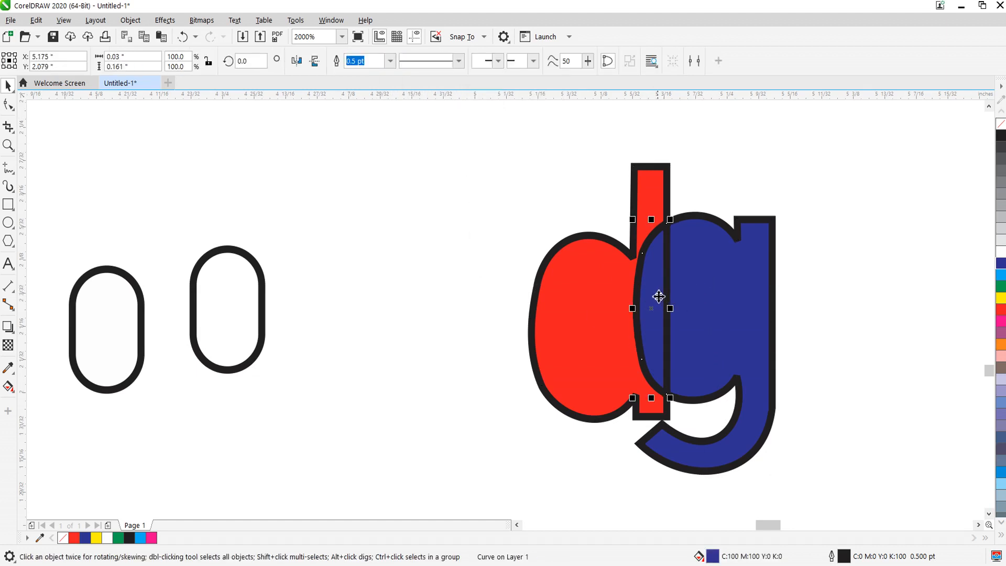
Undo the intersection of the red "d" and blue "g" and deselect the letters.
{"action": "key", "text": "ctrl+z"}
{"action": "left_click", "coordinate": [475, 315]}
{"action": "scroll", "coordinate": [476, 316], "scroll_direction": "down", "scroll_amount": 2}
{"action": "left_click", "coordinate": [647, 331]}
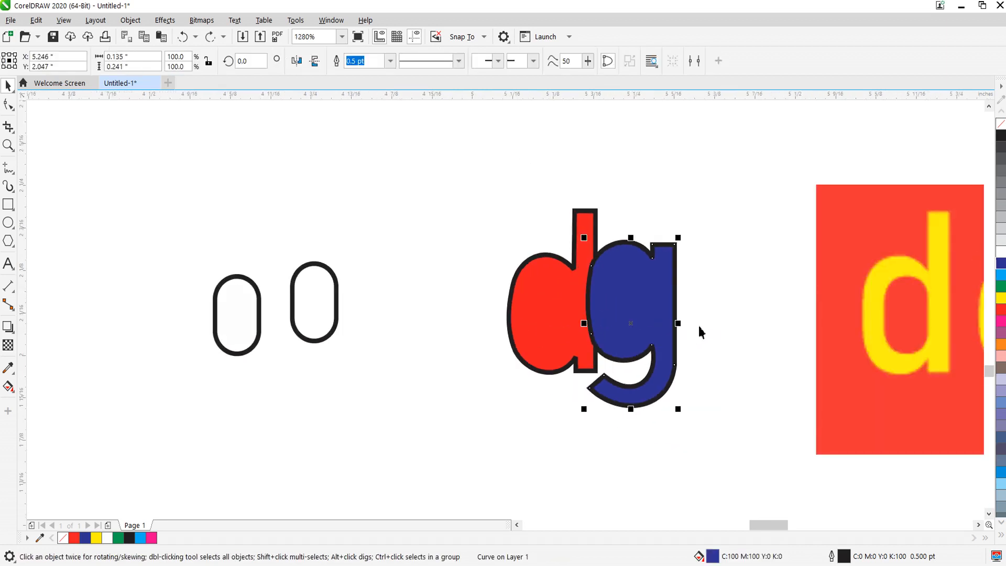
{"action": "left_click", "coordinate": [708, 322]}
{"action": "scroll", "coordinate": [634, 315], "scroll_direction": "up", "scroll_amount": 3}
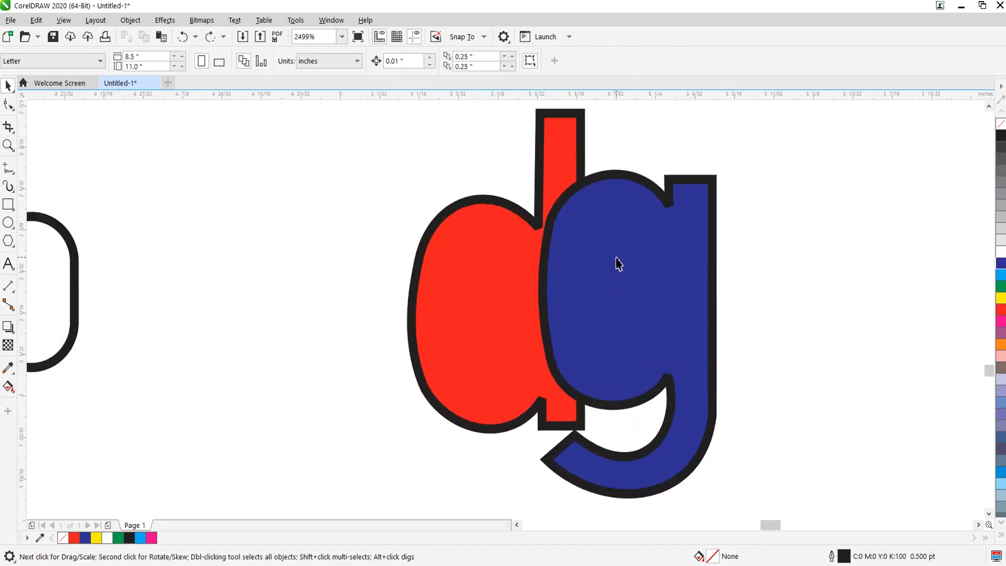
Show the letters in wireframe, move the "d" slightly further into the "g", and return to the enhanced view.
{"action": "key", "text": "shift+F9"}
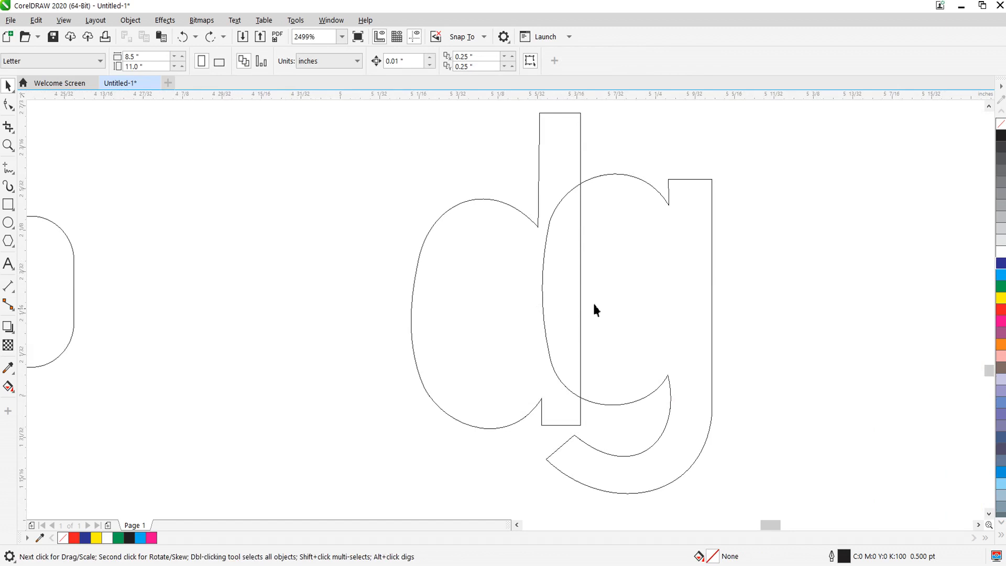
{"action": "left_click", "coordinate": [496, 301]}
{"action": "left_click_drag", "start_coordinate": [501, 301], "coordinate": [509, 302]}
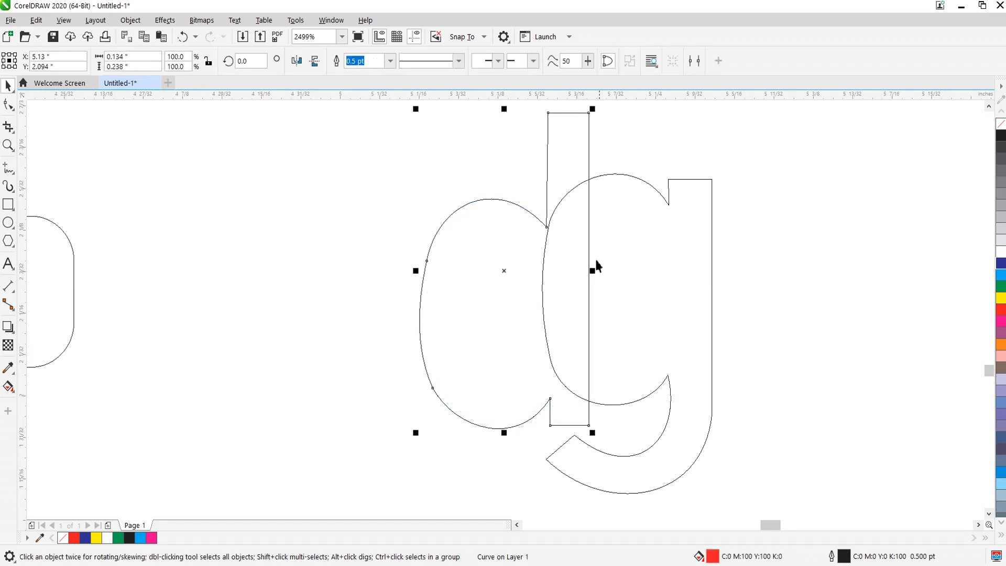
{"action": "left_click", "coordinate": [805, 267]}
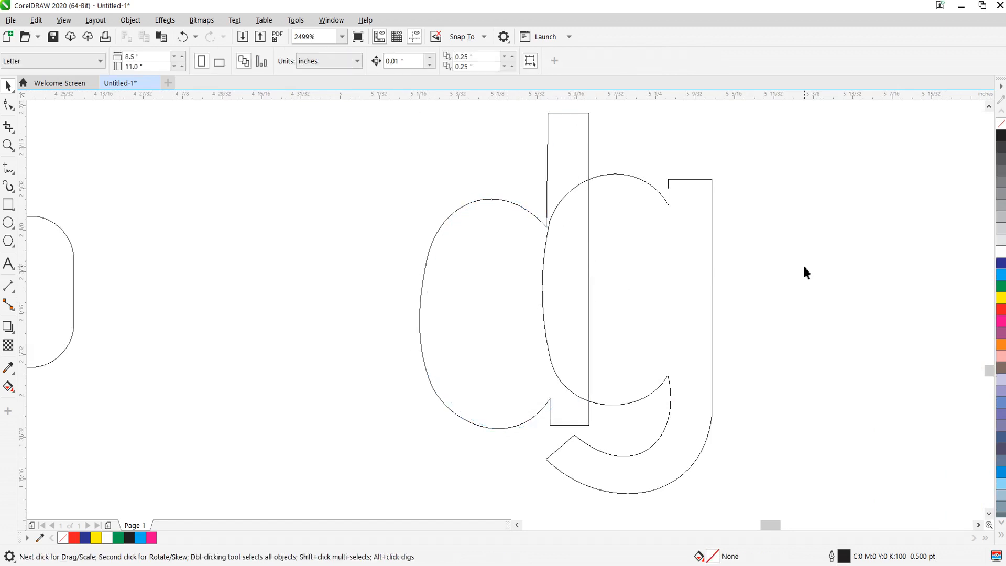
{"action": "key", "text": "shift+F9"}
{"action": "scroll", "coordinate": [653, 307], "scroll_direction": "down", "scroll_amount": 2}
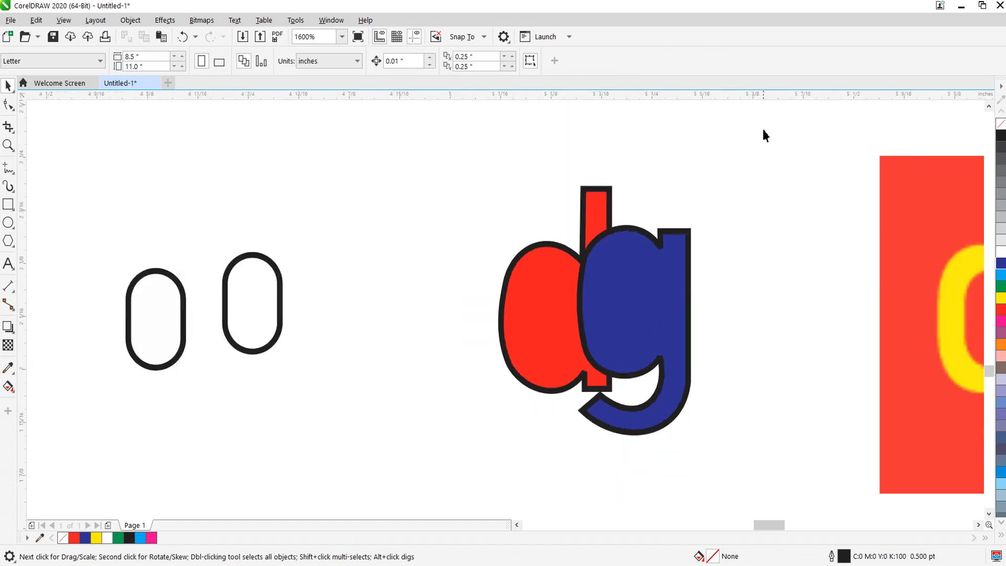
Intersect the "d" and "g", move both letters away from the overlap piece, and select that piece.
{"action": "left_click_drag", "start_coordinate": [482, 450], "coordinate": [432, 437]}
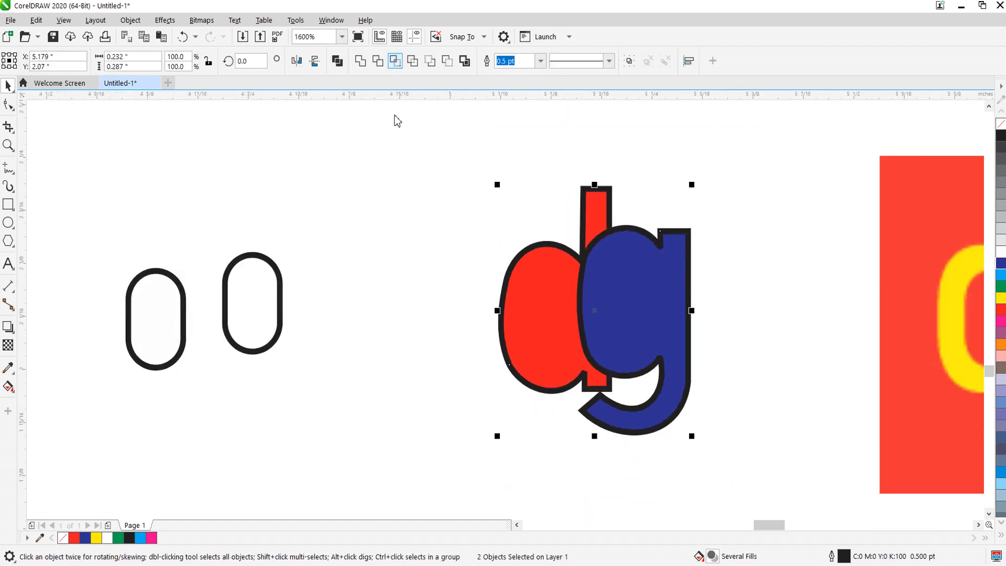
{"action": "left_click", "coordinate": [395, 61]}
{"action": "left_click", "coordinate": [596, 286]}
{"action": "left_click", "coordinate": [597, 286]}
{"action": "left_click", "coordinate": [561, 224]}
{"action": "left_click", "coordinate": [593, 253]}
{"action": "left_click_drag", "start_coordinate": [647, 265], "coordinate": [726, 266]}
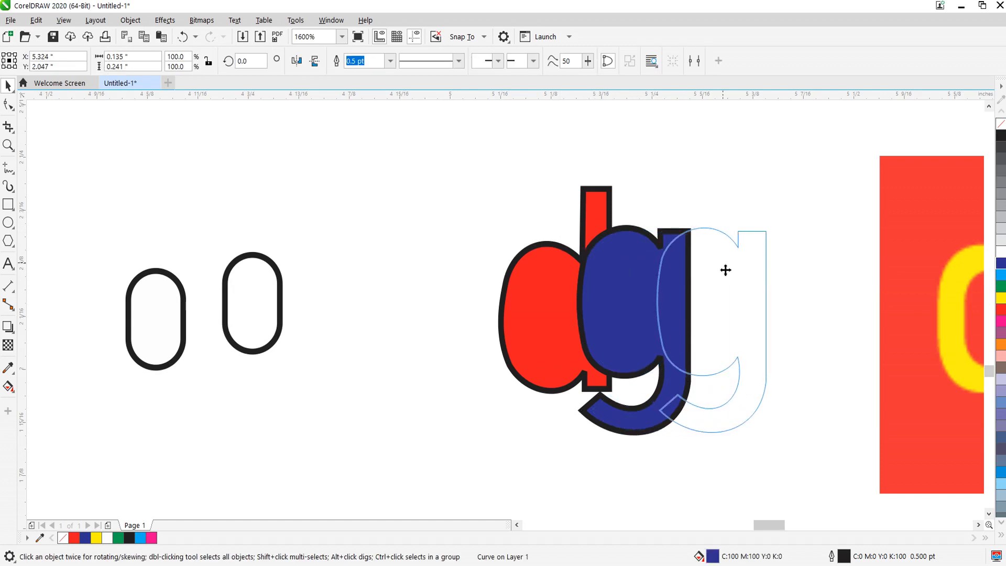
{"action": "left_click_drag", "start_coordinate": [572, 301], "coordinate": [506, 303]}
{"action": "left_click", "coordinate": [596, 305]}
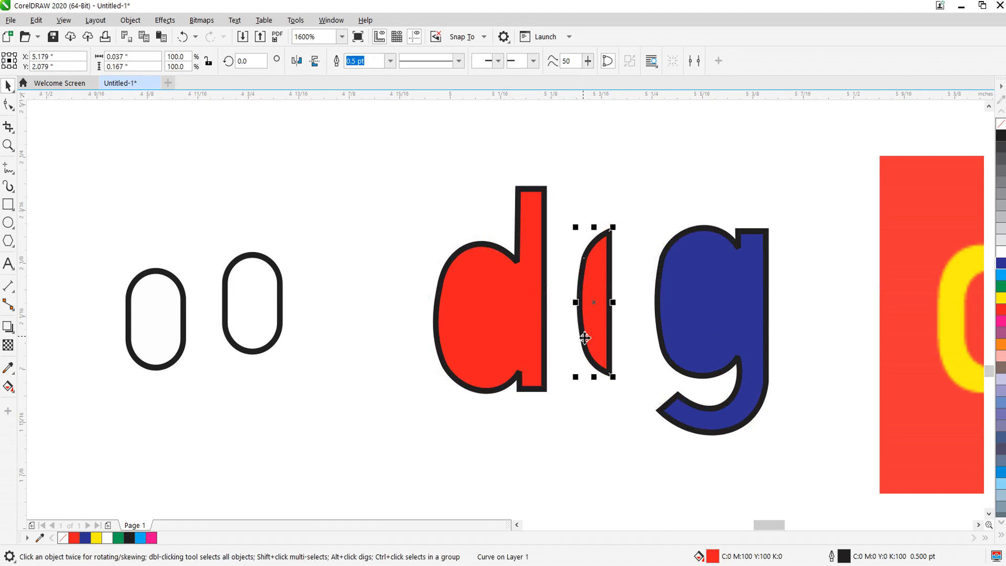
Undo the moves of both letters and their intersection, and deselect them.
{"action": "key", "text": "ctrl+z"}
{"action": "key", "text": "ctrl+z"}
{"action": "key", "text": "ctrl+z"}
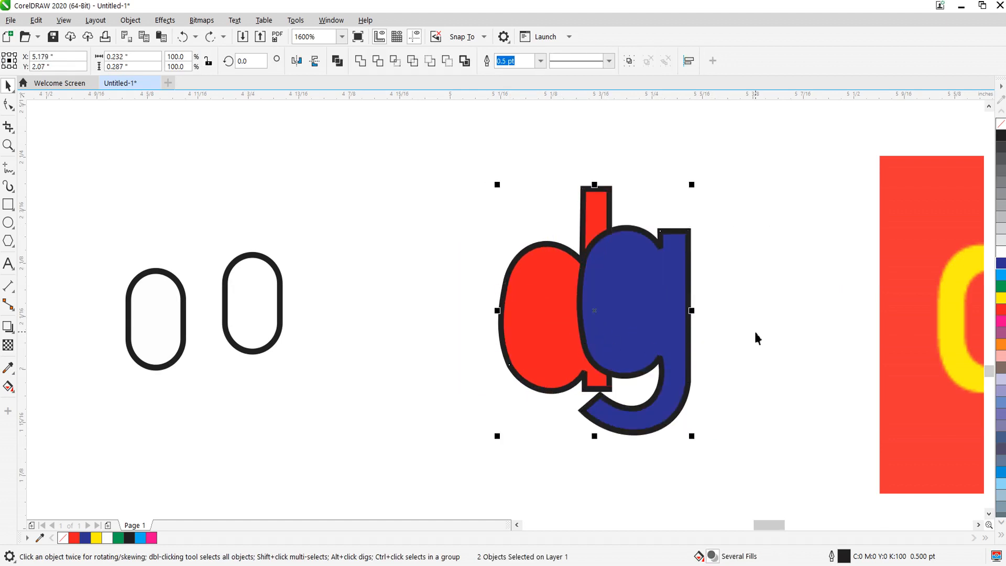
{"action": "left_click", "coordinate": [756, 333]}
Switch repeatedly between the wireframe and enhanced views to compare the overlapping outlines of the "d" and "g".
{"action": "left_click_drag", "start_coordinate": [748, 145], "coordinate": [440, 517]}
{"action": "left_click", "coordinate": [503, 404]}
{"action": "key", "text": "shift+F9"}
{"action": "key", "text": "shift+F9"}
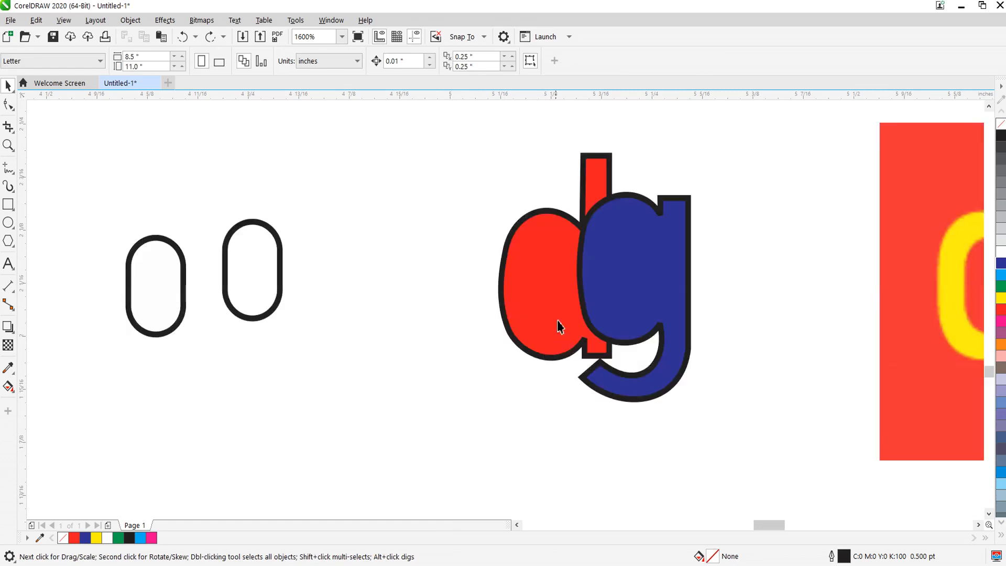
{"action": "key", "text": "shift+F9"}
{"action": "key", "text": "shift+F9"}
{"action": "key", "text": "shift+F9"}
{"action": "key", "text": "shift+F9"}
{"action": "key", "text": "shift+F9"}
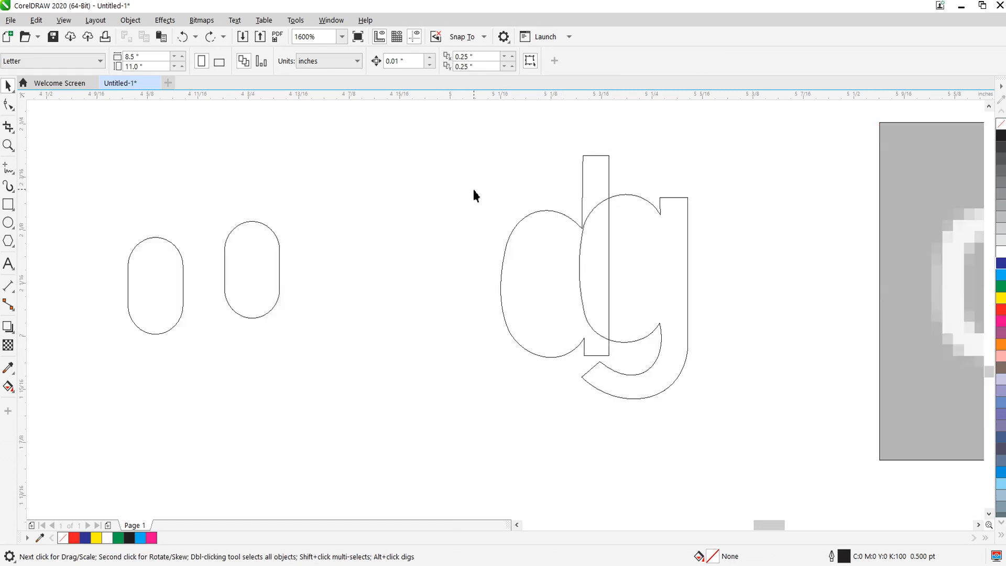
{"action": "key", "text": "shift+F9"}
{"action": "key", "text": "shift+F9"}
{"action": "key", "text": "shift+F9"}
{"action": "key", "text": "shift+F9"}
{"action": "key", "text": "shift+F9"}
{"action": "key", "text": "shift+F9"}
{"action": "key", "text": "shift+F9"}
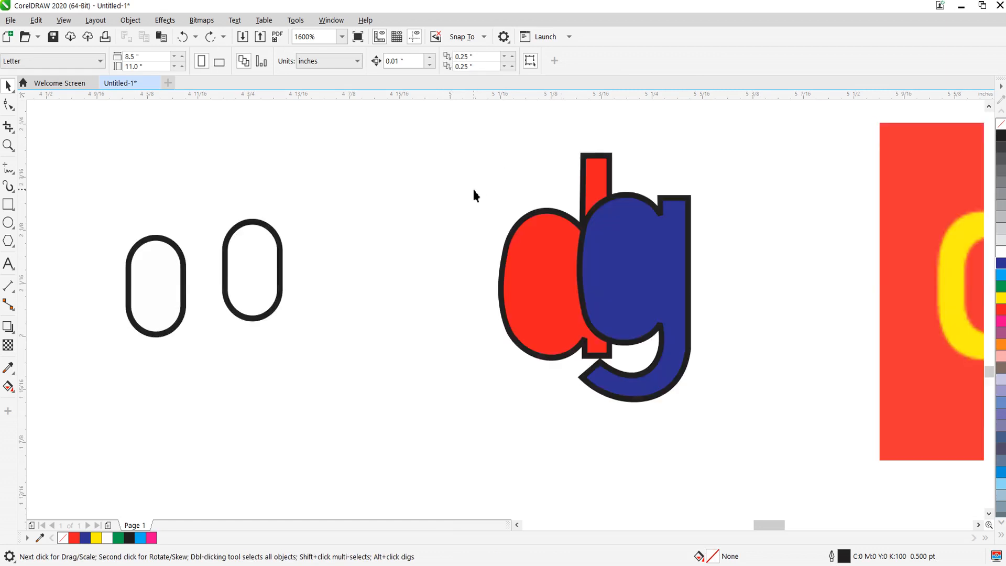
{"action": "key", "text": "shift+F9"}
{"action": "key", "text": "shift+F9"}
Set the view mode to Wireframe, examine the overlapping letters, and set it back to Enhanced.
{"action": "left_click", "coordinate": [63, 21]}
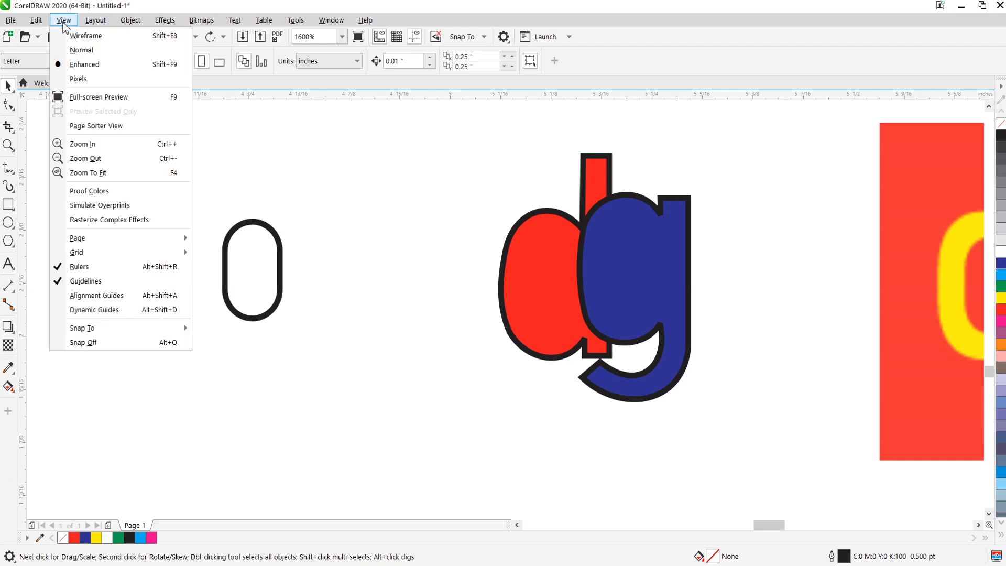
{"action": "left_click", "coordinate": [86, 36]}
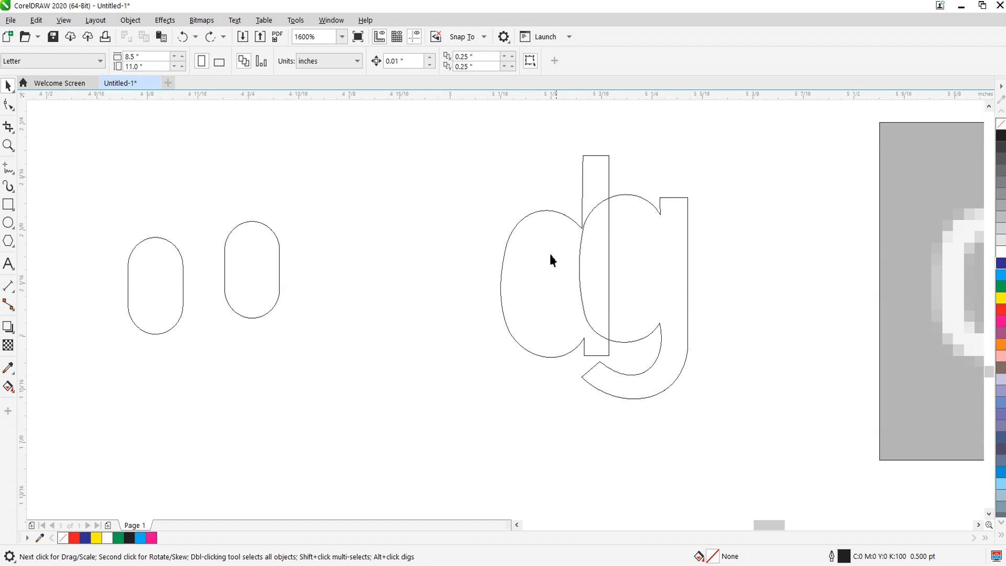
{"action": "scroll", "coordinate": [440, 252], "scroll_direction": "down", "scroll_amount": 3}
{"action": "scroll", "coordinate": [523, 299], "scroll_direction": "up", "scroll_amount": 3}
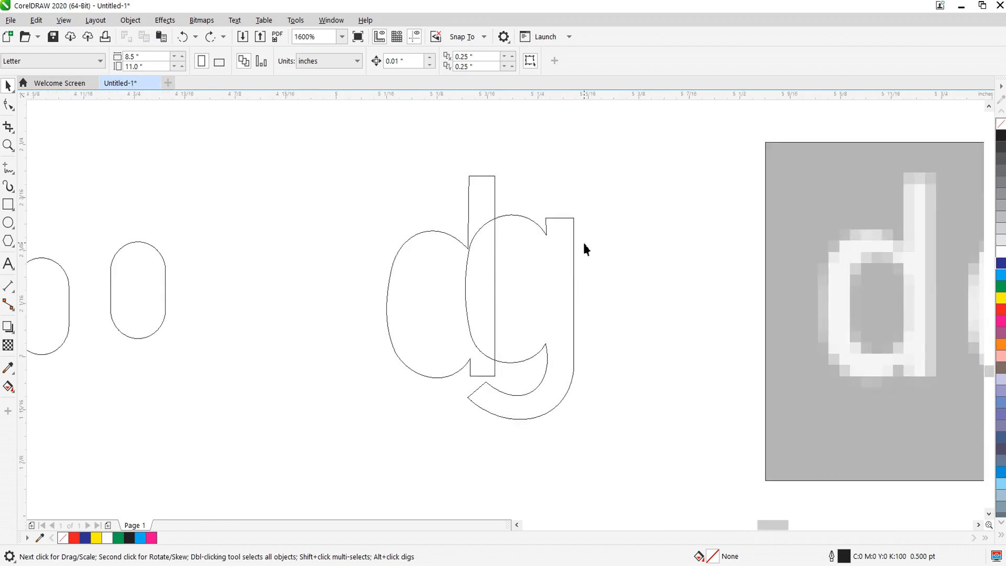
{"action": "left_click", "coordinate": [71, 21]}
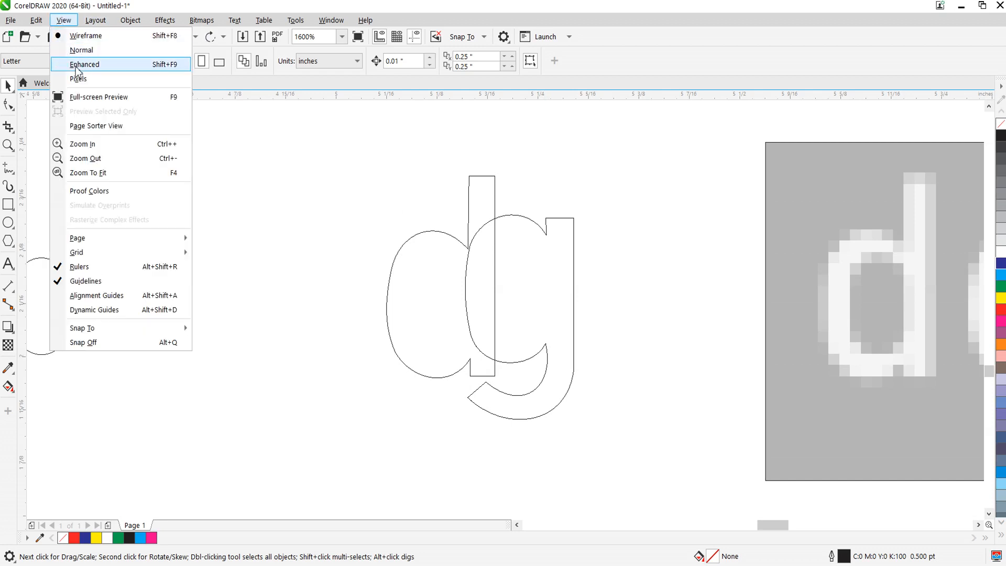
{"action": "left_click", "coordinate": [156, 65]}
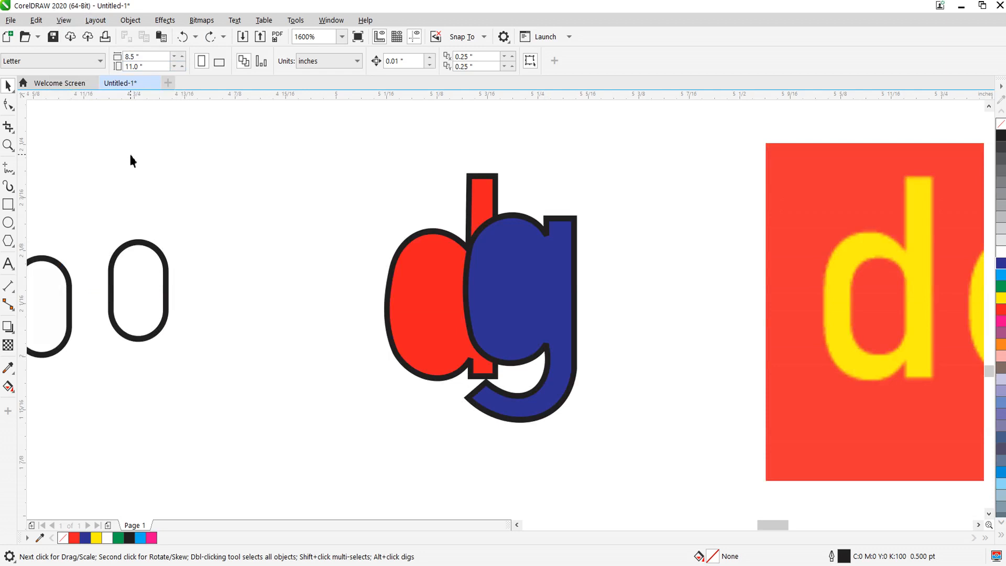
Simplify the overlapping "d" and "g", and move the two letters apart to expose the trimmed area.
{"action": "scroll", "coordinate": [321, 260], "scroll_direction": "up", "scroll_amount": 1}
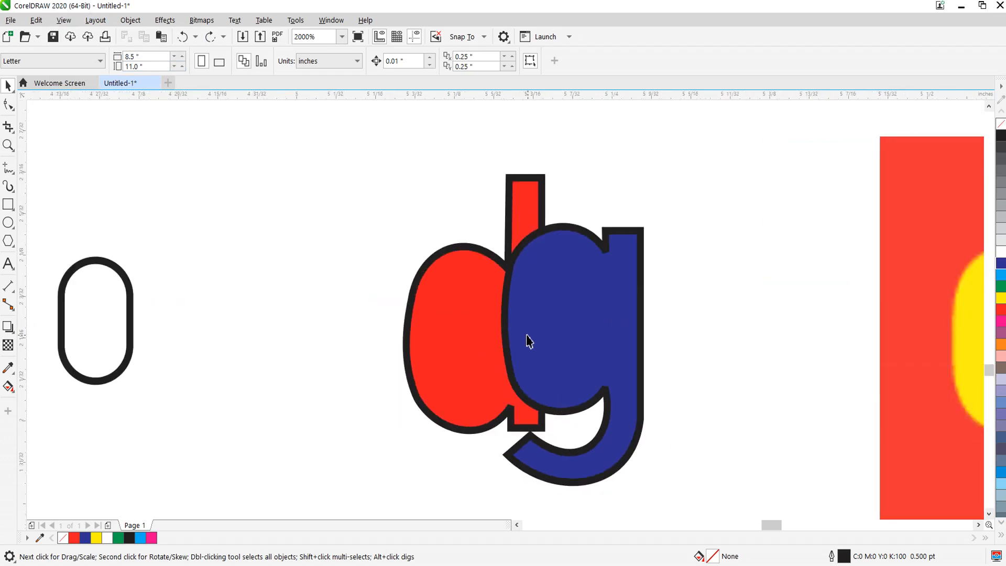
{"action": "scroll", "coordinate": [529, 341], "scroll_direction": "up", "scroll_amount": 1}
{"action": "left_click", "coordinate": [423, 335]}
{"action": "scroll", "coordinate": [460, 386], "scroll_direction": "down", "scroll_amount": 1}
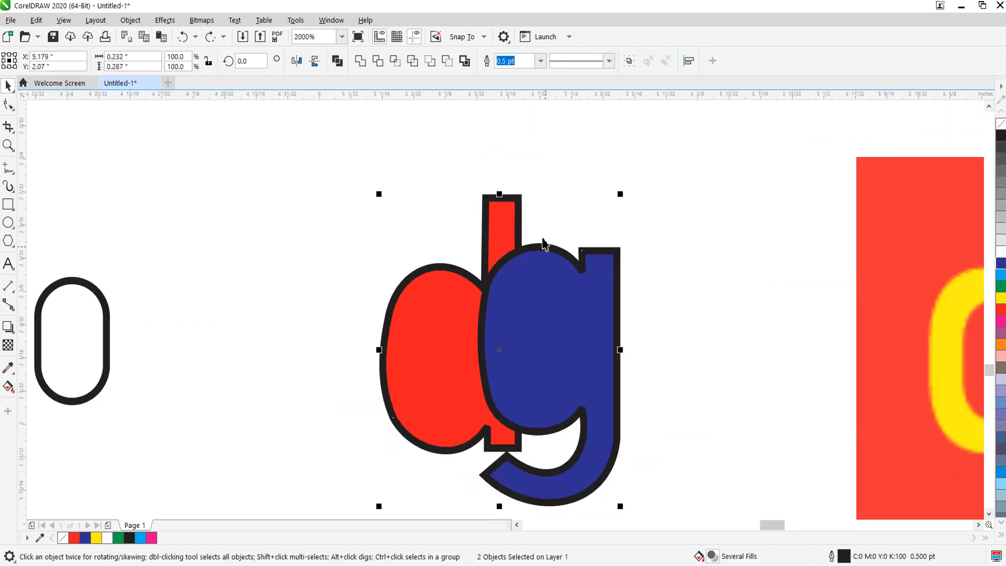
{"action": "left_click", "coordinate": [412, 62]}
{"action": "left_click", "coordinate": [586, 223]}
{"action": "left_click_drag", "start_coordinate": [584, 302], "coordinate": [651, 314]}
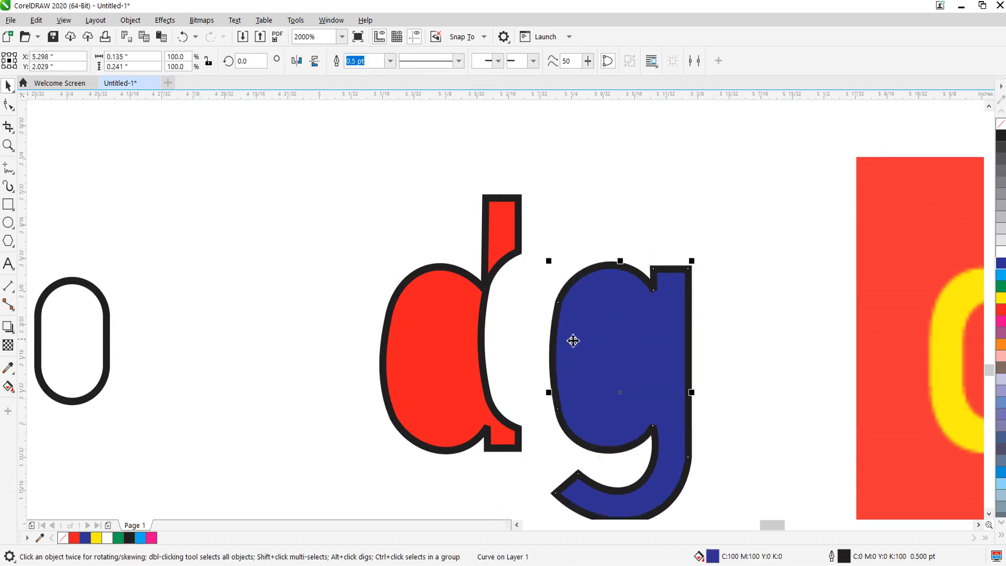
{"action": "left_click_drag", "start_coordinate": [432, 386], "coordinate": [382, 404]}
Undo the moves of both letters, try moving the "g" aside once more, undo that too, and deselect it.
{"action": "key", "text": "ctrl+z"}
{"action": "key", "text": "ctrl+z"}
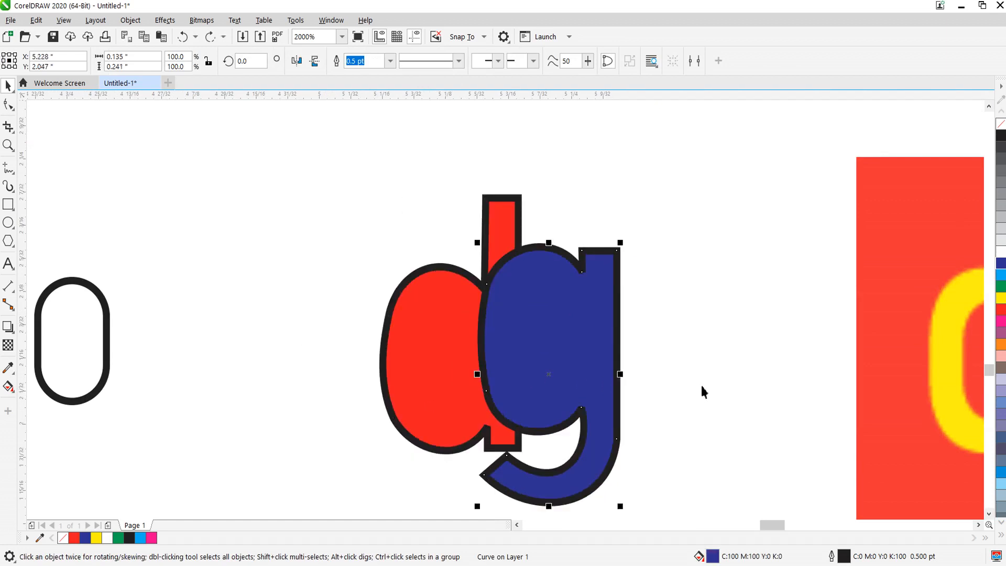
{"action": "left_click_drag", "start_coordinate": [599, 342], "coordinate": [664, 341]}
{"action": "key", "text": "ctrl+z"}
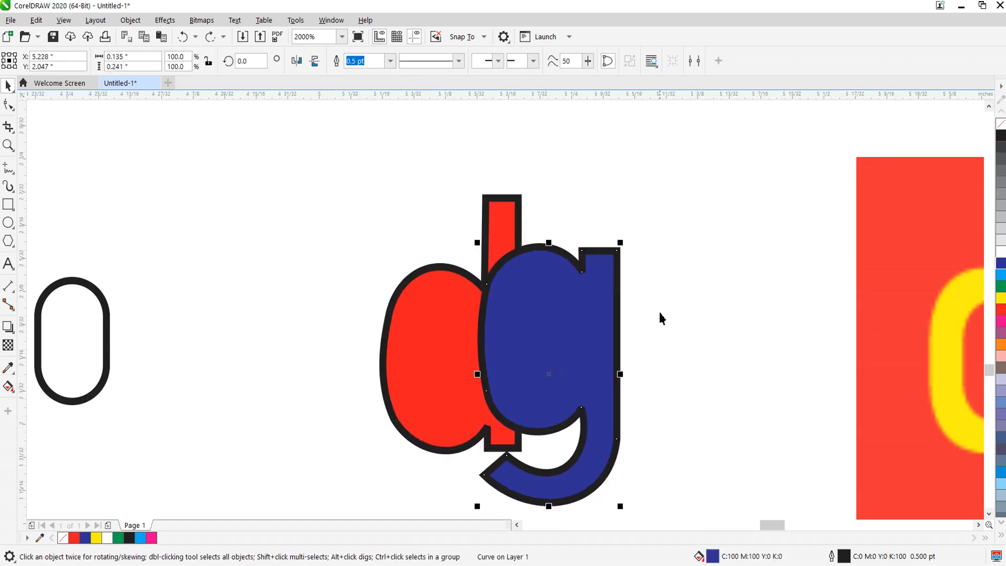
{"action": "left_click", "coordinate": [684, 239]}
Select both letters, apply Simplify again, and separate the blue "g" from the trimmed red "d".
{"action": "left_click_drag", "start_coordinate": [541, 313], "coordinate": [346, 437]}
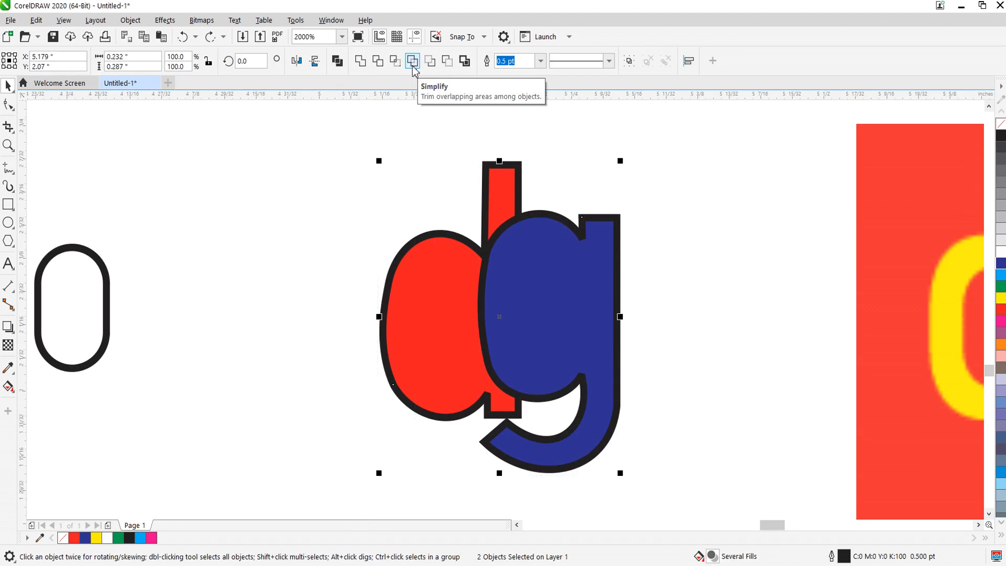
{"action": "scroll", "coordinate": [497, 314], "scroll_direction": "down", "scroll_amount": 1}
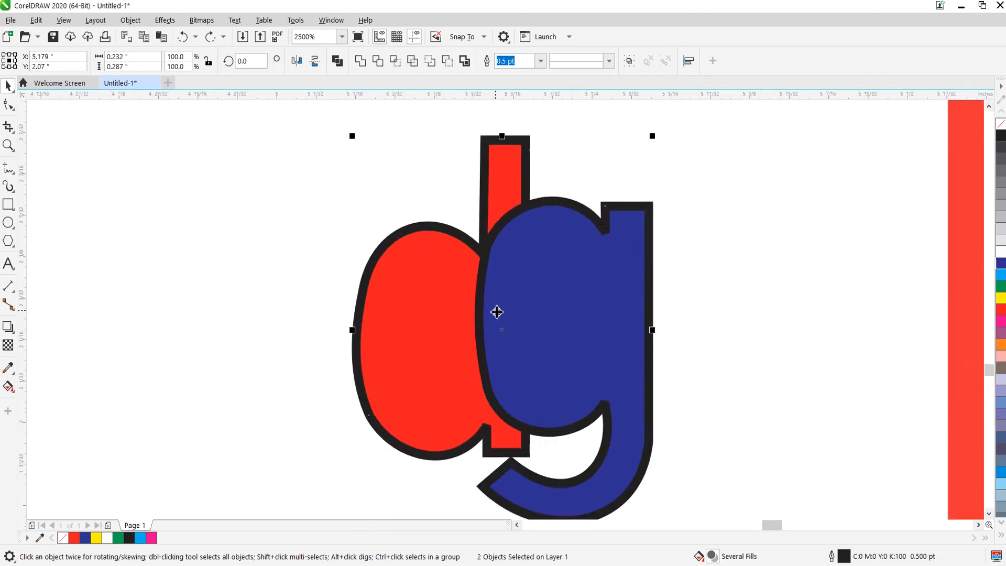
{"action": "left_click", "coordinate": [414, 65]}
{"action": "scroll", "coordinate": [423, 309], "scroll_direction": "down", "scroll_amount": 1}
{"action": "left_click_drag", "start_coordinate": [426, 313], "coordinate": [592, 316]}
{"action": "key", "text": "ctrl+z"}
{"action": "left_click_drag", "start_coordinate": [435, 332], "coordinate": [373, 331]}
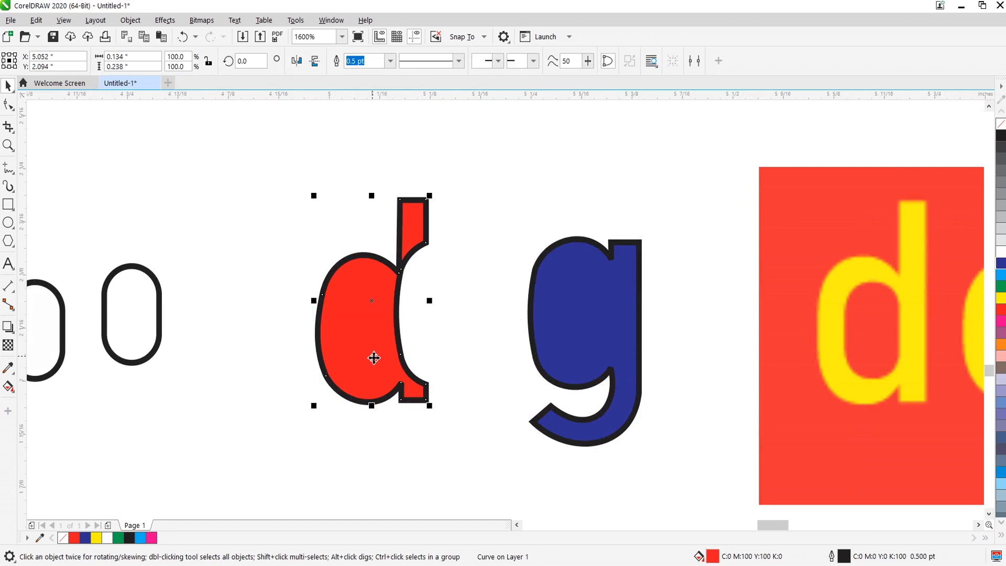
Undo the separation and the Simplify on the two letters, and deselect them.
{"action": "key", "text": "ctrl+z"}
{"action": "key", "text": "ctrl+z"}
{"action": "key", "text": "ctrl+z"}
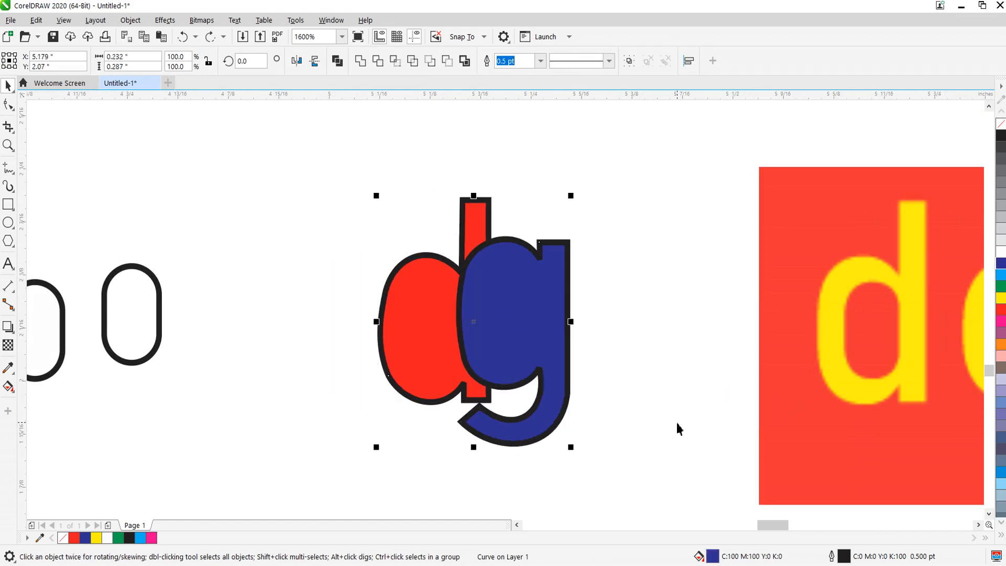
{"action": "left_click", "coordinate": [643, 401]}
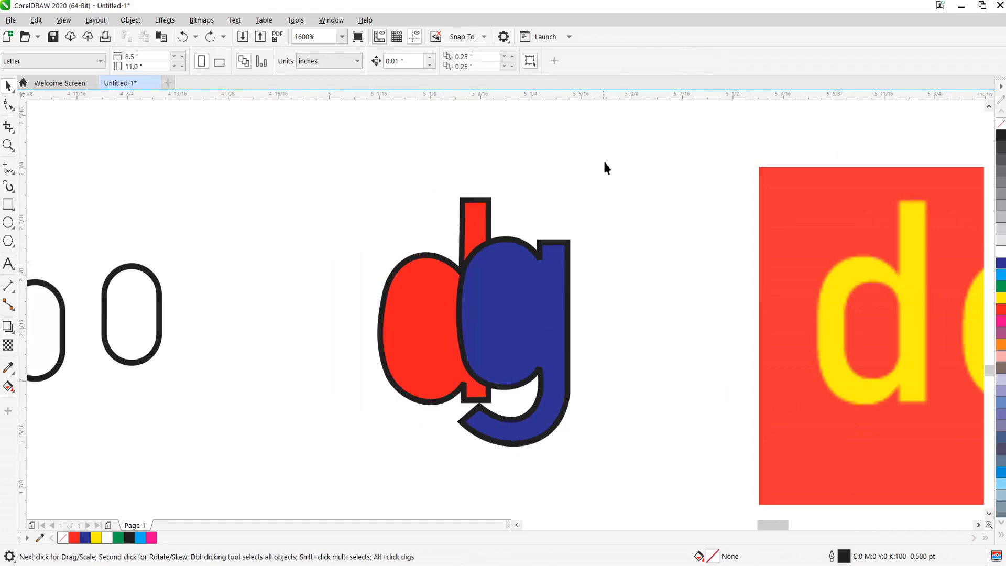
Cut the red "d" out of the blue "g" with Front Minus Back, and undo it.
{"action": "left_click_drag", "start_coordinate": [348, 439], "coordinate": [308, 505]}
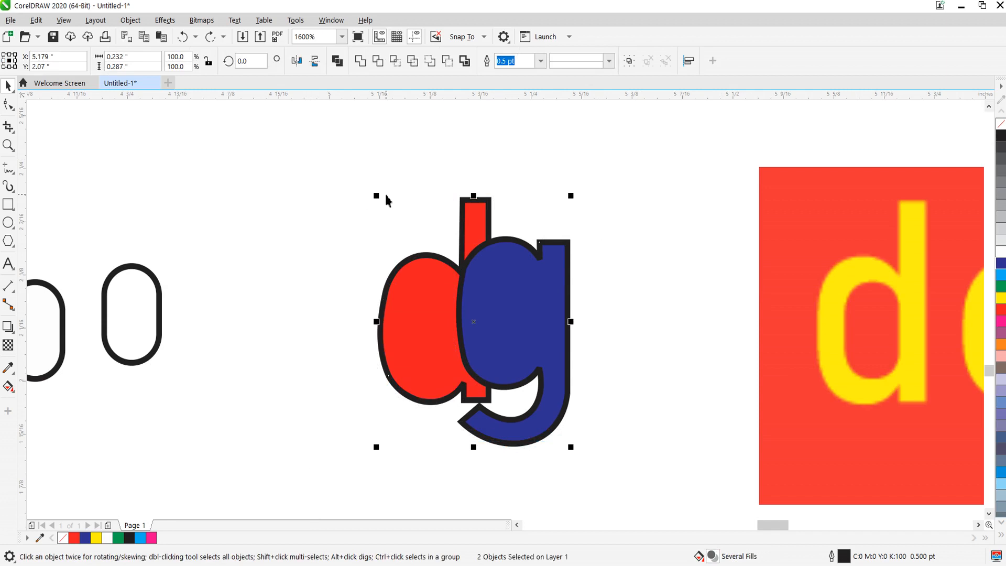
{"action": "left_click", "coordinate": [431, 61]}
{"action": "left_click", "coordinate": [439, 265]}
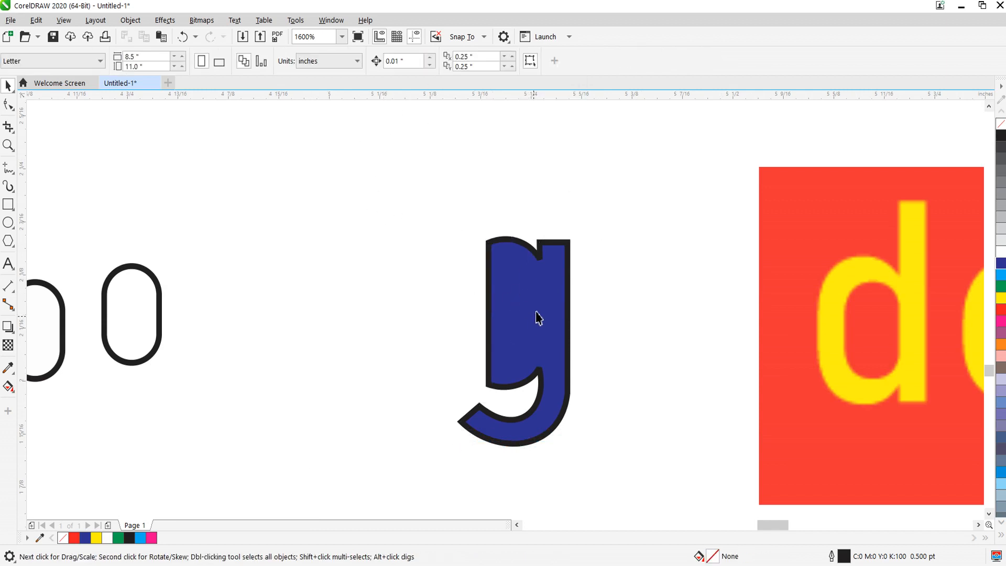
{"action": "key", "text": "ctrl+z"}
{"action": "left_click", "coordinate": [604, 339]}
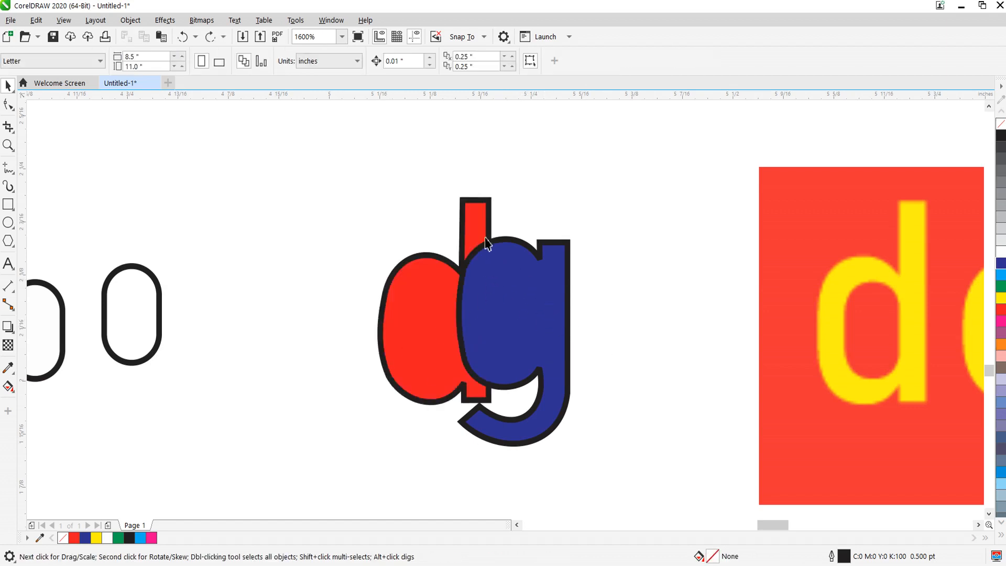
Cut the blue "g" out of the red "d" with Back Minus Front, and undo it.
{"action": "left_click", "coordinate": [429, 328]}
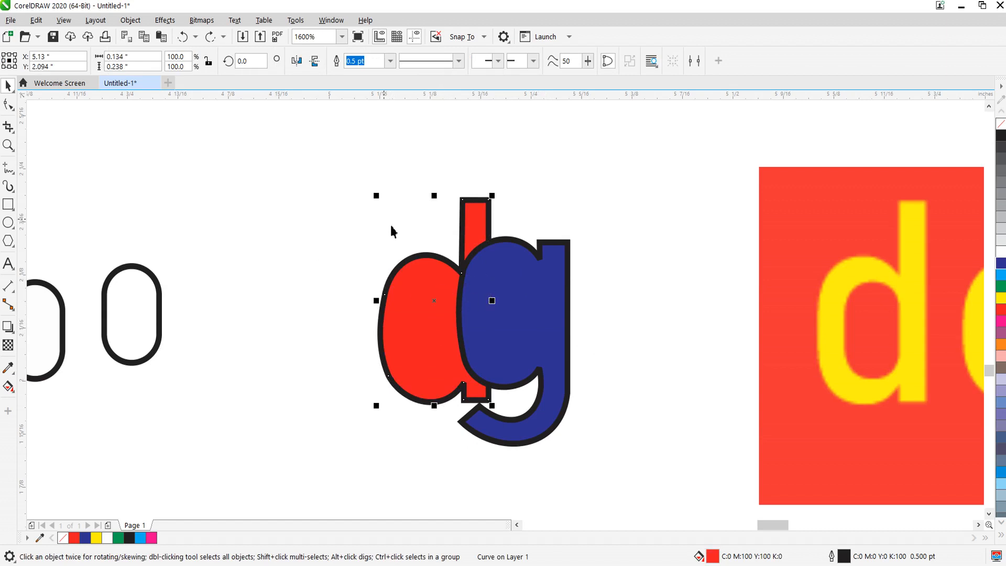
{"action": "left_click", "coordinate": [633, 215]}
{"action": "left_click_drag", "start_coordinate": [608, 157], "coordinate": [319, 484]}
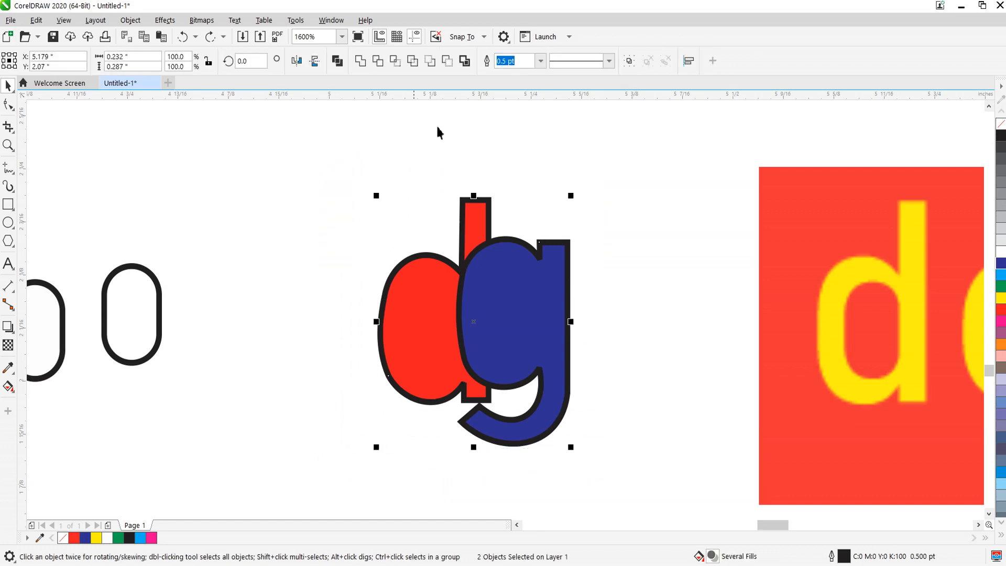
{"action": "left_click", "coordinate": [447, 61]}
{"action": "left_click", "coordinate": [583, 338]}
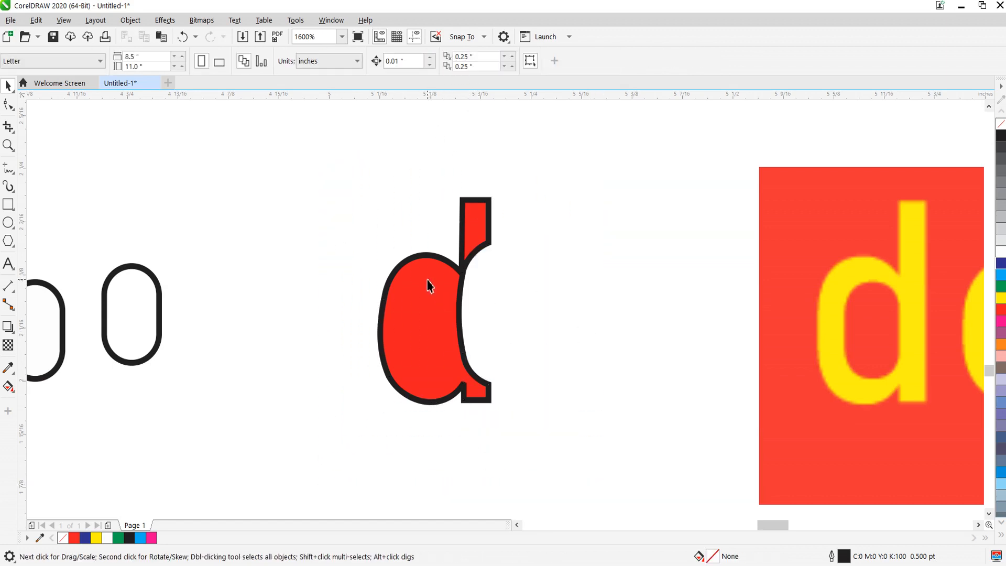
{"action": "key", "text": "ctrl+z"}
Select the overlapping "d" and "g" and create a boundary around them.
{"action": "left_click", "coordinate": [594, 201]}
{"action": "left_click_drag", "start_coordinate": [595, 174], "coordinate": [310, 476]}
{"action": "left_click", "coordinate": [469, 65]}
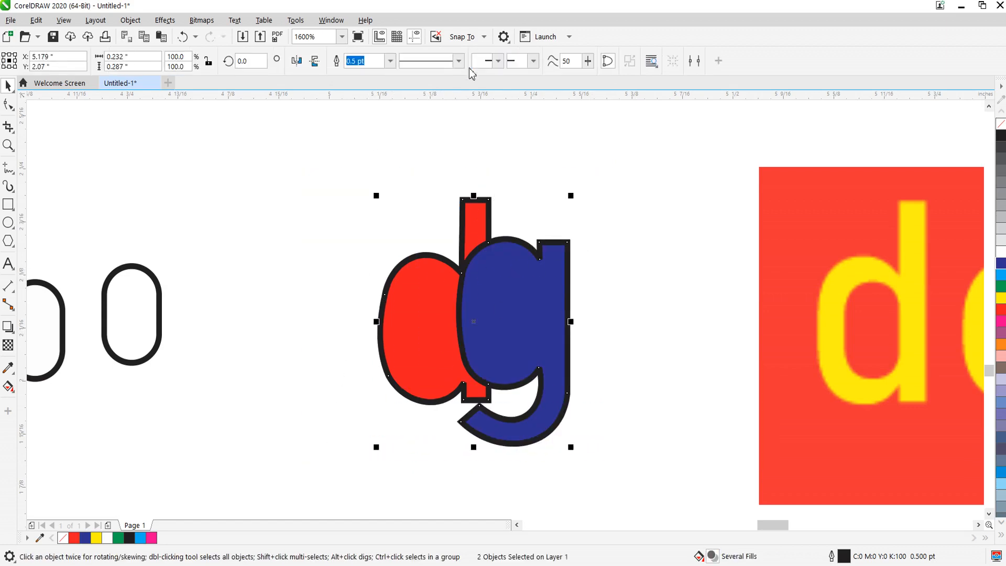
Move the boundary outline off the overlapping "d" and "g" to inspect it, and undo the move and the boundary.
{"action": "left_click", "coordinate": [630, 325]}
{"action": "left_click_drag", "start_coordinate": [558, 306], "coordinate": [614, 322]}
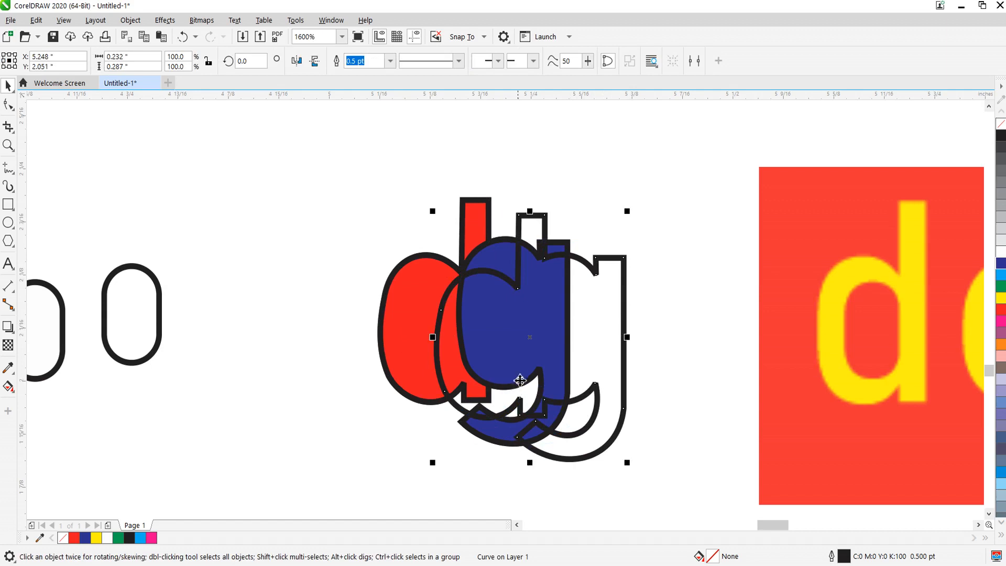
{"action": "key", "text": "ctrl+z"}
{"action": "key", "text": "ctrl+z"}
Undo the earlier edits until the red "d" and unfilled "g" overlap with their inner counters back in place.
{"action": "left_click", "coordinate": [640, 320]}
{"action": "scroll", "coordinate": [647, 318], "scroll_direction": "down", "scroll_amount": 1}
{"action": "scroll", "coordinate": [626, 323], "scroll_direction": "up", "scroll_amount": 2}
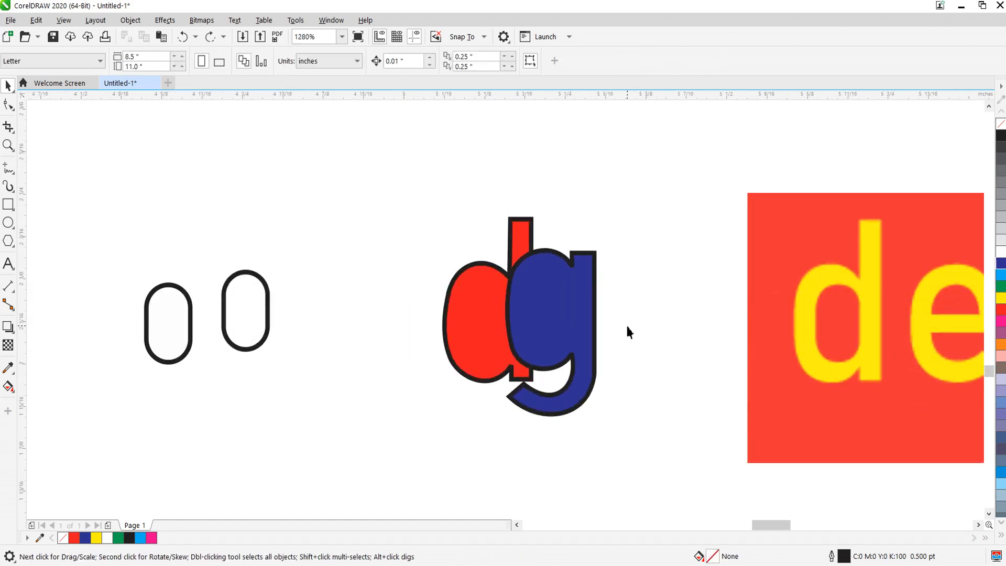
{"action": "key", "text": "ctrl+z"}
{"action": "key", "text": "ctrl+z"}
{"action": "key", "text": "ctrl+z"}
{"action": "key", "text": "ctrl+z"}
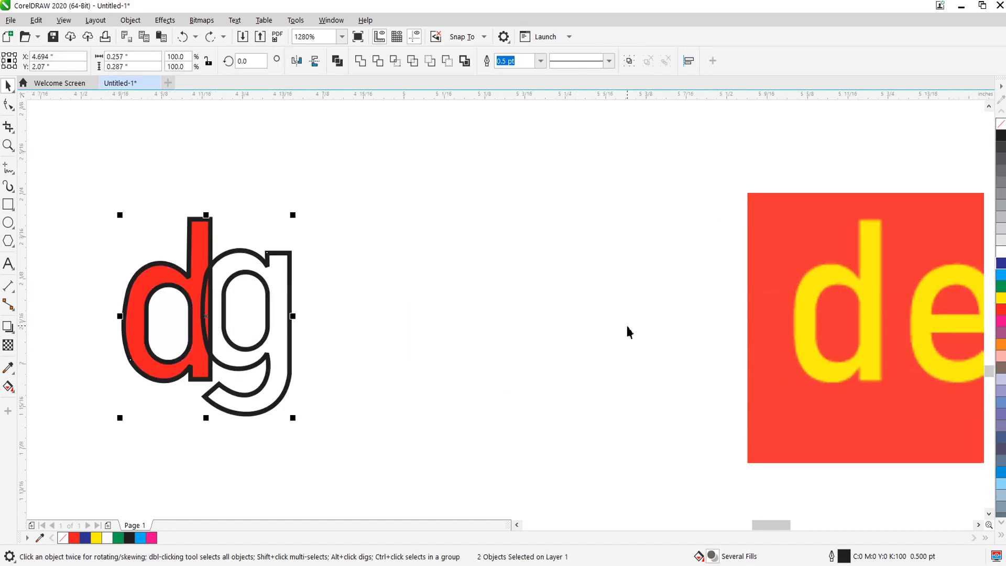
Move the "g" and its counter clear of the "d", combine them, and fill the letter with blue.
{"action": "left_click", "coordinate": [543, 335]}
{"action": "scroll", "coordinate": [543, 335], "scroll_direction": "down", "scroll_amount": 1}
{"action": "scroll", "coordinate": [314, 335], "scroll_direction": "up", "scroll_amount": 2}
{"action": "left_click_drag", "start_coordinate": [579, 179], "coordinate": [338, 501]}
{"action": "left_click_drag", "start_coordinate": [425, 372], "coordinate": [595, 376]}
{"action": "key", "text": "ctrl+l"}
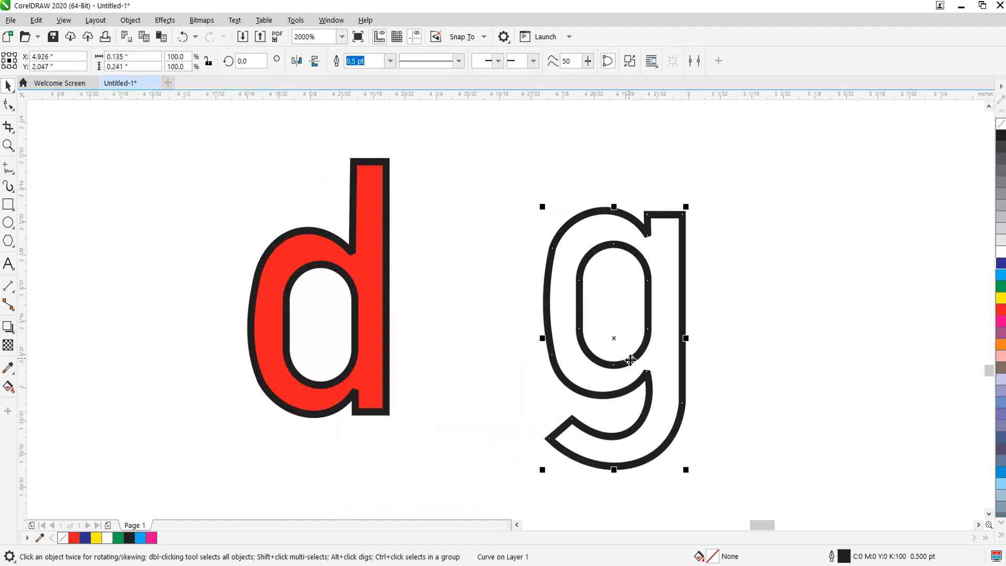
{"action": "left_click", "coordinate": [1001, 263]}
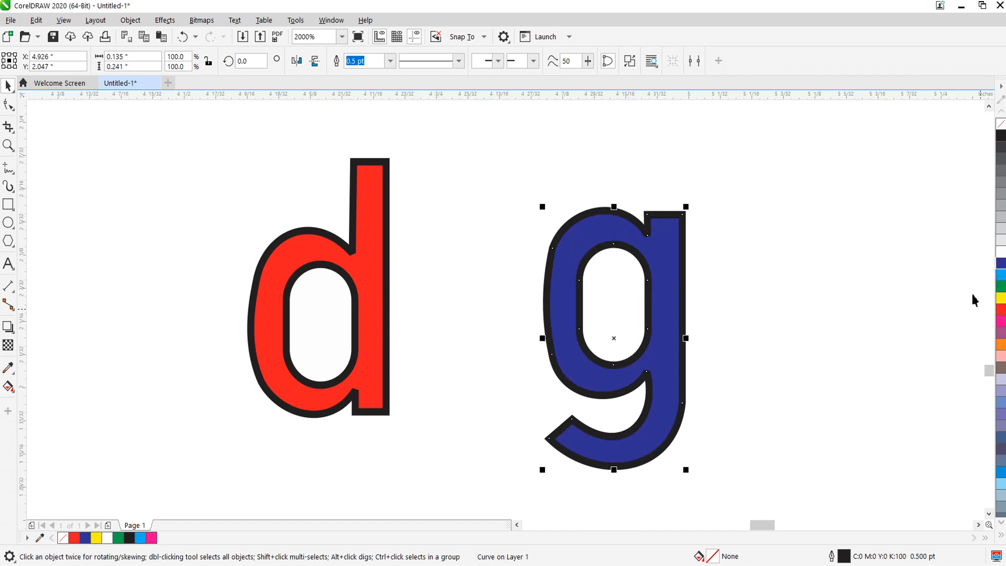
{"action": "left_click", "coordinate": [785, 318]}
Combine the red "d" with its inner counter so the counter becomes a hole.
{"action": "left_click", "coordinate": [377, 284]}
{"action": "left_click_drag", "start_coordinate": [456, 157], "coordinate": [240, 429]}
{"action": "left_click", "coordinate": [251, 202]}
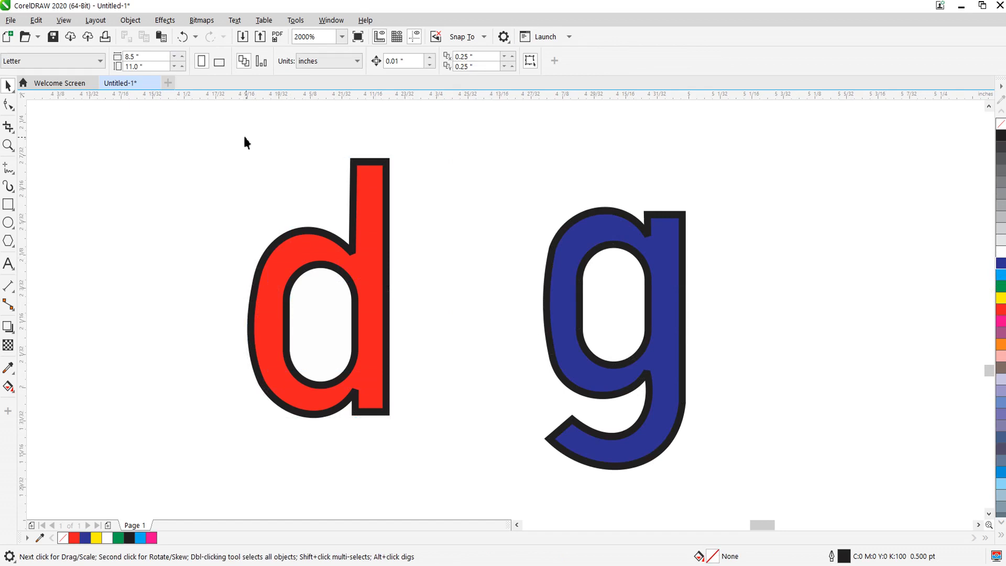
{"action": "left_click_drag", "start_coordinate": [458, 426], "coordinate": [469, 458]}
{"action": "key", "text": "ctrl+l"}
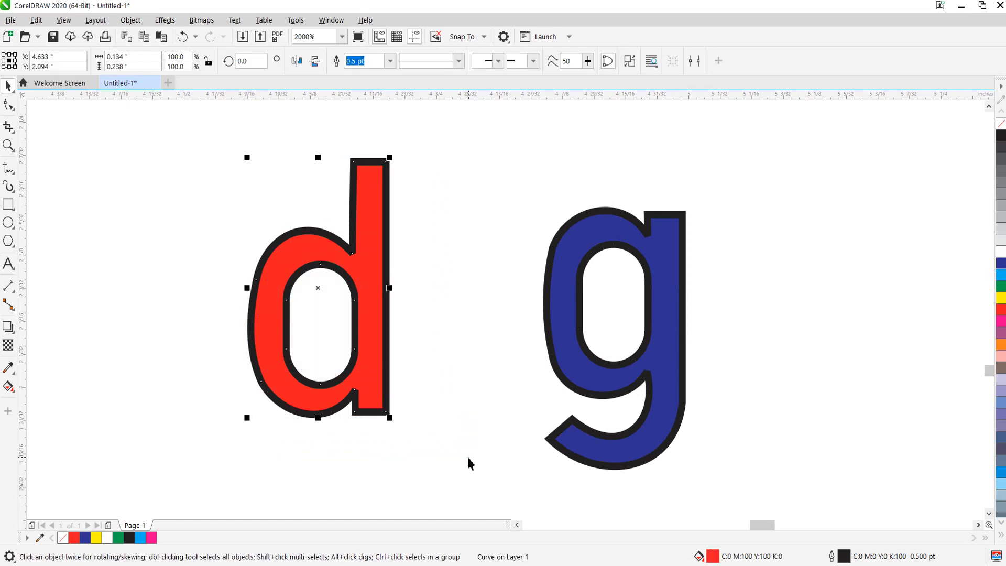
Select both letters and remove their outlines.
{"action": "left_click", "coordinate": [583, 345]}
{"action": "left_click", "coordinate": [357, 280], "text": "shift"}
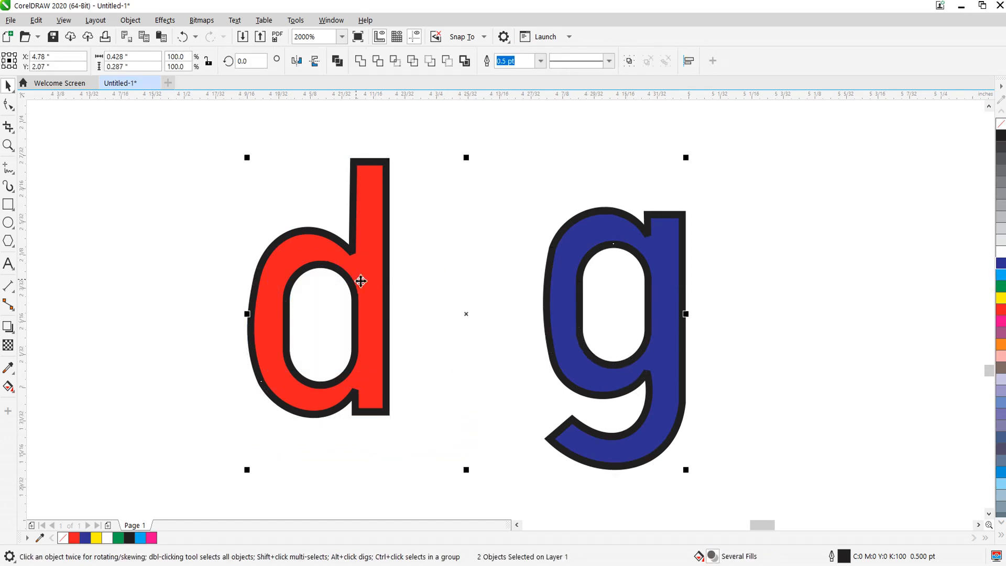
{"action": "right_click", "coordinate": [1000, 128]}
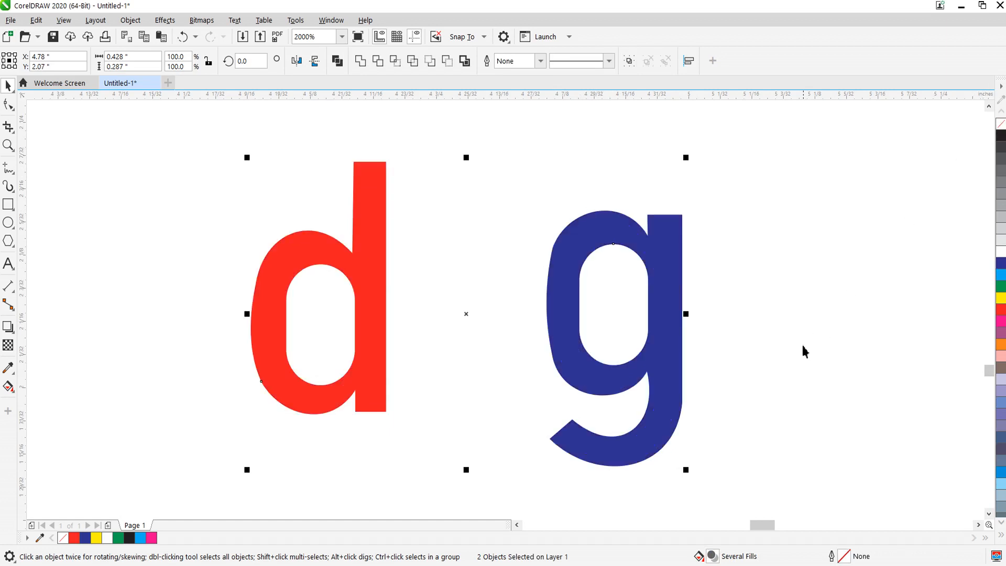
Move the blue "g" so that it overlaps the red "d", and deselect it.
{"action": "left_click", "coordinate": [670, 312]}
{"action": "left_click_drag", "start_coordinate": [672, 333], "coordinate": [440, 345]}
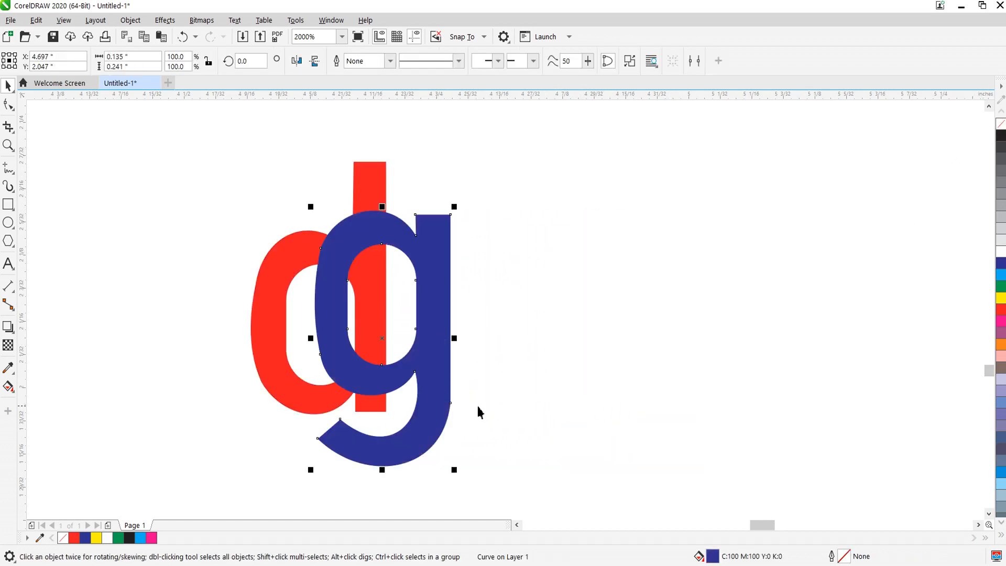
{"action": "left_click", "coordinate": [478, 411]}
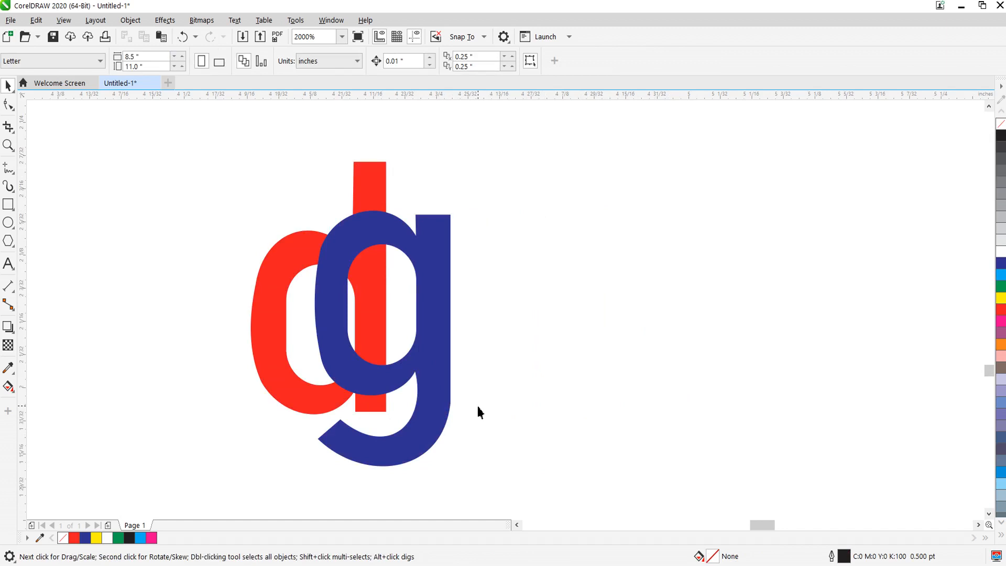
Place a copy of the overlapping letters beside the originals, weld the copy, and give it a blue fill.
{"action": "left_click", "coordinate": [261, 301]}
{"action": "left_click", "coordinate": [342, 265], "text": "shift"}
{"action": "left_click_drag", "start_coordinate": [331, 257], "coordinate": [668, 257]}
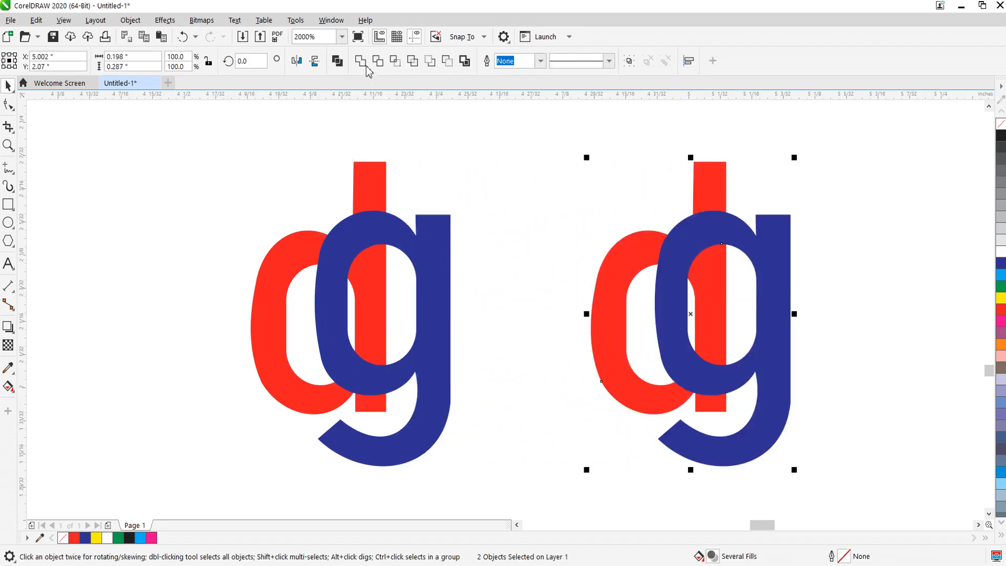
{"action": "left_click", "coordinate": [1001, 262]}
{"action": "left_click", "coordinate": [886, 267]}
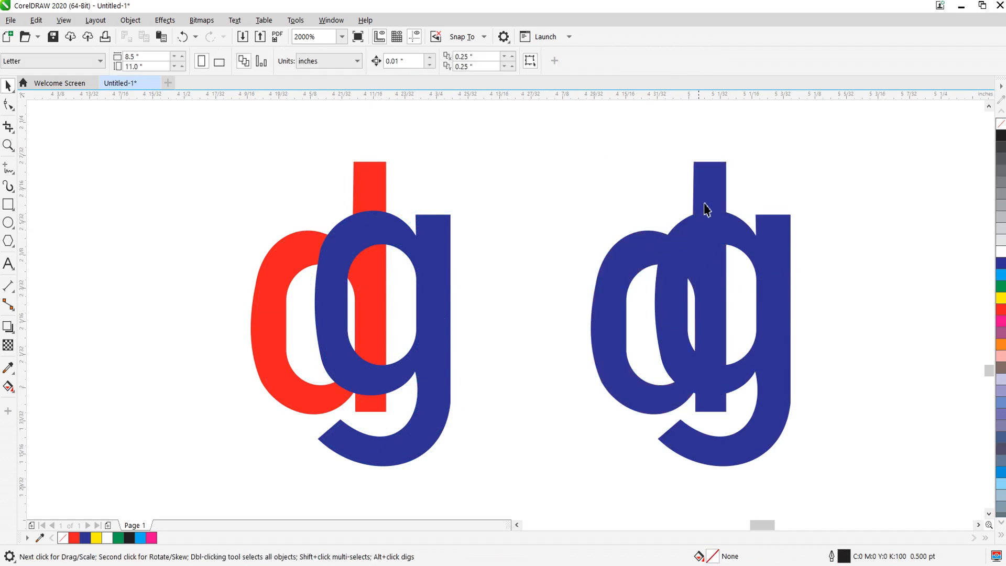
Add a black outline to the welded copy to show its merged contour, and delete the copy.
{"action": "left_click", "coordinate": [690, 260]}
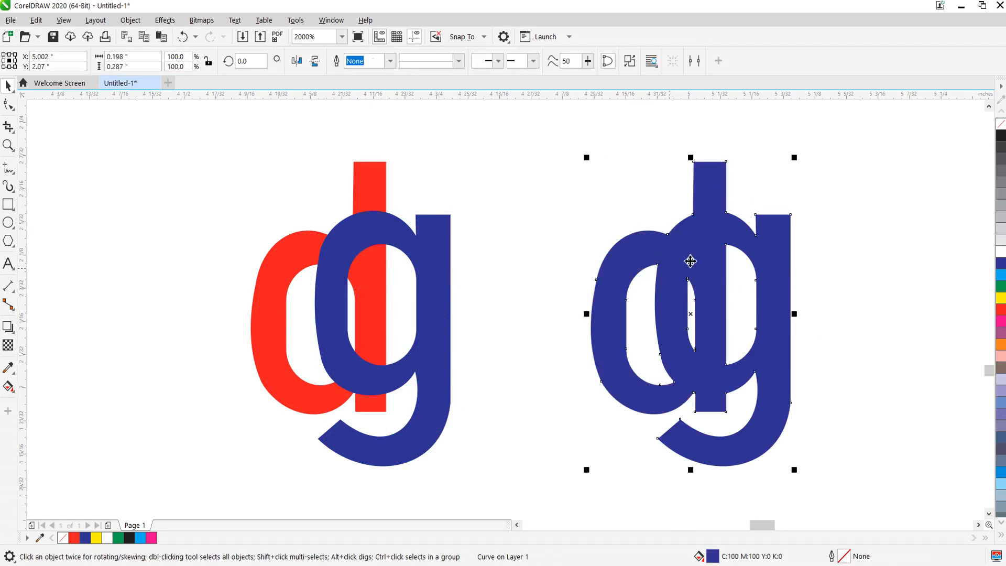
{"action": "right_click", "coordinate": [1001, 135]}
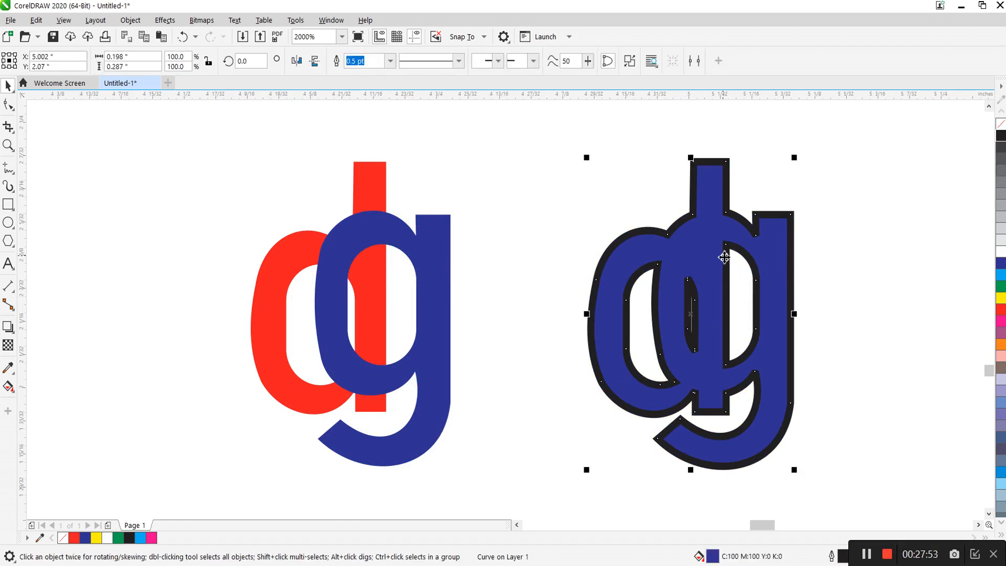
{"action": "key", "text": "Delete"}
Create a boundary around the overlapping "d" and "g" and move the outline beside the letters.
{"action": "left_click", "coordinate": [427, 238]}
{"action": "left_click_drag", "start_coordinate": [511, 133], "coordinate": [203, 490]}
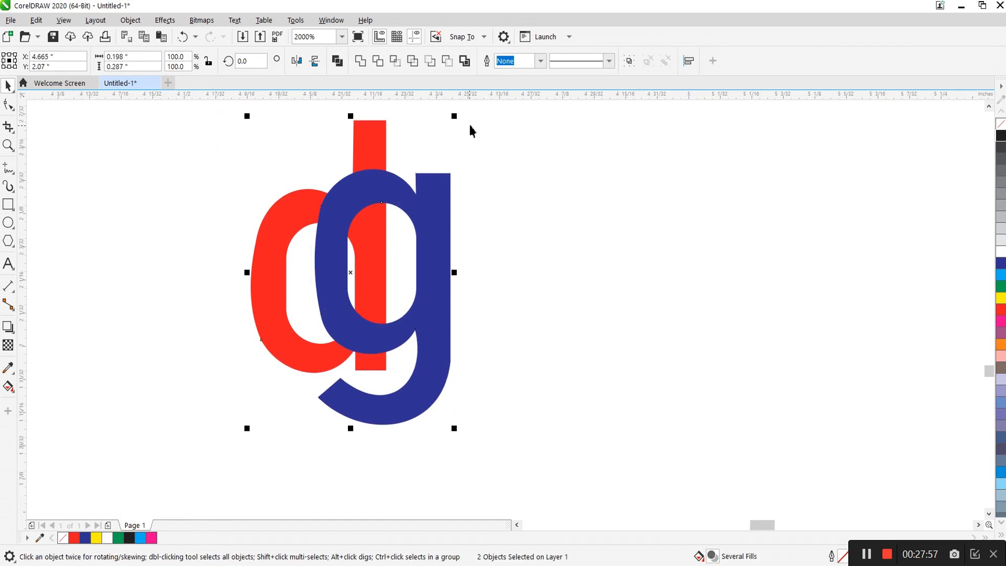
{"action": "left_click", "coordinate": [465, 60]}
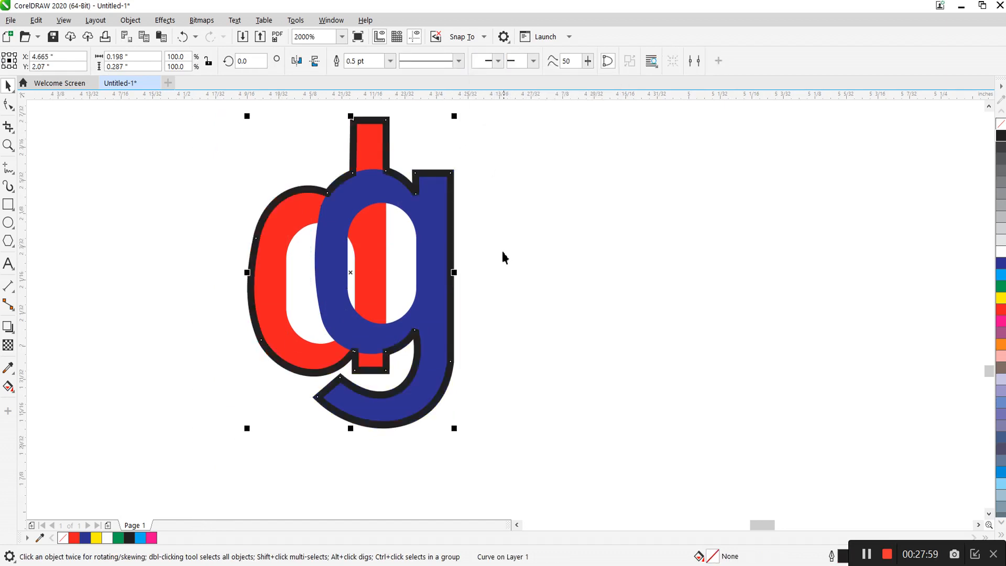
{"action": "scroll", "coordinate": [503, 254], "scroll_direction": "down", "scroll_amount": 1}
{"action": "scroll", "coordinate": [414, 273], "scroll_direction": "up", "scroll_amount": 1}
{"action": "left_click_drag", "start_coordinate": [357, 211], "coordinate": [712, 212]}
{"action": "left_click", "coordinate": [829, 345]}
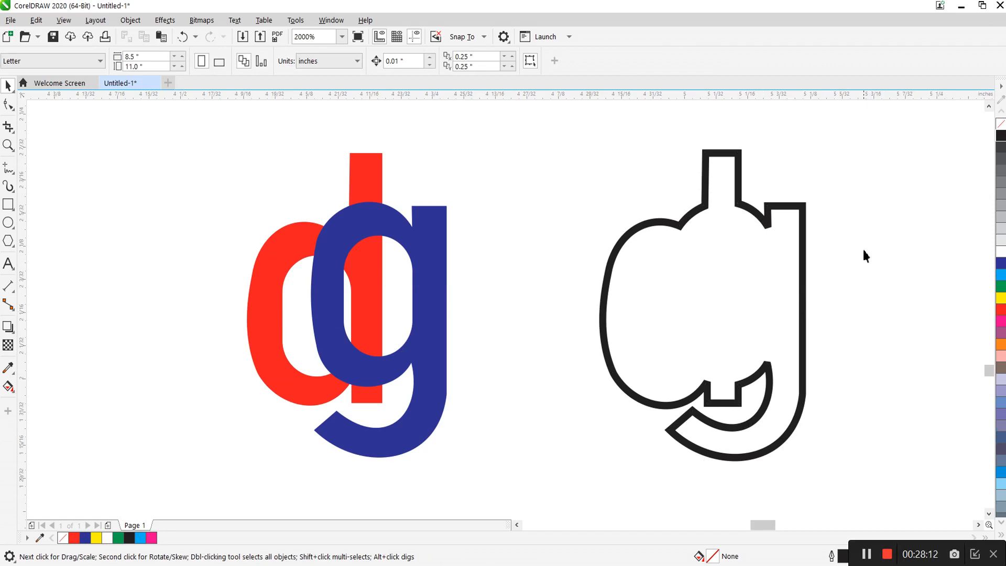
Compare the boundary outline with the overlapping letters and the "designs" reference artwork.
{"action": "scroll", "coordinate": [771, 292], "scroll_direction": "down", "scroll_amount": 5}
{"action": "scroll", "coordinate": [770, 300], "scroll_direction": "up", "scroll_amount": 4}
{"action": "scroll", "coordinate": [614, 302], "scroll_direction": "down", "scroll_amount": 4}
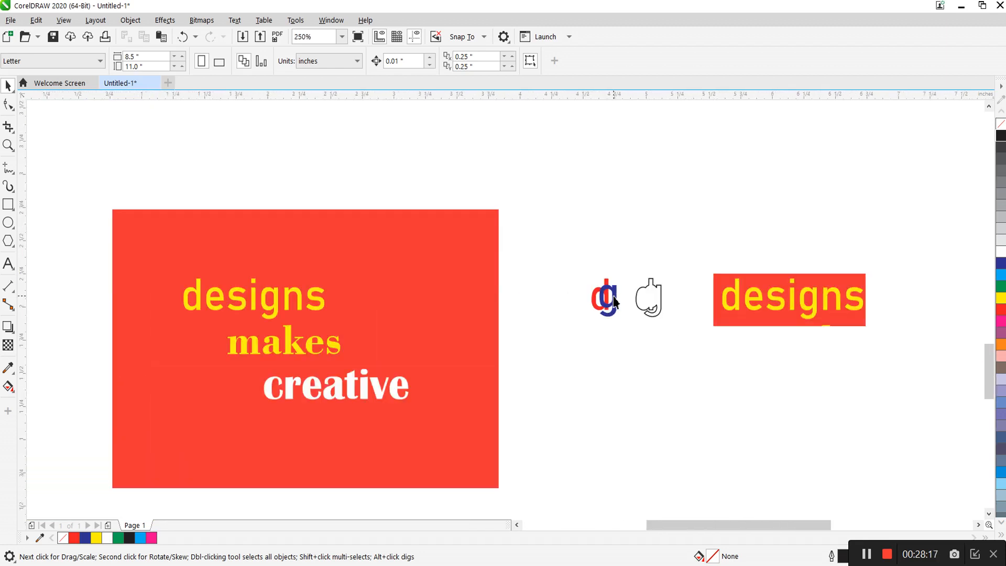
{"action": "scroll", "coordinate": [614, 302], "scroll_direction": "up", "scroll_amount": 4}
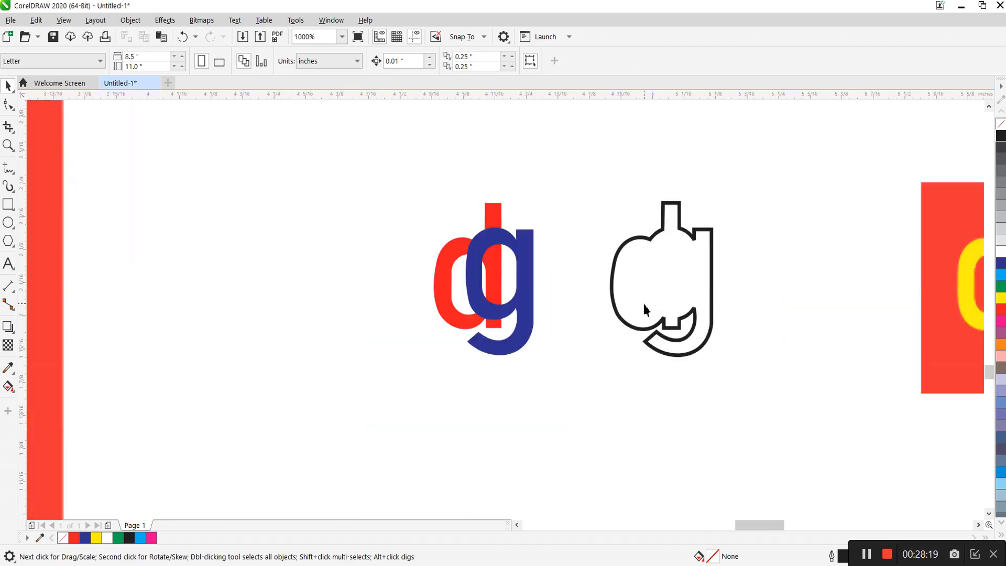
{"action": "scroll", "coordinate": [441, 286], "scroll_direction": "down", "scroll_amount": 2}
{"action": "scroll", "coordinate": [416, 281], "scroll_direction": "up", "scroll_amount": 4}
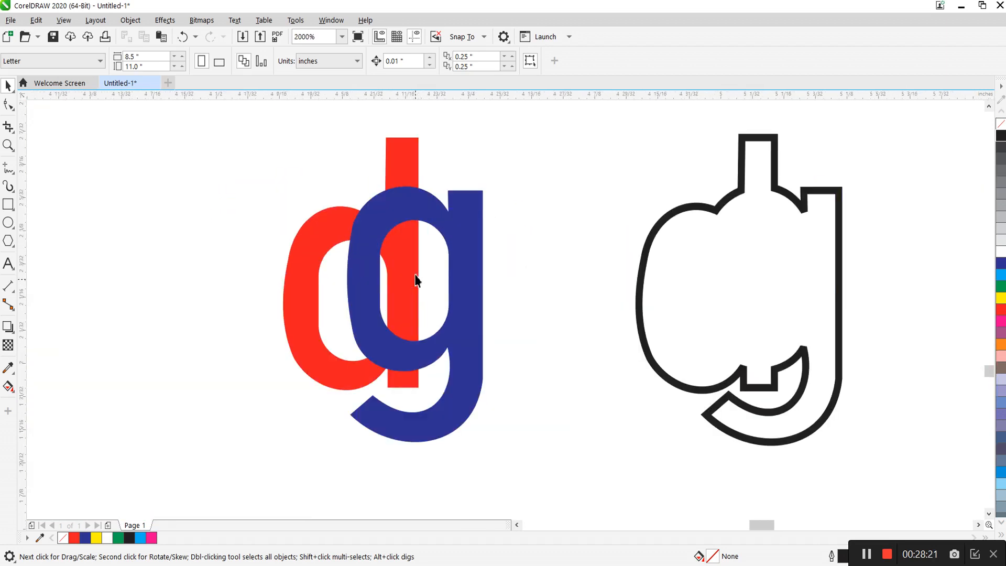
{"action": "left_click", "coordinate": [417, 209]}
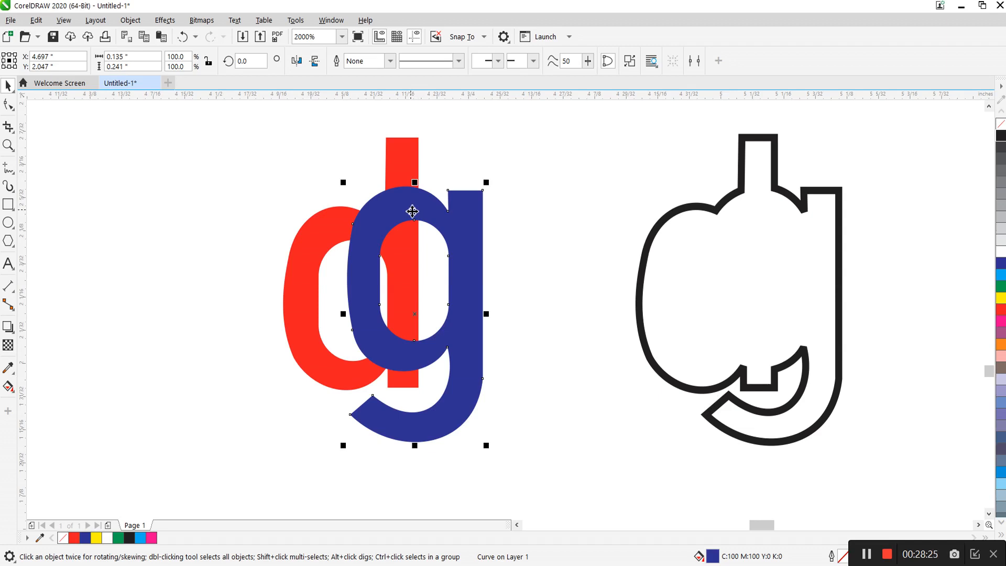
{"action": "scroll", "coordinate": [501, 294], "scroll_direction": "down", "scroll_amount": 4}
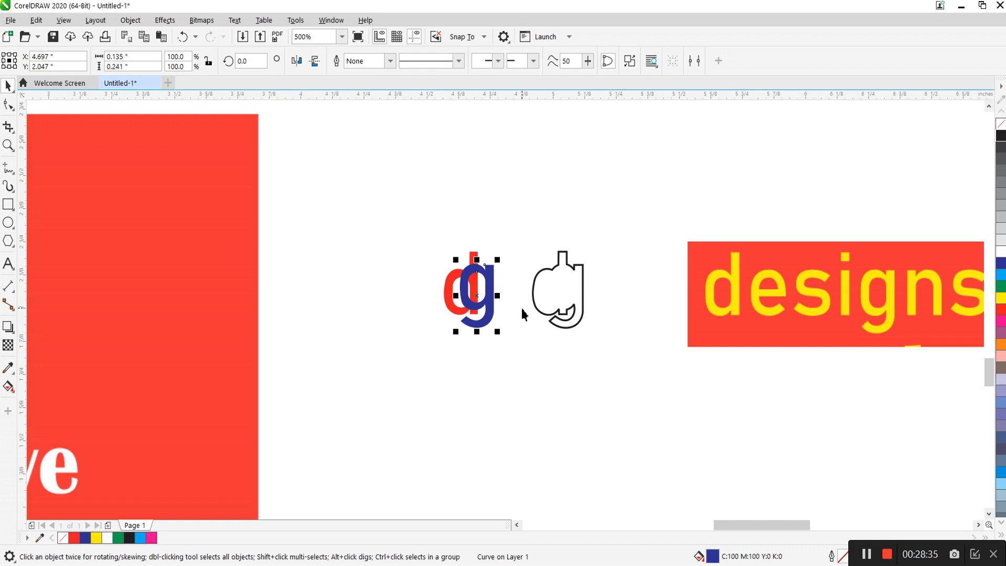
{"action": "left_click", "coordinate": [498, 458]}
{"action": "scroll", "coordinate": [690, 348], "scroll_direction": "down", "scroll_amount": 2}
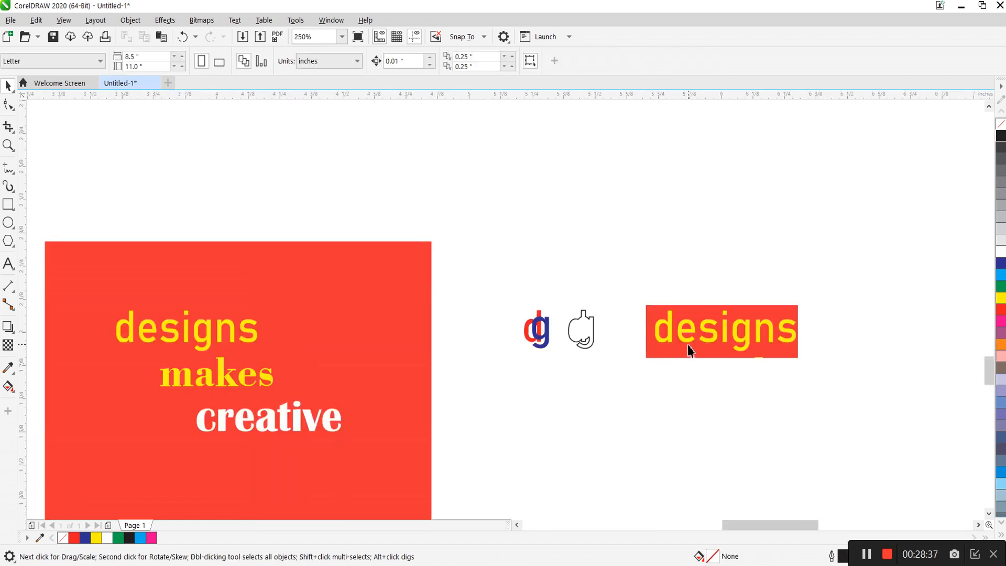
{"action": "scroll", "coordinate": [728, 310], "scroll_direction": "up", "scroll_amount": 2}
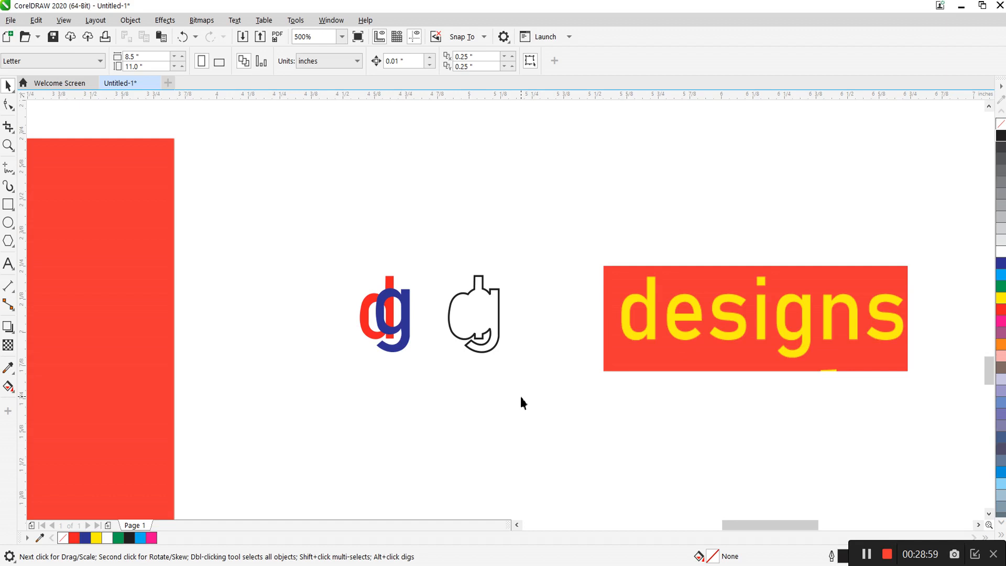
Undo the boundary, the welded copy and the overlap to return to the separate red "d" and blue "g".
{"action": "key", "text": "ctrl+z"}
{"action": "key", "text": "ctrl+z"}
{"action": "key", "text": "ctrl+z"}
{"action": "key", "text": "ctrl+z"}
{"action": "key", "text": "ctrl+z"}
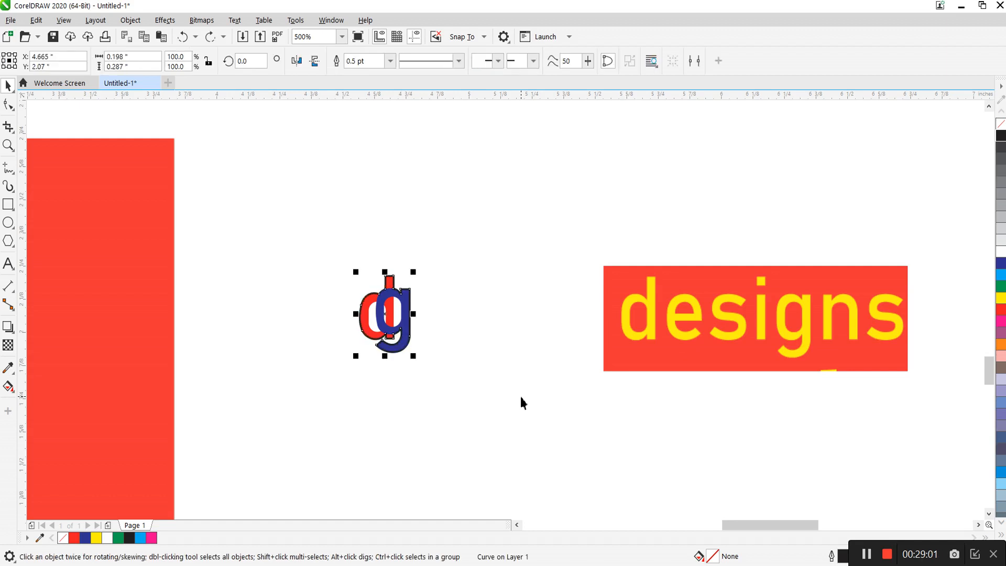
{"action": "key", "text": "ctrl+z"}
{"action": "key", "text": "ctrl+z"}
{"action": "key", "text": "ctrl+z"}
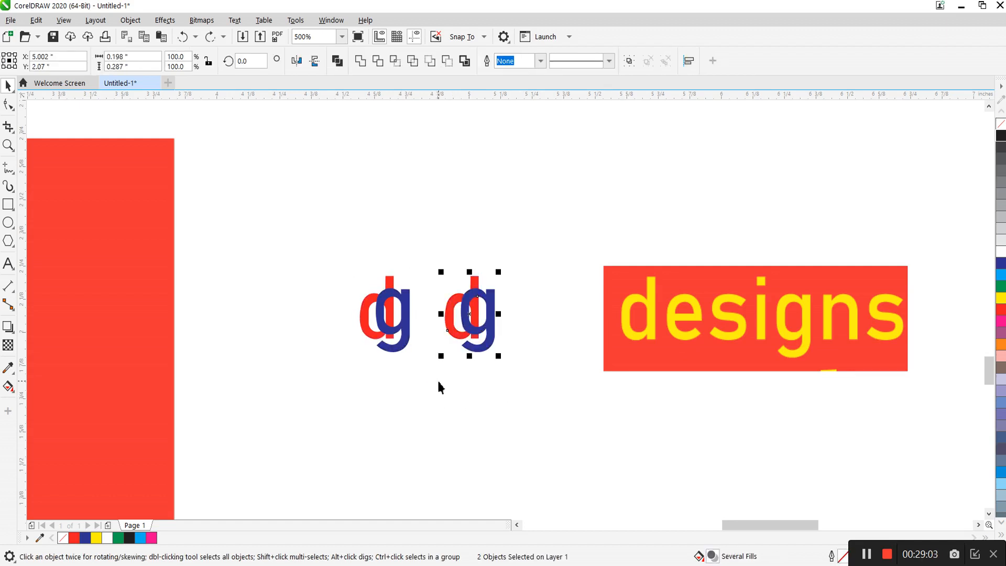
{"action": "left_click", "coordinate": [423, 375]}
{"action": "scroll", "coordinate": [377, 288], "scroll_direction": "up", "scroll_amount": 4}
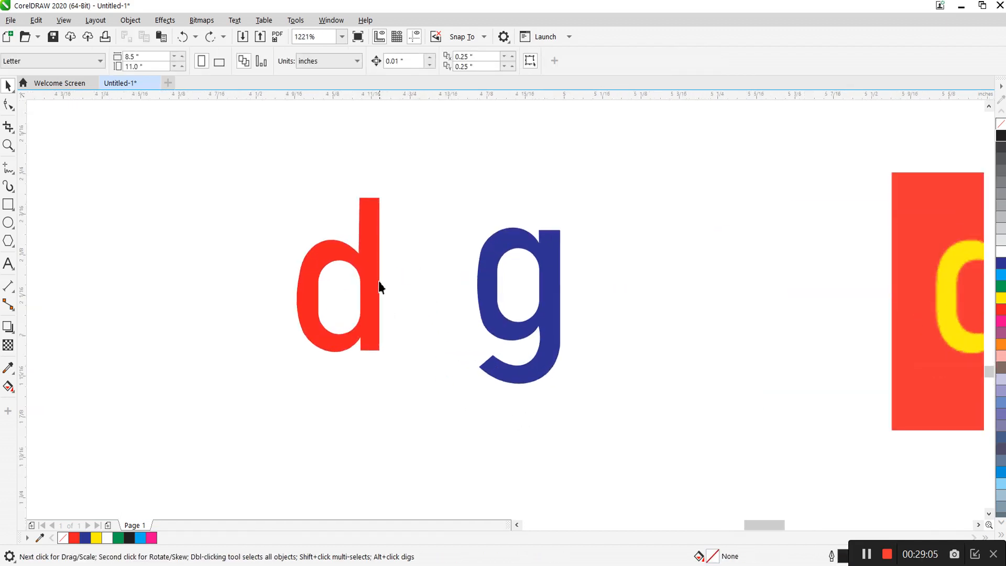
Select the red "d", try the Smear tool on its stem and bowl, and undo each stroke.
{"action": "left_click", "coordinate": [372, 297]}
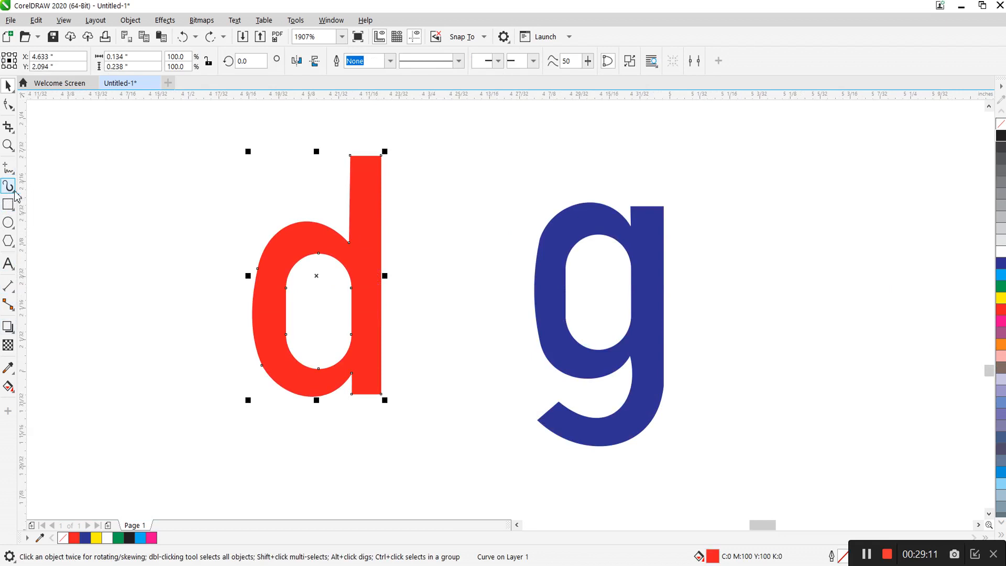
{"action": "mouse_move", "coordinate": [7, 231]}
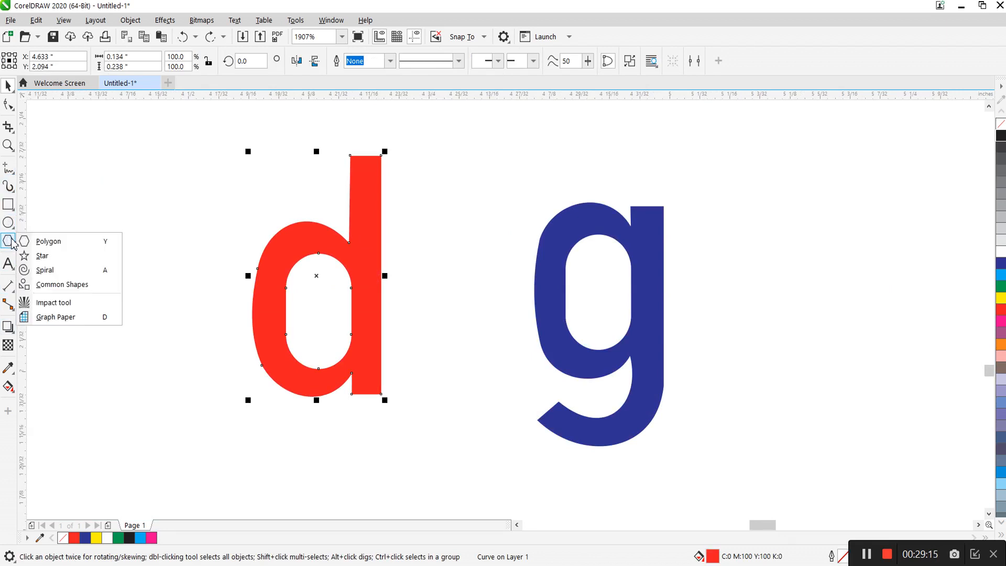
{"action": "mouse_move", "coordinate": [8, 287]}
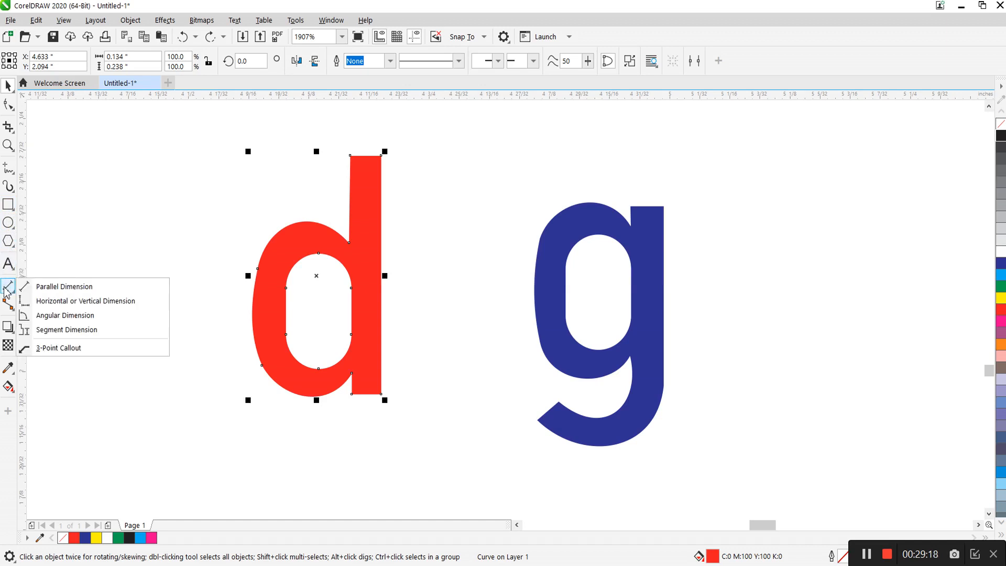
{"action": "mouse_move", "coordinate": [12, 329]}
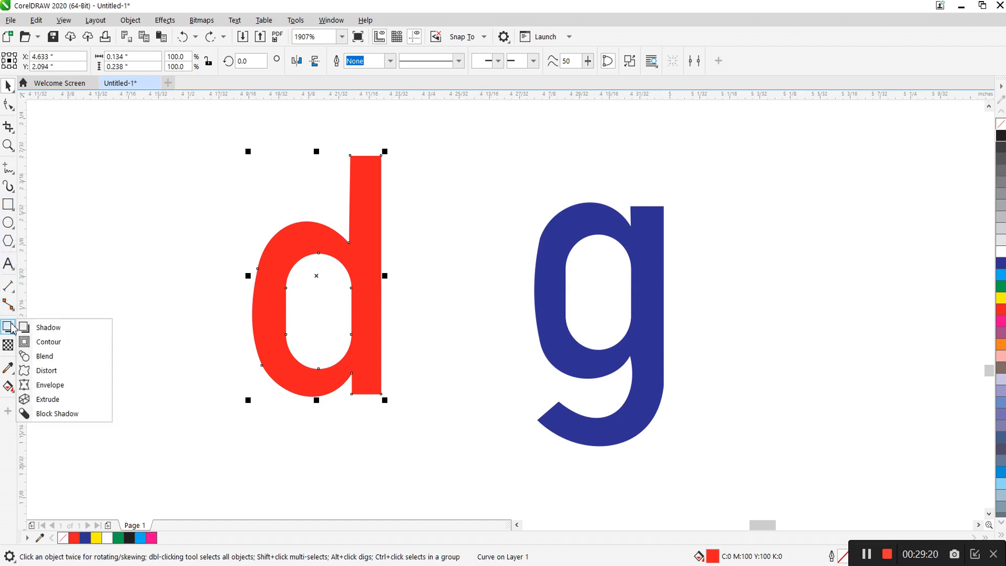
{"action": "mouse_move", "coordinate": [9, 174]}
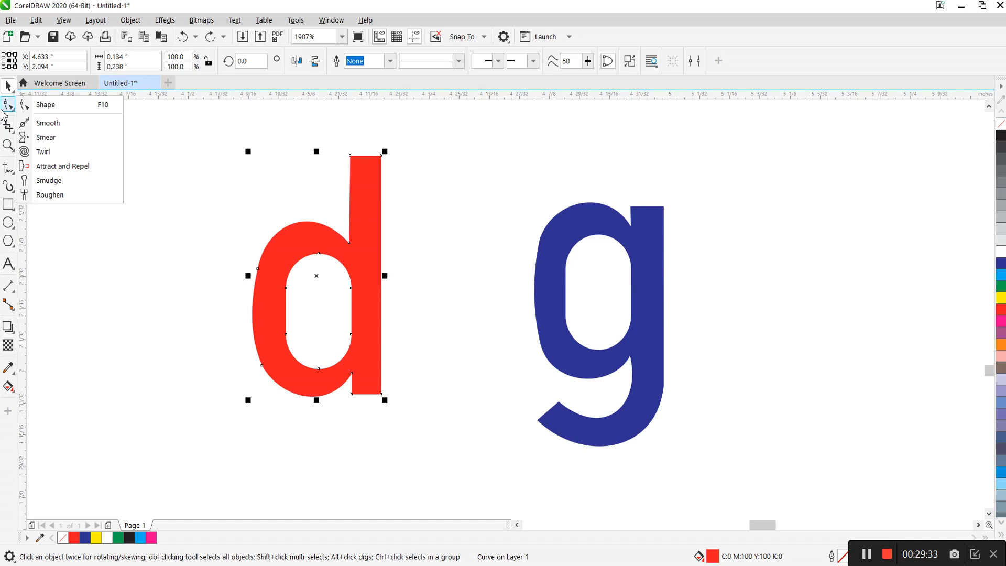
{"action": "left_click", "coordinate": [46, 137]}
{"action": "left_click_drag", "start_coordinate": [367, 223], "coordinate": [395, 252]}
{"action": "key", "text": "ctrl+z"}
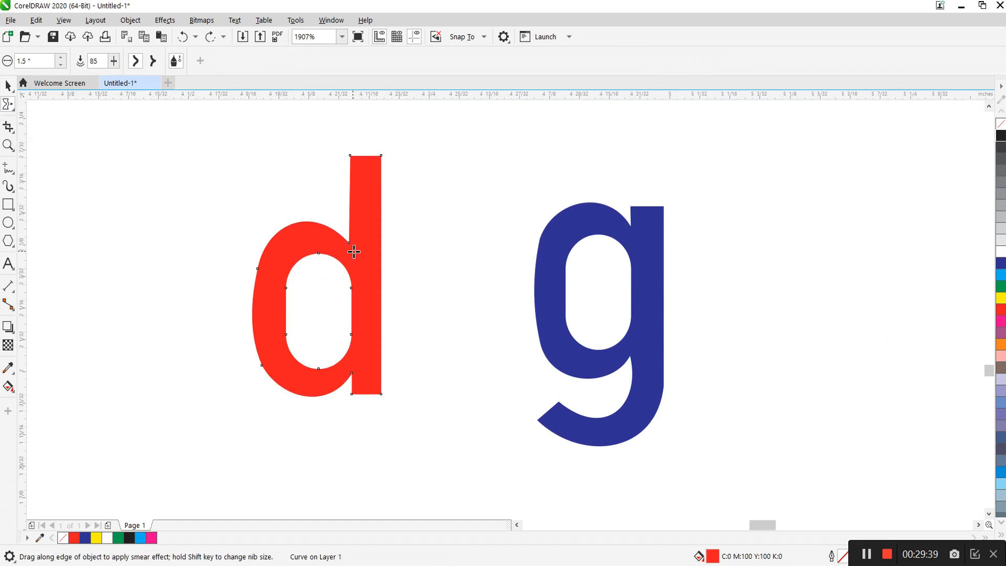
{"action": "mouse_move", "coordinate": [303, 220]}
{"action": "left_mouse_down"}
{"action": "mouse_move", "coordinate": [348, 275]}
{"action": "mouse_move", "coordinate": [359, 310]}
{"action": "left_mouse_up"}
{"action": "key", "text": "ctrl+z"}
{"action": "scroll", "coordinate": [346, 267], "scroll_direction": "down", "scroll_amount": 3}
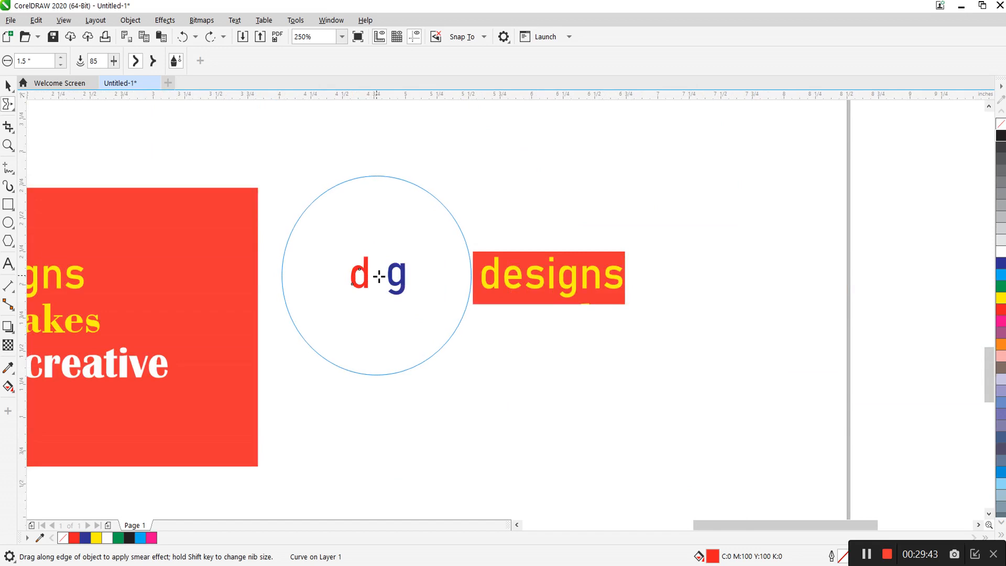
Reduce the Smear nib size to 1.09", try strokes across the red "d" and undo each one.
{"action": "left_click_drag", "start_coordinate": [408, 265], "coordinate": [384, 297]}
{"action": "key", "text": "ctrl+z"}
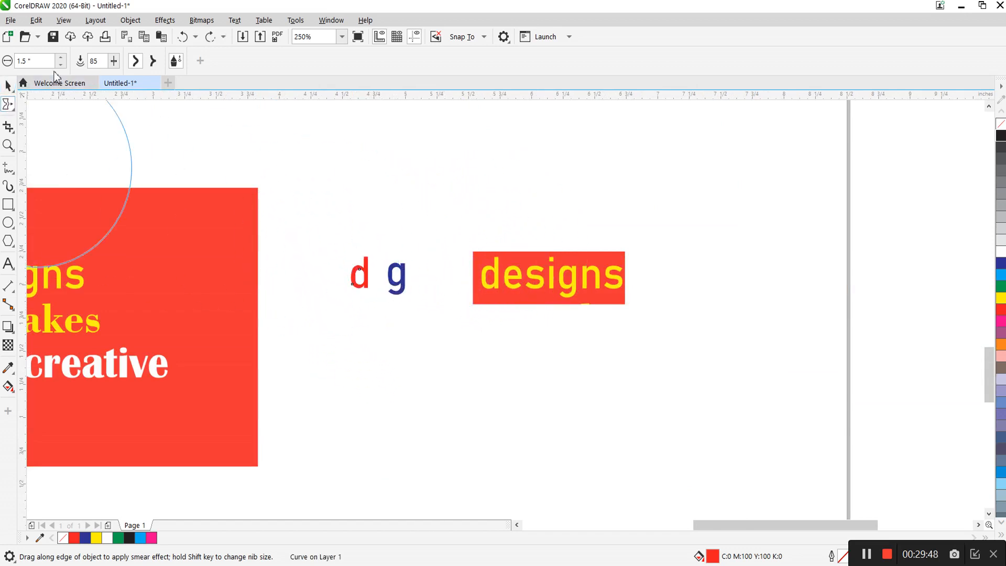
{"action": "left_click", "coordinate": [61, 64]}
{"action": "left_click", "coordinate": [61, 64]}
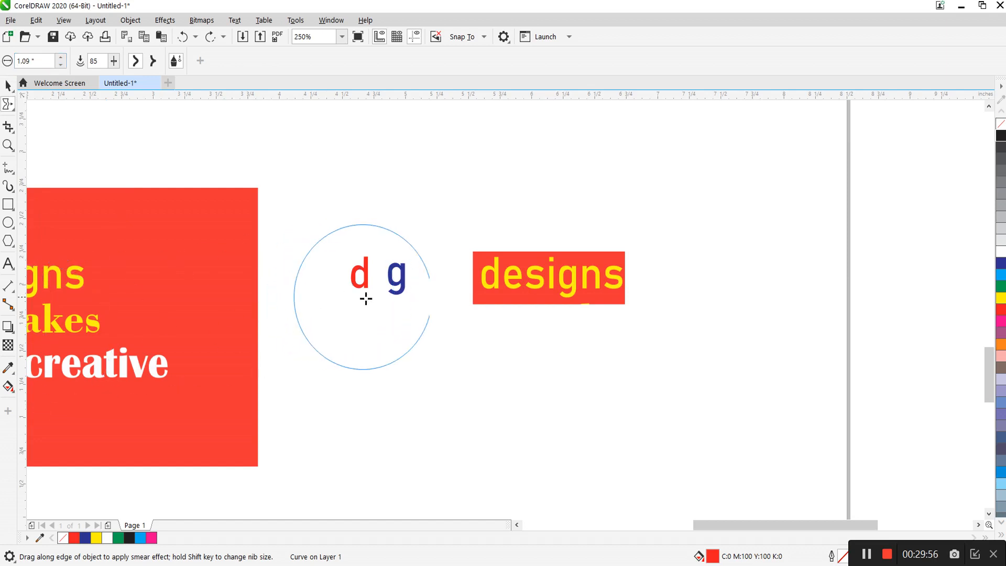
{"action": "scroll", "coordinate": [357, 286], "scroll_direction": "up", "scroll_amount": 3}
{"action": "left_click_drag", "start_coordinate": [331, 261], "coordinate": [396, 308]}
{"action": "key", "text": "ctrl+z"}
{"action": "left_click_drag", "start_coordinate": [449, 226], "coordinate": [442, 290]}
{"action": "key", "text": "ctrl+z"}
Select the blue "g" and smear it down and sideways into a slanted shape.
{"action": "key", "text": "space"}
{"action": "left_click", "coordinate": [441, 221]}
{"action": "key", "text": "space"}
{"action": "left_click_drag", "start_coordinate": [427, 198], "coordinate": [460, 290]}
{"action": "key", "text": "space"}
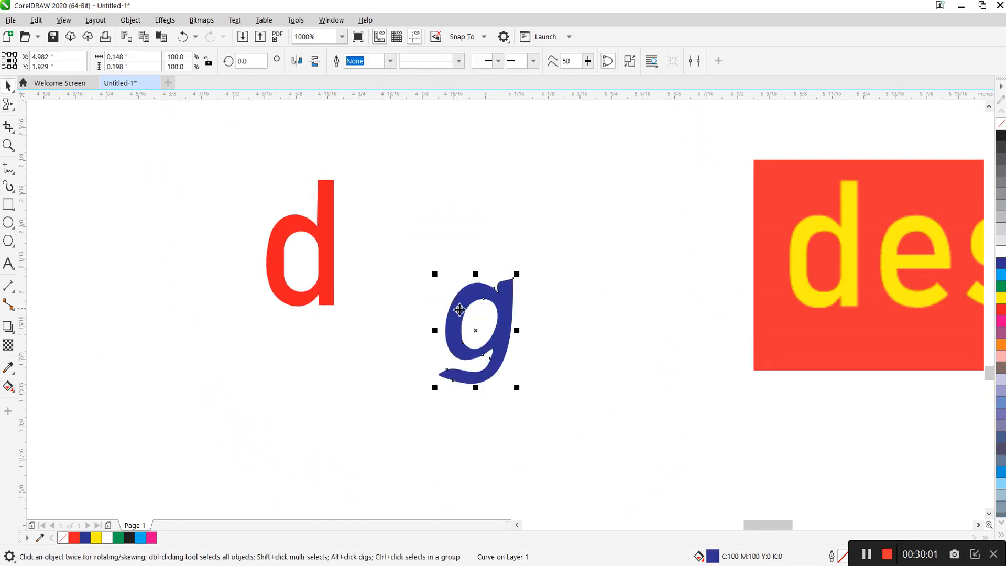
{"action": "scroll", "coordinate": [451, 341], "scroll_direction": "down", "scroll_amount": 2}
{"action": "key", "text": "Escape"}
{"action": "scroll", "coordinate": [451, 358], "scroll_direction": "up", "scroll_amount": 2}
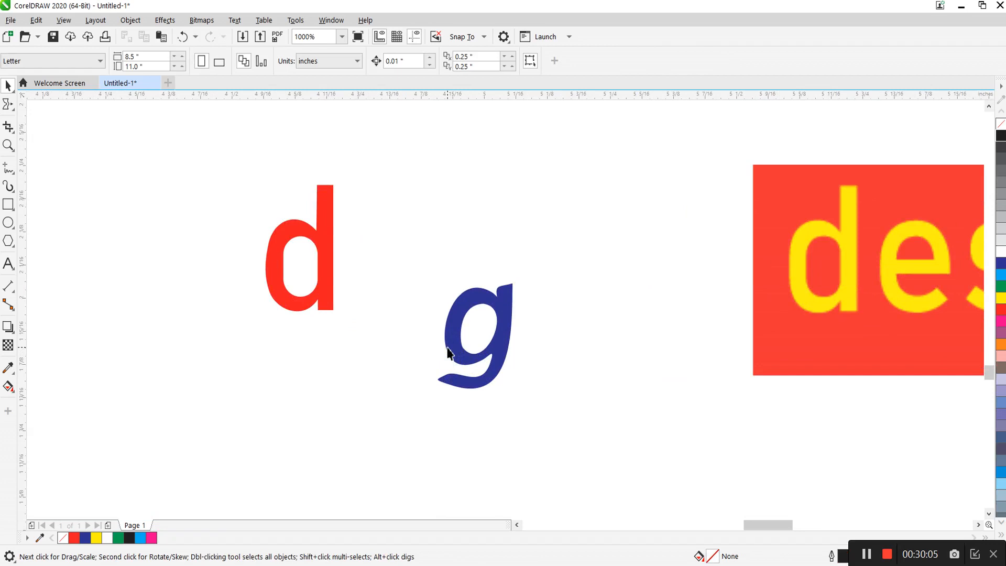
{"action": "scroll", "coordinate": [572, 398], "scroll_direction": "down", "scroll_amount": 2}
{"action": "scroll", "coordinate": [551, 386], "scroll_direction": "up", "scroll_amount": 2}
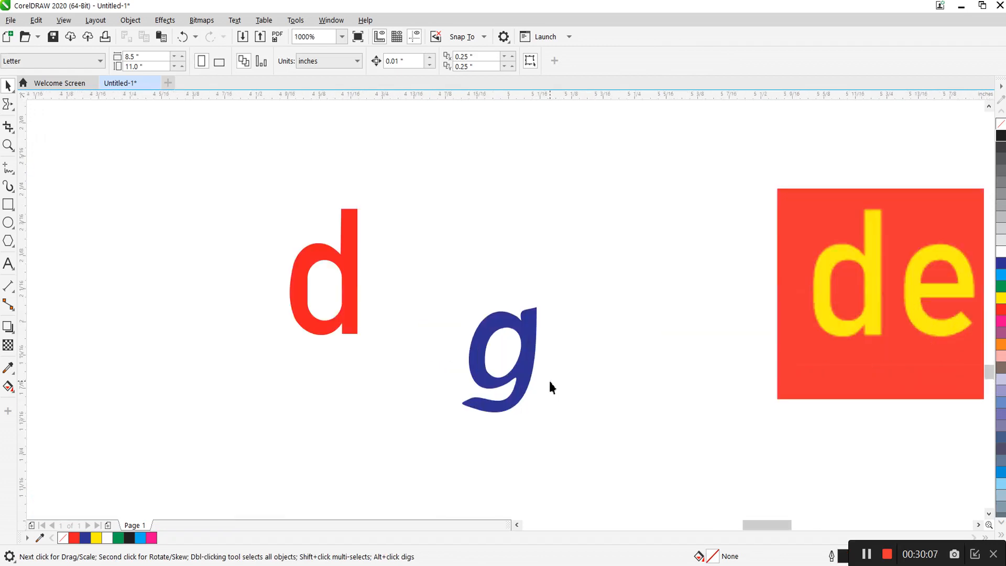
Undo the smear on the "g" and the outline removal on both letters, and clear the selection.
{"action": "key", "text": "ctrl+z"}
{"action": "key", "text": "ctrl+z"}
{"action": "key", "text": "Escape"}
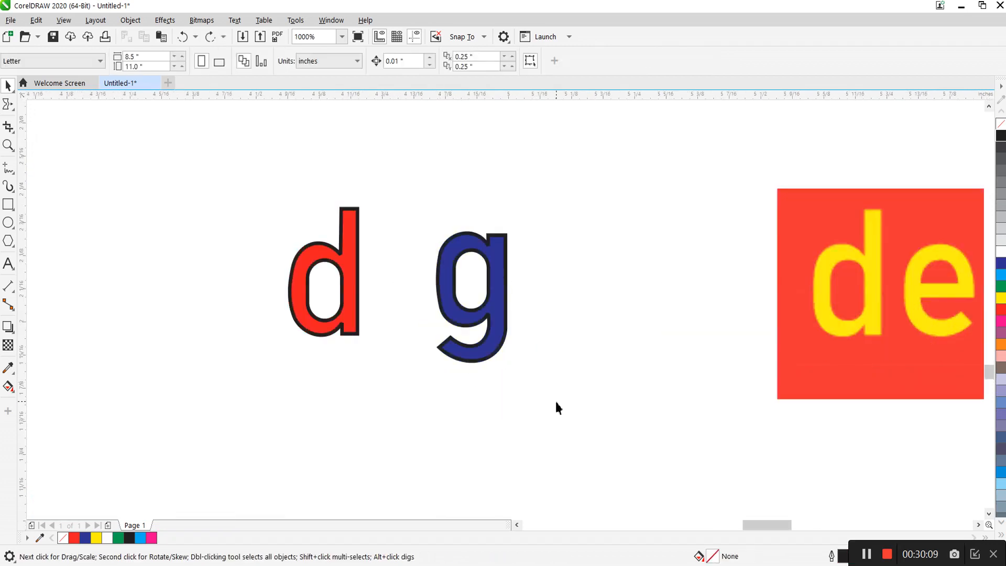
Compare the outlined "d" and "g" with the "designs" reference and the red text layouts on the page.
{"action": "scroll", "coordinate": [554, 398], "scroll_direction": "down", "scroll_amount": 1}
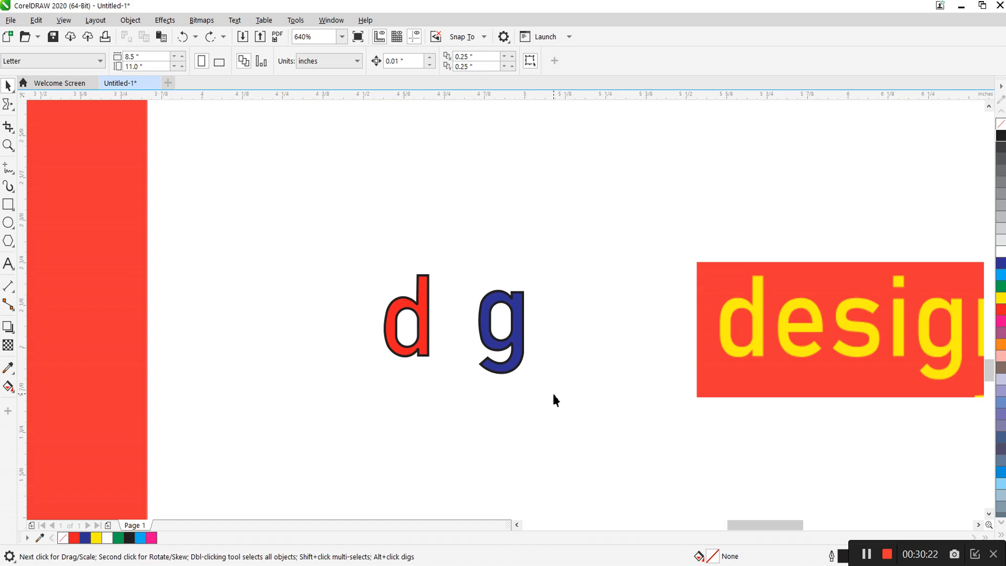
{"action": "scroll", "coordinate": [504, 348], "scroll_direction": "down", "scroll_amount": 2}
{"action": "scroll", "coordinate": [504, 348], "scroll_direction": "up", "scroll_amount": 2}
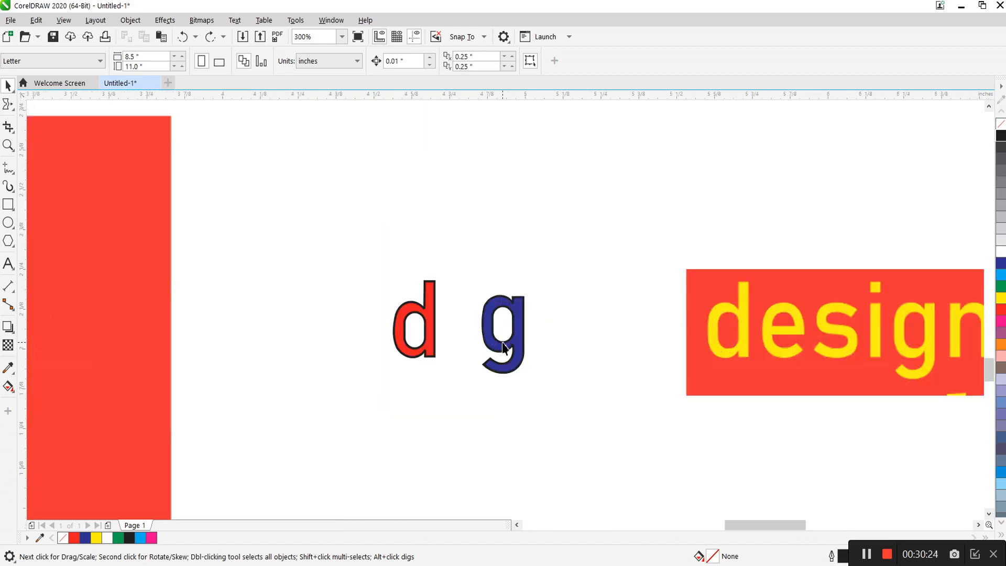
{"action": "left_click", "coordinate": [504, 348]}
{"action": "left_click", "coordinate": [568, 351]}
{"action": "scroll", "coordinate": [443, 305], "scroll_direction": "down", "scroll_amount": 3}
{"action": "scroll", "coordinate": [466, 326], "scroll_direction": "up", "scroll_amount": 2}
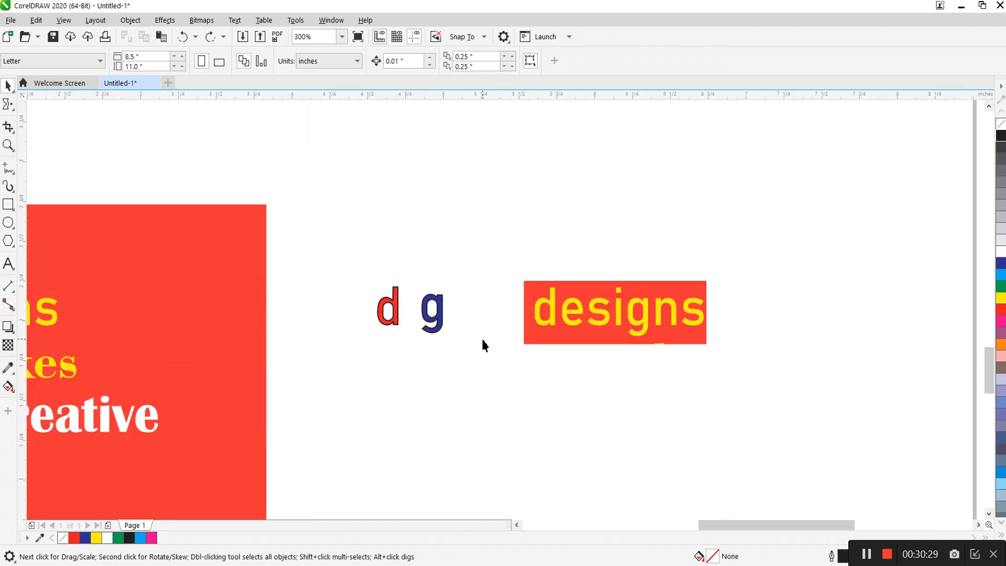
{"action": "scroll", "coordinate": [467, 312], "scroll_direction": "up", "scroll_amount": 3}
{"action": "left_click", "coordinate": [367, 275]}
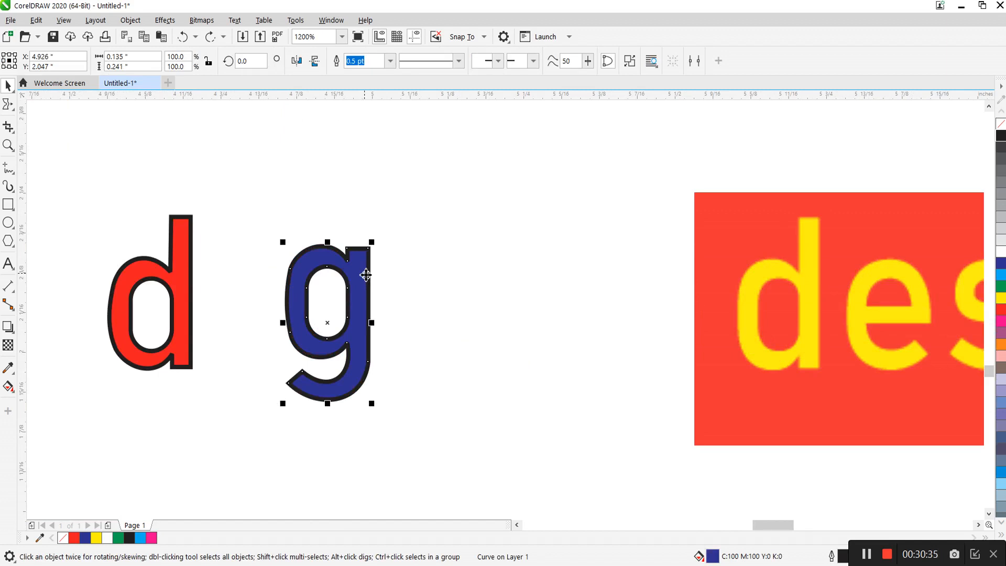
{"action": "scroll", "coordinate": [373, 336], "scroll_direction": "down", "scroll_amount": 3}
{"action": "scroll", "coordinate": [445, 350], "scroll_direction": "down", "scroll_amount": 2}
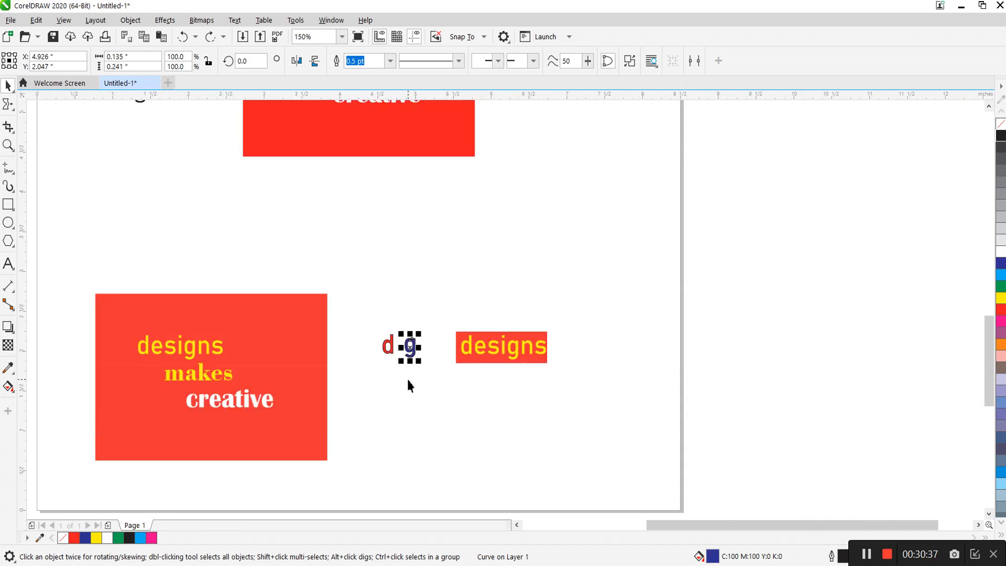
{"action": "scroll", "coordinate": [443, 423], "scroll_direction": "down", "scroll_amount": 2}
{"action": "scroll", "coordinate": [394, 243], "scroll_direction": "up", "scroll_amount": 2}
{"action": "scroll", "coordinate": [404, 278], "scroll_direction": "down", "scroll_amount": 2}
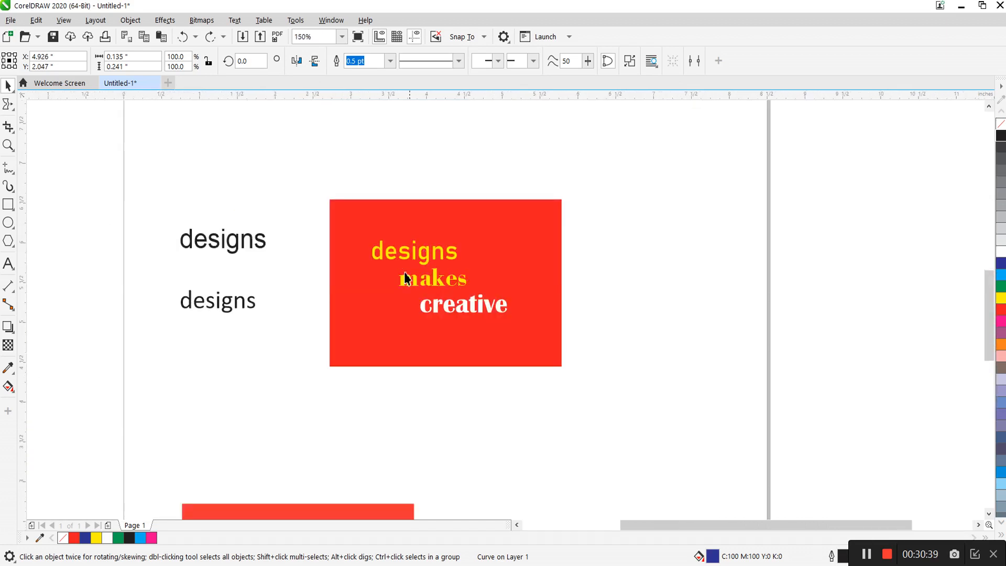
{"action": "scroll", "coordinate": [422, 420], "scroll_direction": "up", "scroll_amount": 4}
{"action": "scroll", "coordinate": [437, 324], "scroll_direction": "down", "scroll_amount": 2}
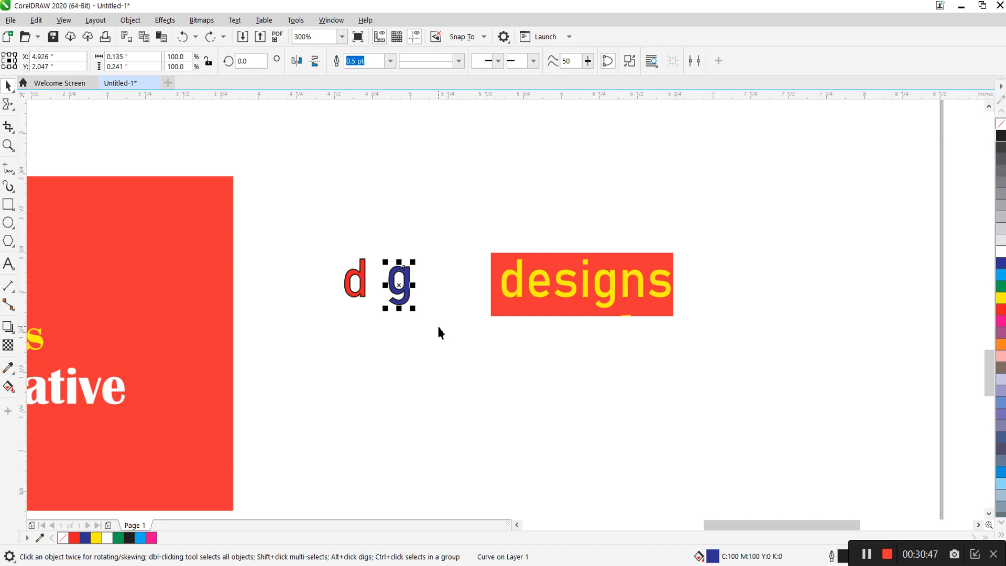
{"action": "left_click", "coordinate": [470, 330]}
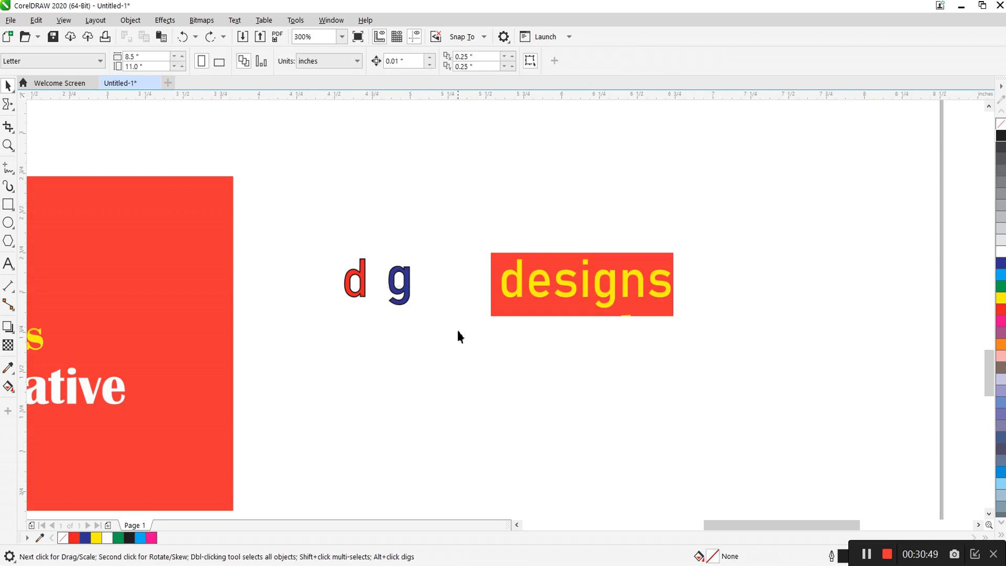
{"action": "scroll", "coordinate": [445, 306], "scroll_direction": "up", "scroll_amount": 2}
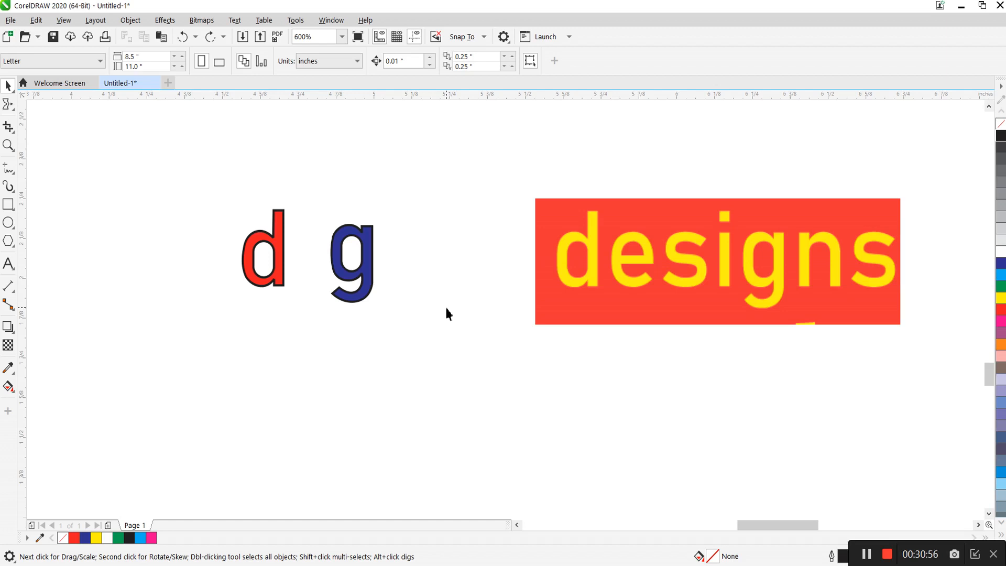
{"action": "scroll", "coordinate": [446, 316], "scroll_direction": "down", "scroll_amount": 2}
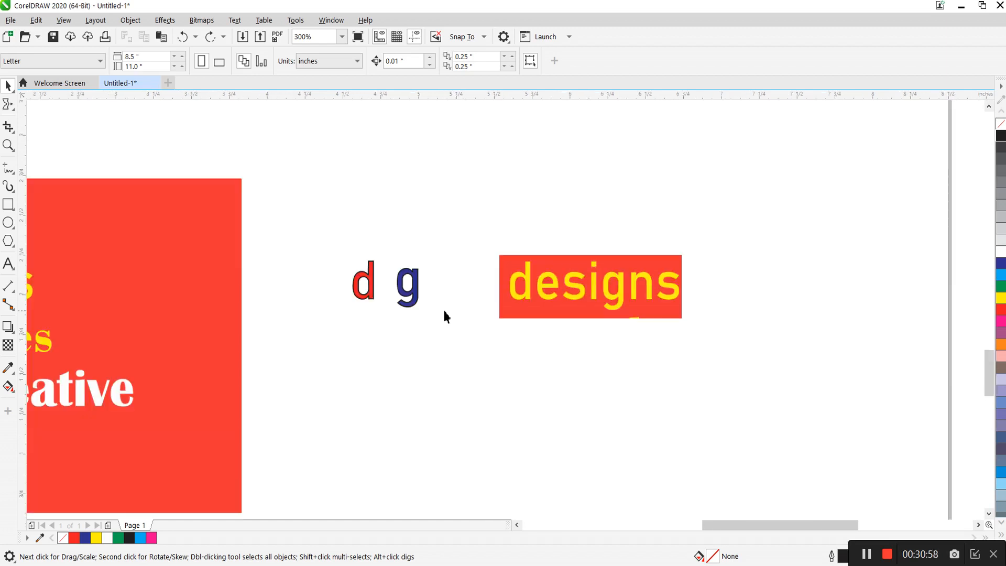
{"action": "scroll", "coordinate": [444, 317], "scroll_direction": "up", "scroll_amount": 2}
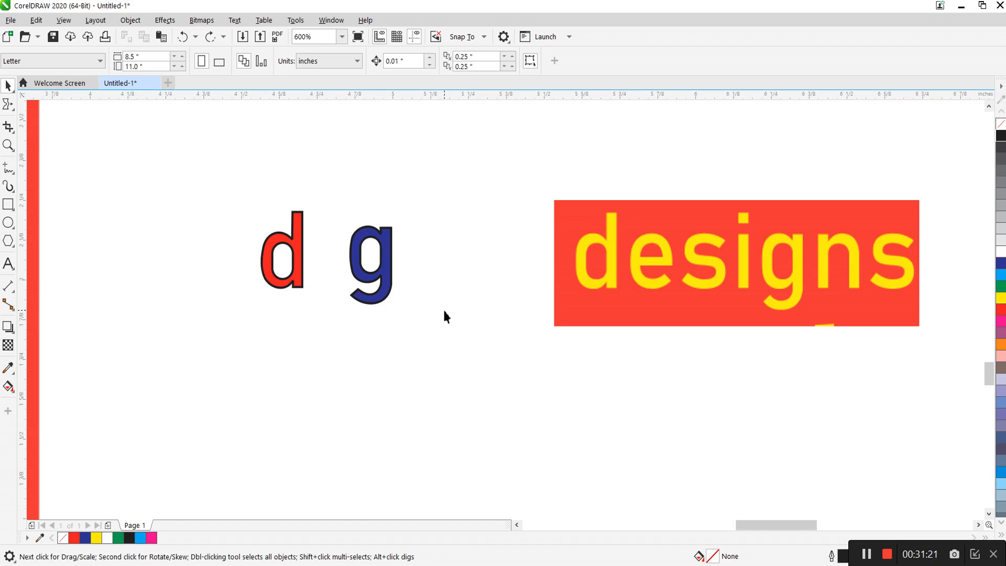
{"action": "scroll", "coordinate": [444, 317], "scroll_direction": "down", "scroll_amount": 2}
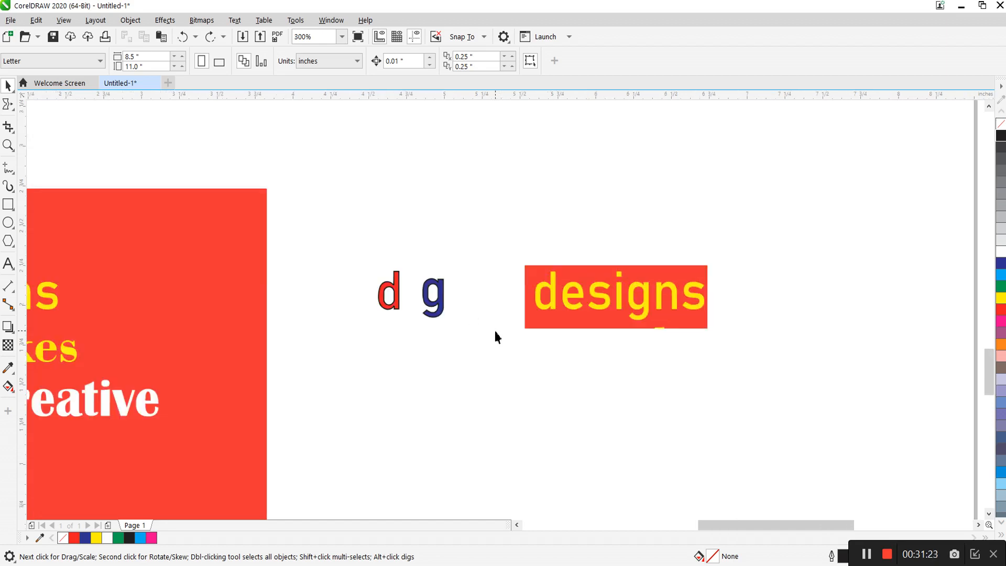
{"action": "scroll", "coordinate": [467, 326], "scroll_direction": "down", "scroll_amount": 2}
{"action": "scroll", "coordinate": [461, 325], "scroll_direction": "up", "scroll_amount": 4}
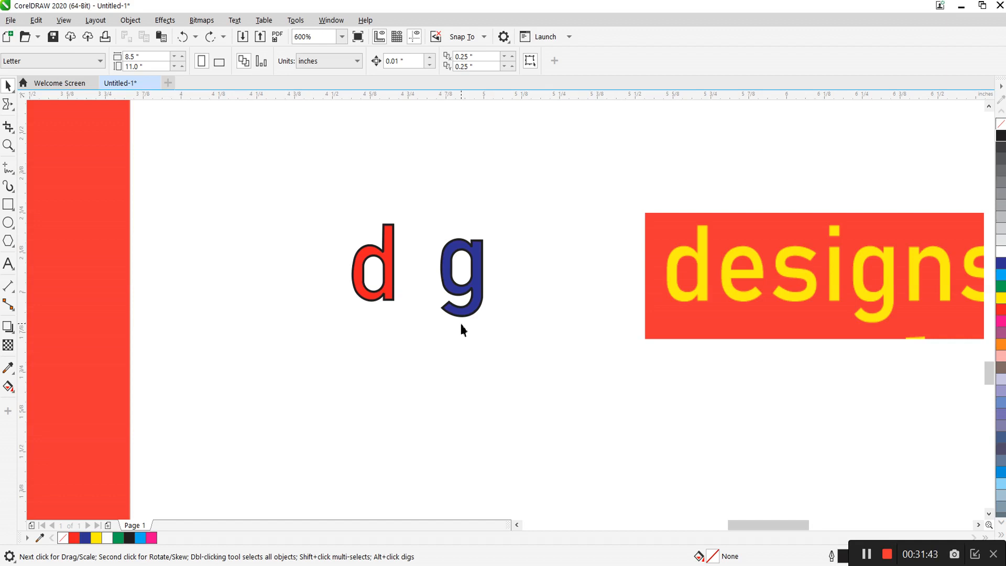
{"action": "scroll", "coordinate": [529, 379], "scroll_direction": "down", "scroll_amount": 1}
{"action": "scroll", "coordinate": [530, 379], "scroll_direction": "up", "scroll_amount": 1}
{"action": "scroll", "coordinate": [573, 281], "scroll_direction": "down", "scroll_amount": 1}
{"action": "scroll", "coordinate": [568, 294], "scroll_direction": "up", "scroll_amount": 1}
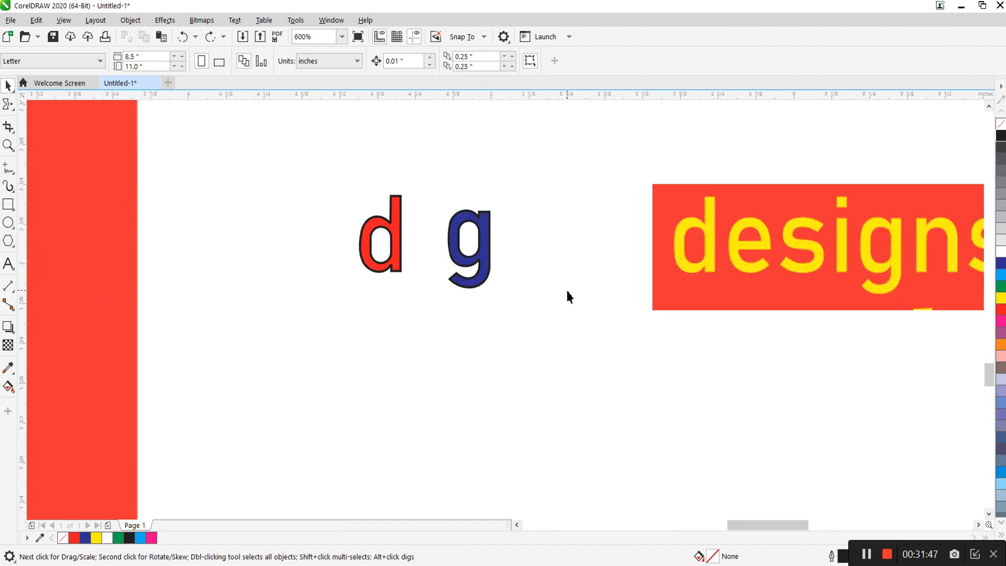